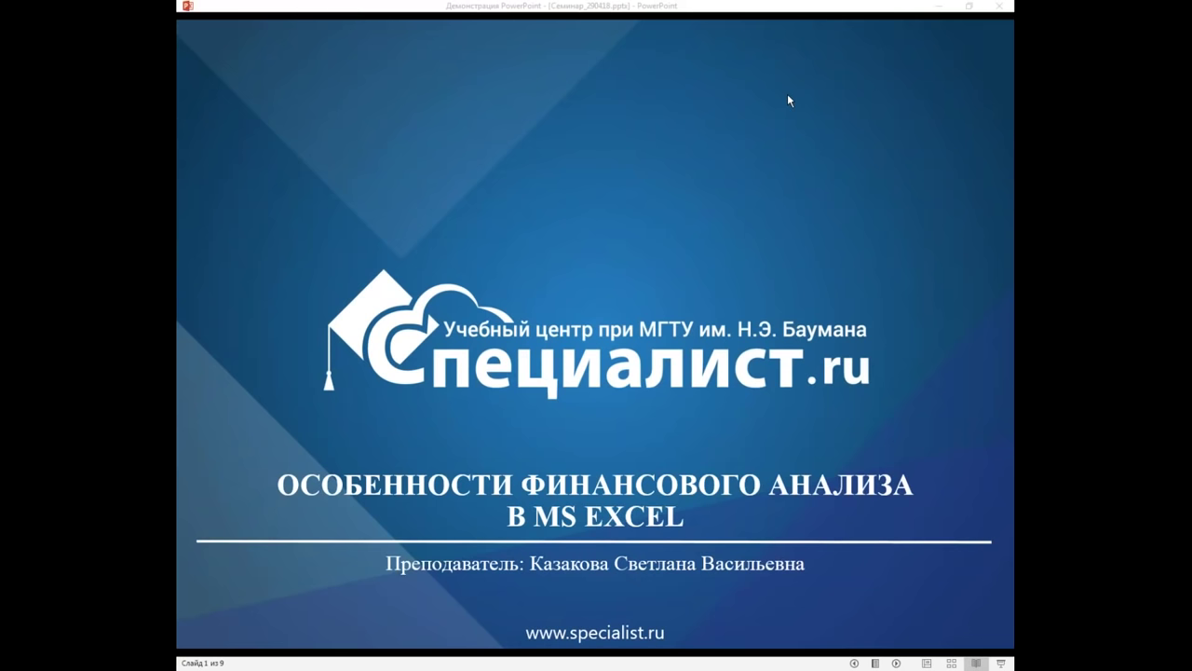
Step: Start the slideshow and advance to slide 3 'Рассматриваемые вопросы' with its first bullet shown
{"action": "left_click", "coordinate": [788, 101]}
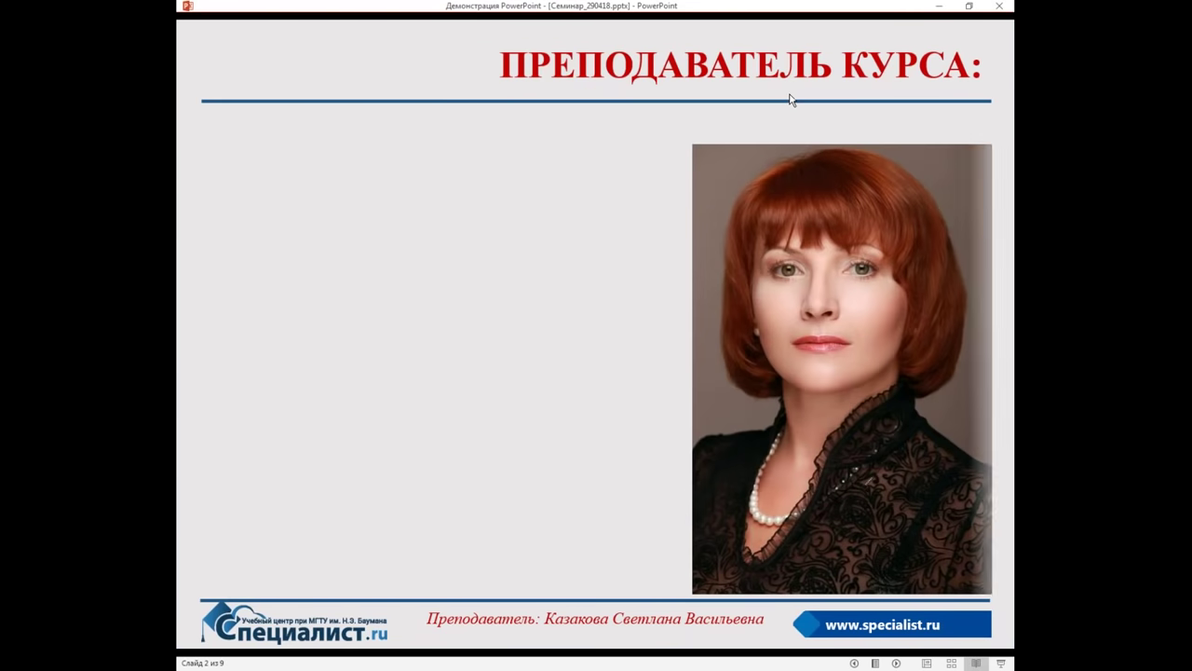
{"action": "left_click", "coordinate": [760, 112]}
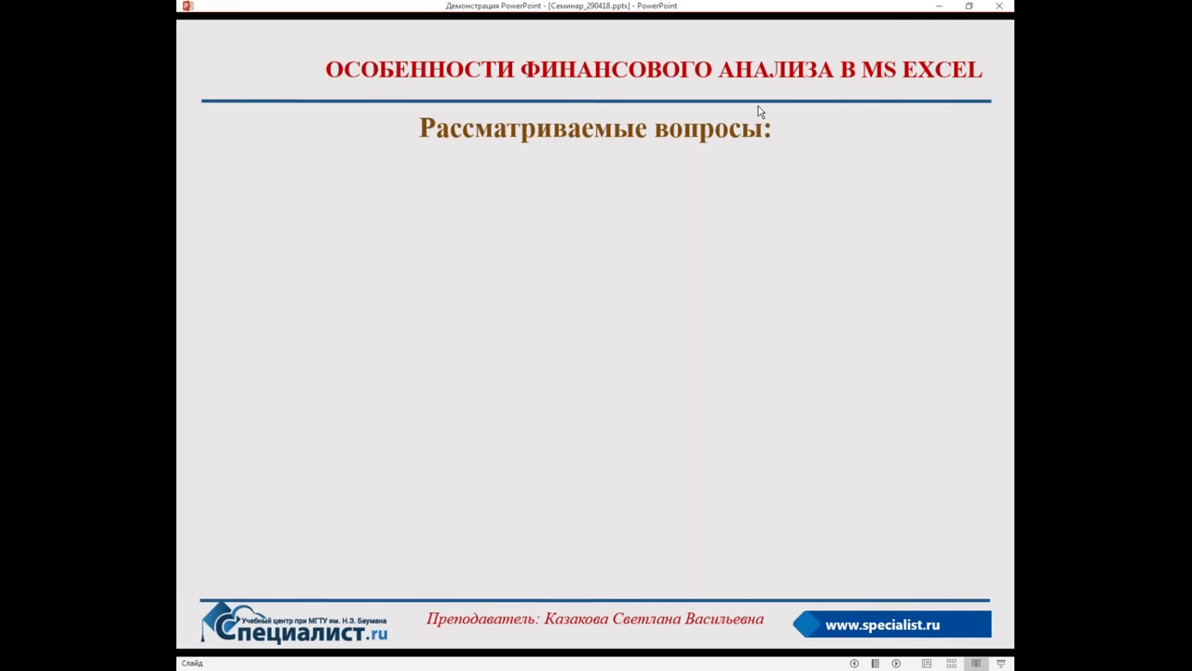
{"action": "key", "text": "Left"}
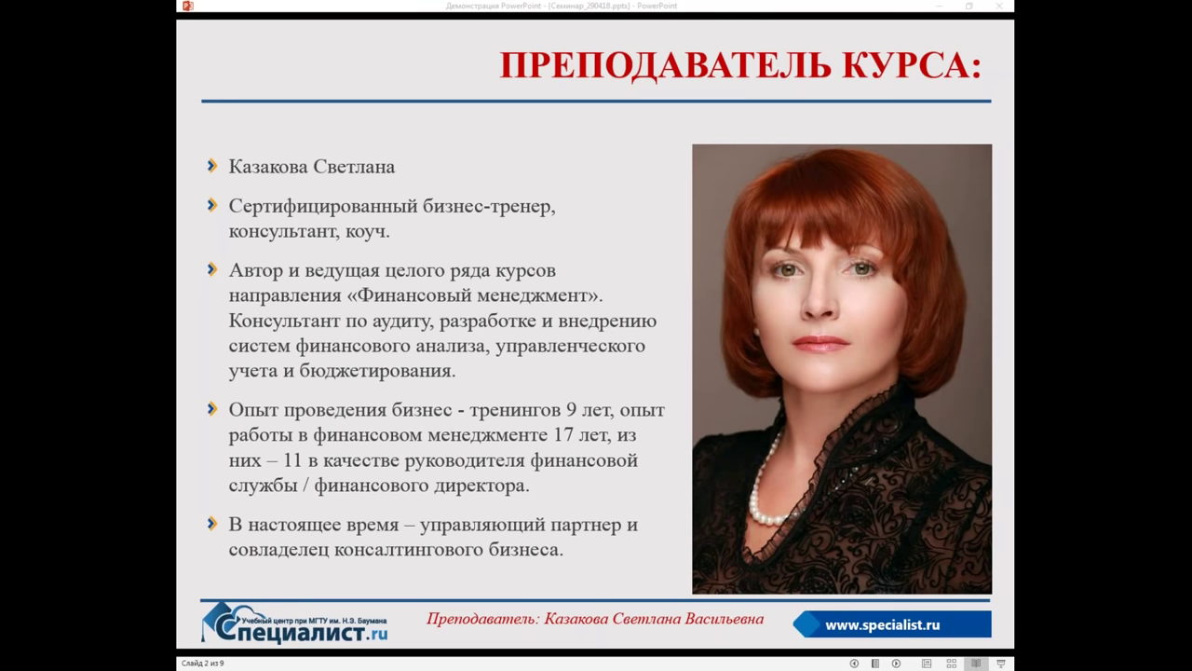
{"action": "left_click", "coordinate": [926, 39]}
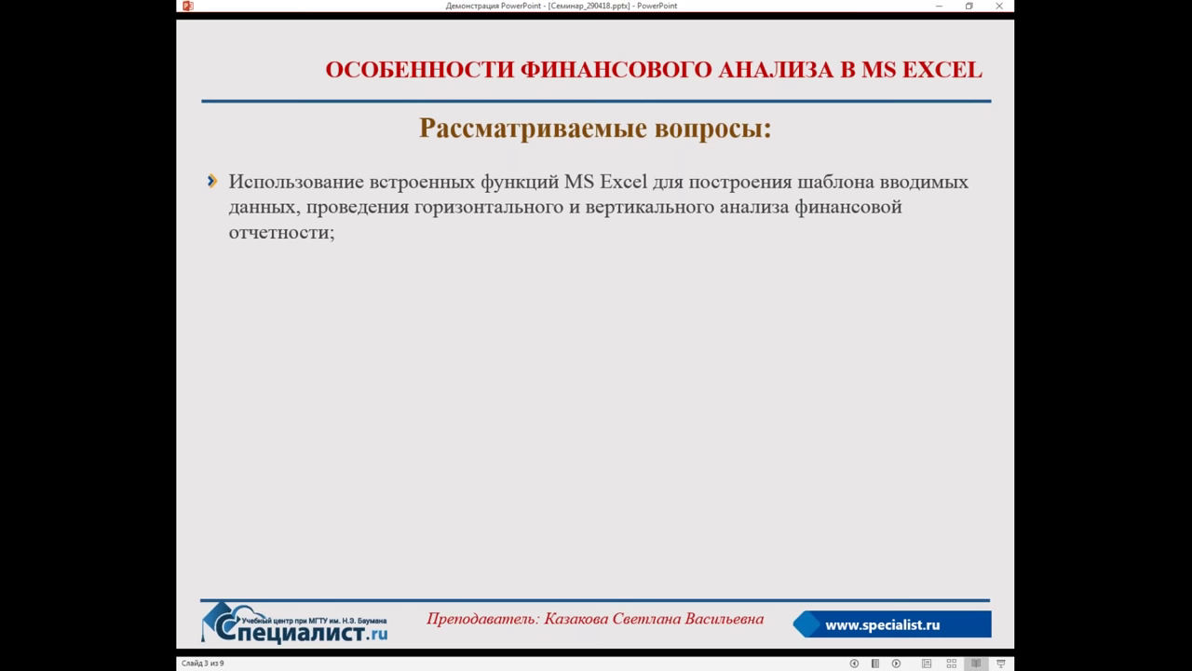
Step: Reveal topic bullets two and three, then advance to slide 4 on the template-building algorithm
{"action": "key", "text": "Right"}
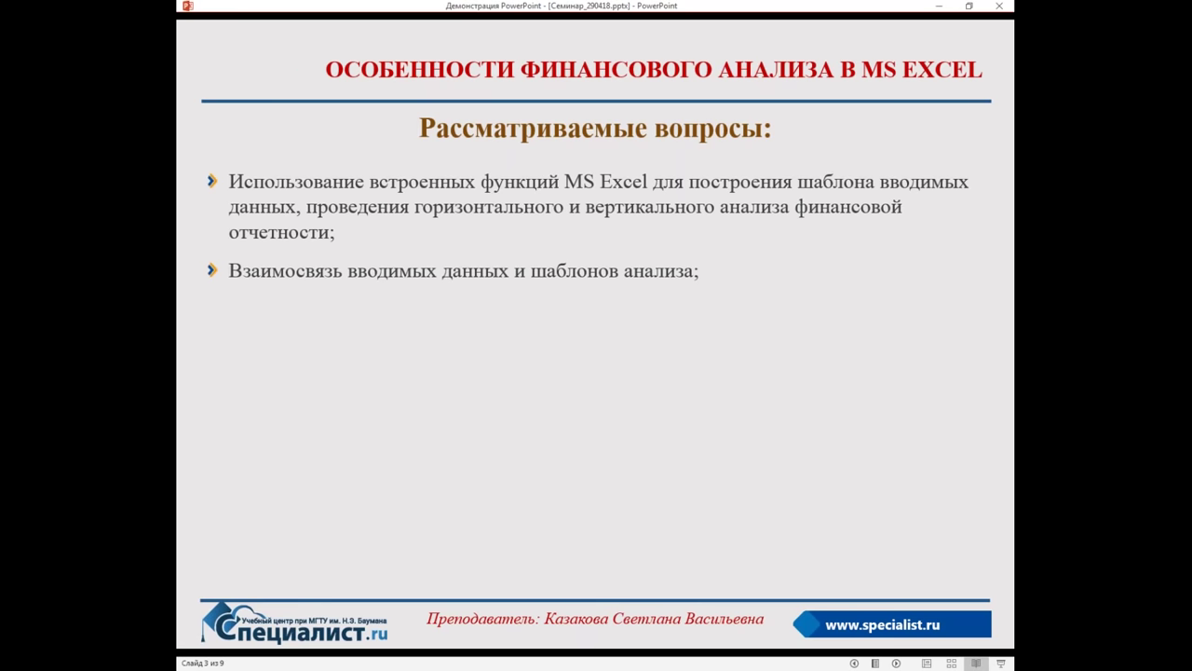
{"action": "key", "text": "Right"}
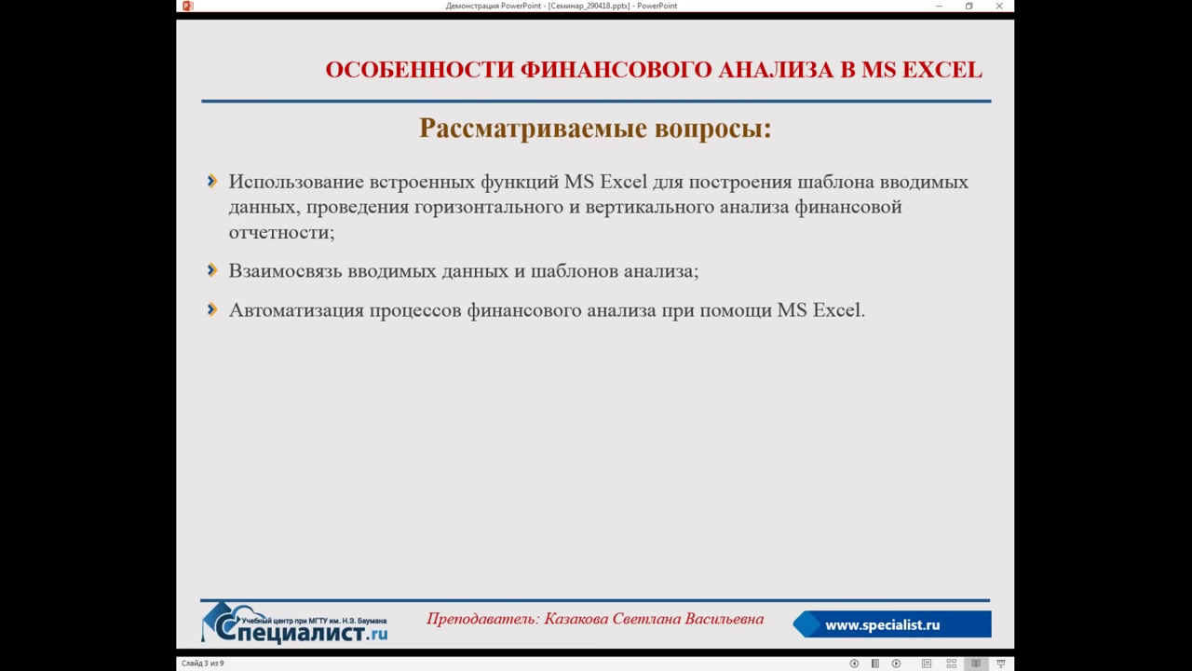
{"action": "key", "text": "Right"}
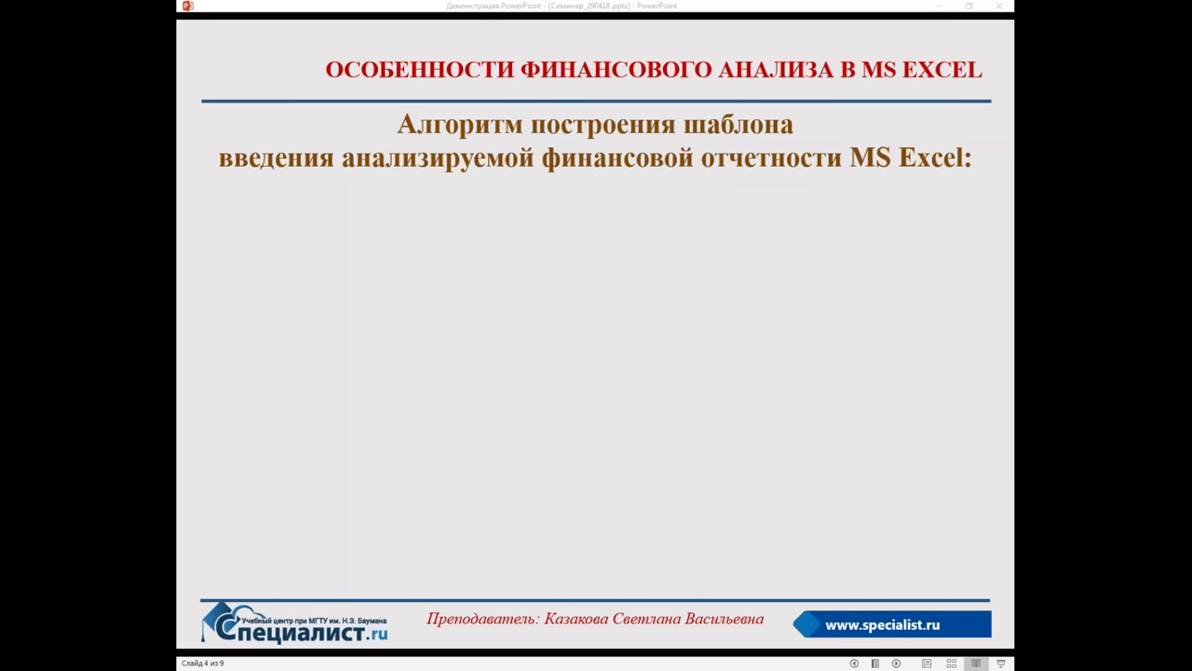
Step: Switch to the Баланс_РЖД_2011_2015 workbook, maximize its window and zoom in
{"action": "key", "text": "Right"}
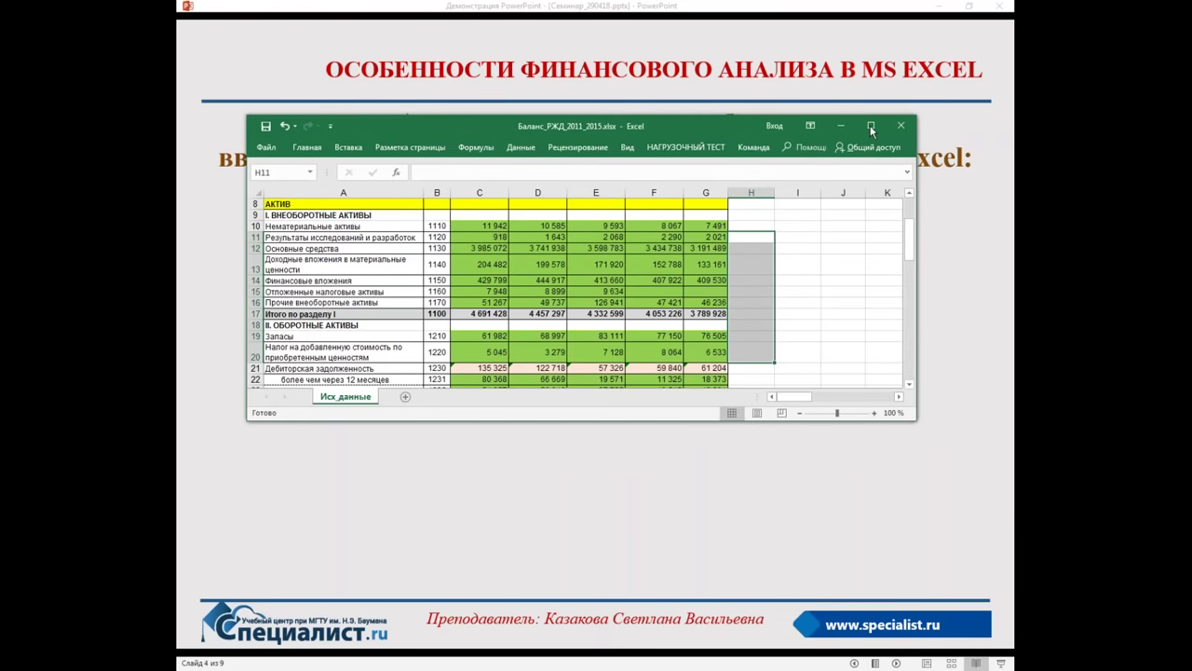
{"action": "left_click", "coordinate": [870, 125]}
{"action": "scroll", "coordinate": [899, 363], "scroll_direction": "up", "scroll_amount": 2}
{"action": "scroll", "coordinate": [899, 364], "scroll_direction": "up", "scroll_amount": 1}
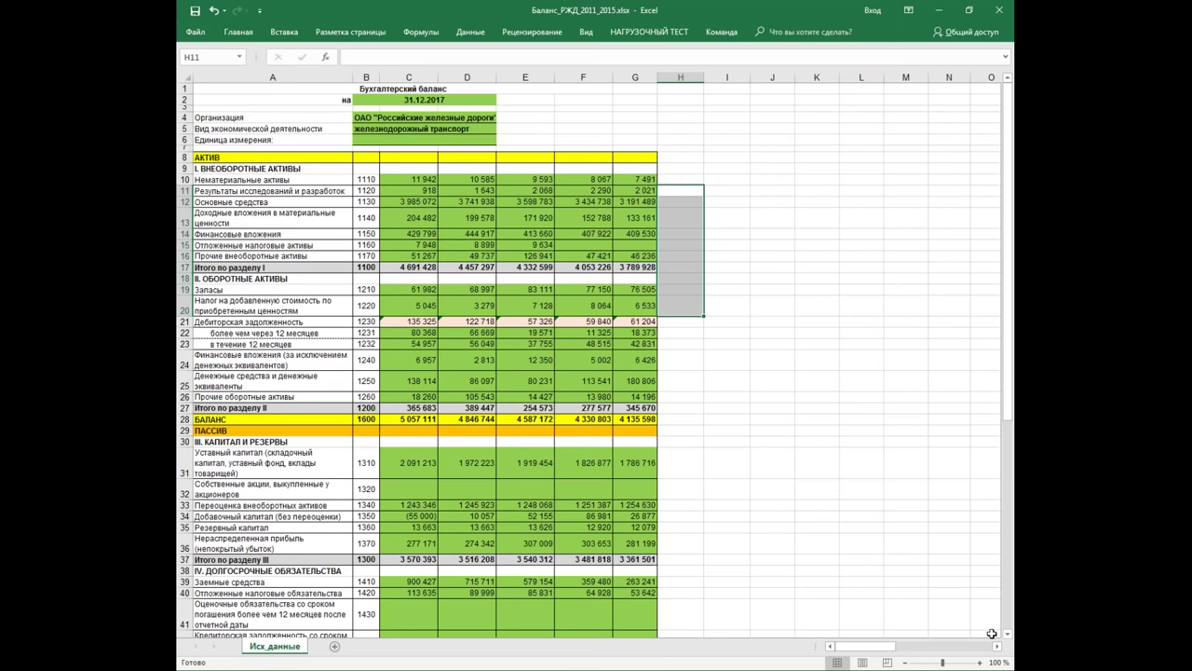
{"action": "left_click", "coordinate": [978, 663]}
{"action": "left_click", "coordinate": [979, 662]}
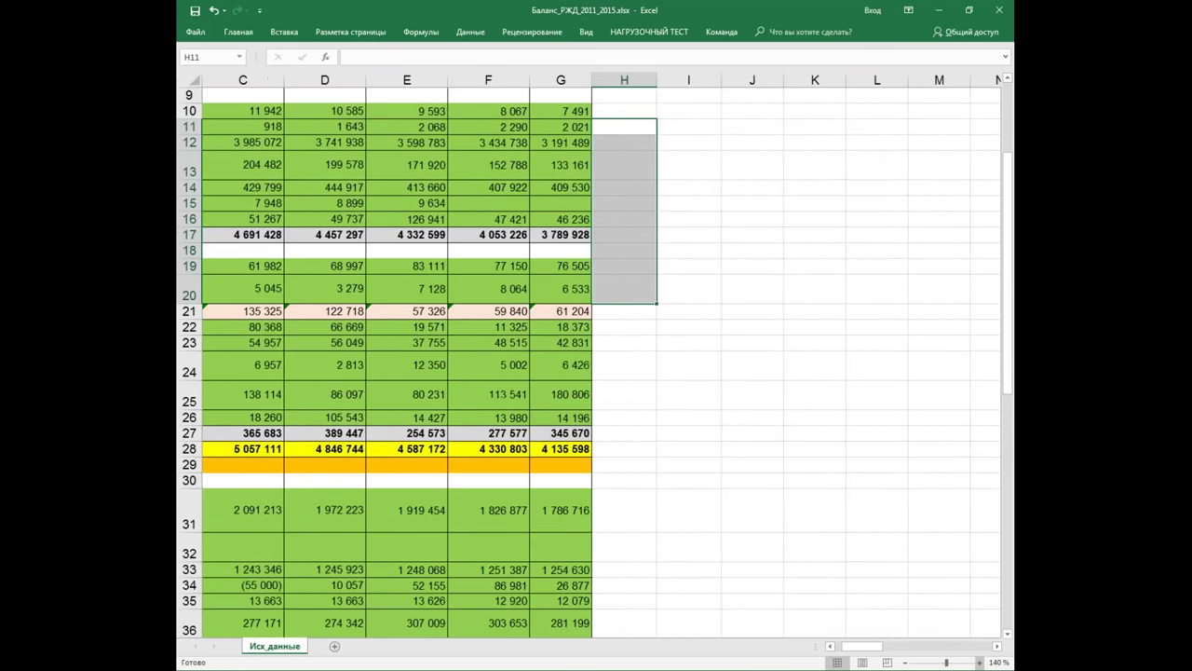
{"action": "left_click", "coordinate": [979, 662]}
{"action": "left_click", "coordinate": [979, 663]}
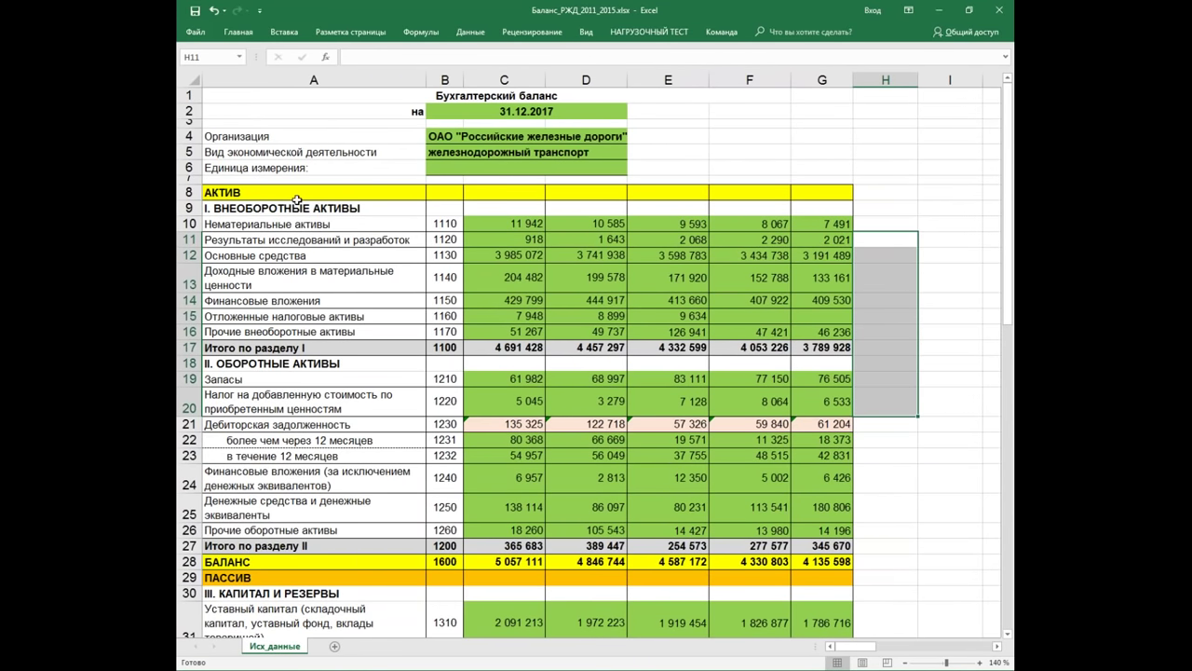
Step: Highlight the current assets, БАЛАНС, ПАССИВ, capital and reserves, and long-term liabilities rows
{"action": "left_click_drag", "start_coordinate": [290, 207], "coordinate": [361, 232]}
{"action": "mouse_move", "coordinate": [305, 366]}
{"action": "left_mouse_down"}
{"action": "mouse_move", "coordinate": [421, 376]}
{"action": "mouse_move", "coordinate": [437, 360]}
{"action": "left_mouse_up"}
{"action": "scroll", "coordinate": [383, 386], "scroll_direction": "down", "scroll_amount": 3}
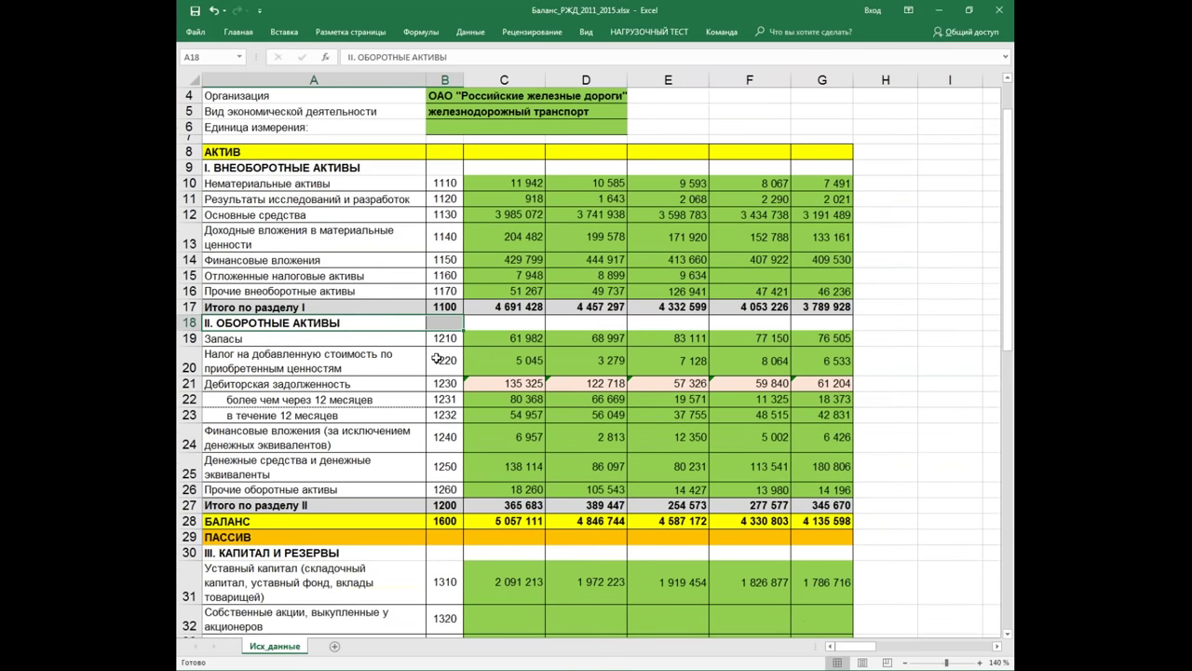
{"action": "left_click", "coordinate": [304, 433]}
{"action": "left_click", "coordinate": [305, 449]}
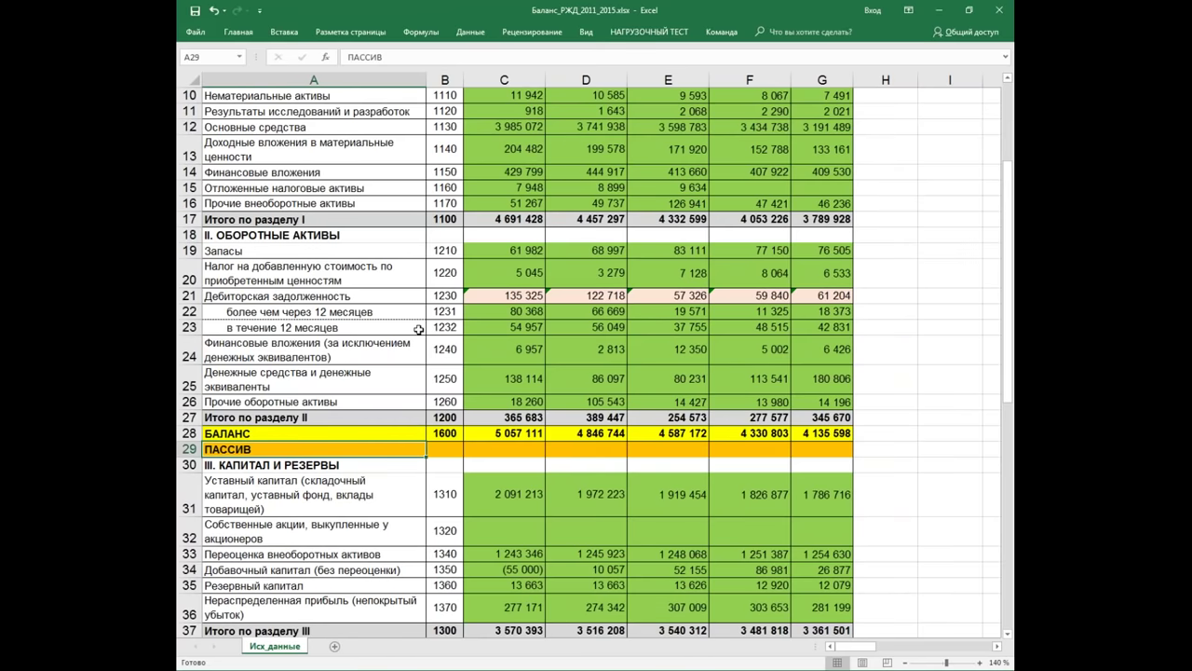
{"action": "scroll", "coordinate": [361, 263], "scroll_direction": "down", "scroll_amount": 4}
{"action": "left_click_drag", "start_coordinate": [350, 249], "coordinate": [335, 369]}
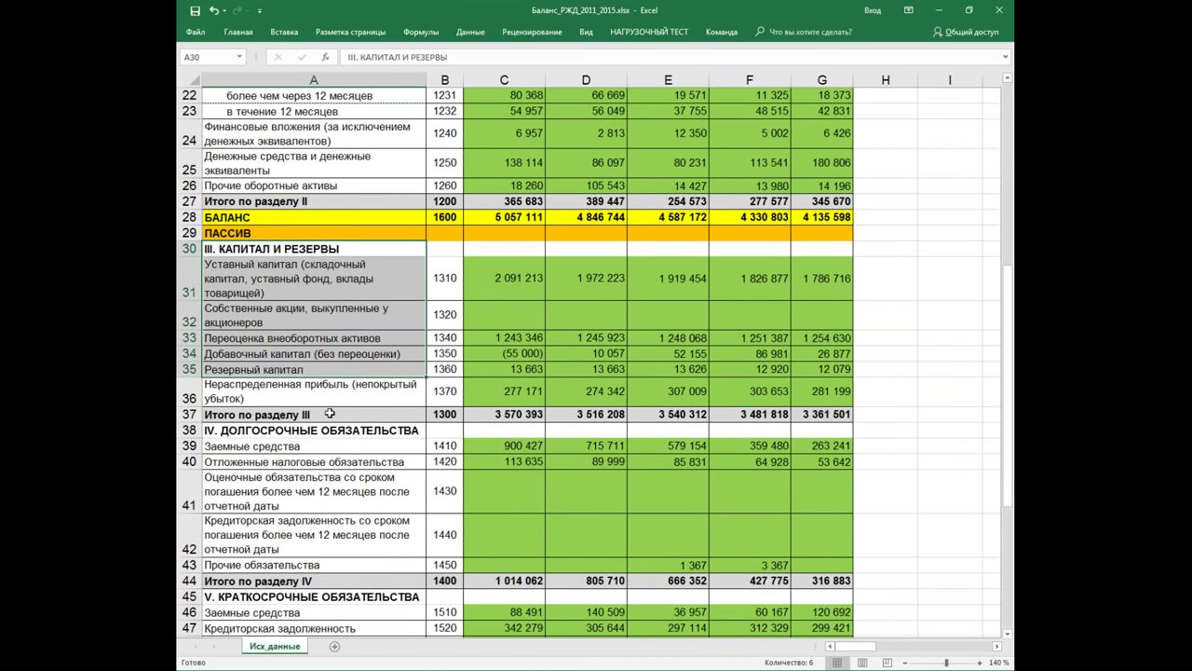
{"action": "left_click_drag", "start_coordinate": [324, 431], "coordinate": [303, 536]}
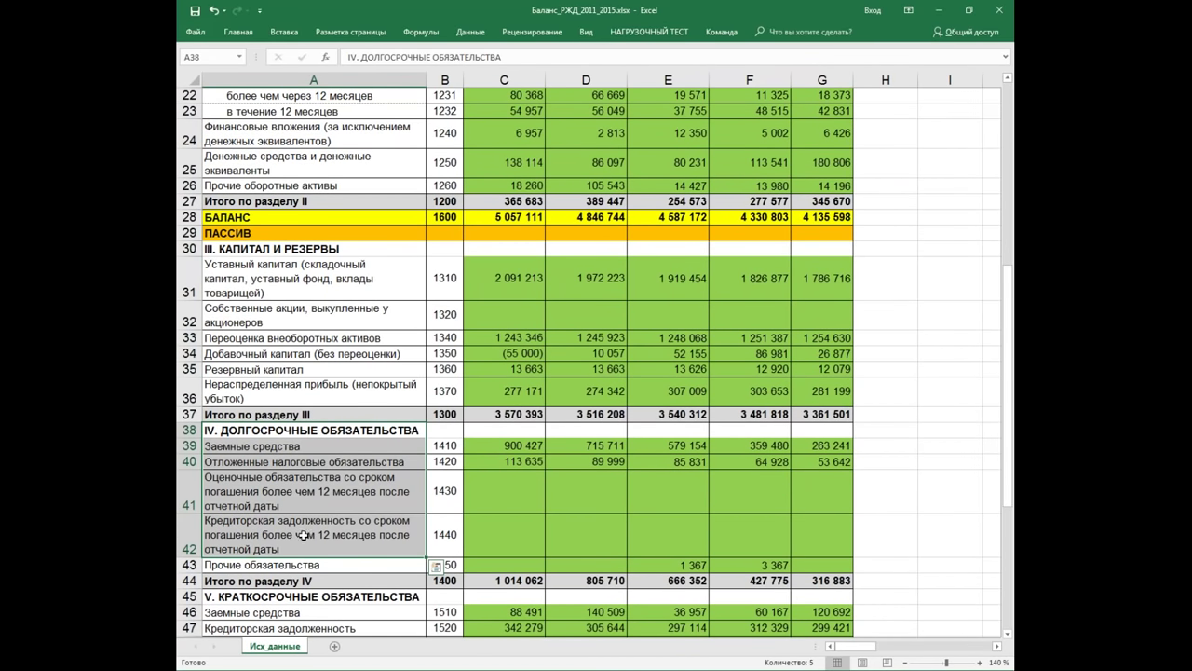
{"action": "scroll", "coordinate": [377, 377], "scroll_direction": "up", "scroll_amount": 6}
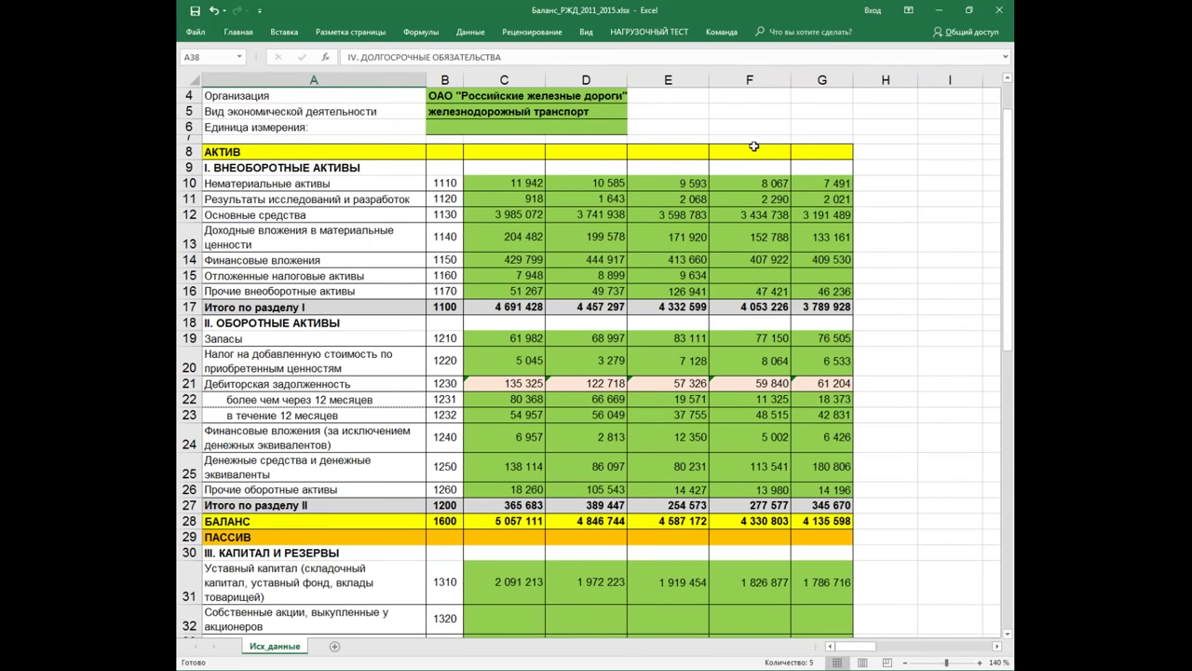
{"action": "scroll", "coordinate": [1000, 141], "scroll_direction": "up", "scroll_amount": 1}
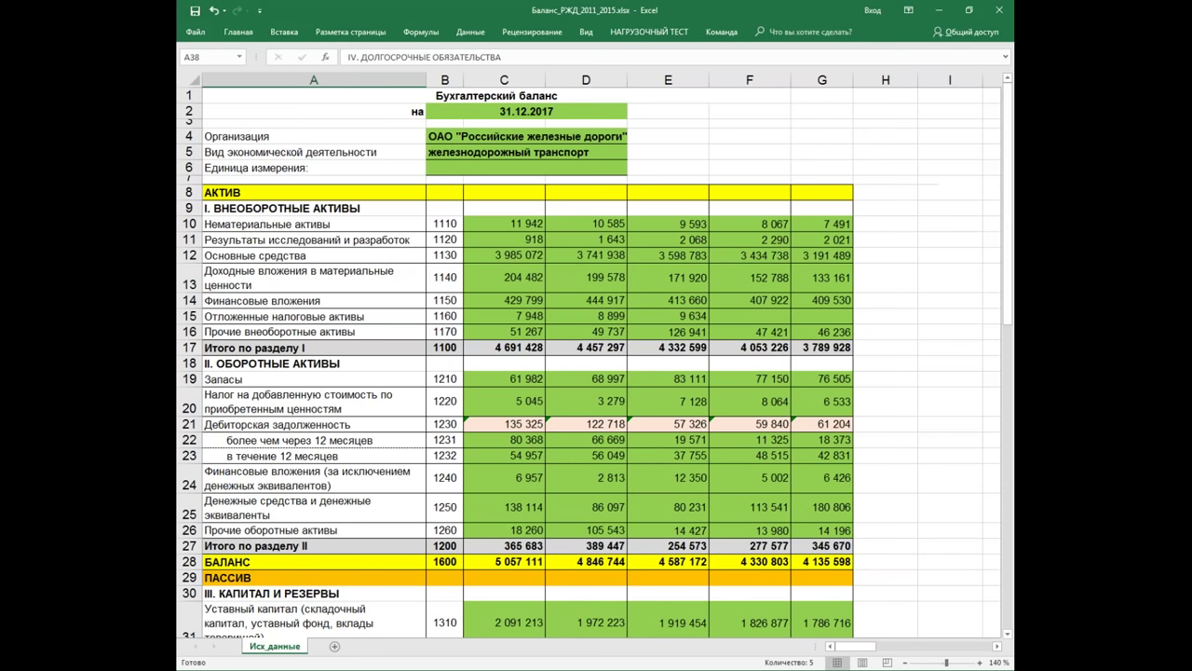
Step: Enter =ГОД(B2) in C8 so it shows 2017 from the report date
{"action": "left_click", "coordinate": [470, 112]}
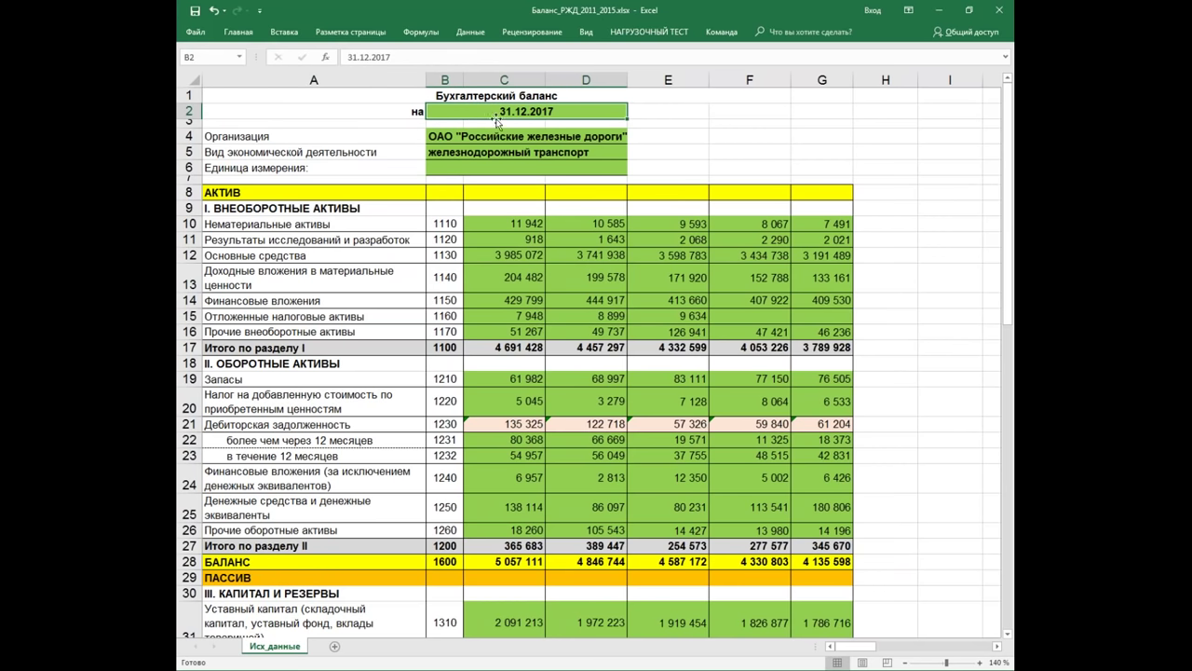
{"action": "left_click", "coordinate": [490, 193]}
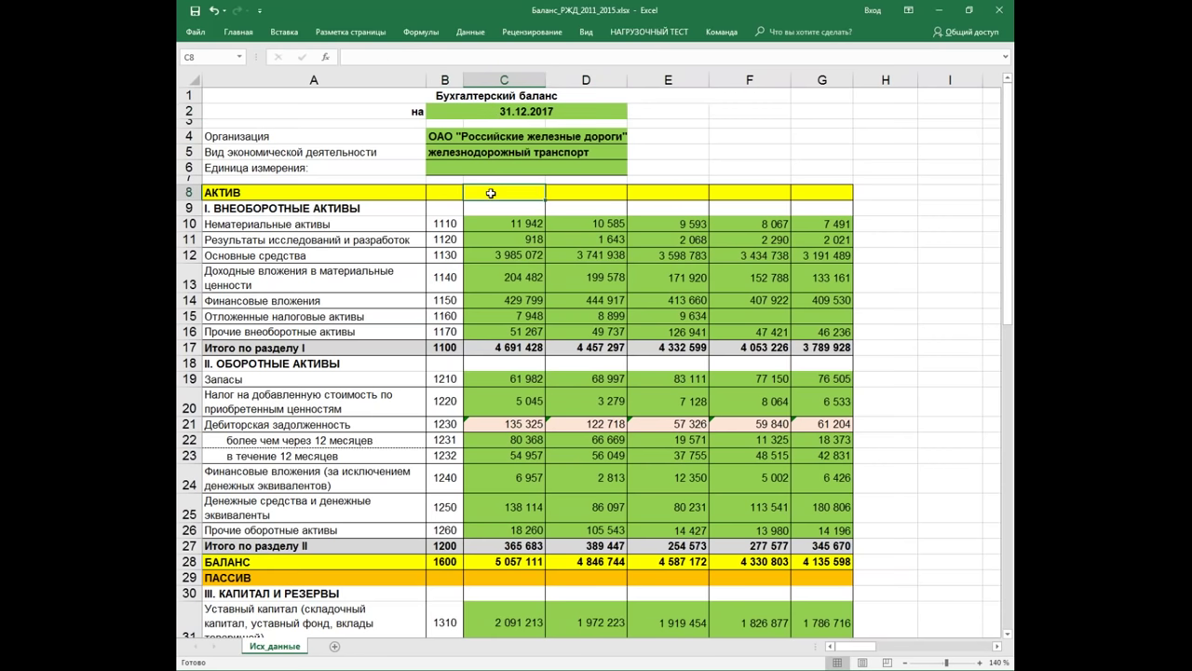
{"action": "left_click_drag", "start_coordinate": [491, 193], "coordinate": [663, 196]}
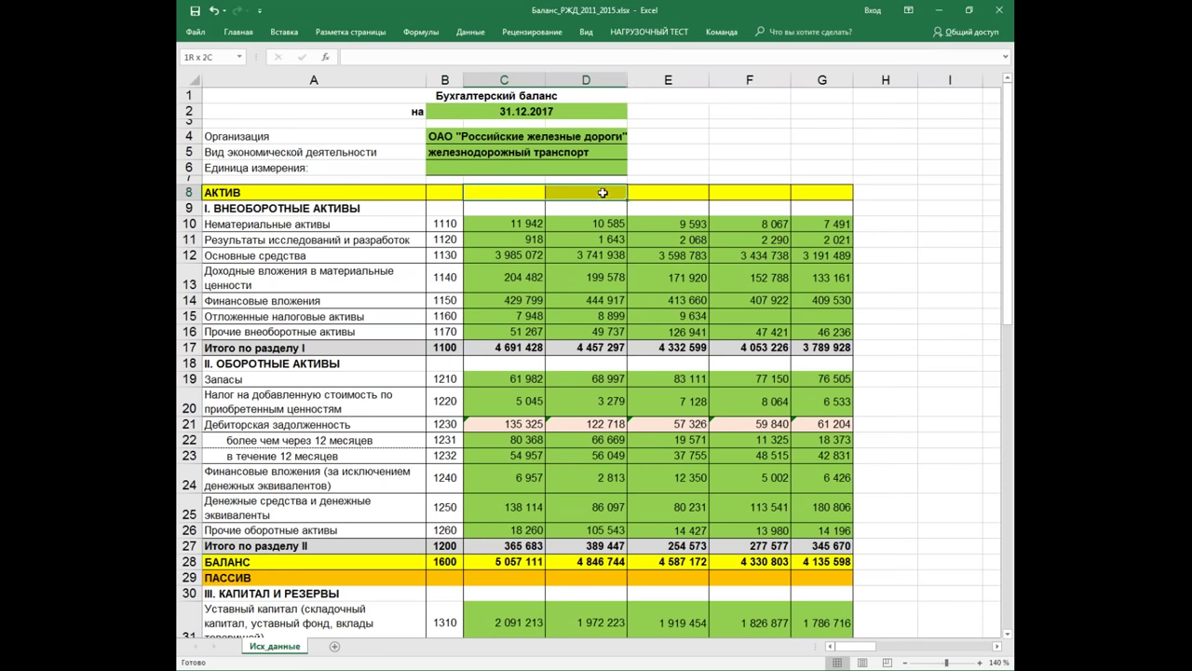
{"action": "left_click", "coordinate": [495, 112]}
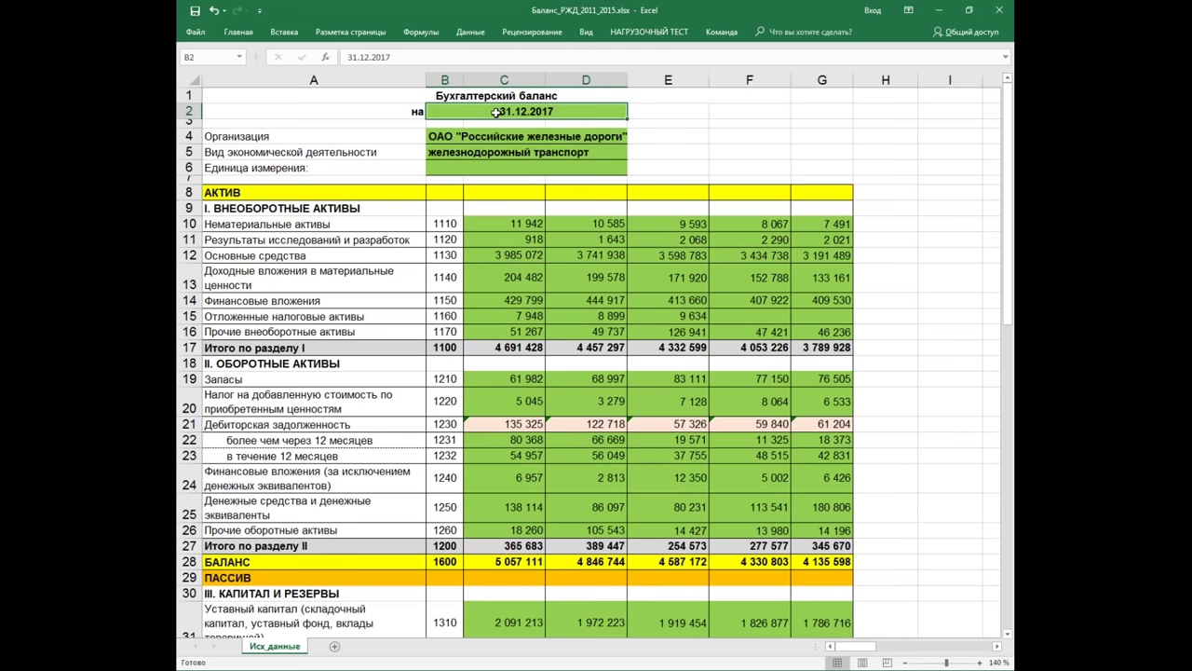
{"action": "left_click", "coordinate": [505, 190]}
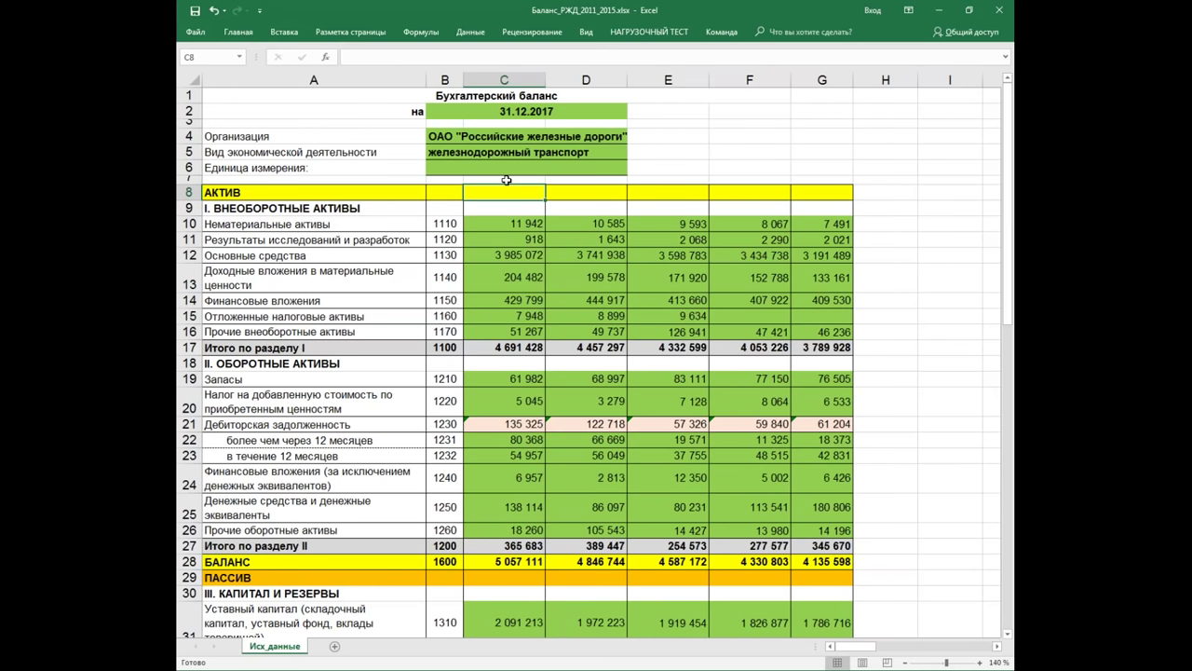
{"action": "type", "text": "=год"}
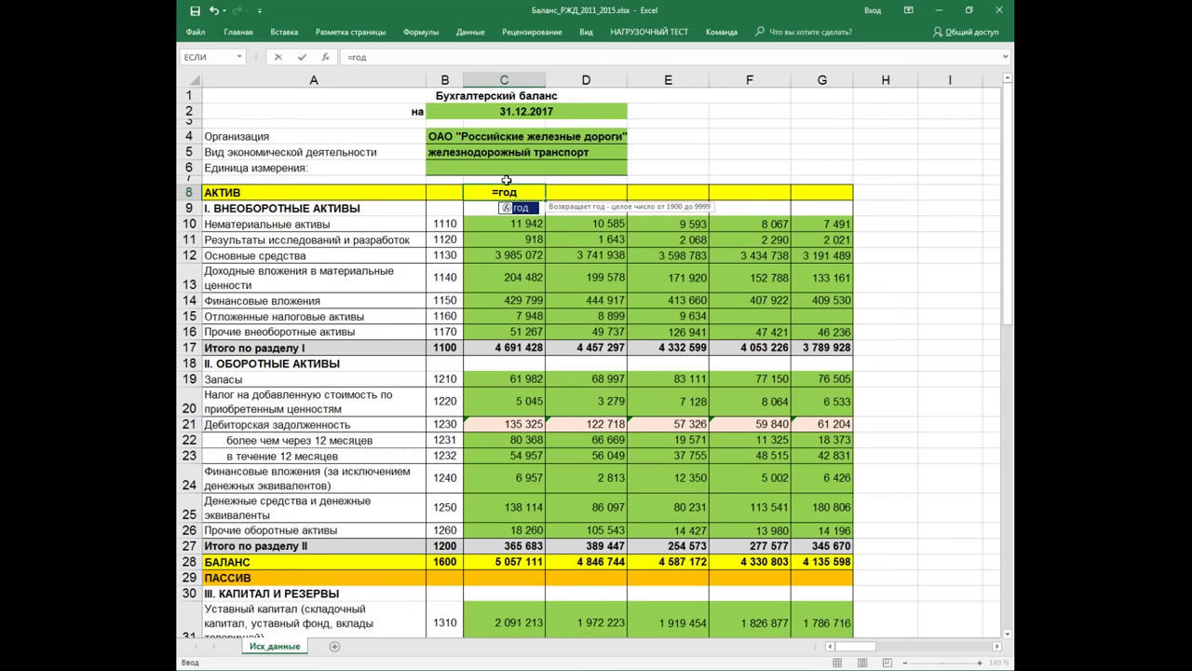
{"action": "double_click", "coordinate": [514, 209]}
{"action": "left_click", "coordinate": [513, 111]}
{"action": "key", "text": "Return"}
{"action": "left_click", "coordinate": [505, 190]}
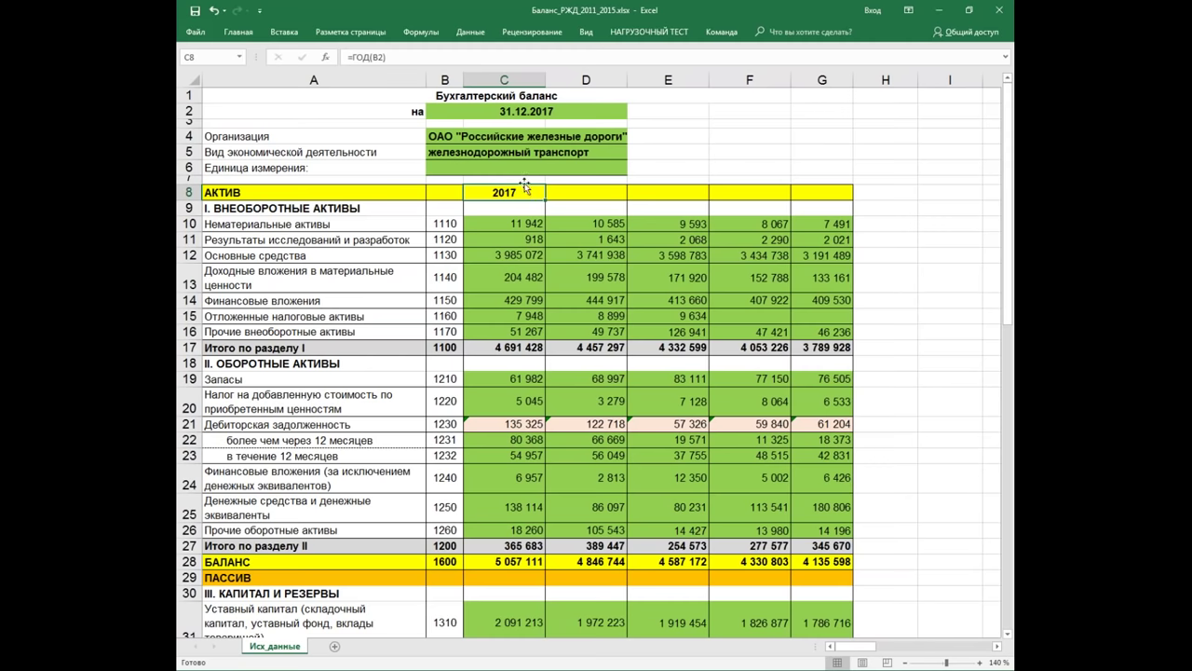
Step: Enter =C8-1 in D8 and fill it across to G8 for 2016–2013
{"action": "left_click", "coordinate": [571, 190]}
{"action": "type", "text": "="}
{"action": "left_click", "coordinate": [518, 190]}
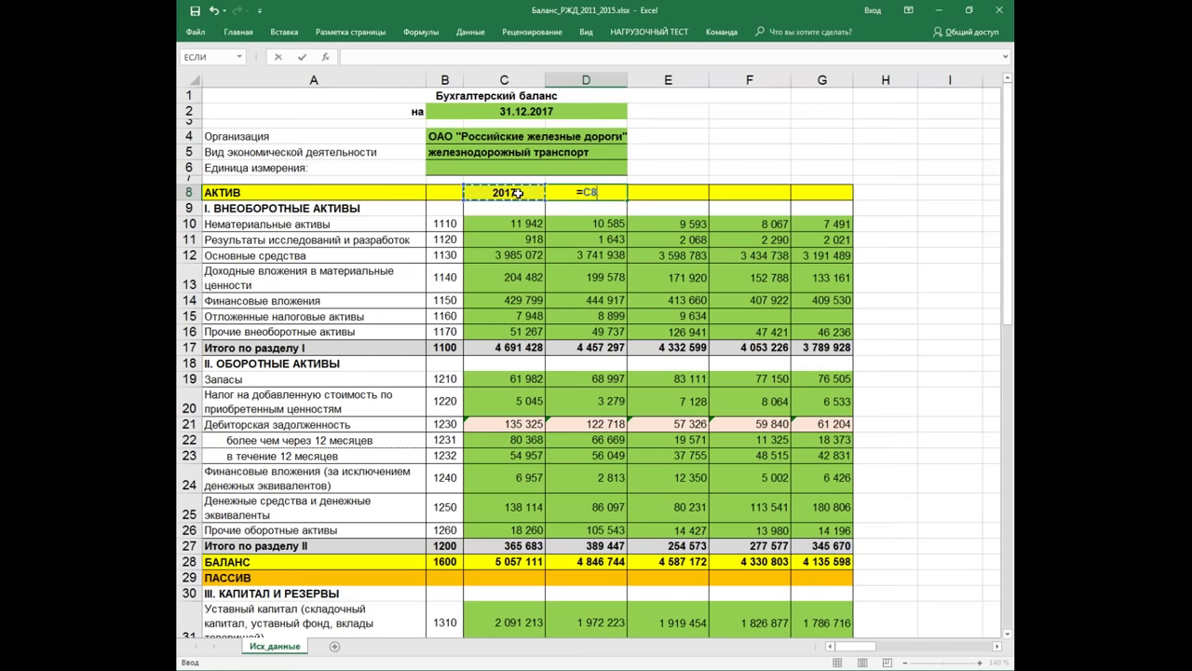
{"action": "type", "text": "-1"}
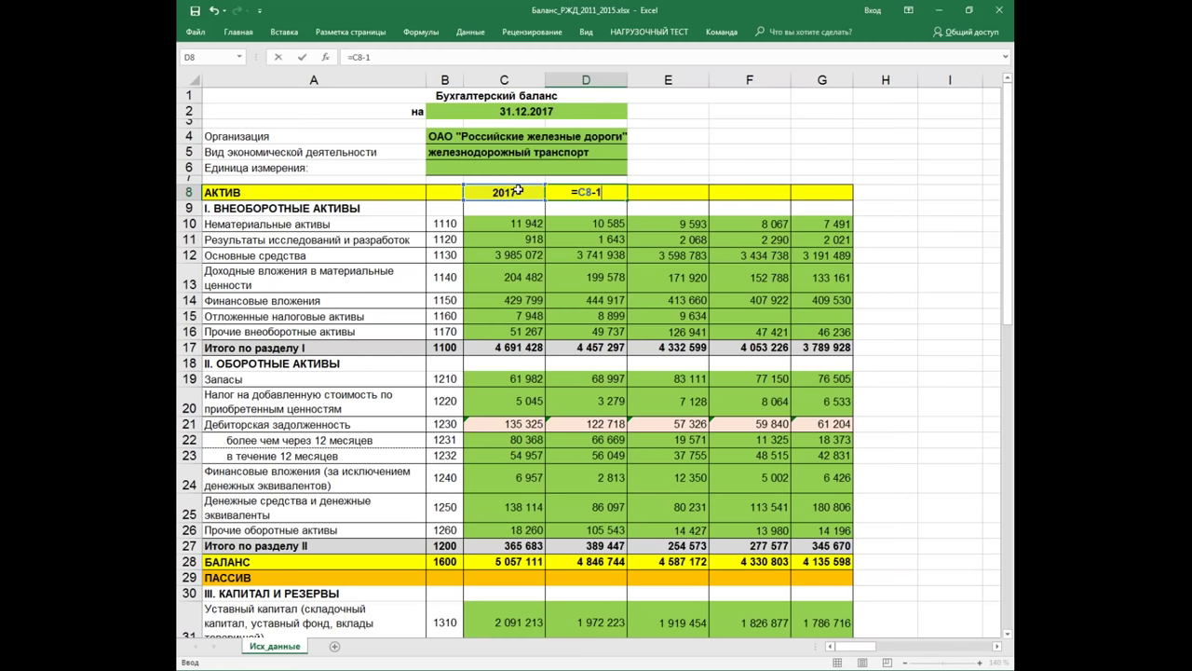
{"action": "key", "text": "Return"}
{"action": "left_click", "coordinate": [618, 194]}
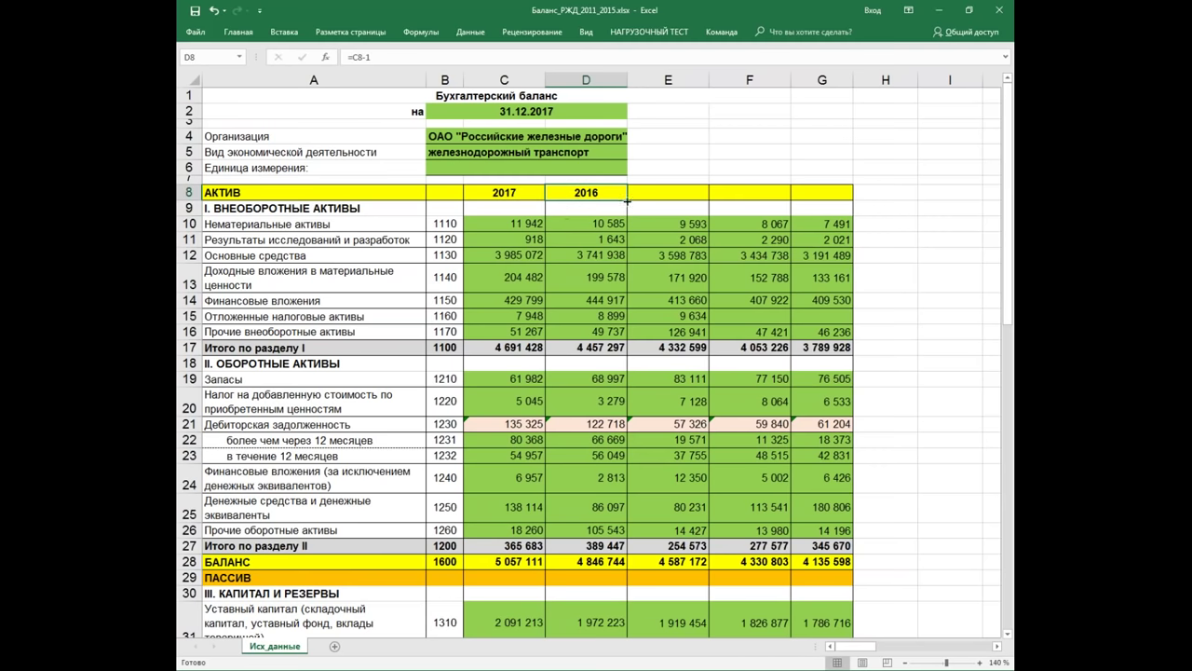
{"action": "left_click_drag", "start_coordinate": [626, 200], "coordinate": [843, 197]}
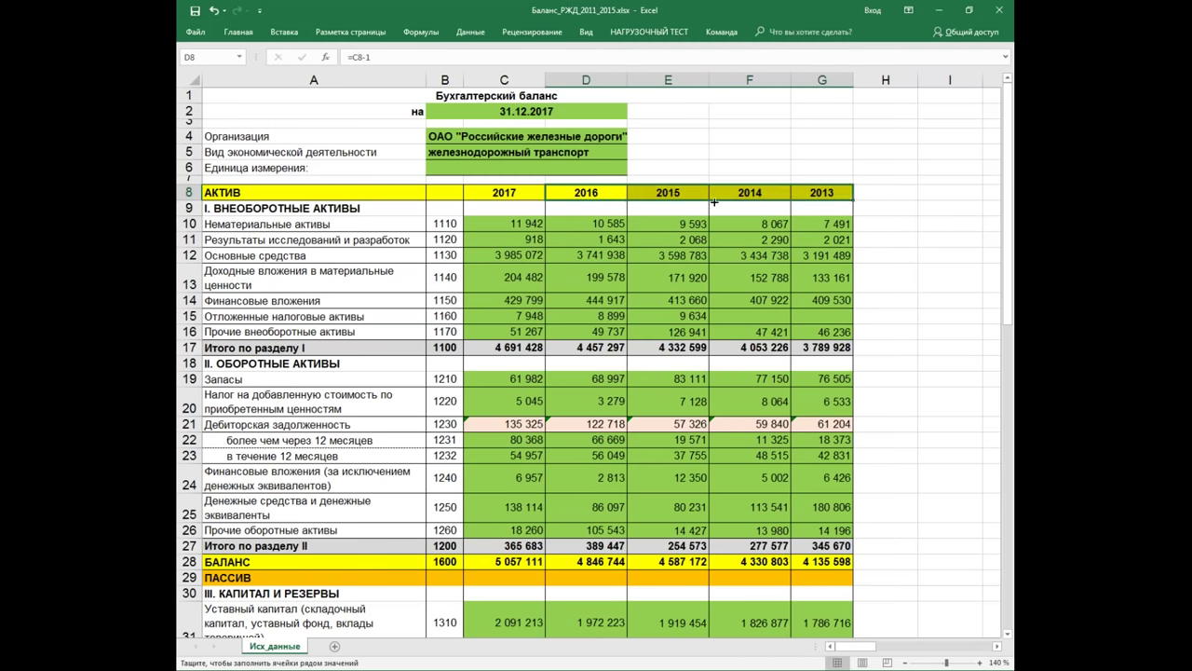
{"action": "left_click", "coordinate": [508, 112]}
{"action": "left_click", "coordinate": [387, 58]}
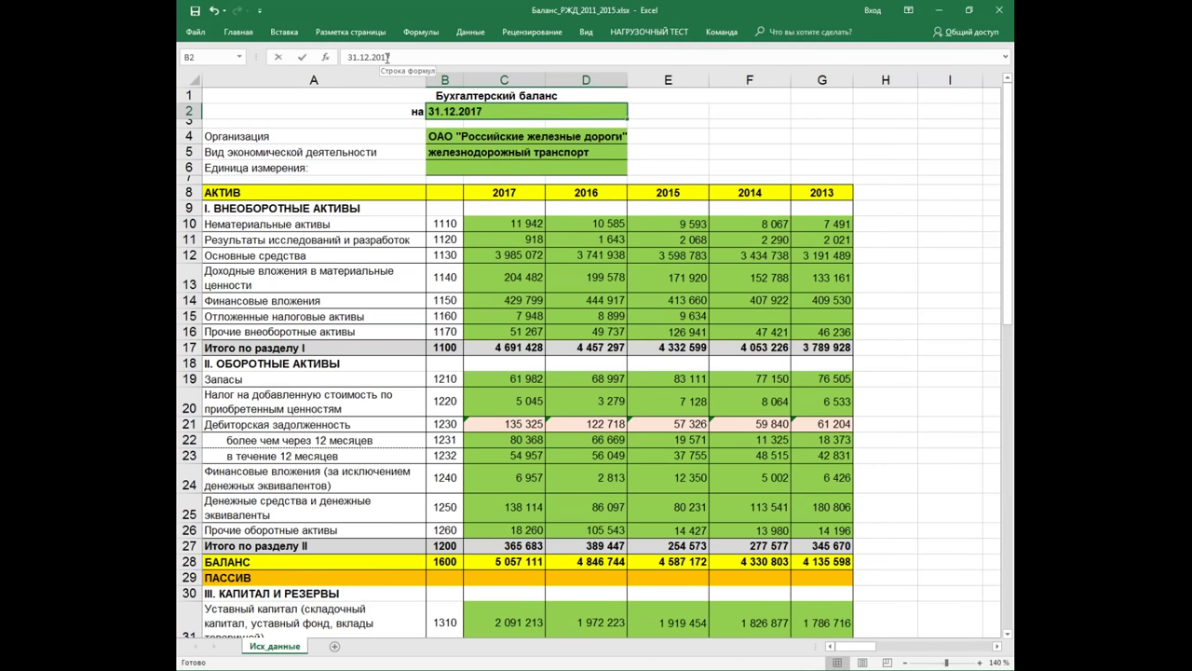
{"action": "type", "text": "8"}
{"action": "key", "text": "Return"}
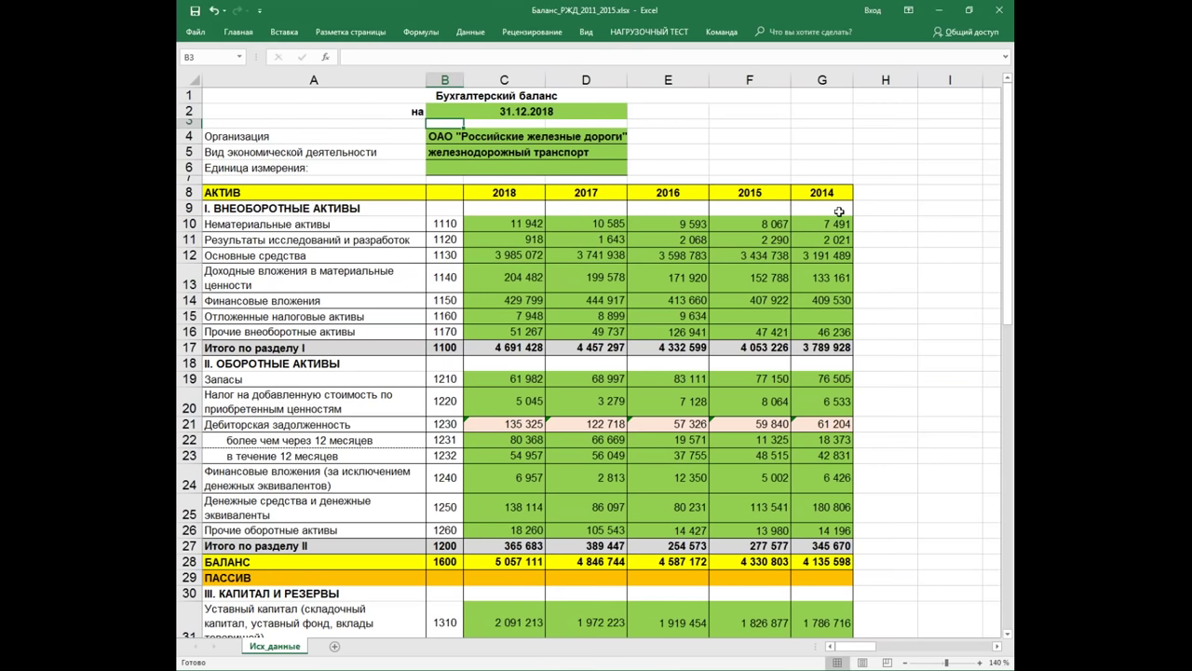
{"action": "left_click", "coordinate": [213, 13]}
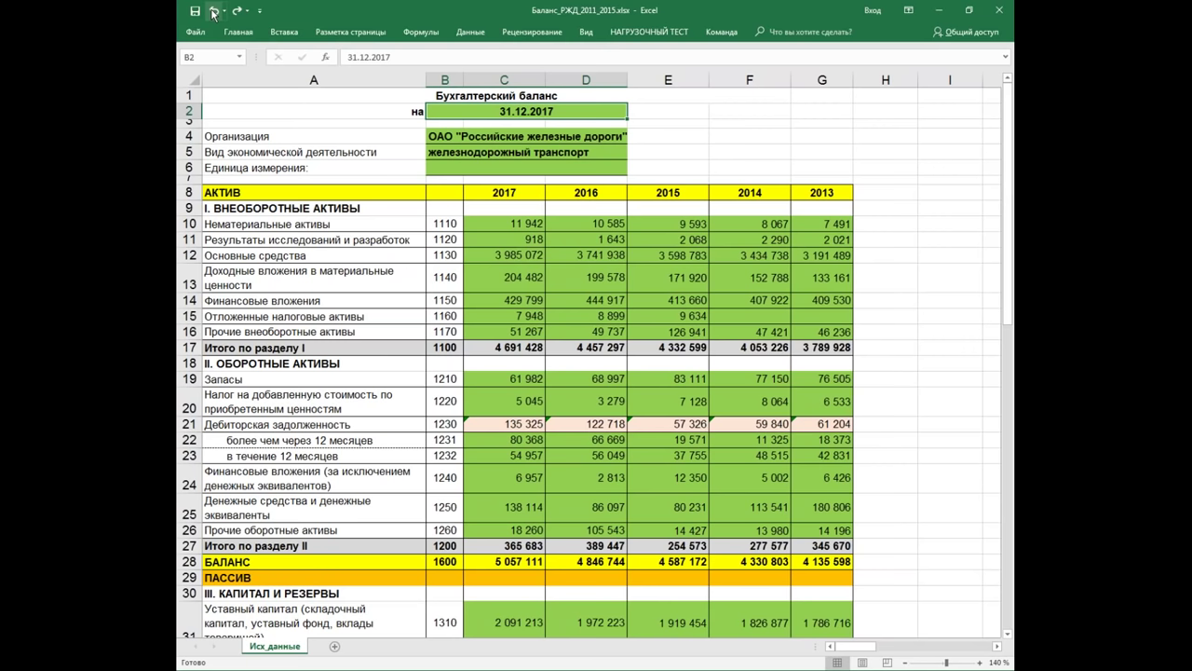
{"action": "left_click", "coordinate": [463, 134]}
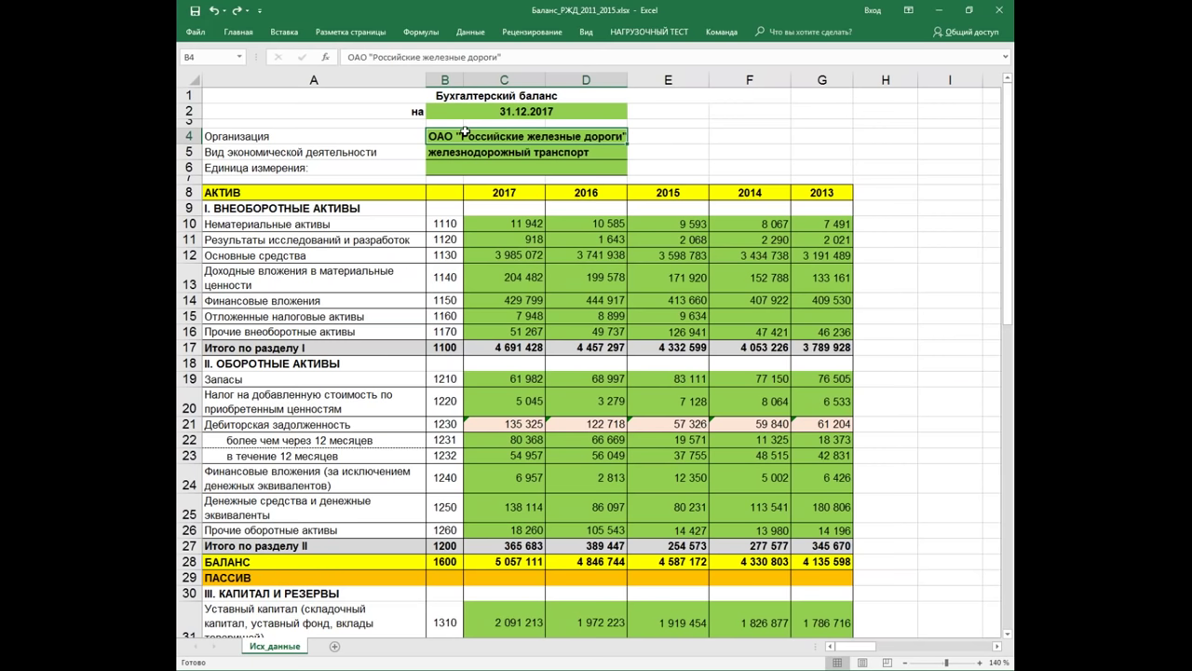
Step: Set Excel's default font size to 36 in Options, then close Excel, saving the workbook
{"action": "left_click", "coordinate": [196, 32]}
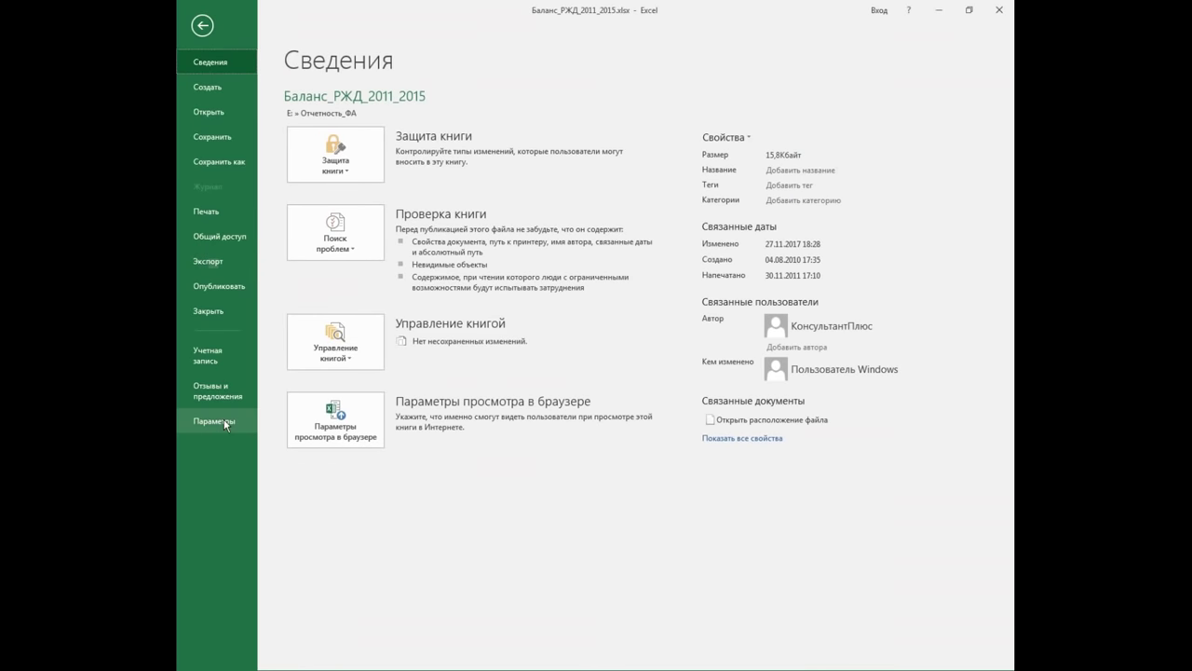
{"action": "left_click", "coordinate": [223, 420]}
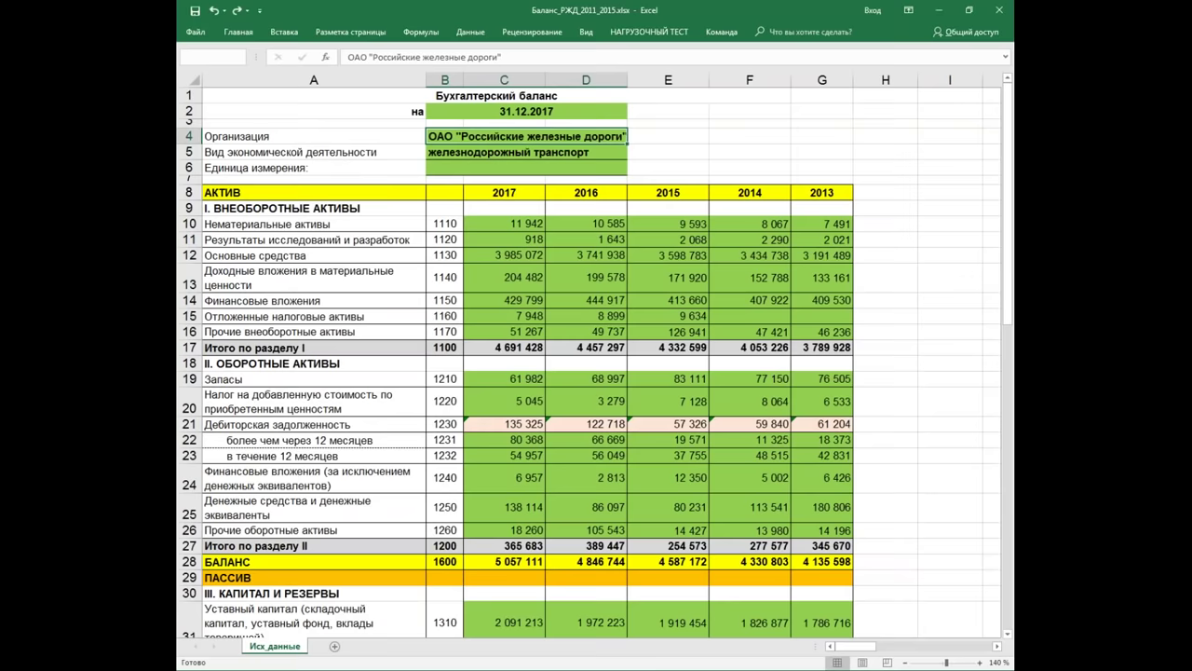
{"action": "left_click", "coordinate": [688, 299]}
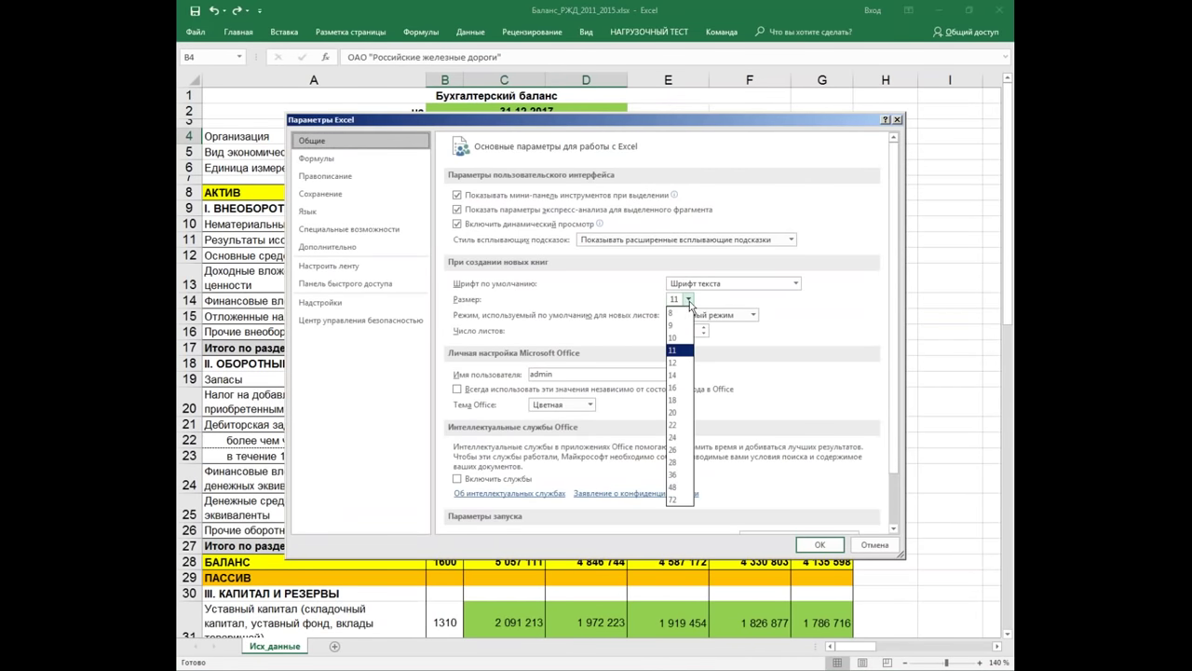
{"action": "left_click", "coordinate": [686, 475]}
{"action": "left_click", "coordinate": [820, 544]}
{"action": "left_click", "coordinate": [605, 371]}
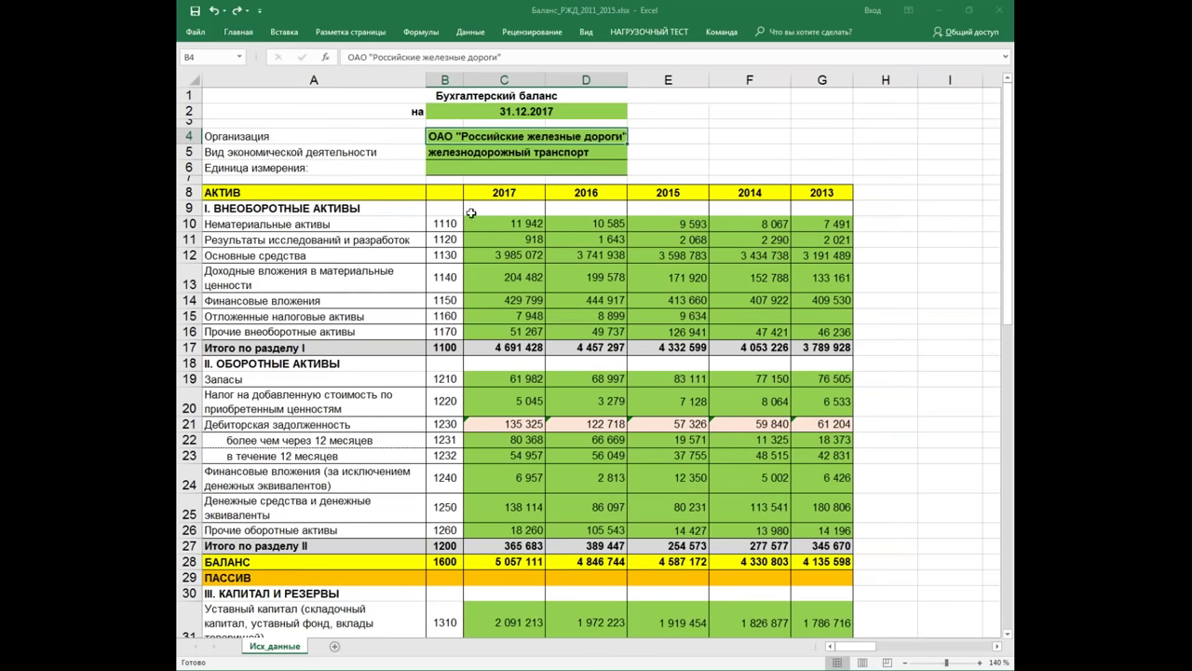
{"action": "left_click", "coordinate": [999, 10]}
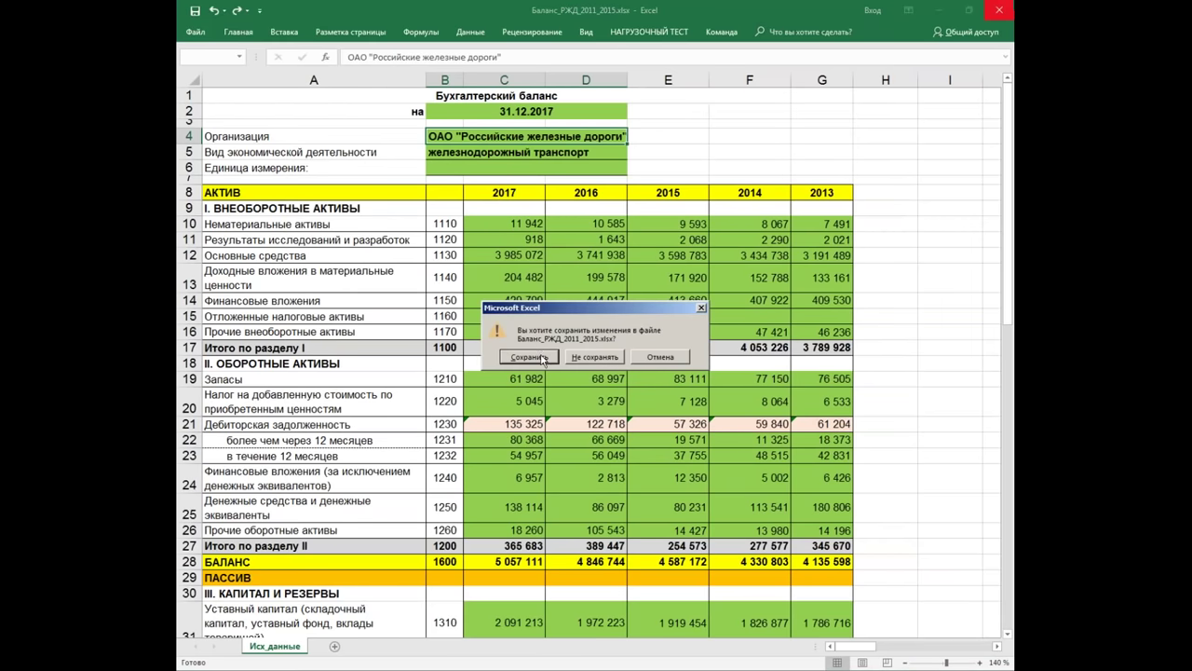
{"action": "left_click", "coordinate": [543, 359]}
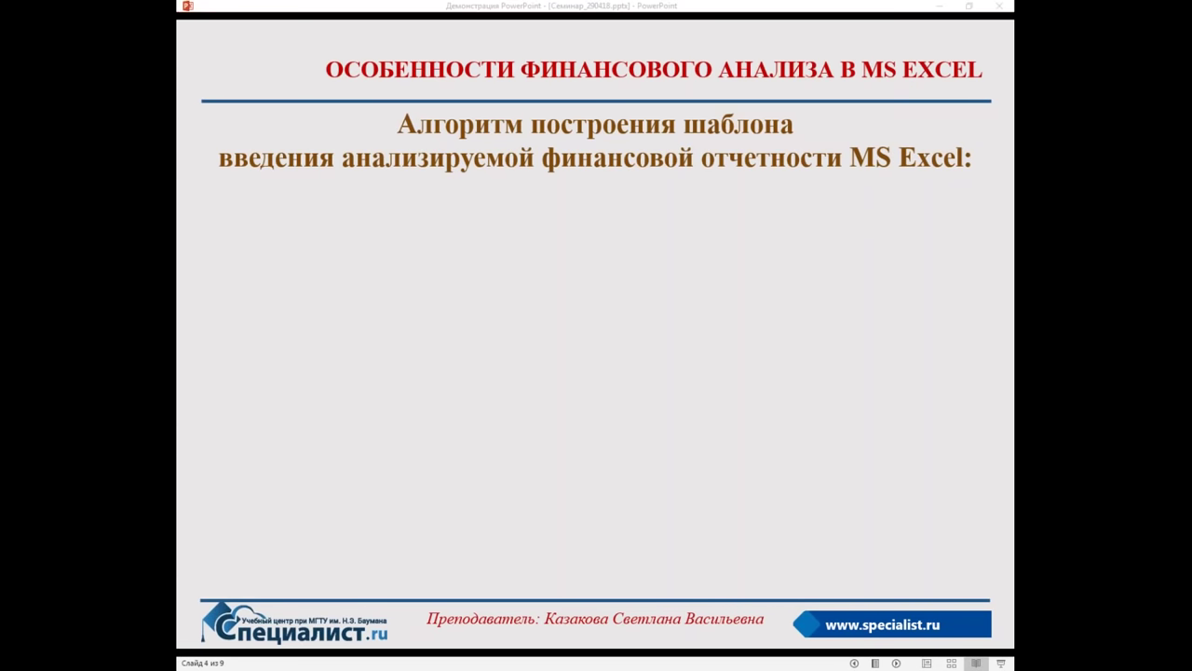
Step: Minimize the slideshow and reopen the Баланс_РЖД_2011_2015 workbook from the desktop
{"action": "left_click", "coordinate": [941, 7]}
{"action": "left_click", "coordinate": [792, 31]}
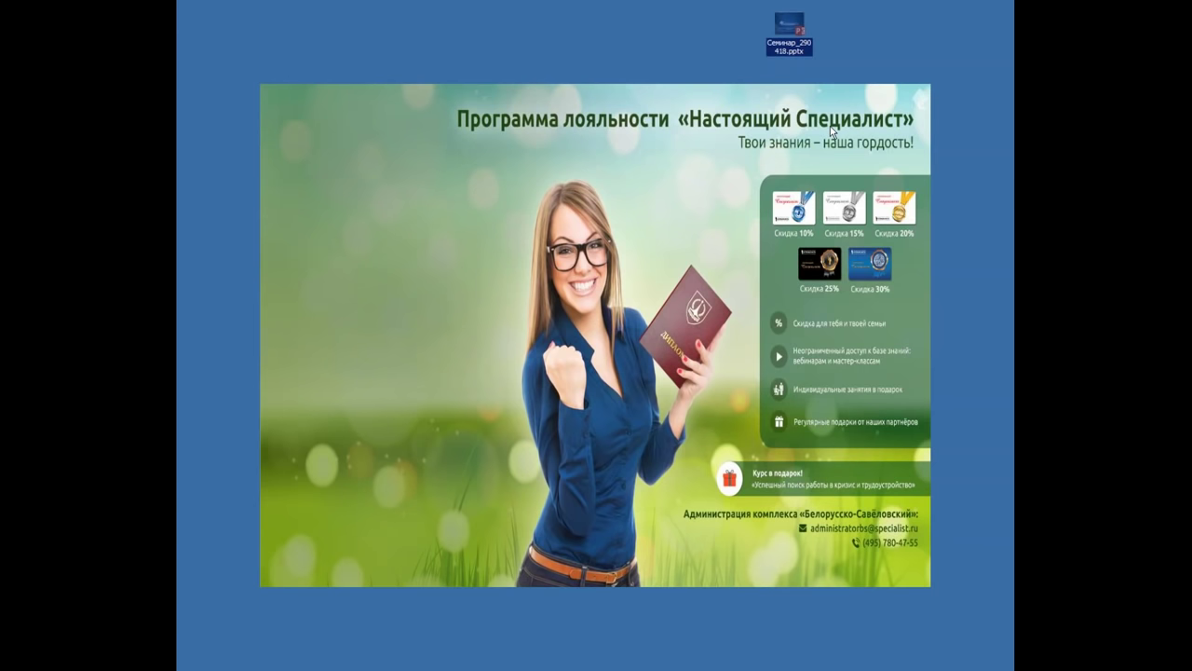
{"action": "left_click", "coordinate": [832, 130]}
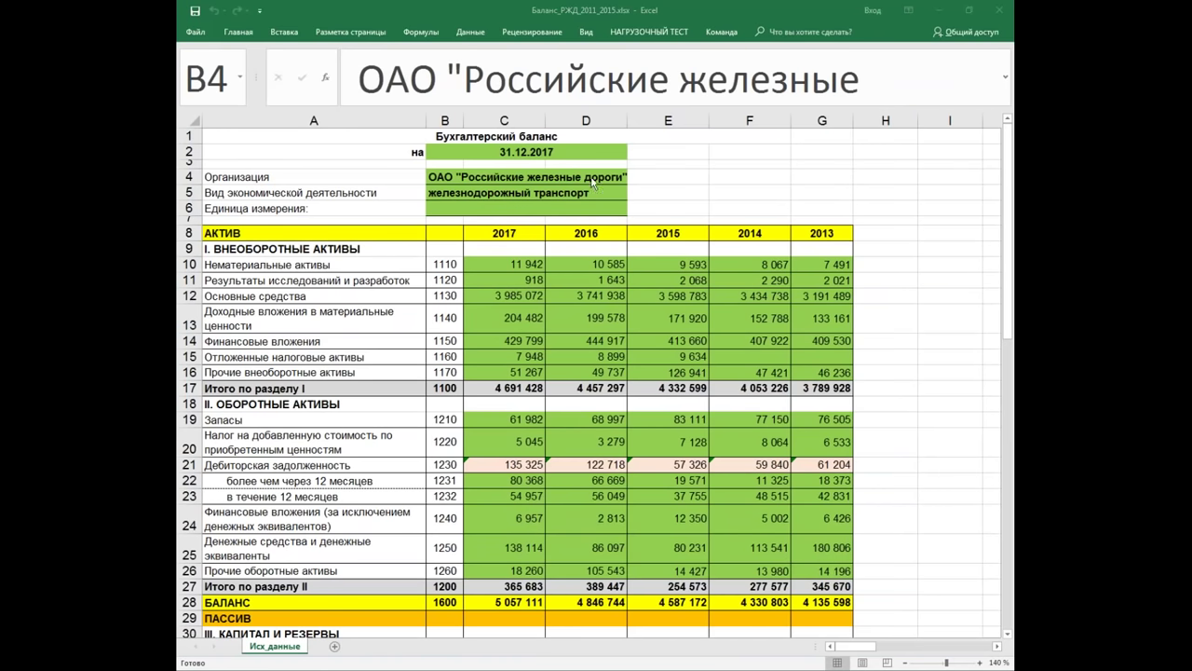
Step: Select merged cell B4 and widen the Name Box
{"action": "left_click", "coordinate": [473, 175]}
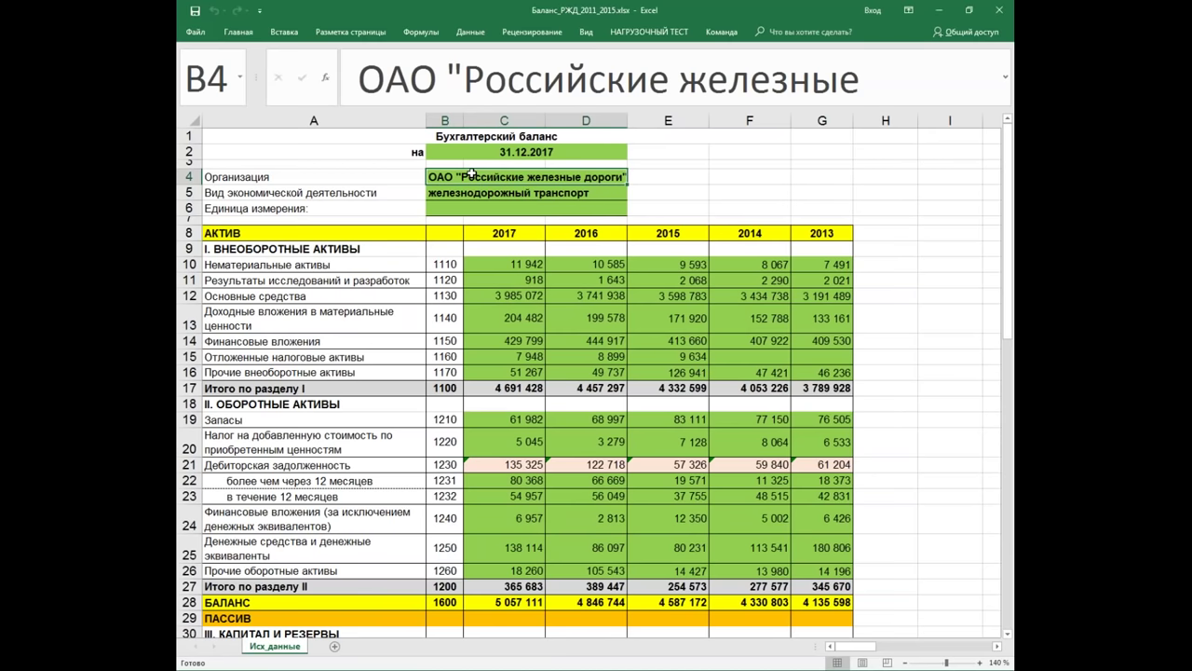
{"action": "right_click", "coordinate": [473, 174]}
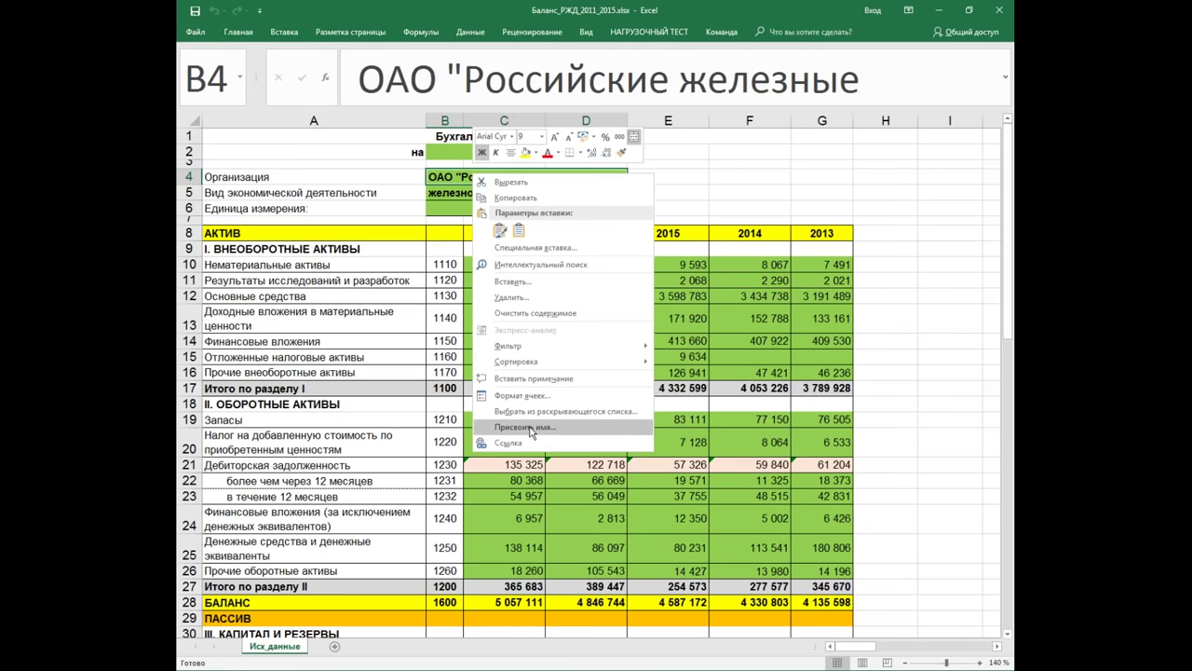
{"action": "left_click", "coordinate": [471, 36]}
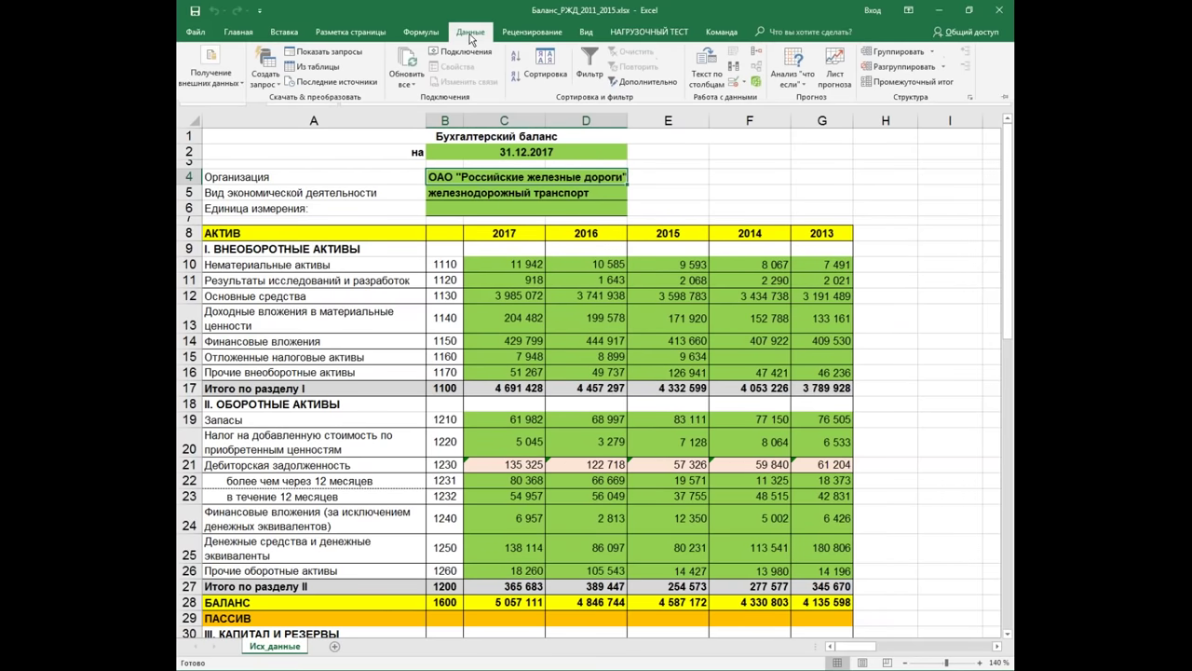
{"action": "left_click", "coordinate": [421, 31]}
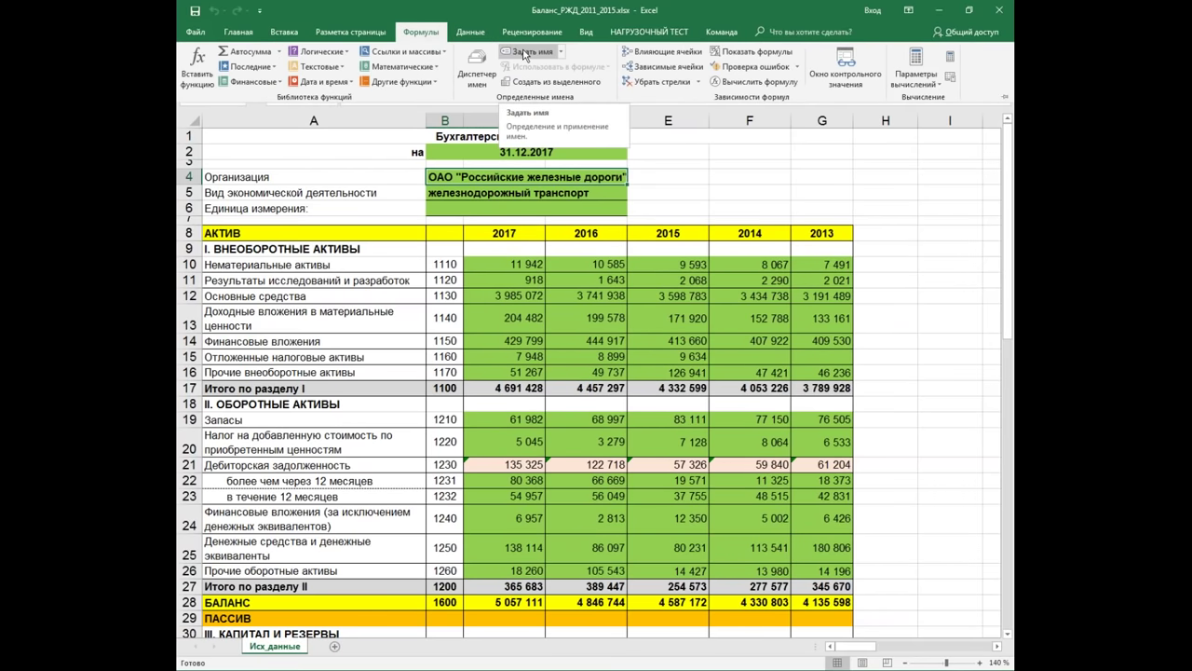
{"action": "left_click", "coordinate": [577, 189]}
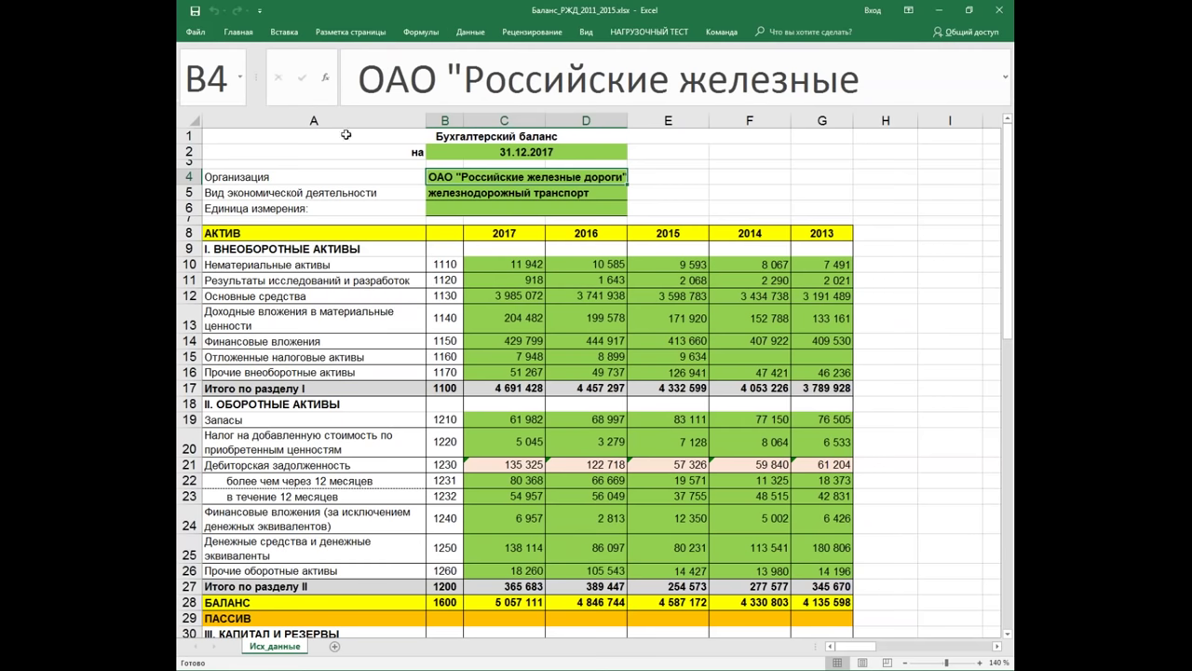
{"action": "left_click_drag", "start_coordinate": [256, 79], "coordinate": [557, 78]}
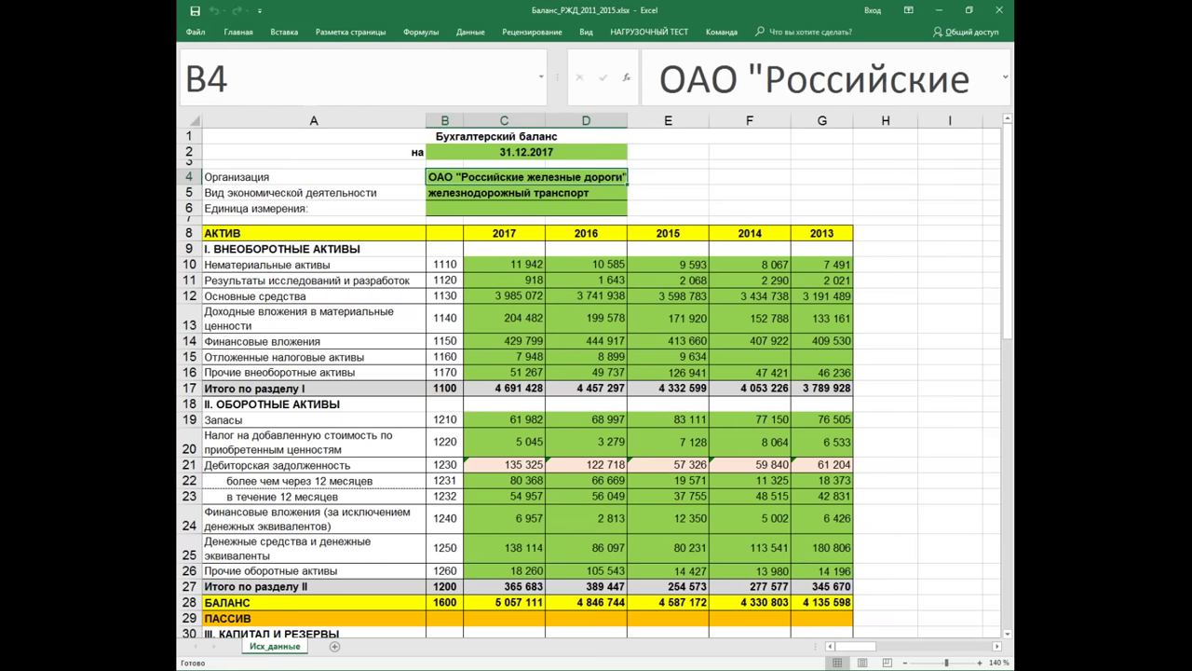
Step: Cancel a mistyped name and switch the sheet to Normal view
{"action": "left_click", "coordinate": [237, 81]}
{"action": "type", "text": "Rjv"}
{"action": "key", "text": "BackSpace"}
{"action": "key", "text": "BackSpace"}
{"action": "key", "text": "BackSpace"}
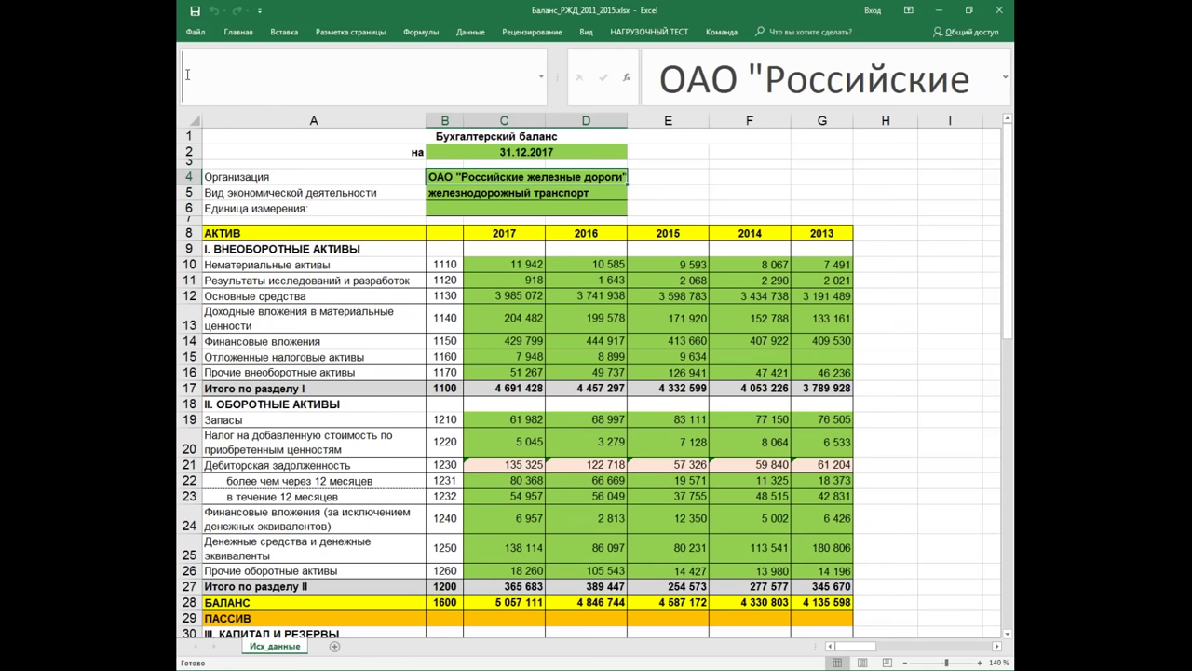
{"action": "key", "text": "Escape"}
{"action": "key", "text": "alt"}
{"action": "key", "text": "j"}
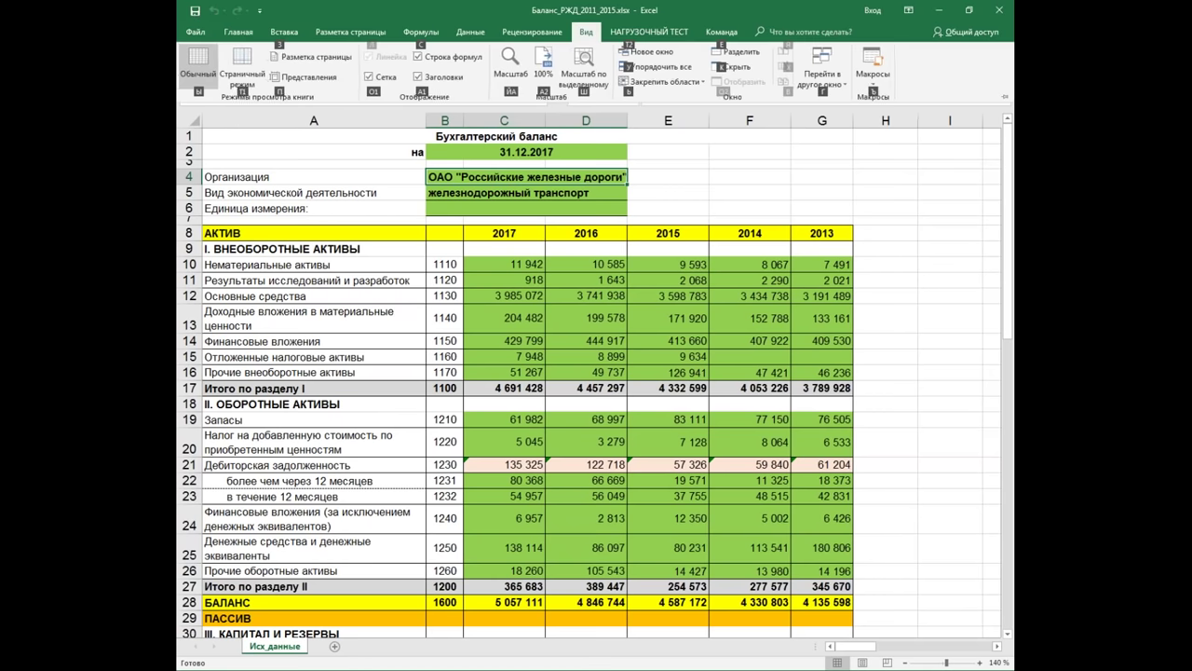
{"action": "key", "text": "s"}
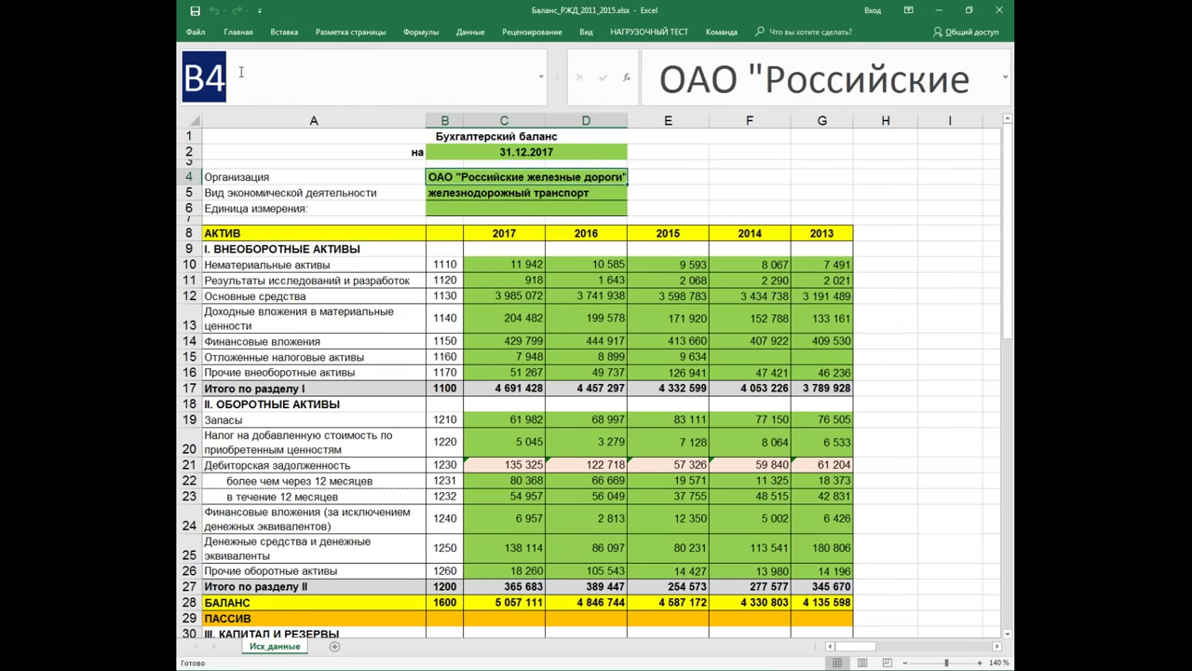
Step: Name cell B4 'Компания' and verify the name by reselecting the cell
{"action": "type", "text": "Компагн"}
{"action": "key", "text": "BackSpace"}
{"action": "key", "text": "BackSpace"}
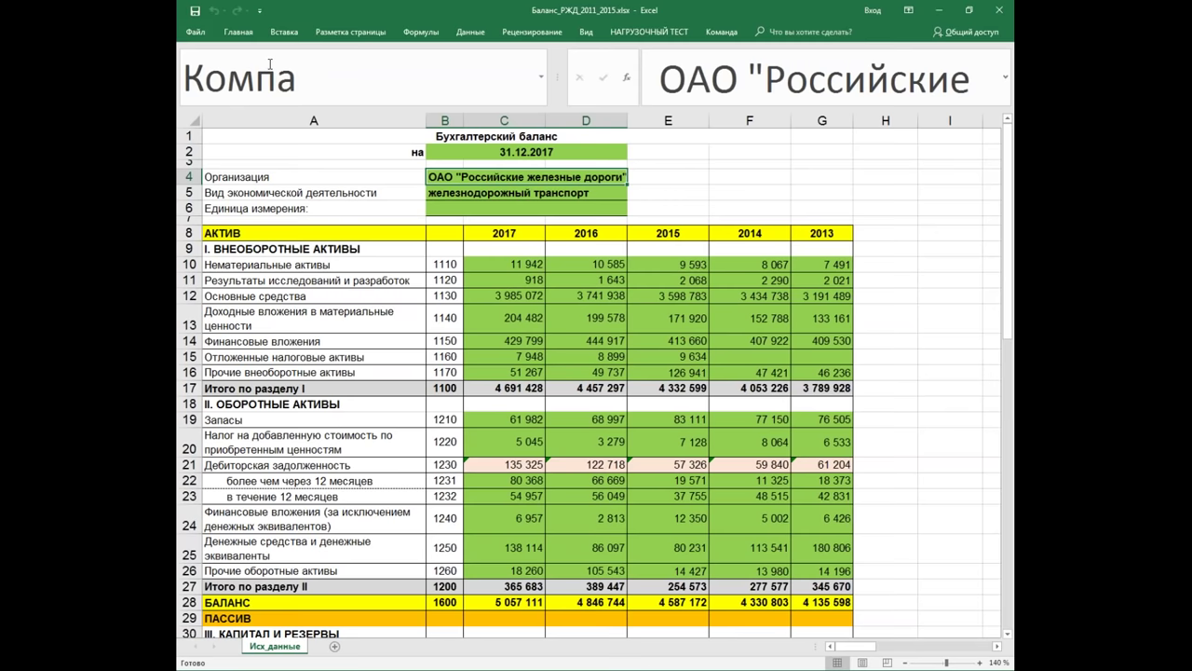
{"action": "type", "text": "ния"}
{"action": "key", "text": "Return"}
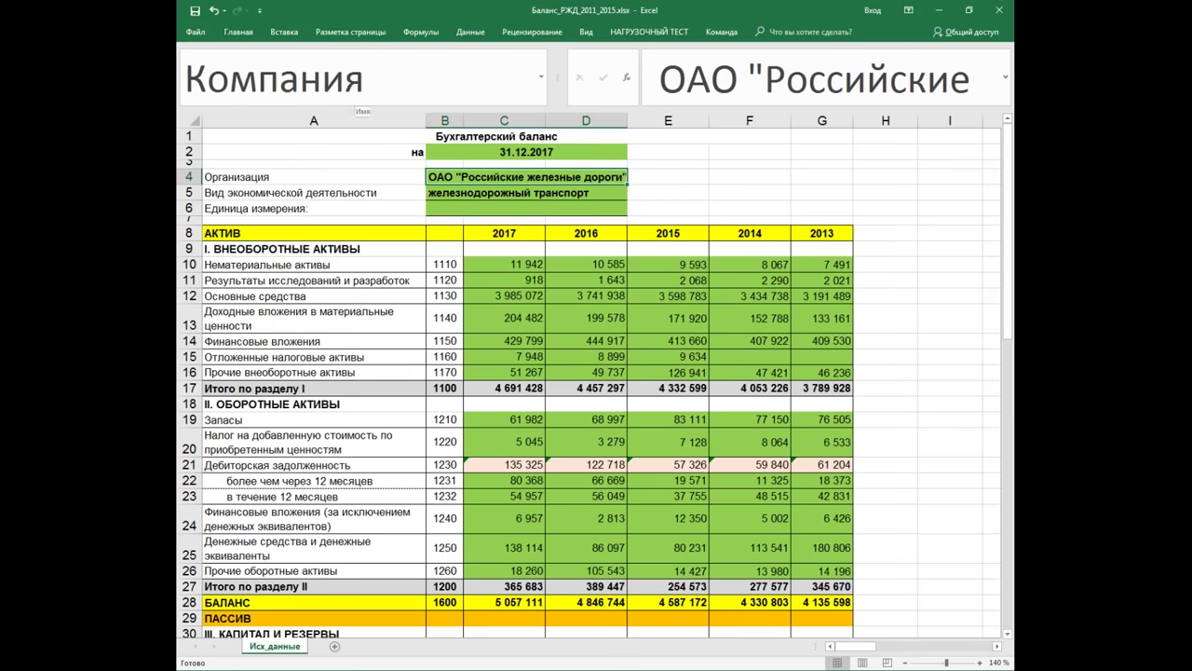
{"action": "left_click", "coordinate": [696, 215]}
{"action": "left_click", "coordinate": [563, 176]}
{"action": "left_click", "coordinate": [811, 180]}
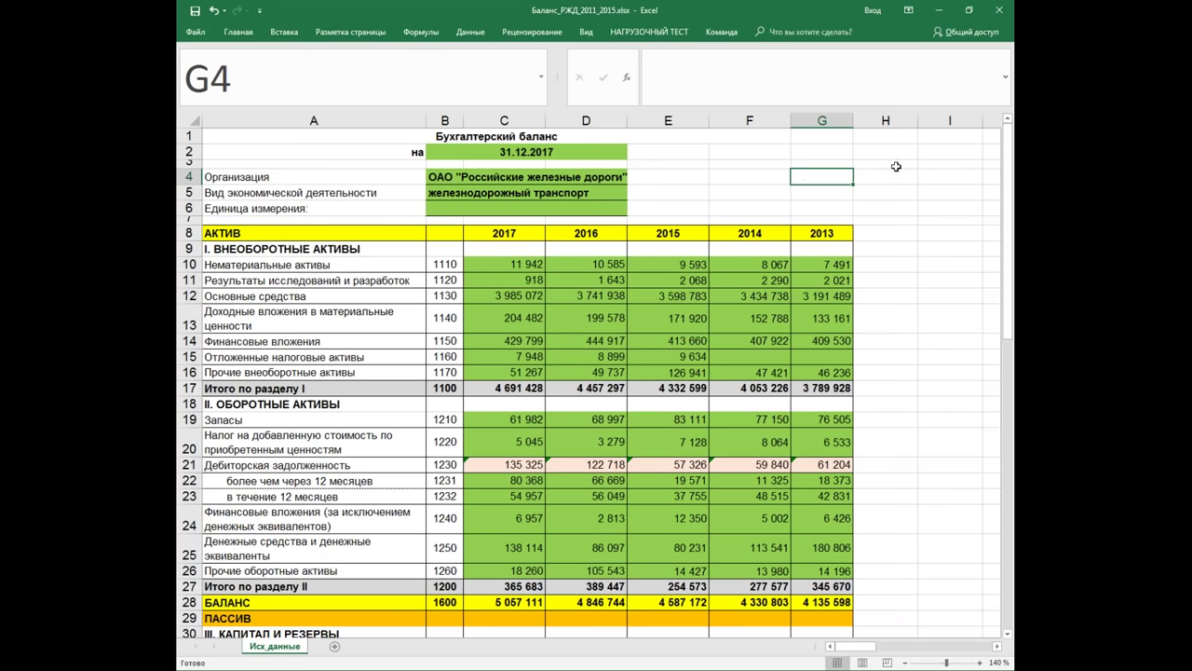
Step: Delete columns F and G holding the 2014 and 2013 figures
{"action": "left_click_drag", "start_coordinate": [748, 113], "coordinate": [827, 120]}
{"action": "right_click", "coordinate": [828, 120]}
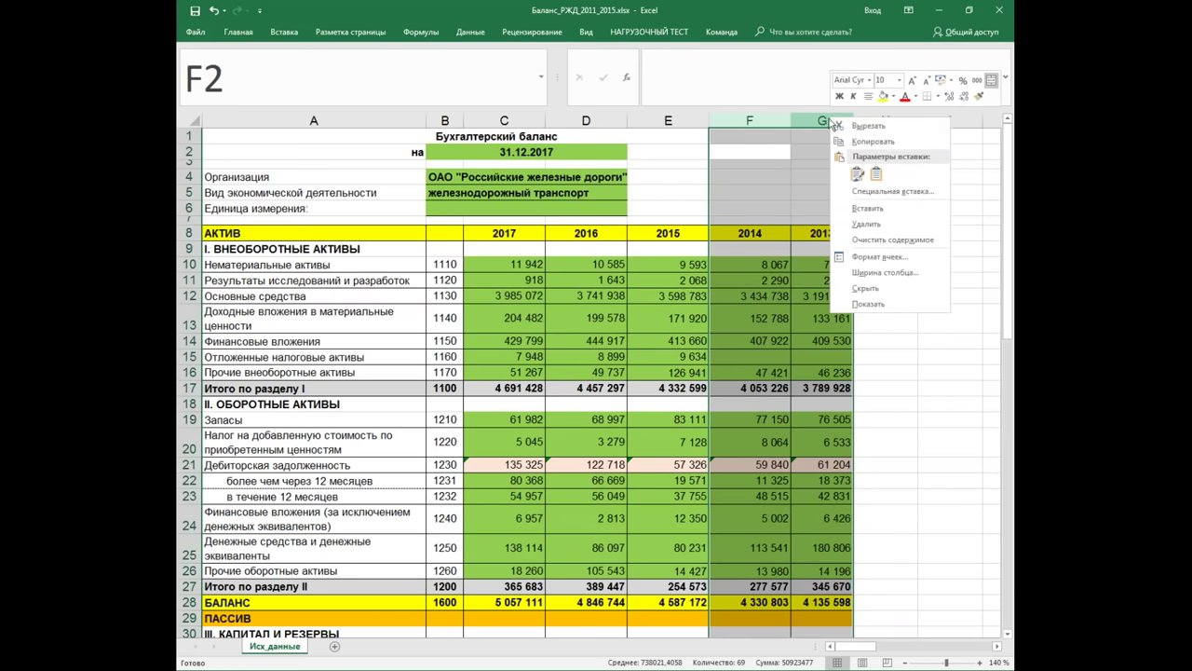
{"action": "left_click", "coordinate": [866, 223]}
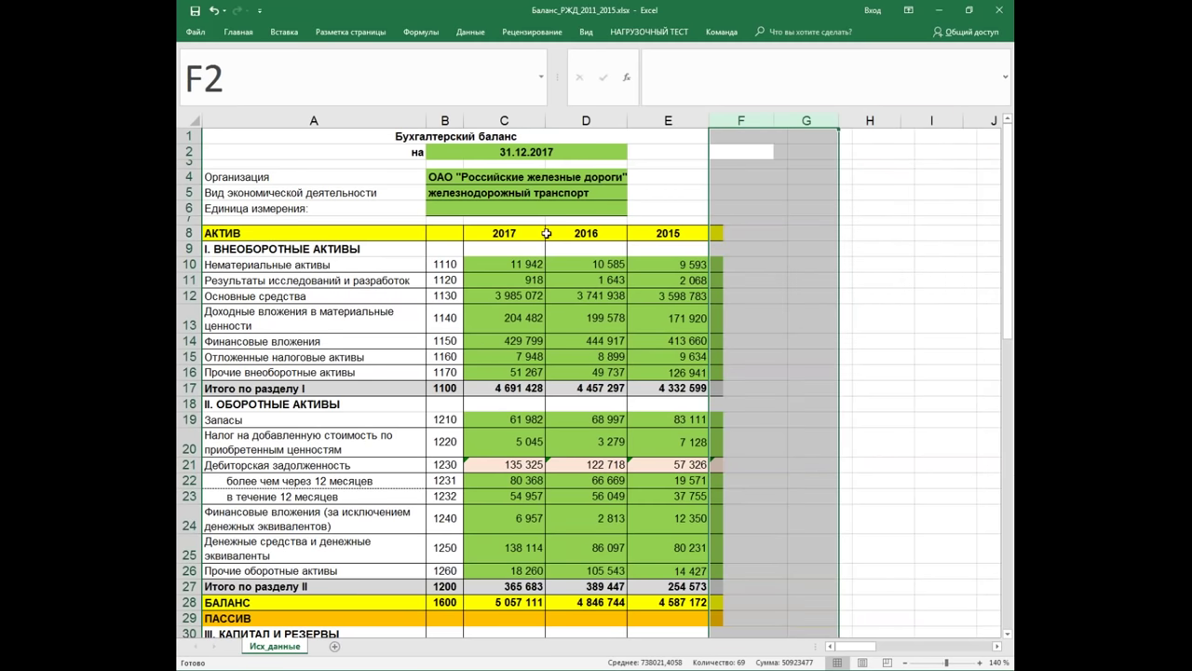
Step: Name the 2017 year cell C8 'Год_отчетный'
{"action": "left_click_drag", "start_coordinate": [497, 233], "coordinate": [651, 233]}
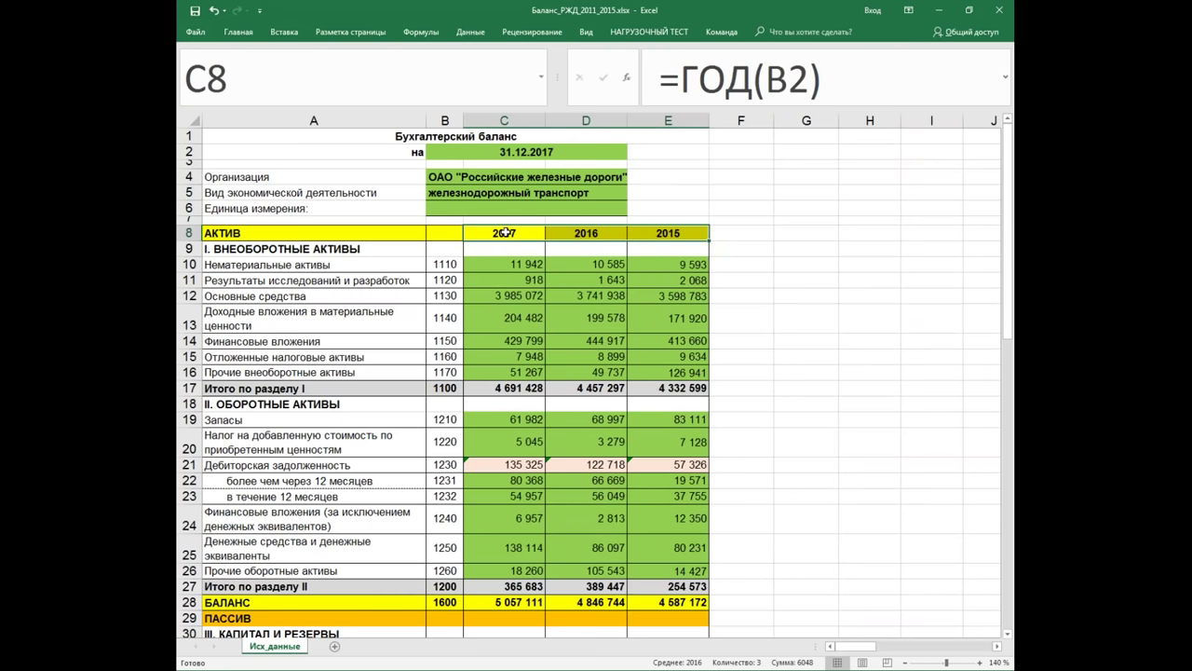
{"action": "left_click", "coordinate": [504, 233]}
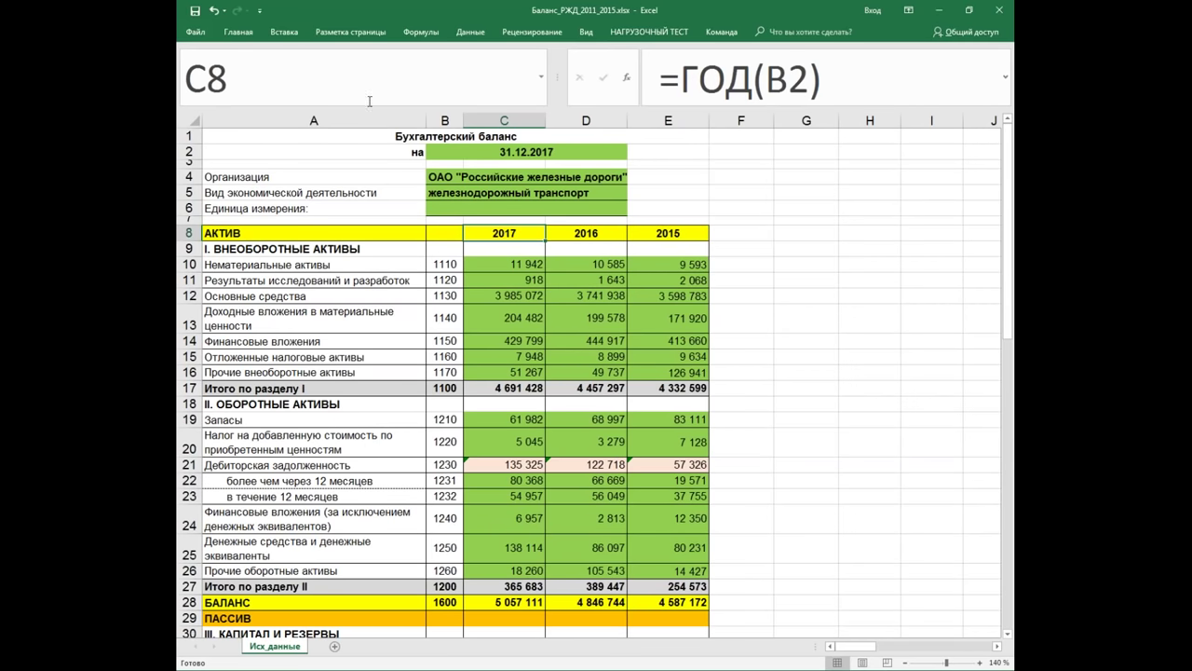
{"action": "left_click", "coordinate": [214, 73]}
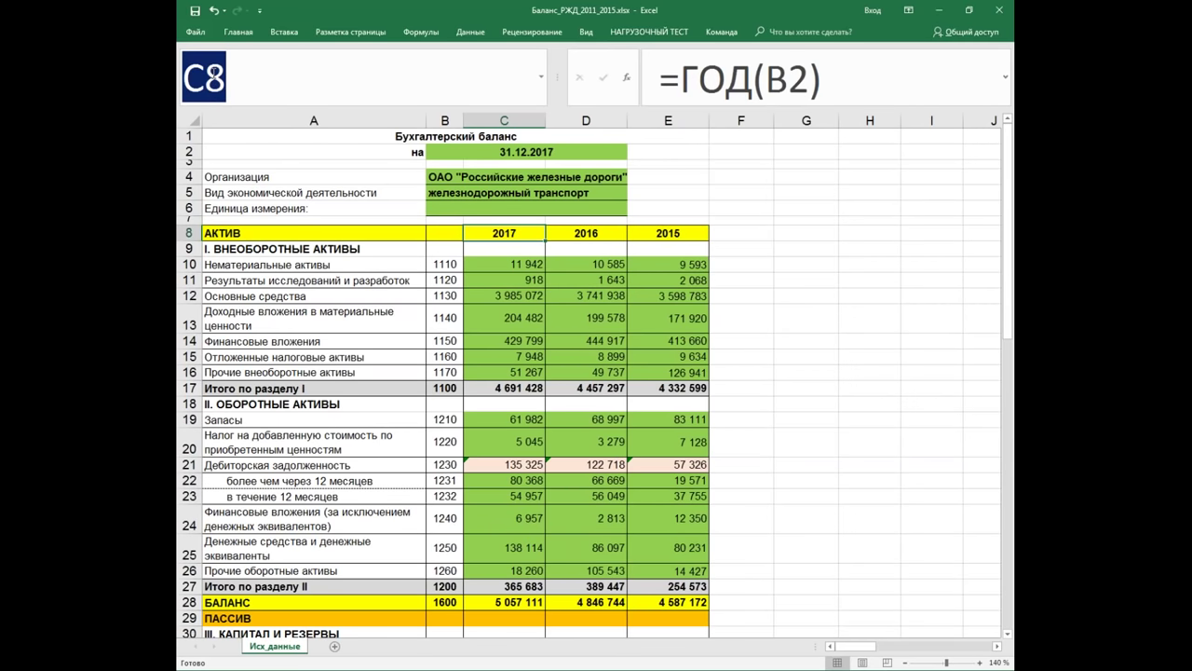
{"action": "type", "text": "Год_отчетный"}
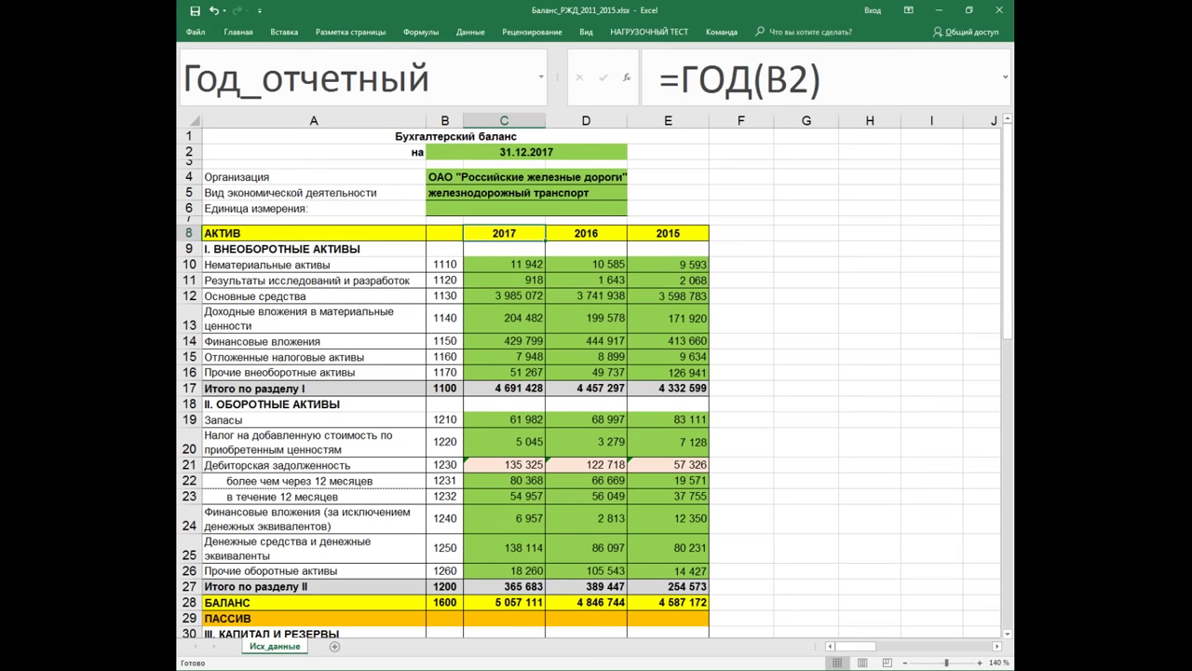
{"action": "key", "text": "Return"}
{"action": "left_click", "coordinate": [805, 264]}
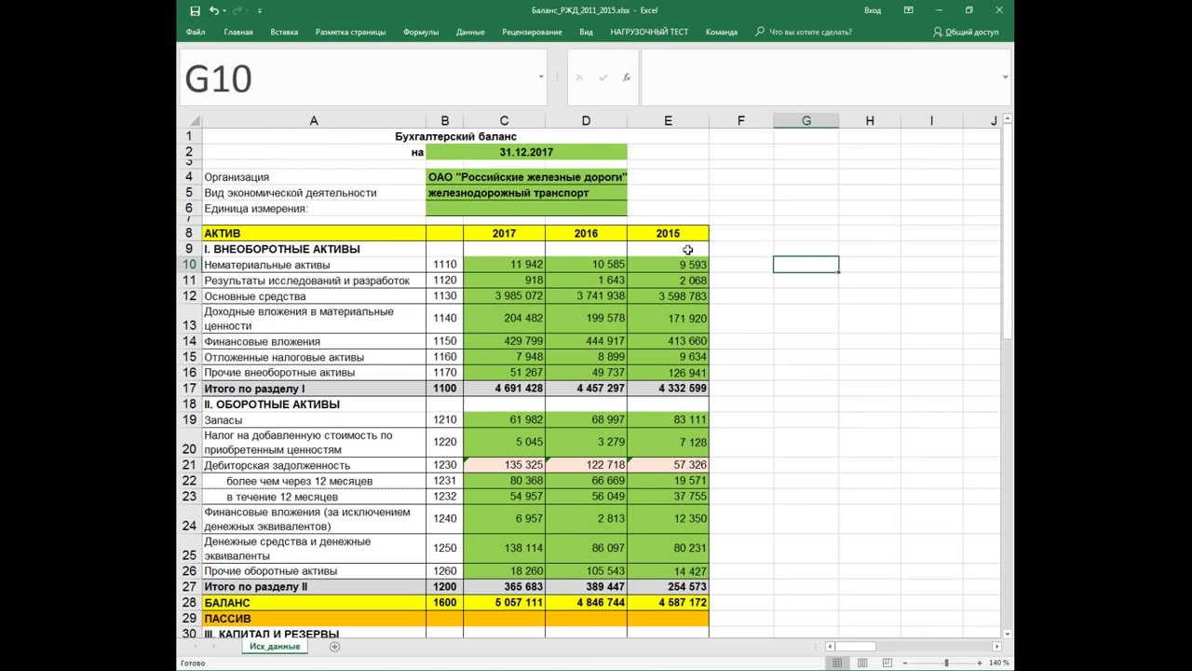
Step: Type 'Год_начала' as the name for the 2015 year cell E8
{"action": "left_click", "coordinate": [689, 233]}
{"action": "left_click", "coordinate": [270, 79]}
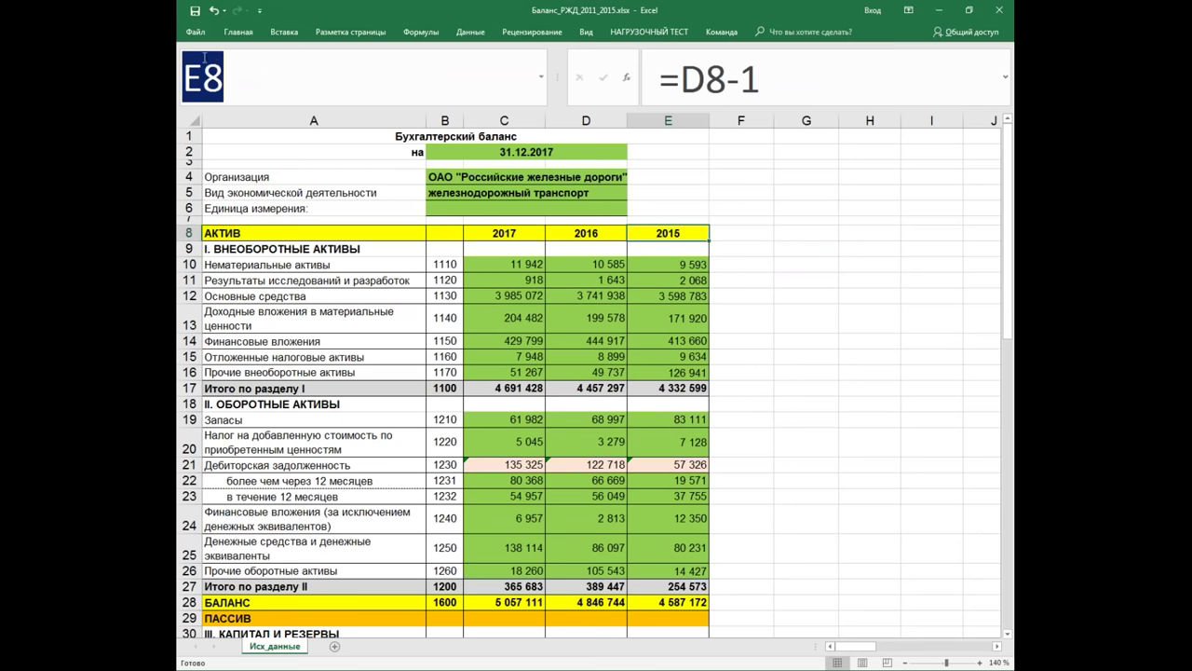
{"action": "type", "text": "Год"}
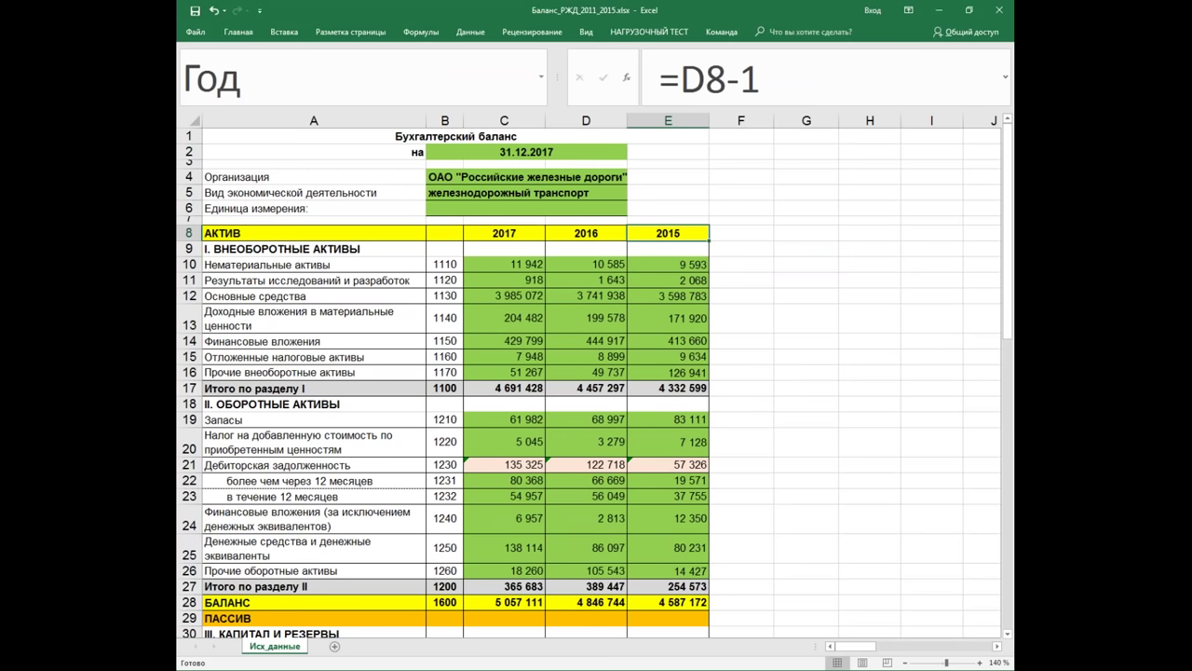
{"action": "type", "text": "_начала"}
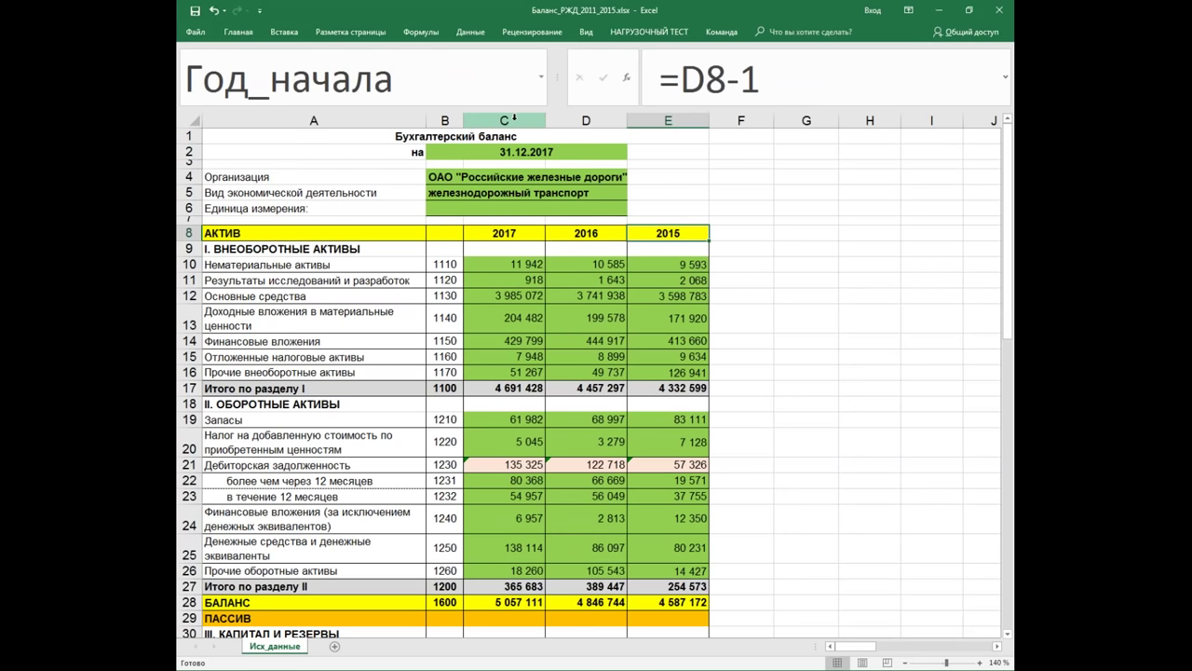
Step: Add a new blank worksheet and zoom in on it
{"action": "left_click", "coordinate": [335, 645]}
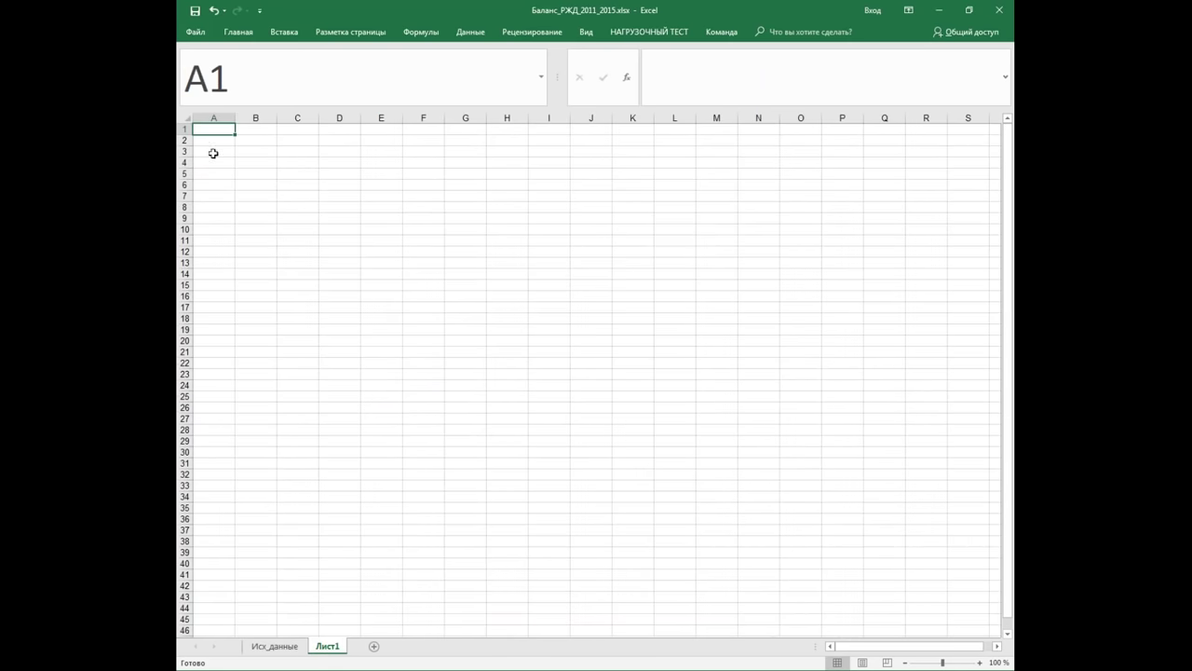
{"action": "left_click", "coordinate": [979, 662]}
{"action": "left_click", "coordinate": [980, 662]}
{"action": "left_click", "coordinate": [980, 662]}
{"action": "left_click", "coordinate": [980, 663]}
{"action": "left_click", "coordinate": [980, 662]}
{"action": "left_click", "coordinate": [980, 662]}
{"action": "left_click", "coordinate": [979, 663]}
{"action": "left_click", "coordinate": [980, 662]}
{"action": "left_click", "coordinate": [980, 662]}
{"action": "left_click", "coordinate": [980, 662]}
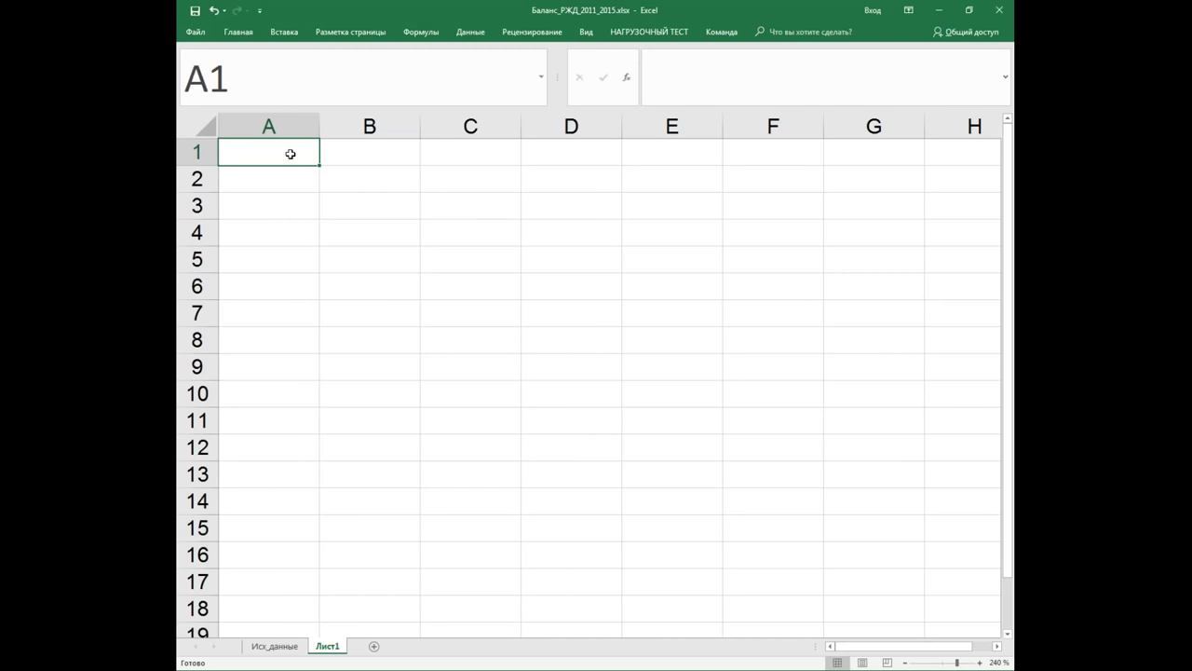
Step: Start A1's formula with the text "Анализ структуры и динамики имущества и источников его формирования", fixing typos
{"action": "type", "text": "="}
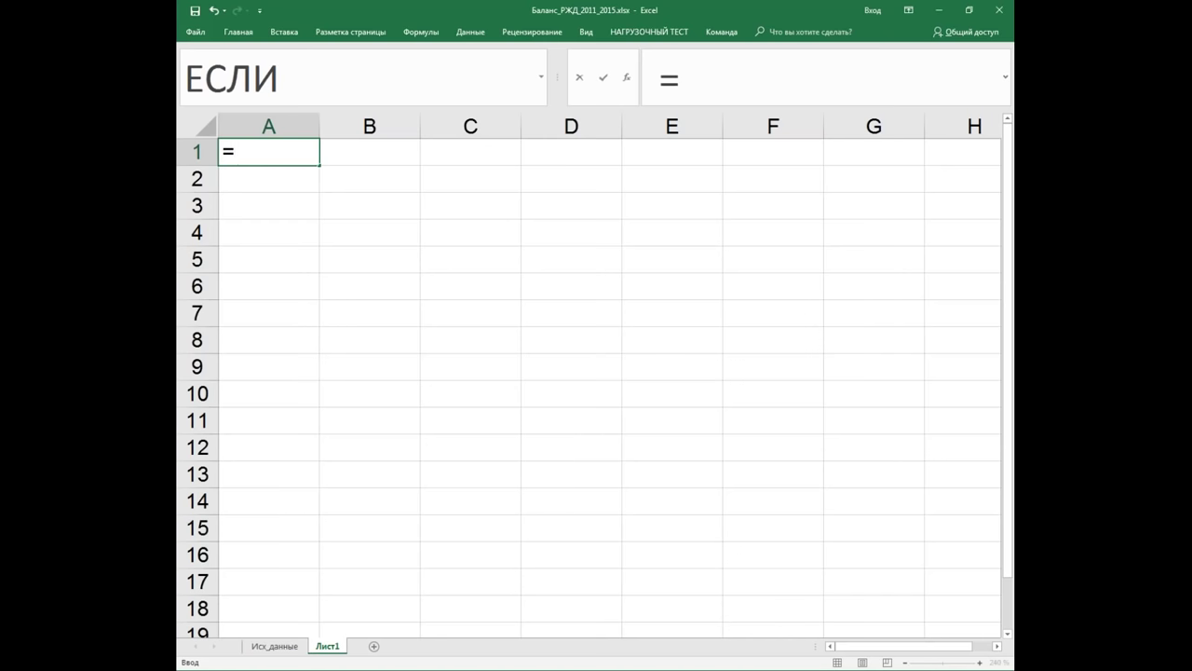
{"action": "type", "text": "\""}
{"action": "type", "text": "Анализ"}
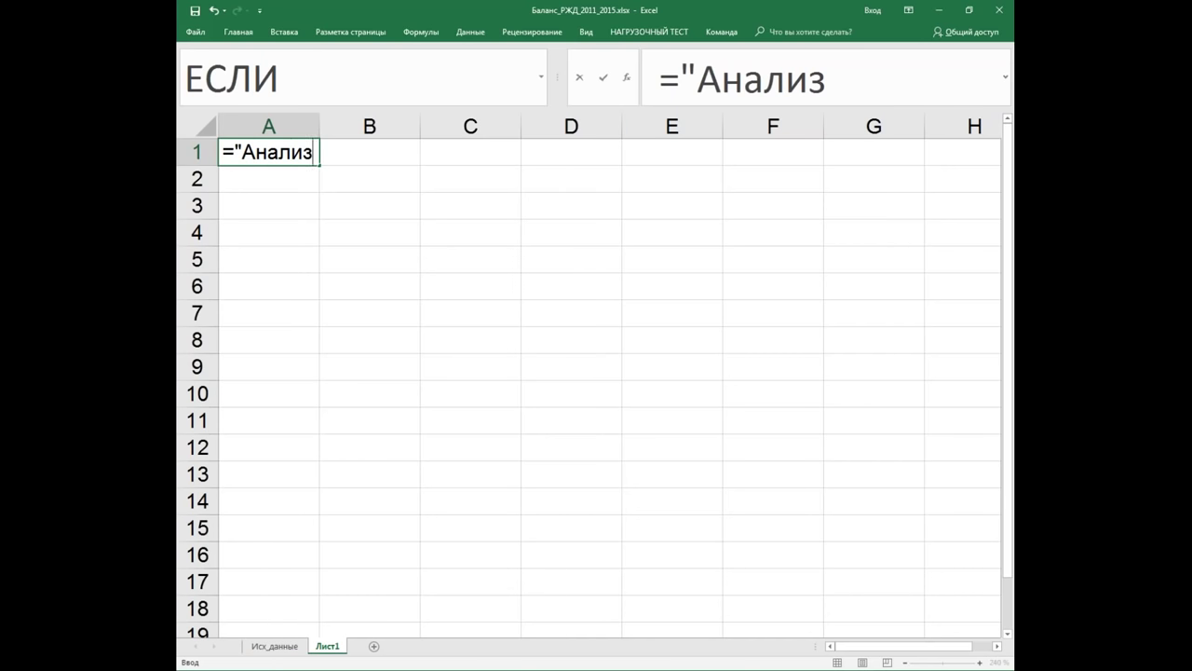
{"action": "type", "text": " структц"}
{"action": "key", "text": "BackSpace"}
{"action": "type", "text": "уры"}
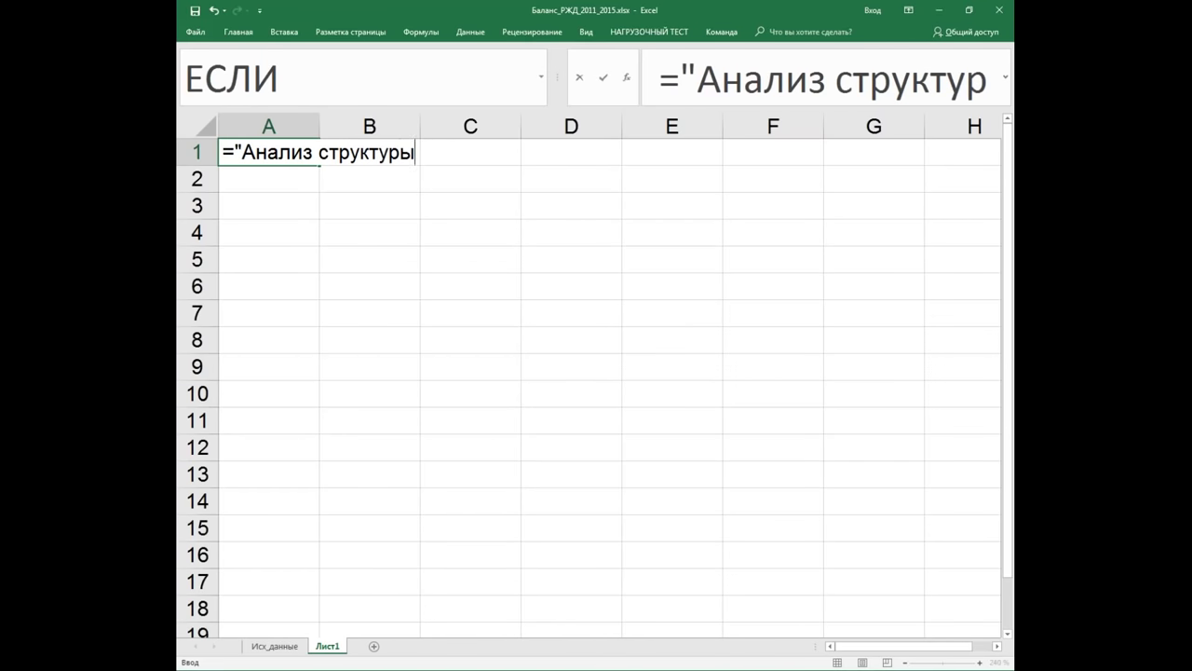
{"action": "type", "text": " и динамики имущества и "}
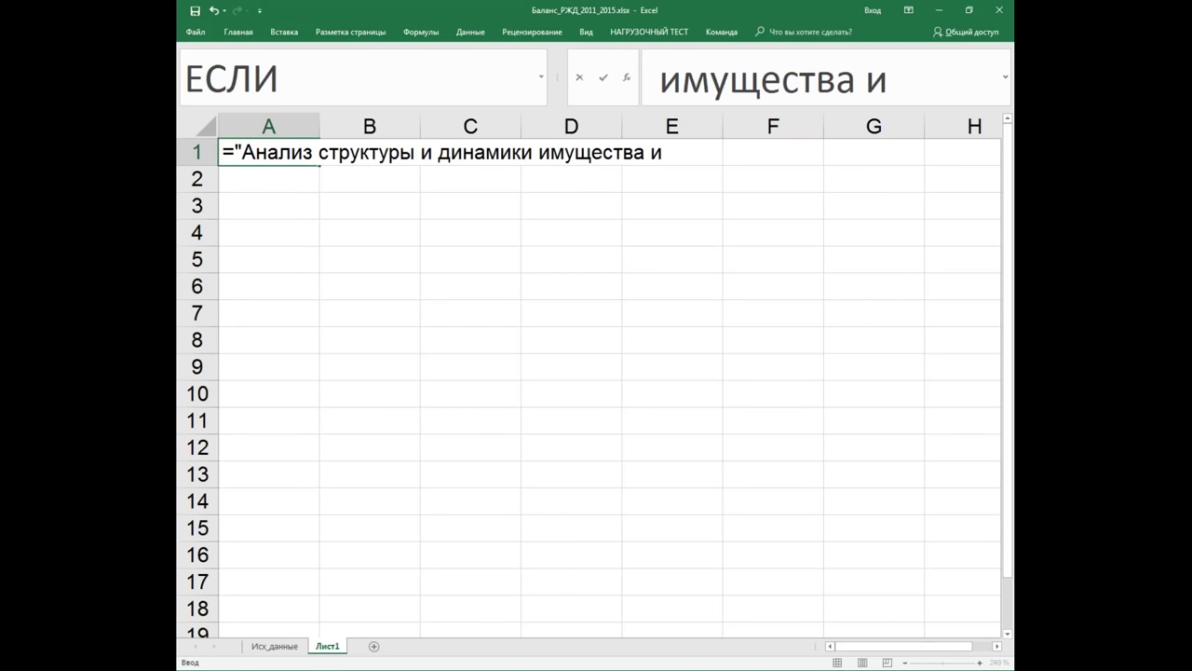
{"action": "type", "text": "источни"}
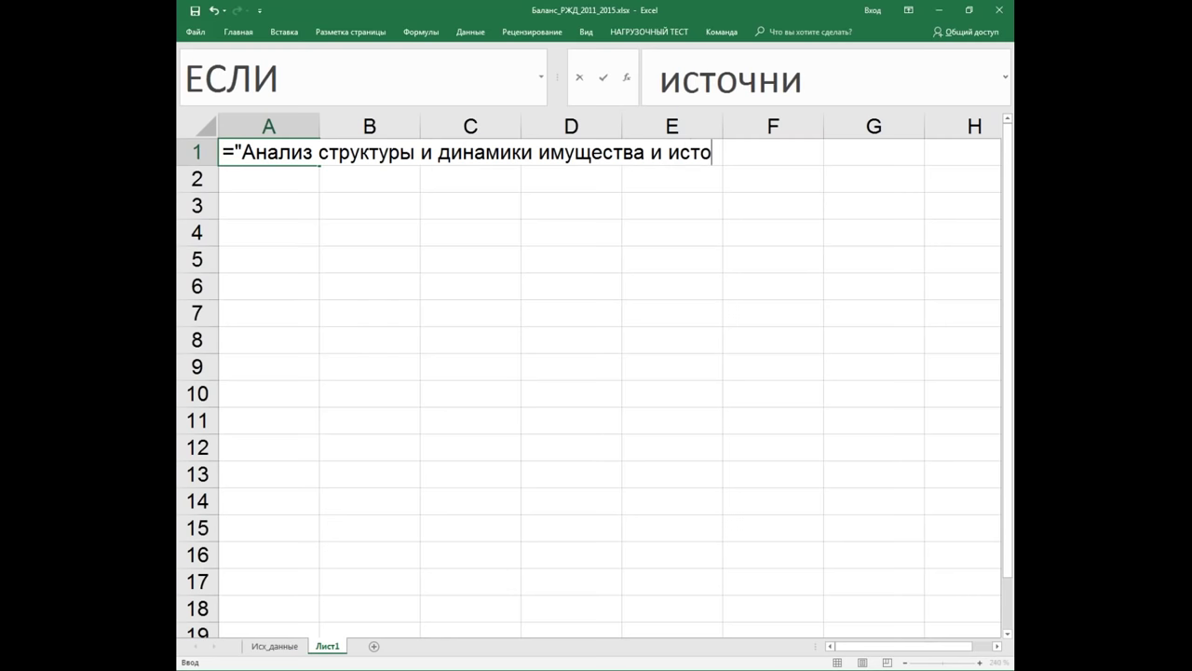
{"action": "type", "text": "ков его формиролван"}
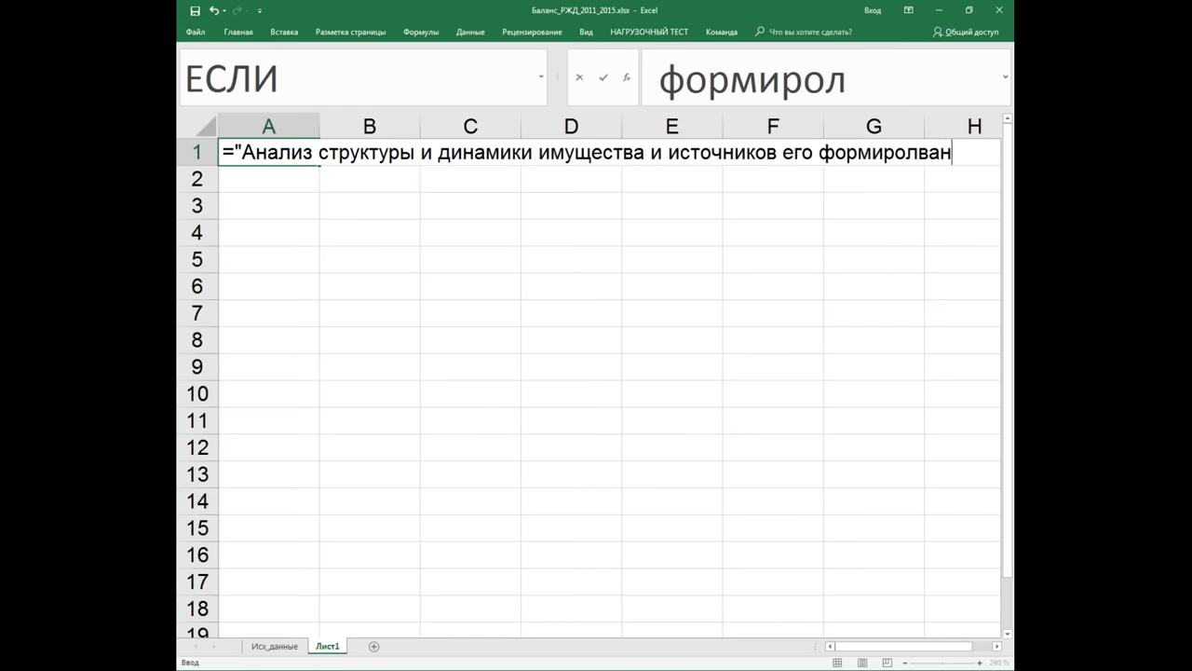
{"action": "type", "text": "ия"}
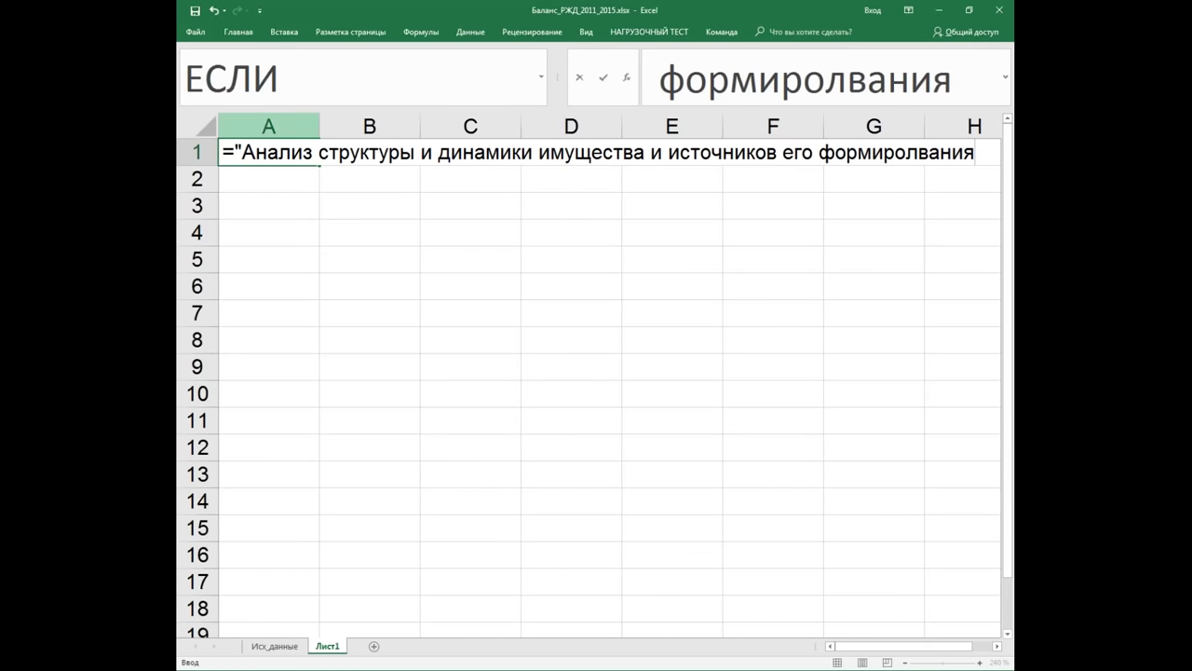
{"action": "left_click", "coordinate": [847, 80]}
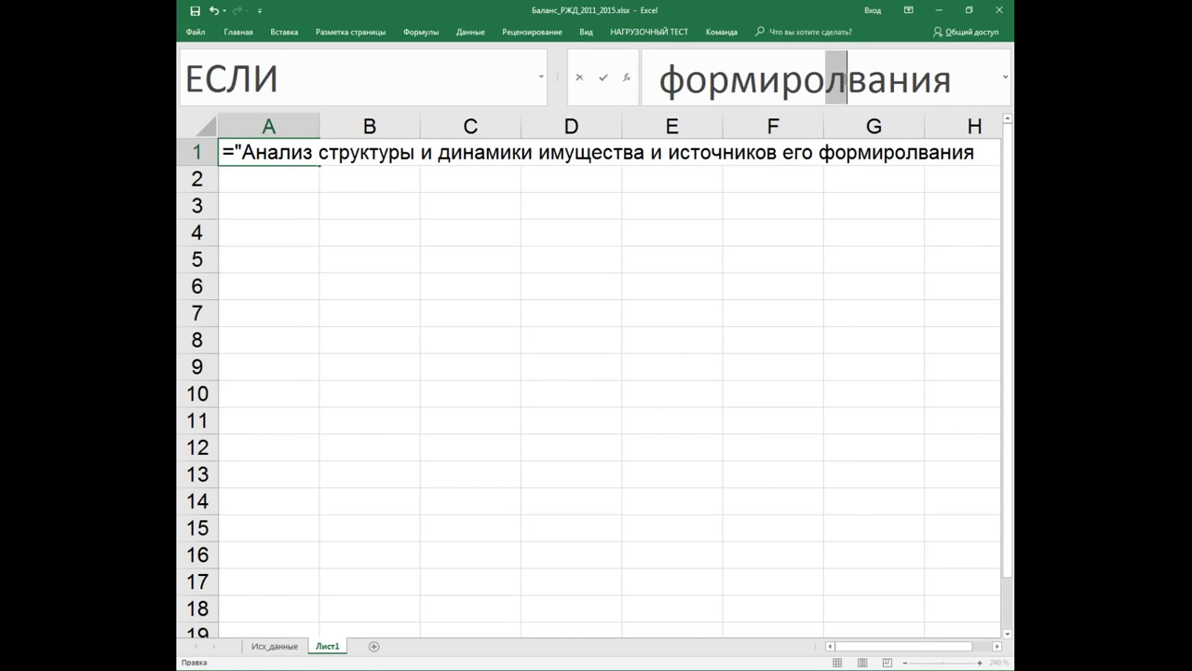
{"action": "key", "text": "BackSpace"}
Step: Expand the formula bar, close the quoted text and append an ampersand
{"action": "left_click_drag", "start_coordinate": [558, 77], "coordinate": [211, 66]}
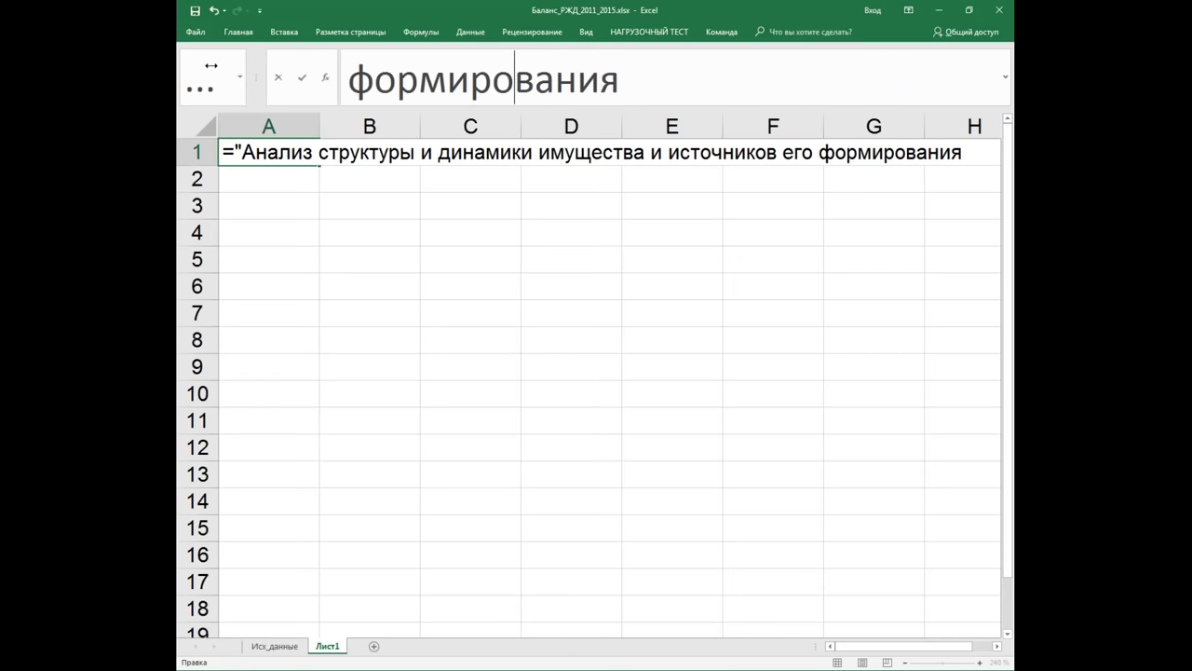
{"action": "left_click_drag", "start_coordinate": [372, 105], "coordinate": [373, 321]}
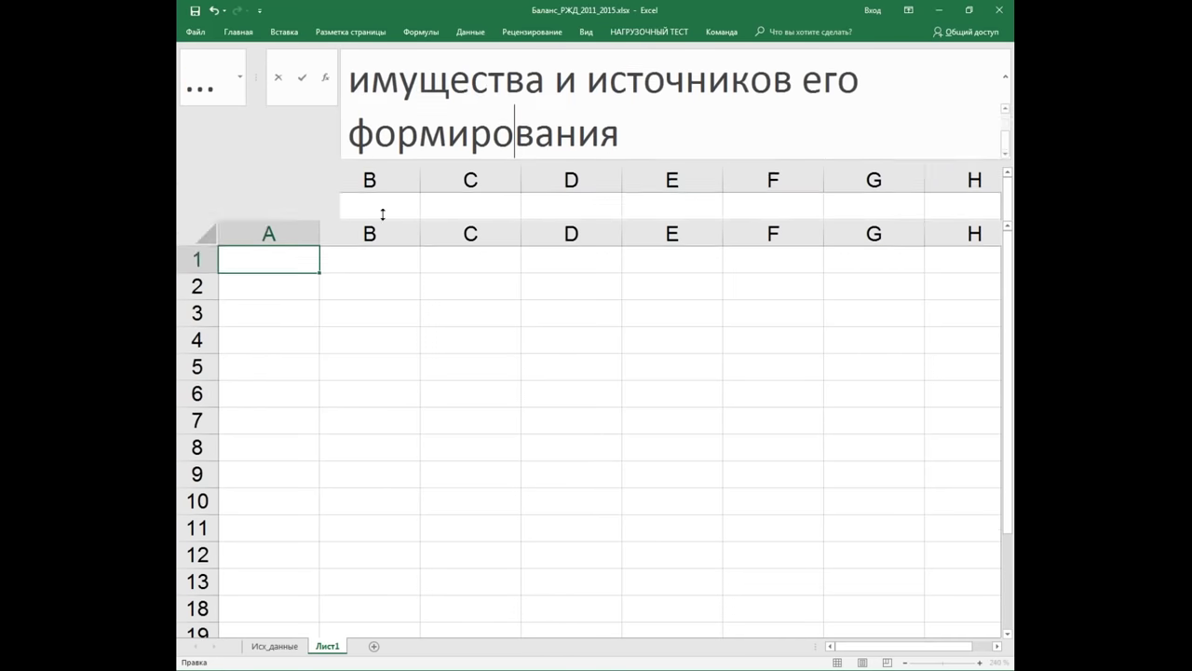
{"action": "left_click", "coordinate": [628, 191]}
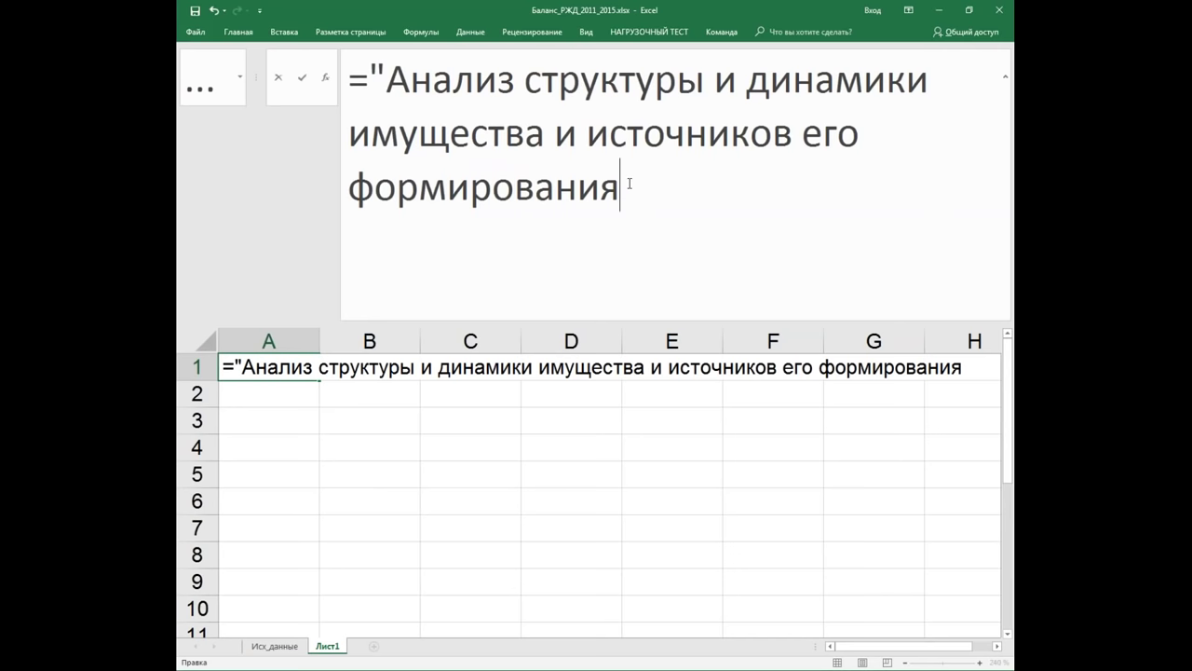
{"action": "type", "text": "\""}
{"action": "key", "text": "alt"}
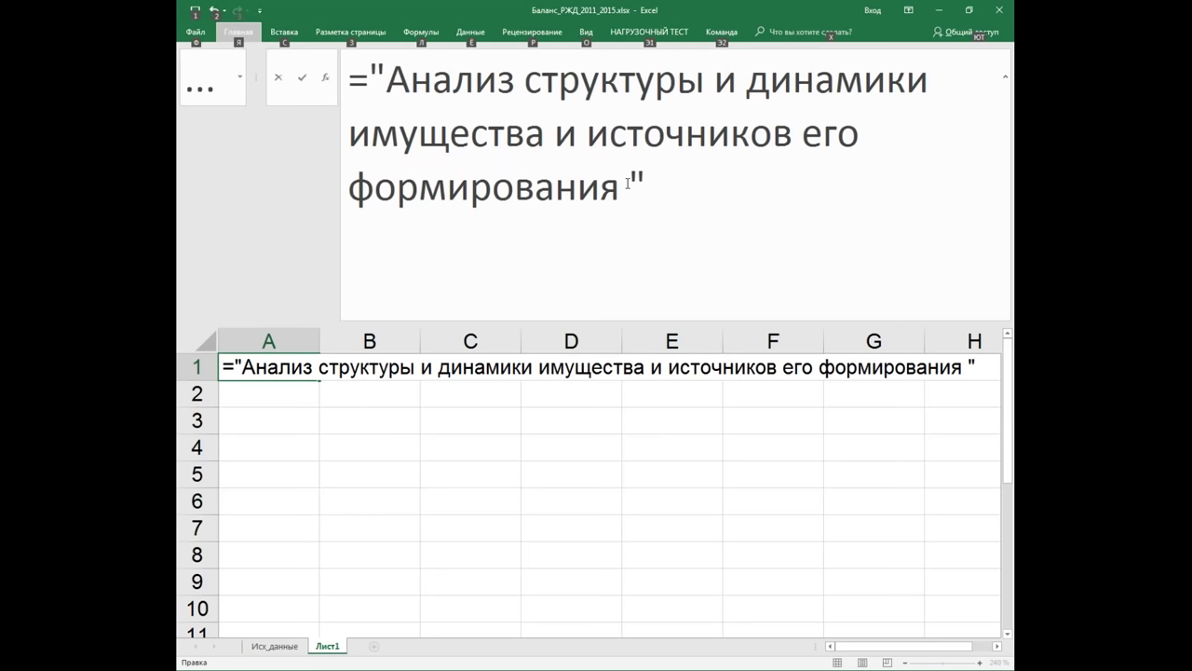
{"action": "left_click", "coordinate": [666, 181]}
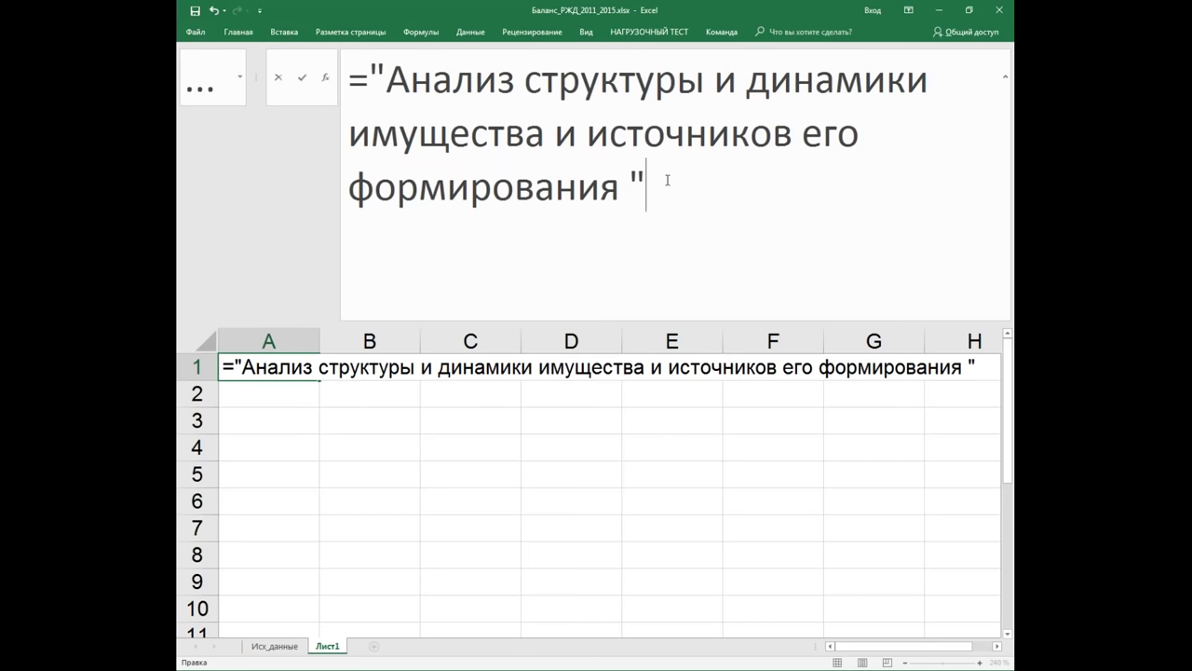
{"action": "type", "text": "&"}
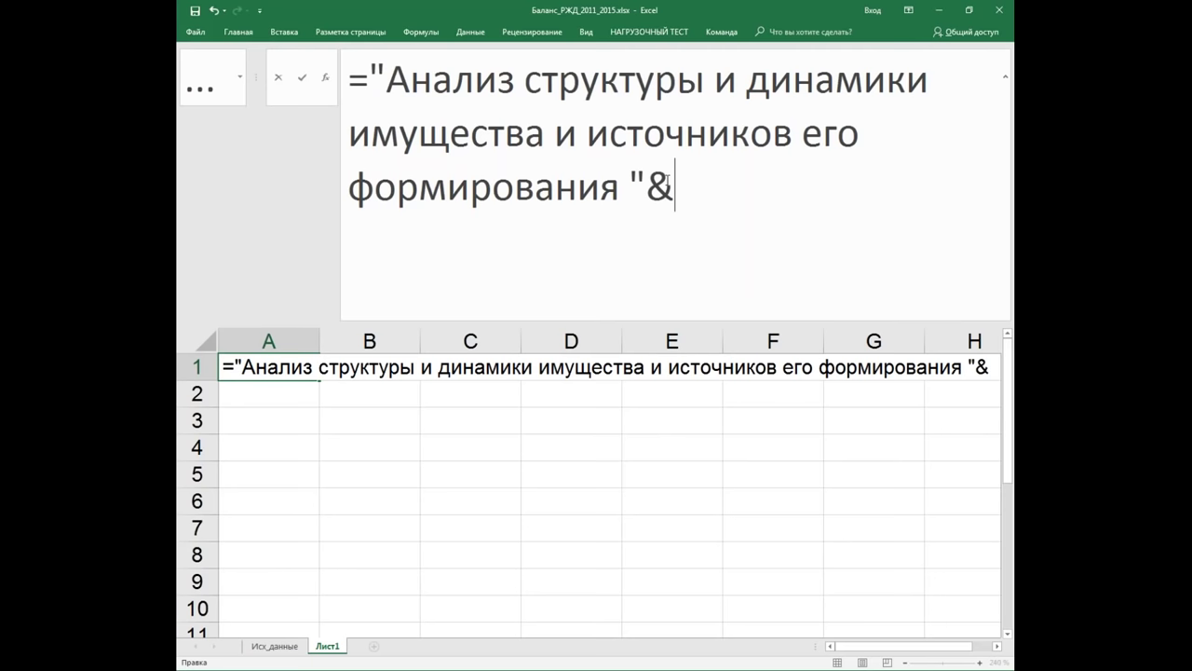
Step: Append Компания and " за " to the title formula, followed by spare ampersands
{"action": "type", "text": "R"}
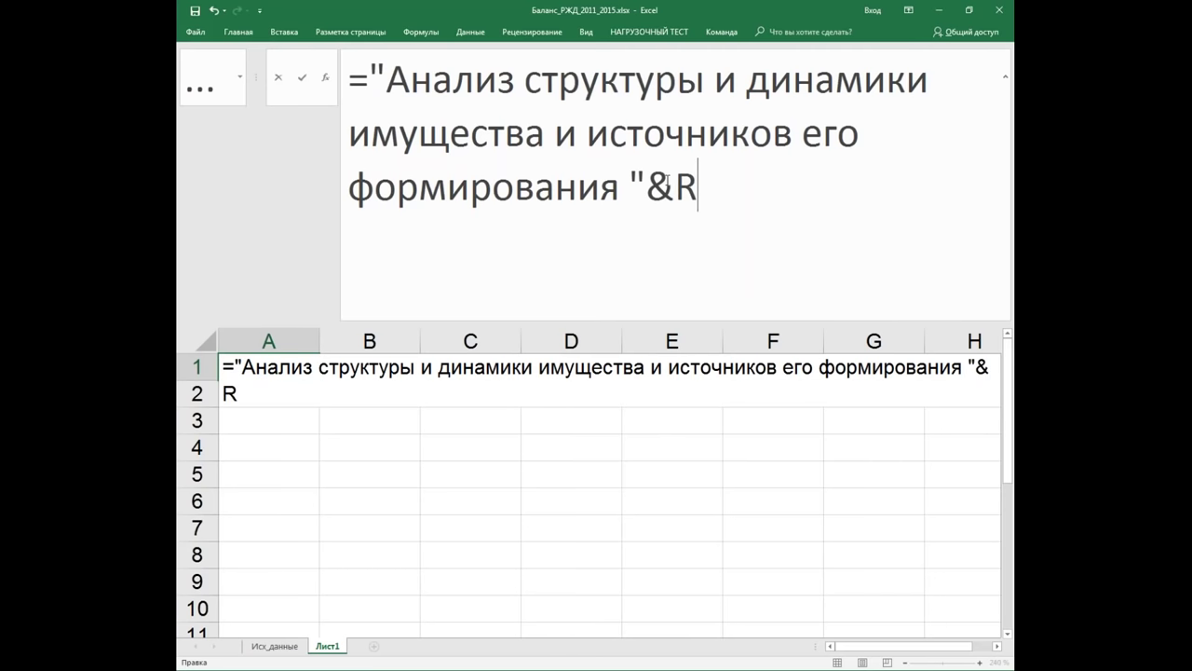
{"action": "key", "text": "BackSpace"}
{"action": "type", "text": "К"}
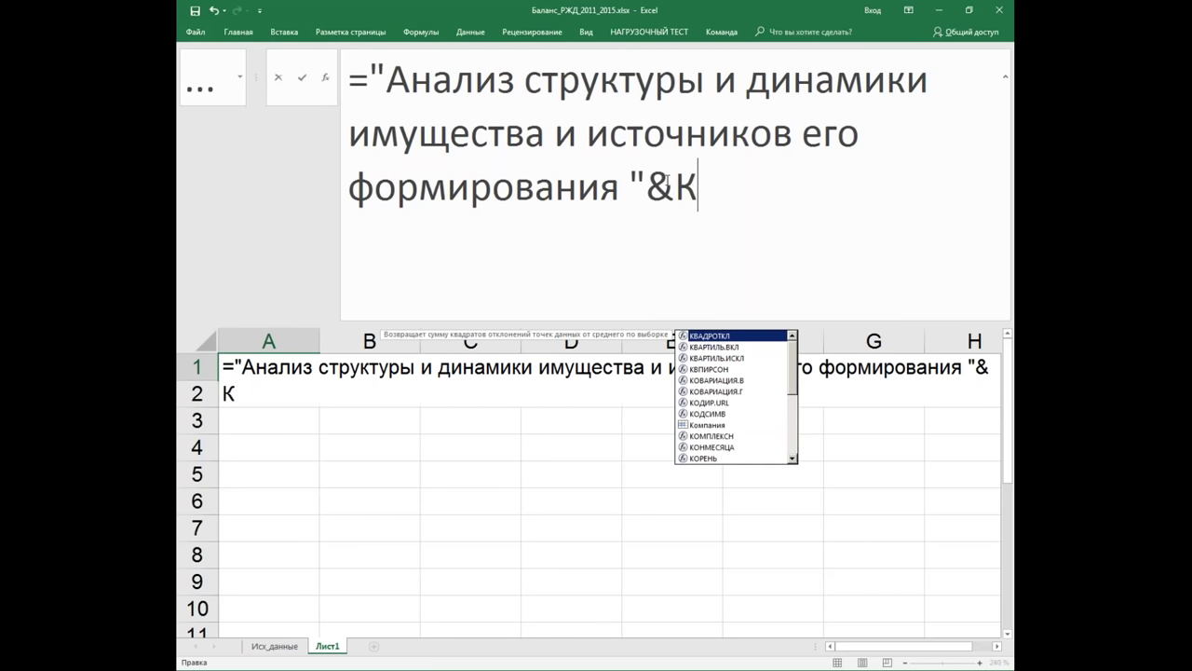
{"action": "type", "text": "ом"}
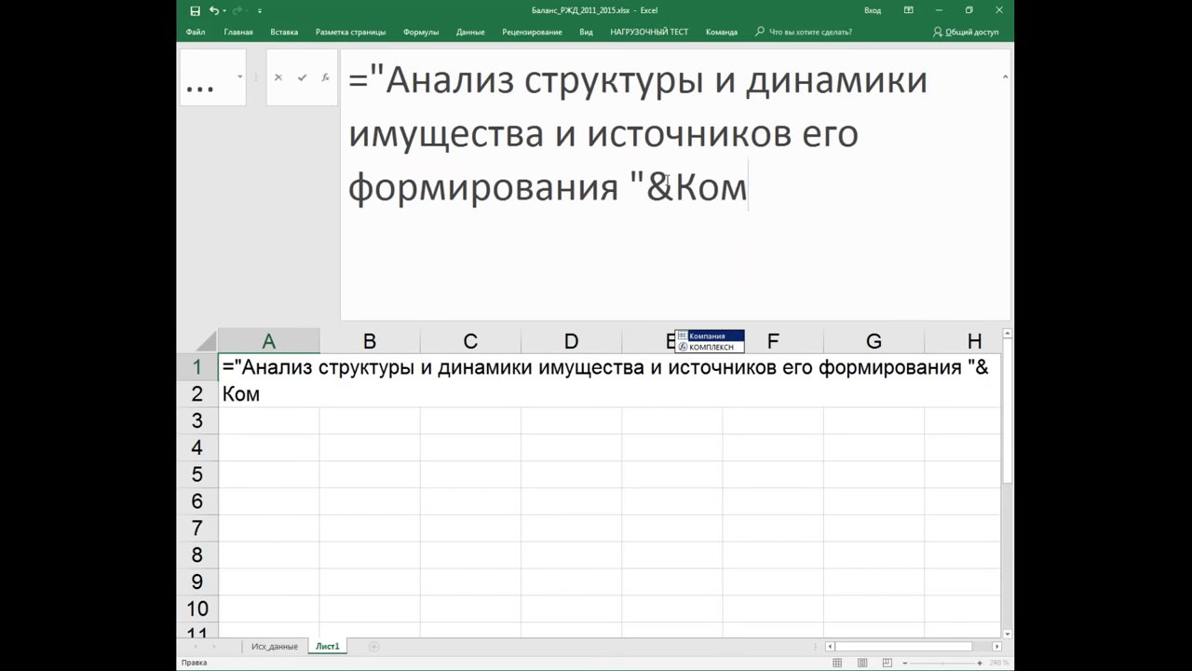
{"action": "double_click", "coordinate": [706, 337]}
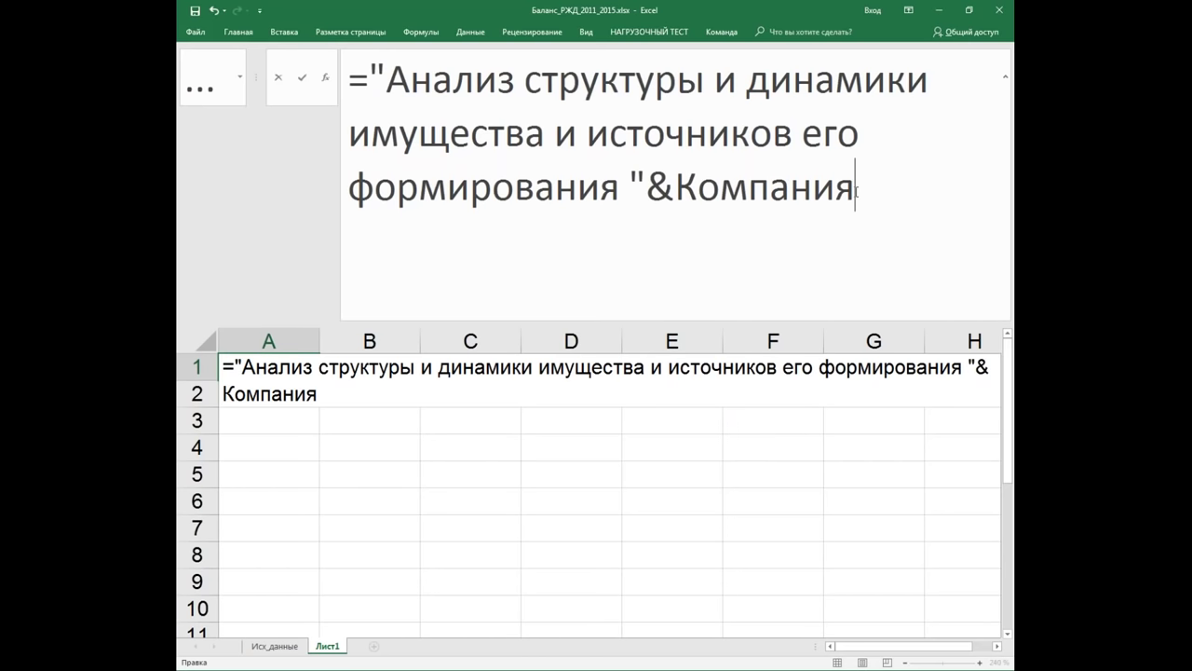
{"action": "type", "text": "?"}
{"action": "key", "text": "BackSpace"}
{"action": "key", "text": "alt"}
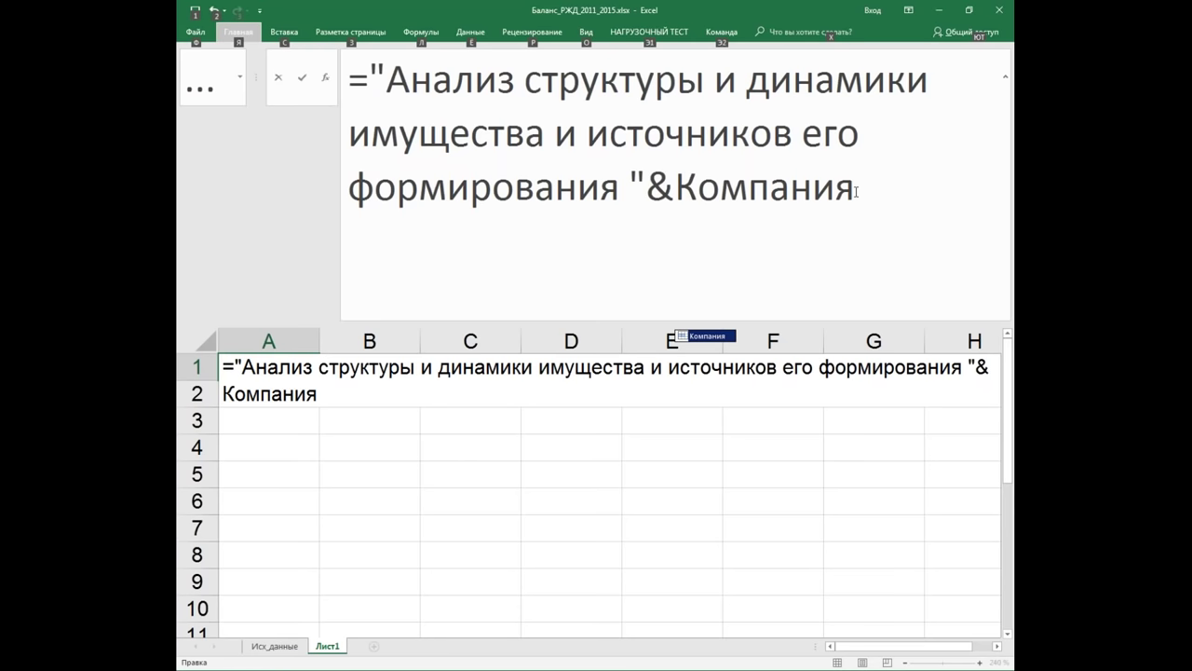
{"action": "key", "text": "alt"}
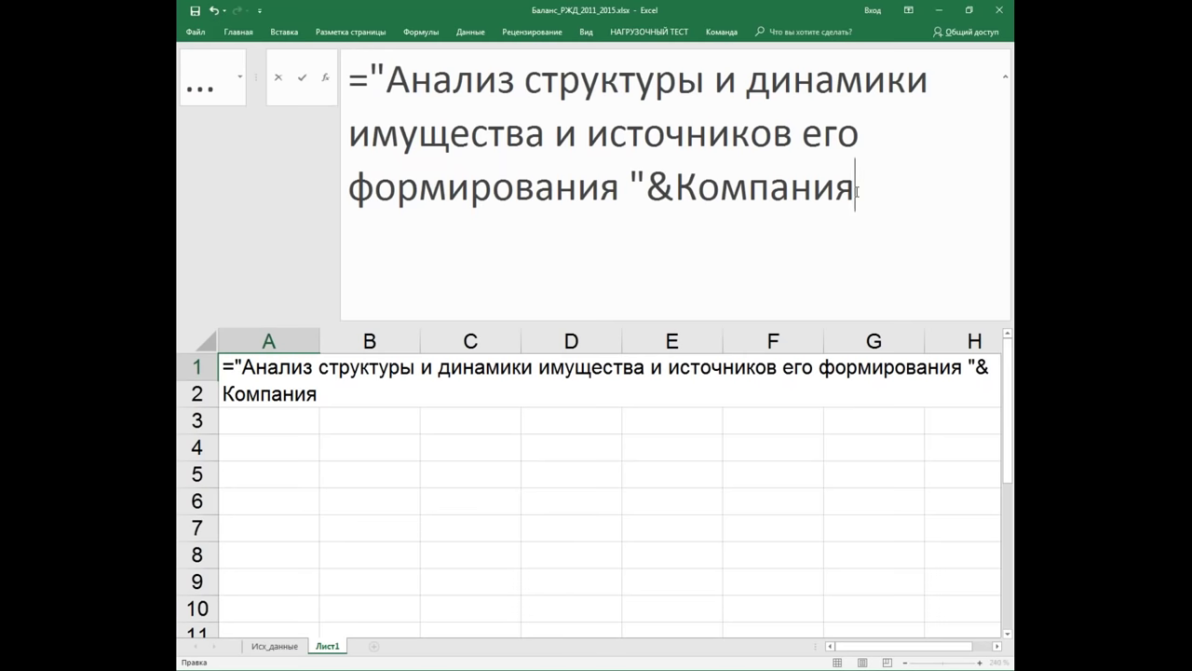
{"action": "type", "text": "&"}
{"action": "key", "text": "alt"}
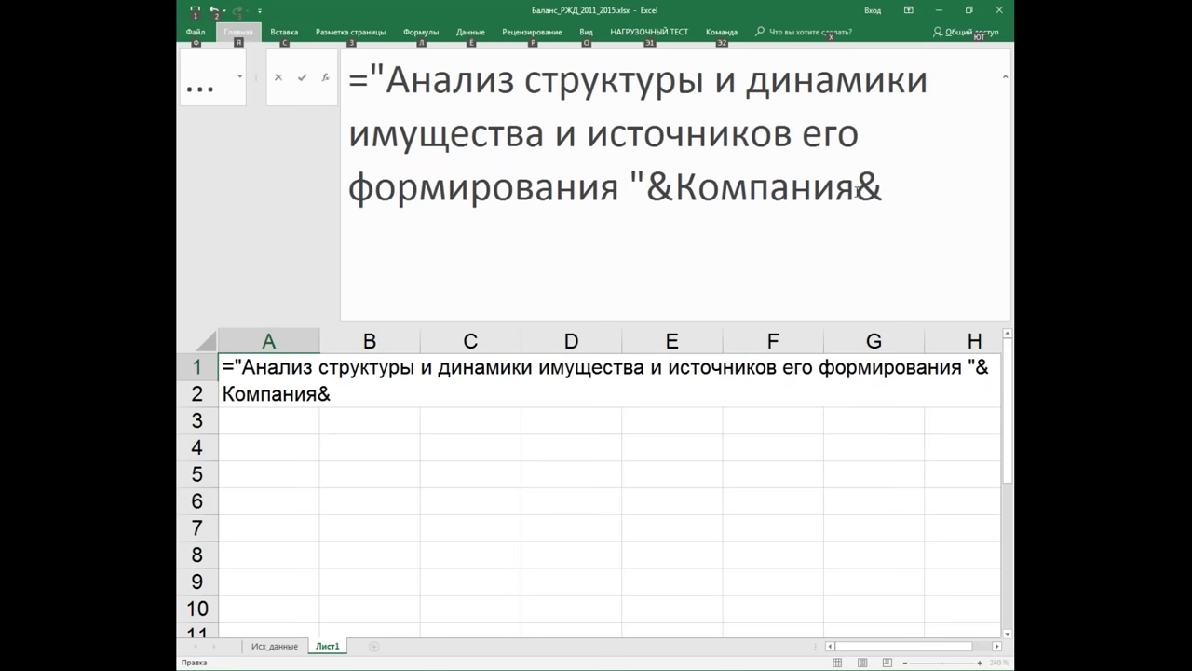
{"action": "key", "text": "alt"}
{"action": "type", "text": "\""}
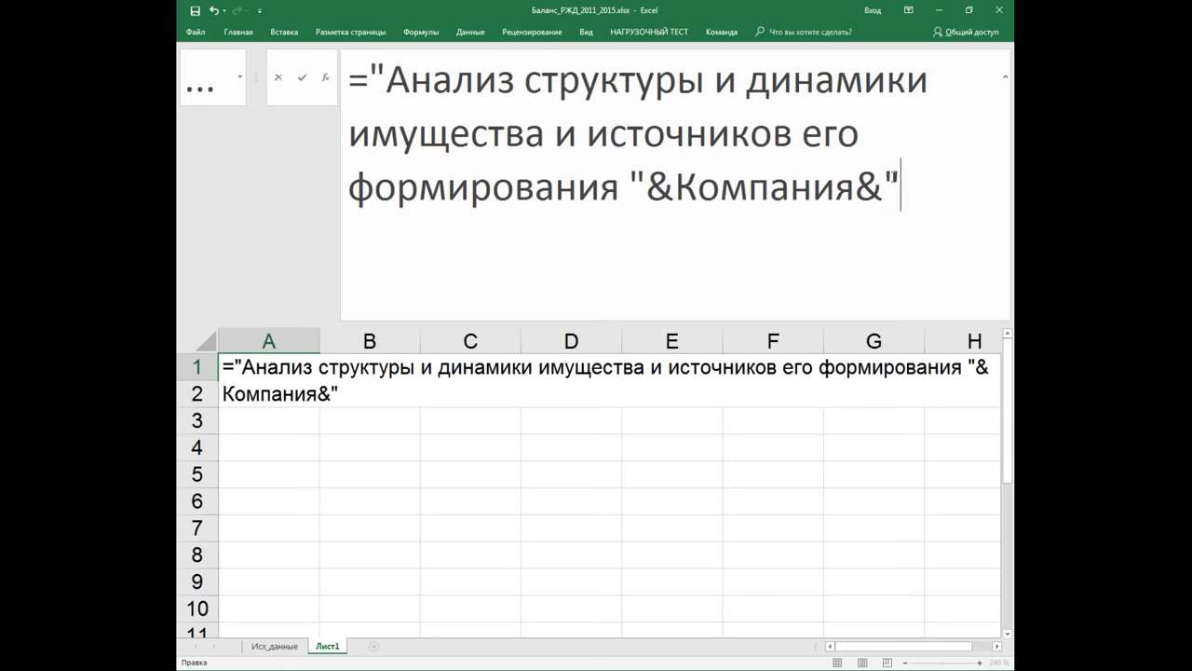
{"action": "type", "text": " за"}
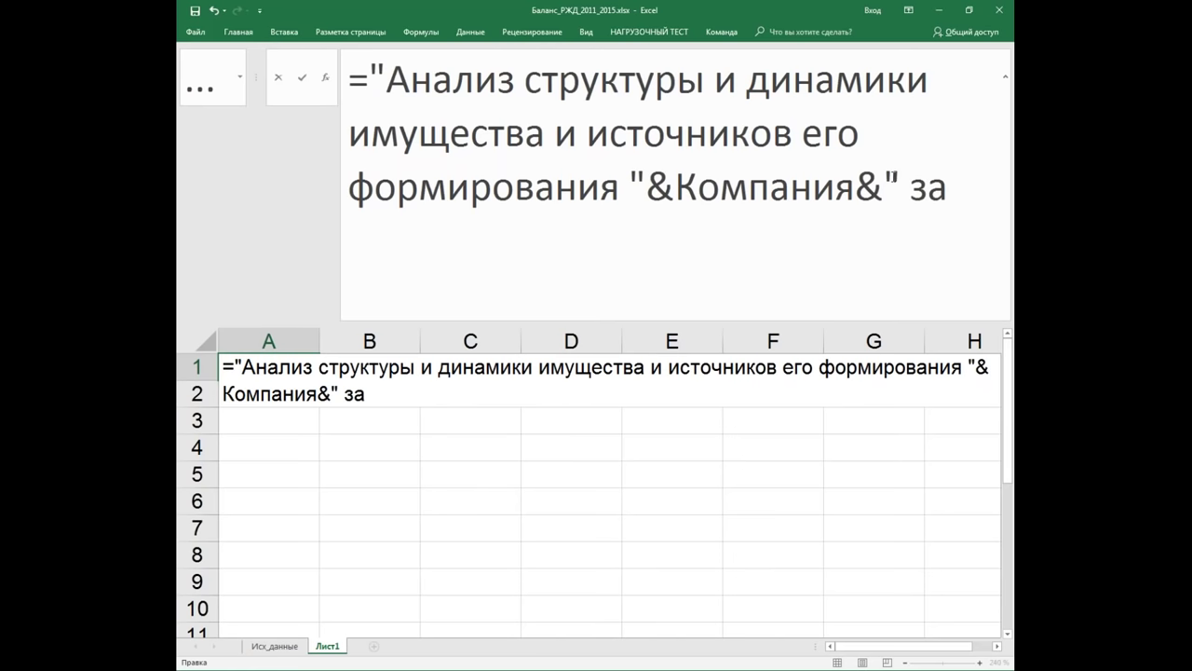
{"action": "type", "text": " \""}
{"action": "key", "text": "alt"}
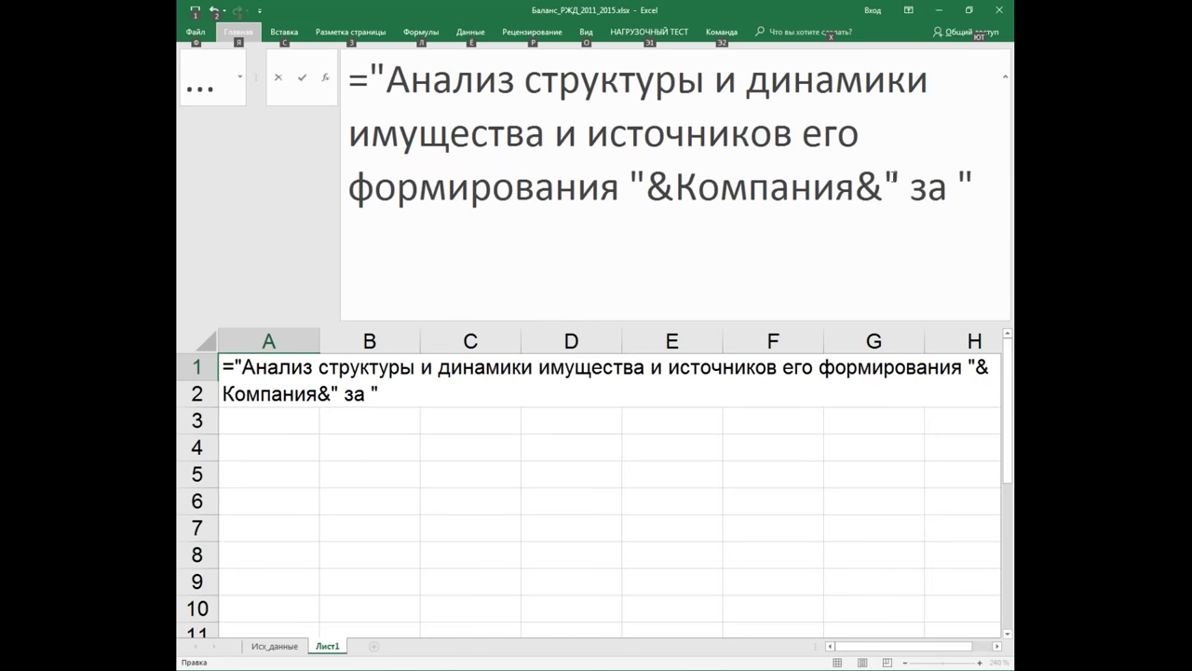
{"action": "key", "text": "alt"}
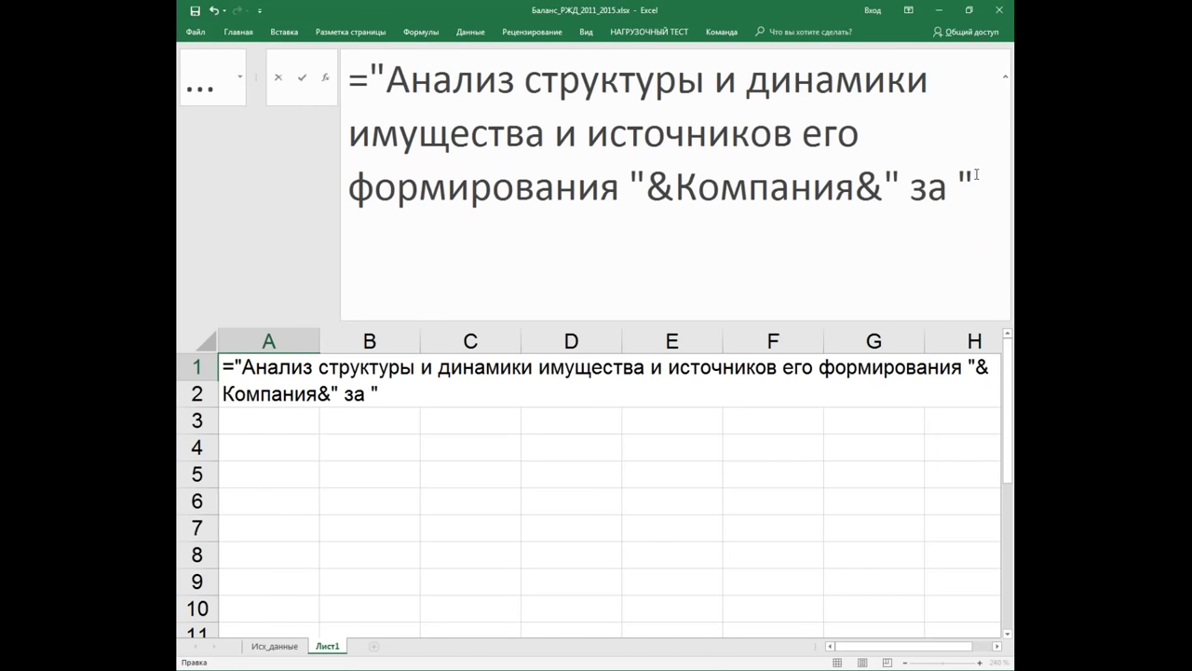
{"action": "type", "text": "@"}
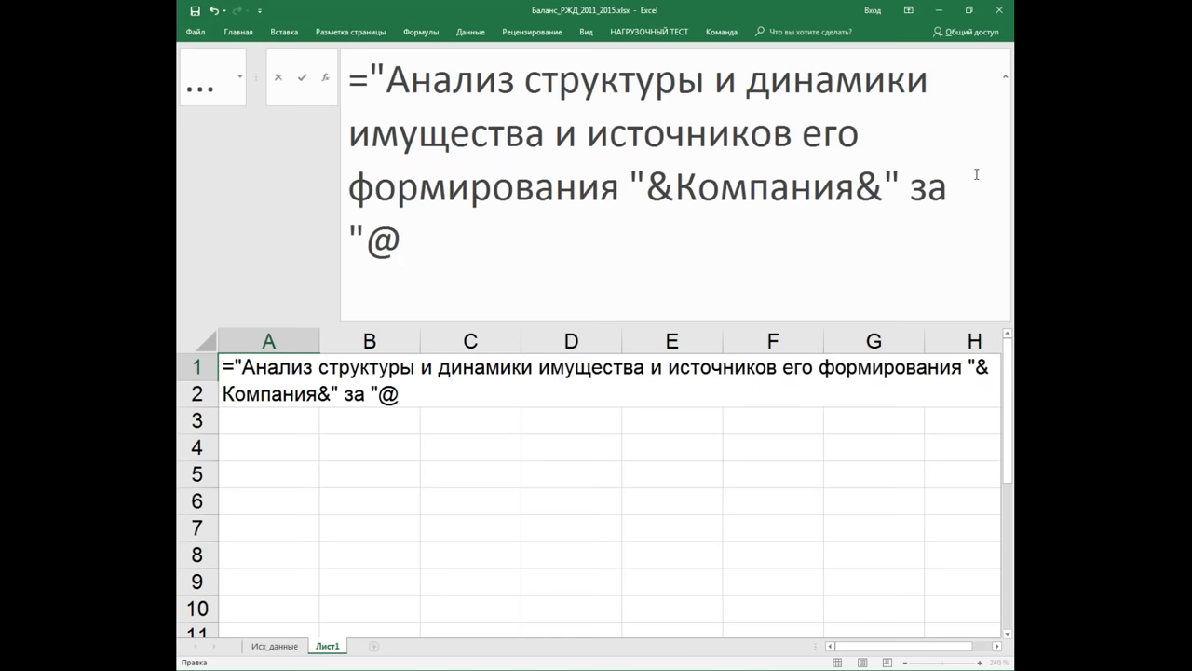
{"action": "key", "text": "BackSpace"}
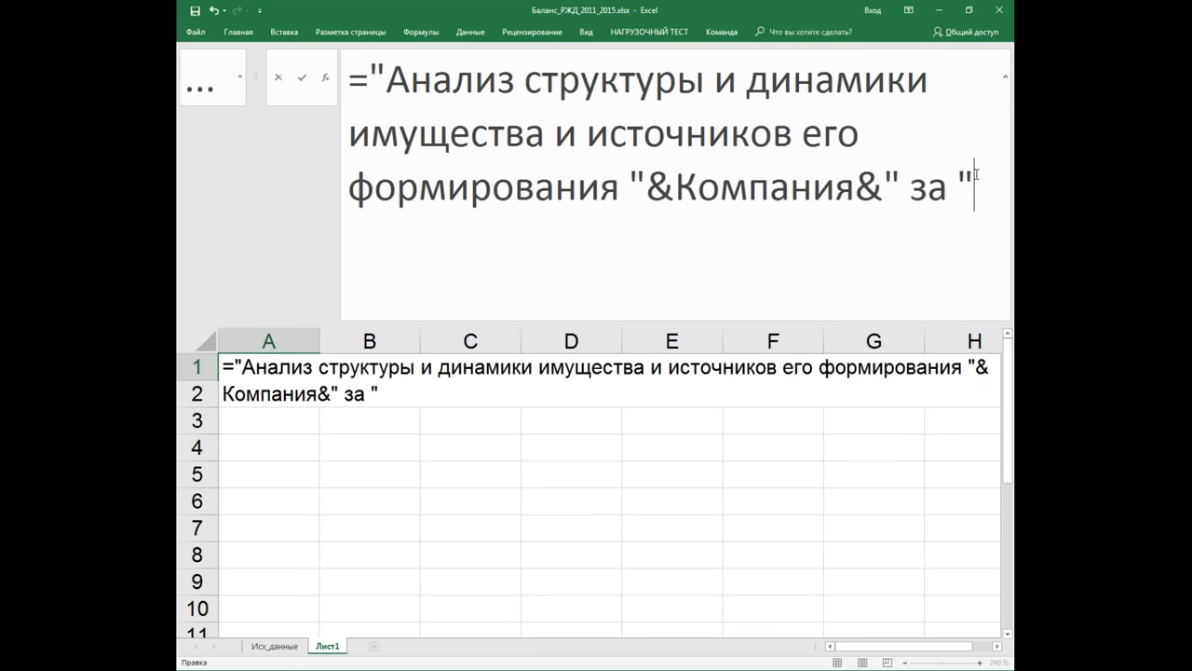
{"action": "type", "text": "&&&&&"}
{"action": "key", "text": "alt"}
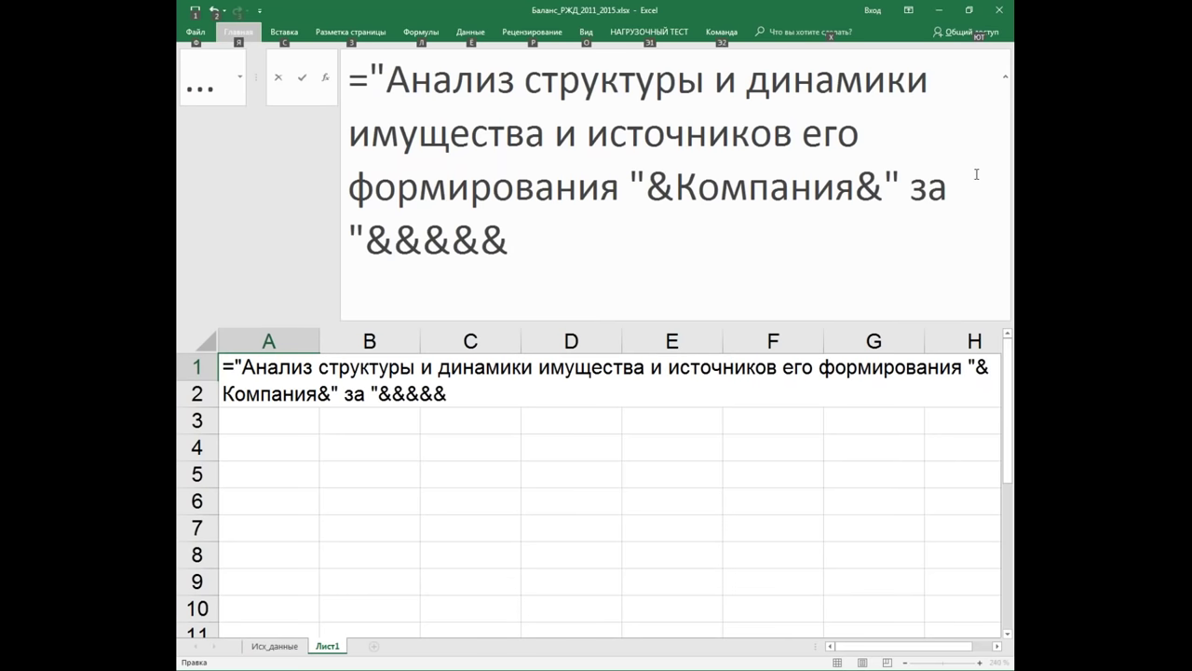
Step: Insert Год_начала followed by "-" into the formula
{"action": "left_click", "coordinate": [396, 228]}
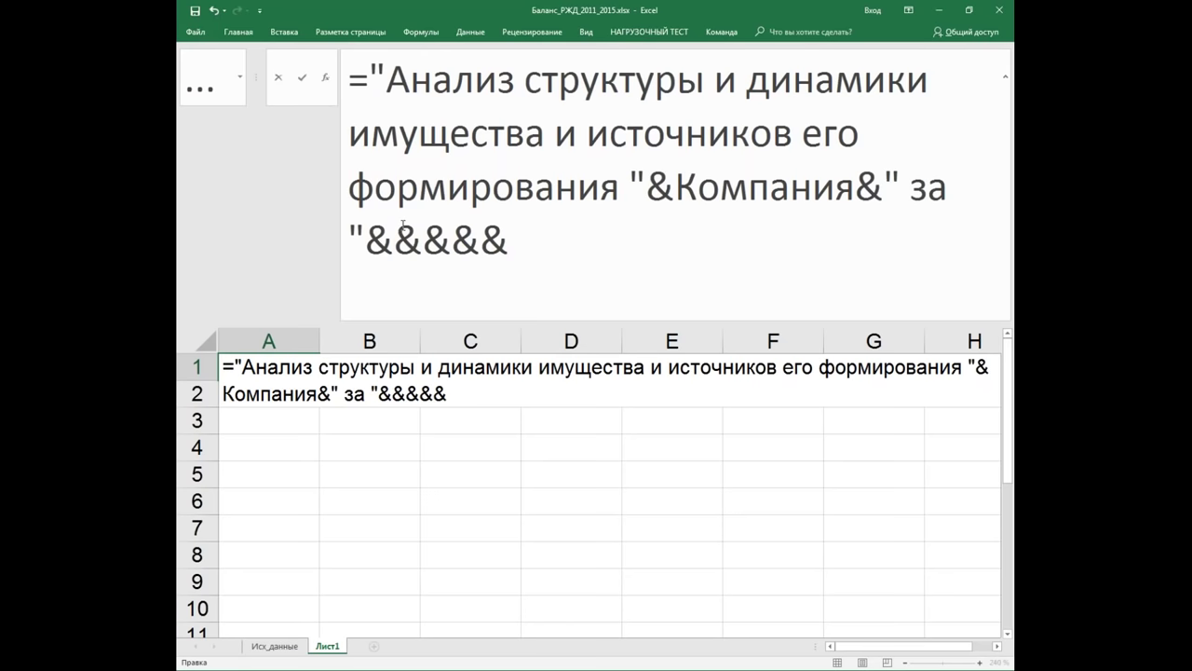
{"action": "type", "text": "Г"}
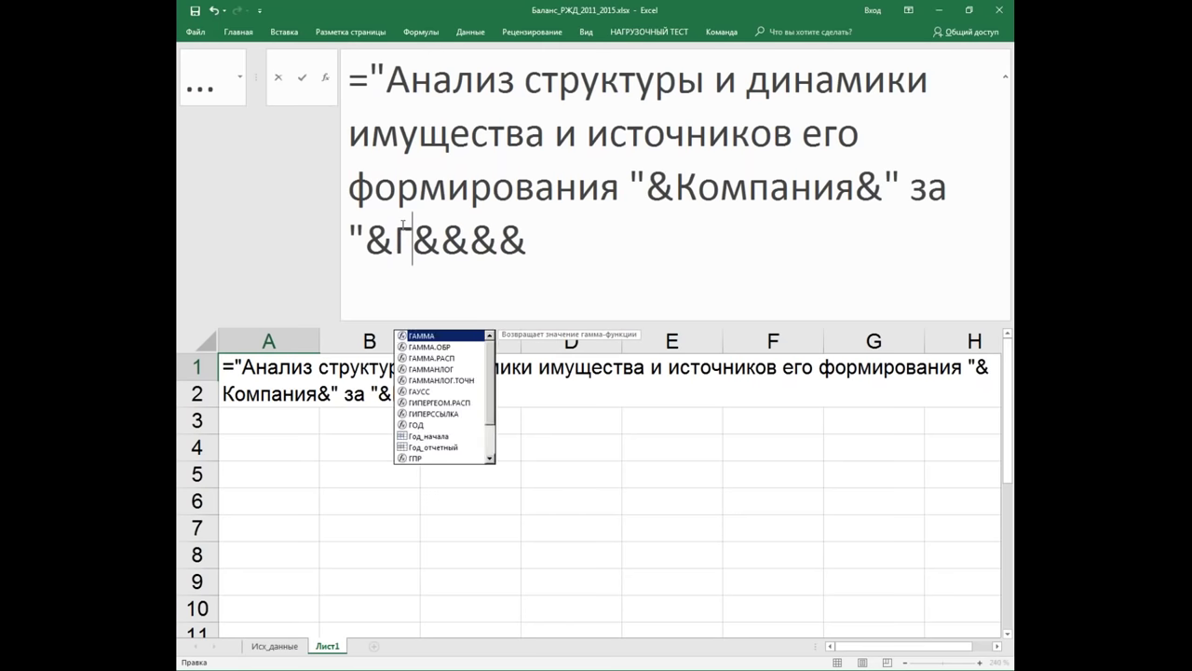
{"action": "type", "text": "о"}
{"action": "key", "text": "Down"}
{"action": "key", "text": "Tab"}
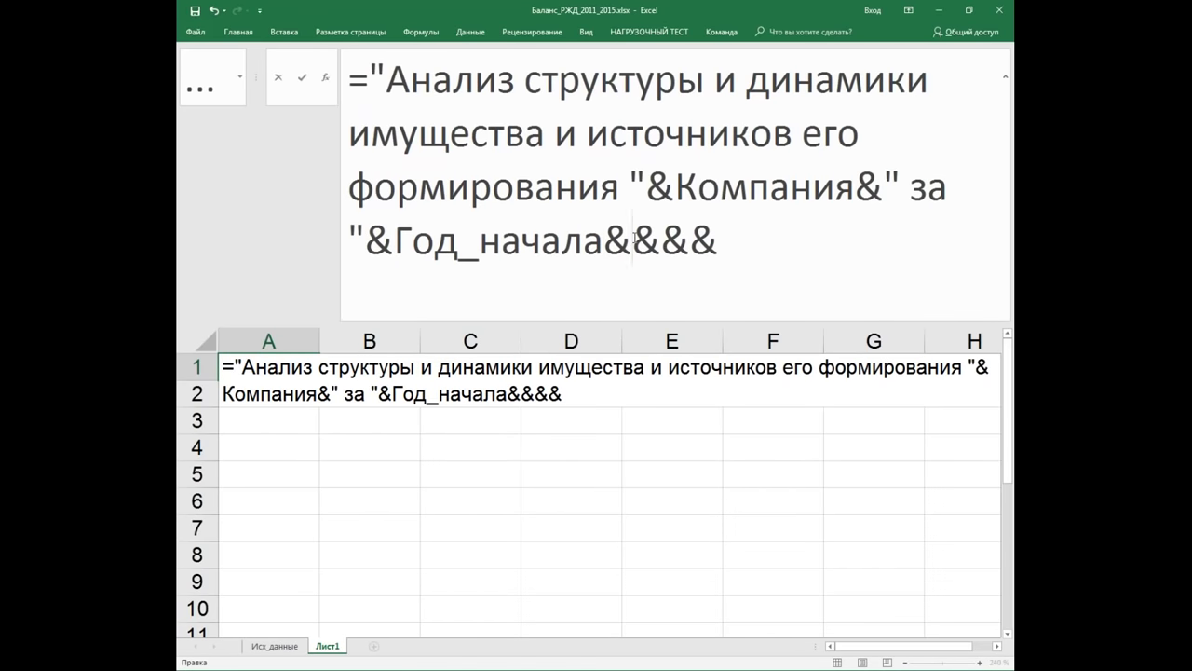
{"action": "type", "text": "\"-\""}
Step: Add Год_отчетный and " гг.", remove the trailing ampersand, and commit the formula
{"action": "left_click", "coordinate": [709, 239]}
{"action": "type", "text": "Го"}
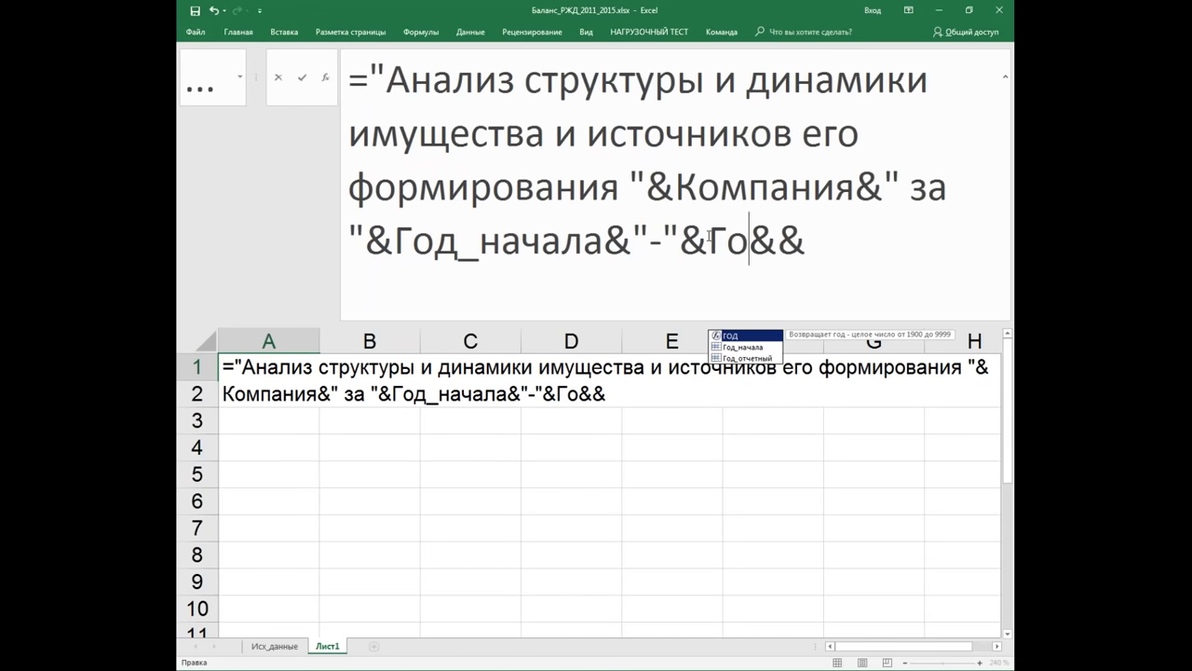
{"action": "key", "text": "Down"}
{"action": "key", "text": "Down"}
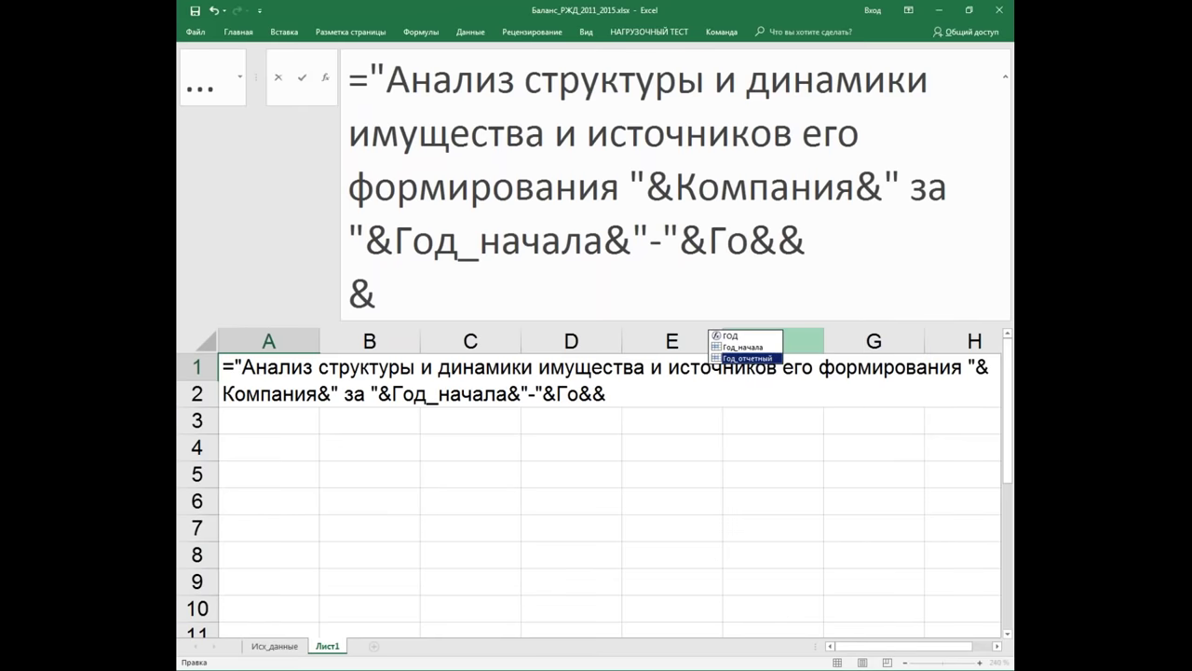
{"action": "key", "text": "Tab"}
{"action": "left_click", "coordinate": [993, 240]}
{"action": "type", "text": "\""}
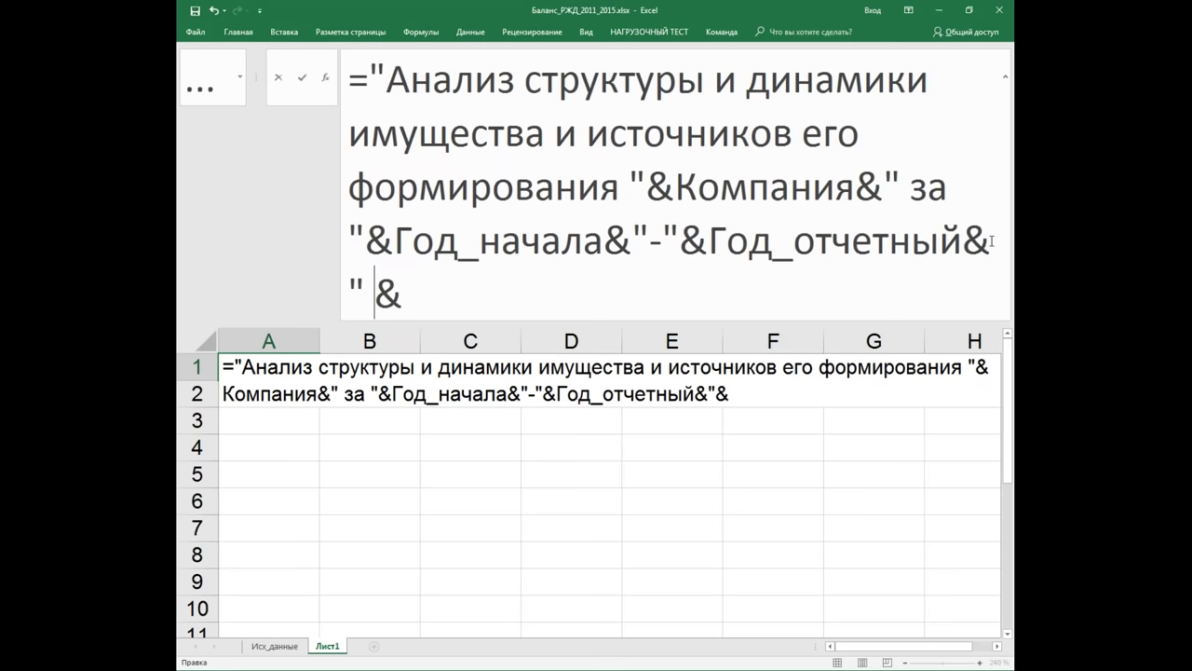
{"action": "type", "text": " гг.\""}
{"action": "key", "text": "BackSpace"}
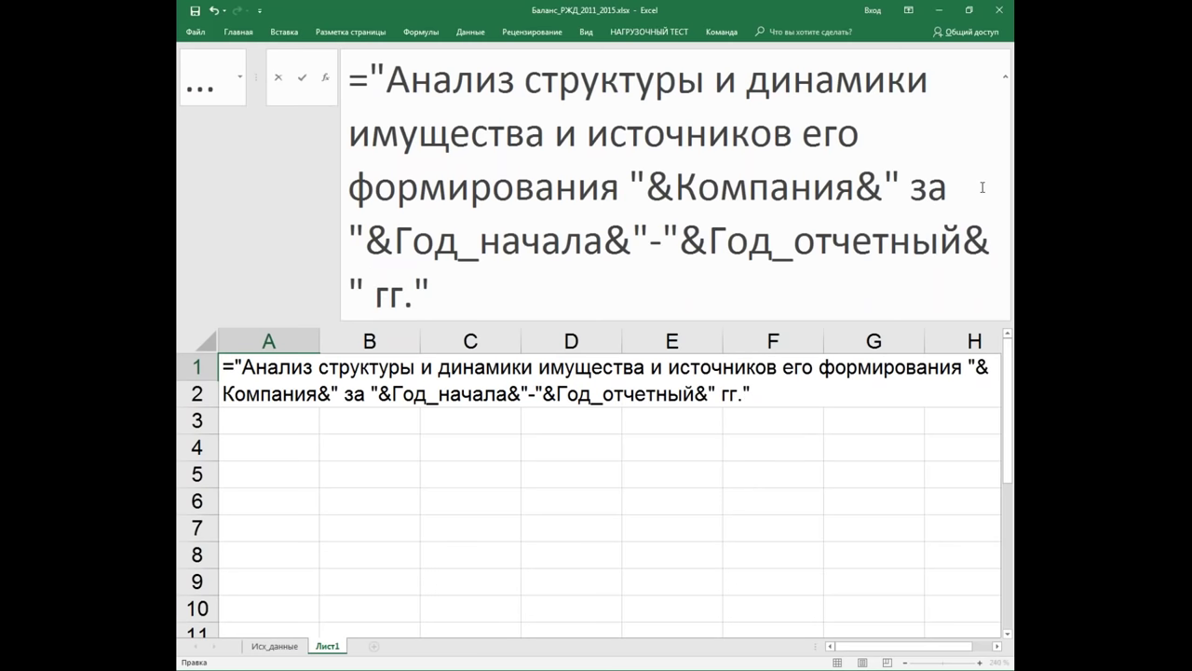
{"action": "key", "text": "Return"}
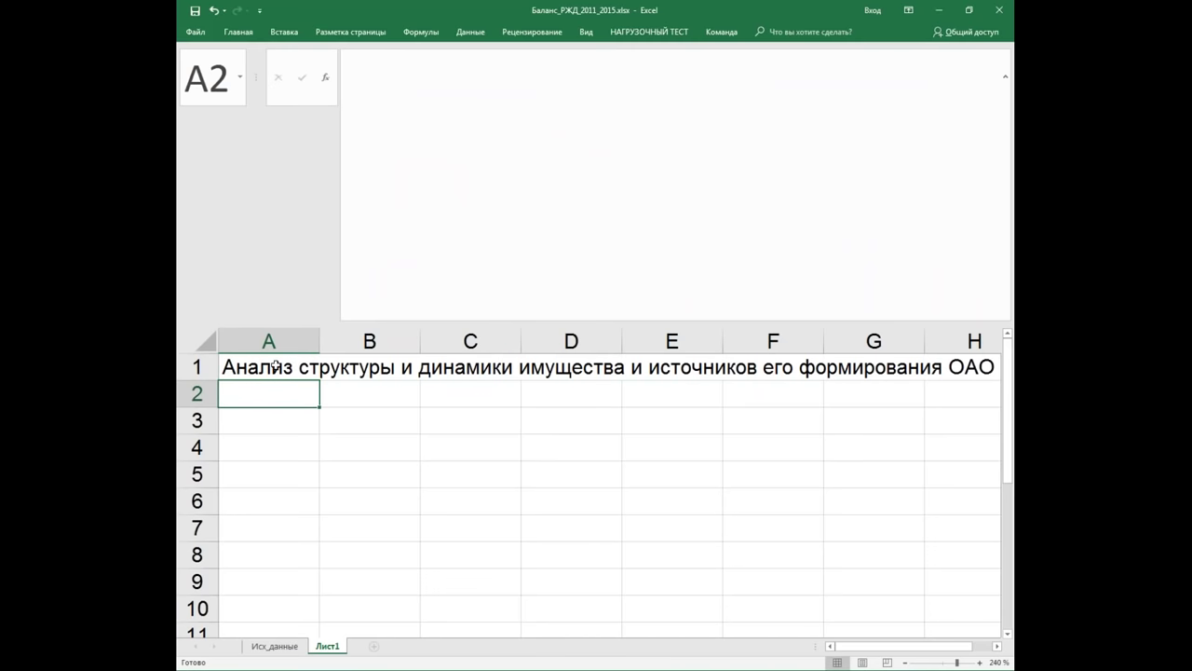
Step: Merge and centre the title across A1:H1, wrap it, and make row 1 taller
{"action": "left_click", "coordinate": [274, 365]}
{"action": "left_click", "coordinate": [239, 32]}
{"action": "left_click", "coordinate": [466, 76]}
{"action": "left_click", "coordinate": [467, 55]}
{"action": "left_click_drag", "start_coordinate": [196, 380], "coordinate": [208, 449]}
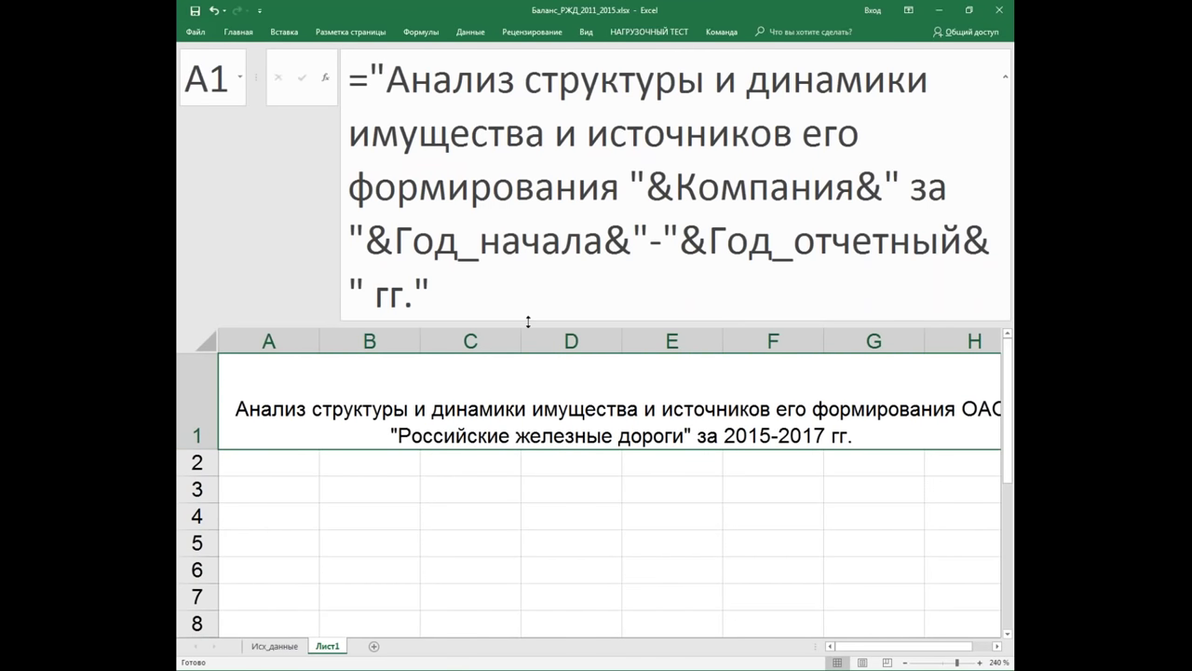
Step: Collapse the formula bar to one line and zoom the sheet out slightly to view the title
{"action": "left_click_drag", "start_coordinate": [528, 321], "coordinate": [528, 110]}
{"action": "left_click", "coordinate": [530, 291]}
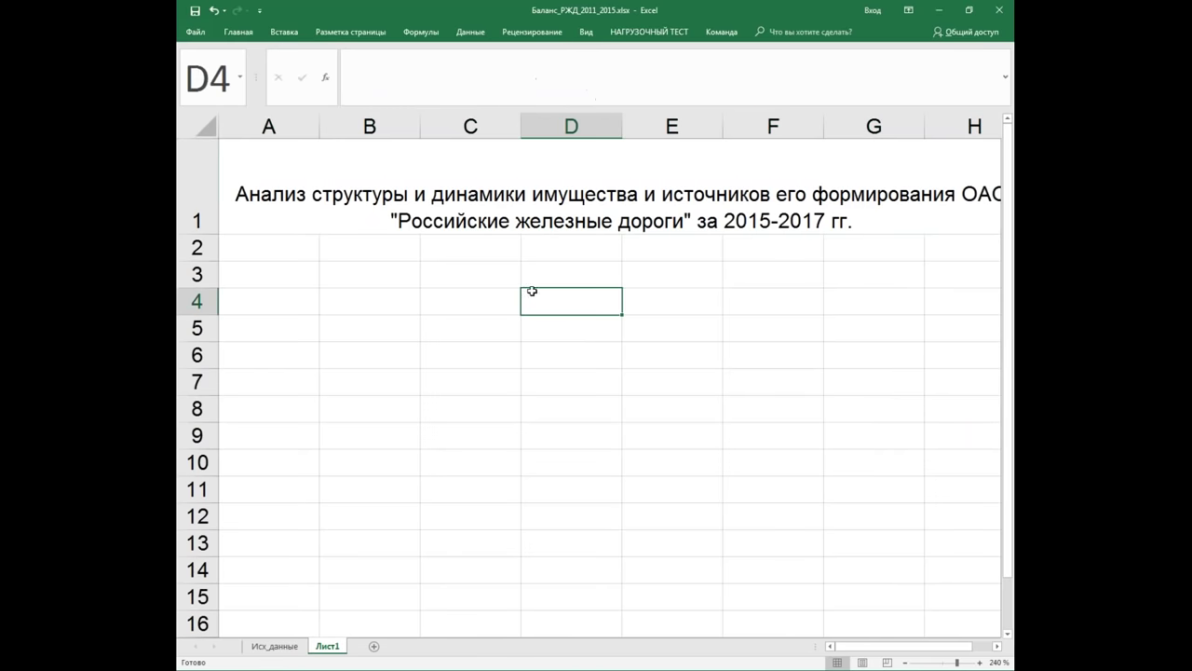
{"action": "left_click", "coordinate": [567, 188]}
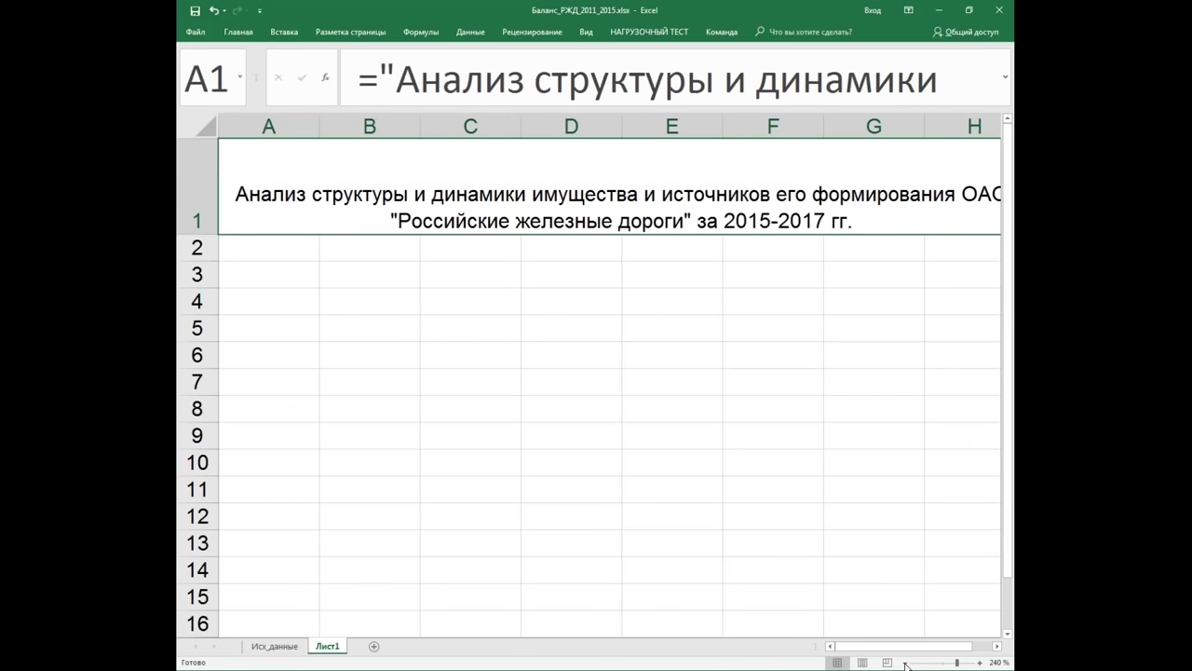
{"action": "left_click", "coordinate": [905, 663]}
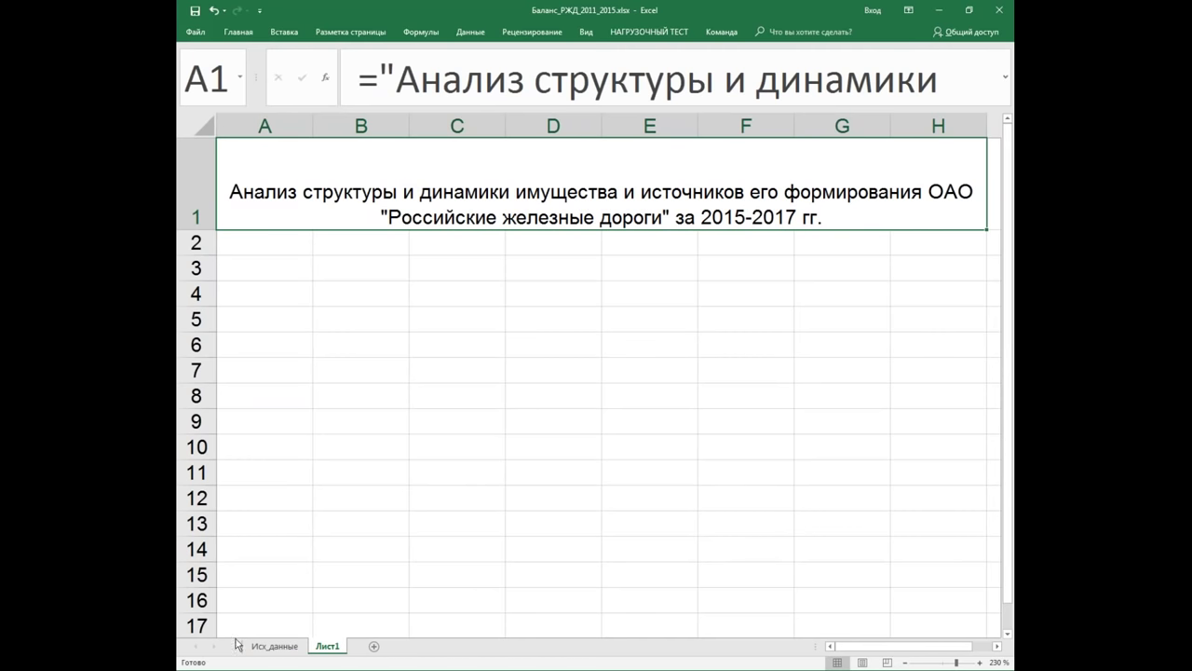
Step: On Исх_данные, change the company name in B4 to ОАО "Рога и копыта
{"action": "left_click", "coordinate": [263, 647]}
{"action": "left_click", "coordinate": [480, 177]}
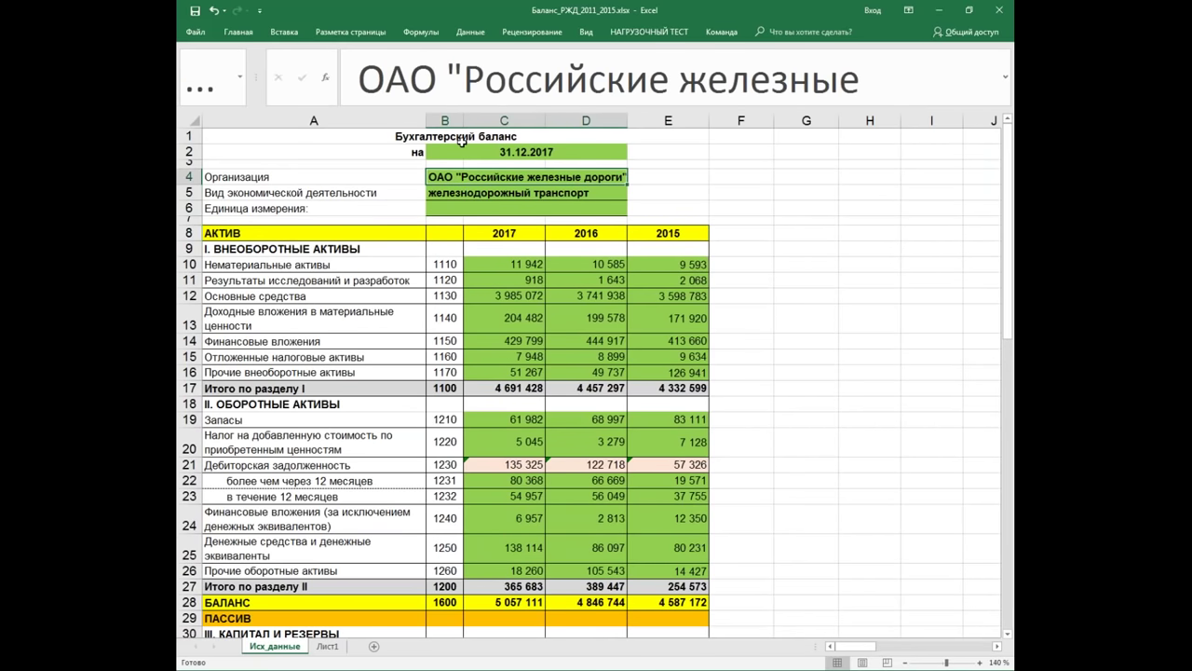
{"action": "left_click_drag", "start_coordinate": [504, 80], "coordinate": [870, 88]}
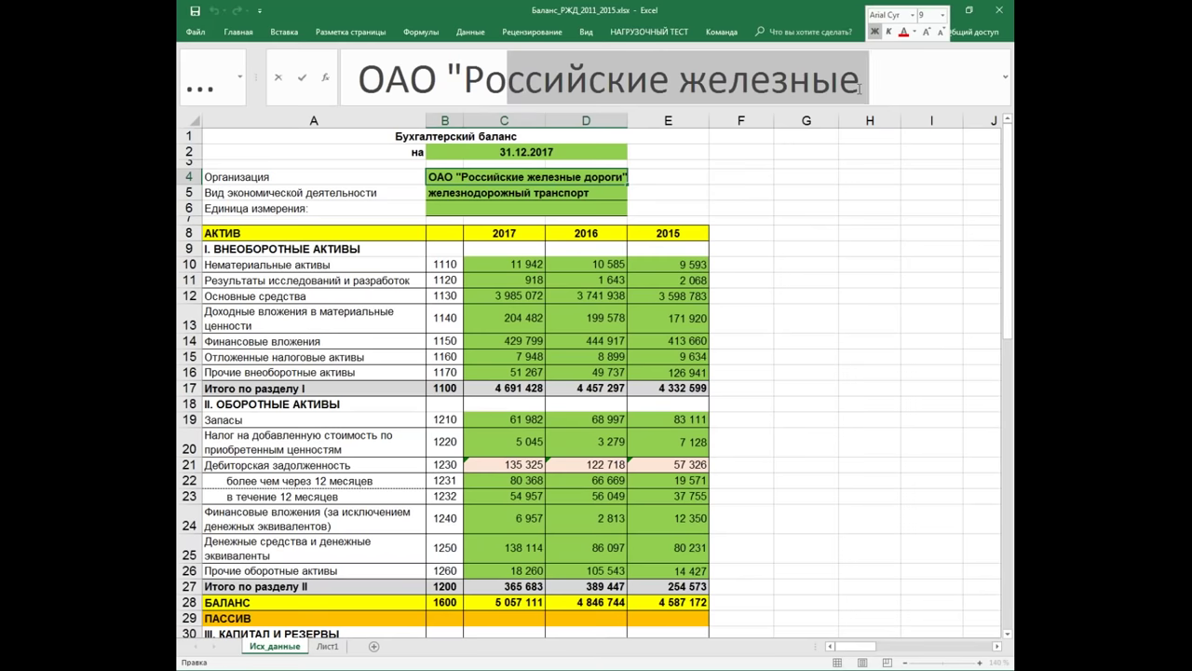
{"action": "type", "text": "ога икко"}
{"action": "key", "text": "BackSpace"}
{"action": "key", "text": "BackSpace"}
{"action": "key", "text": "BackSpace"}
{"action": "type", "text": "копыта"}
{"action": "key", "text": "Delete"}
{"action": "key", "text": "Delete"}
{"action": "key", "text": "Delete"}
{"action": "key", "text": "Delete"}
{"action": "key", "text": "Delete"}
{"action": "key", "text": "Delete"}
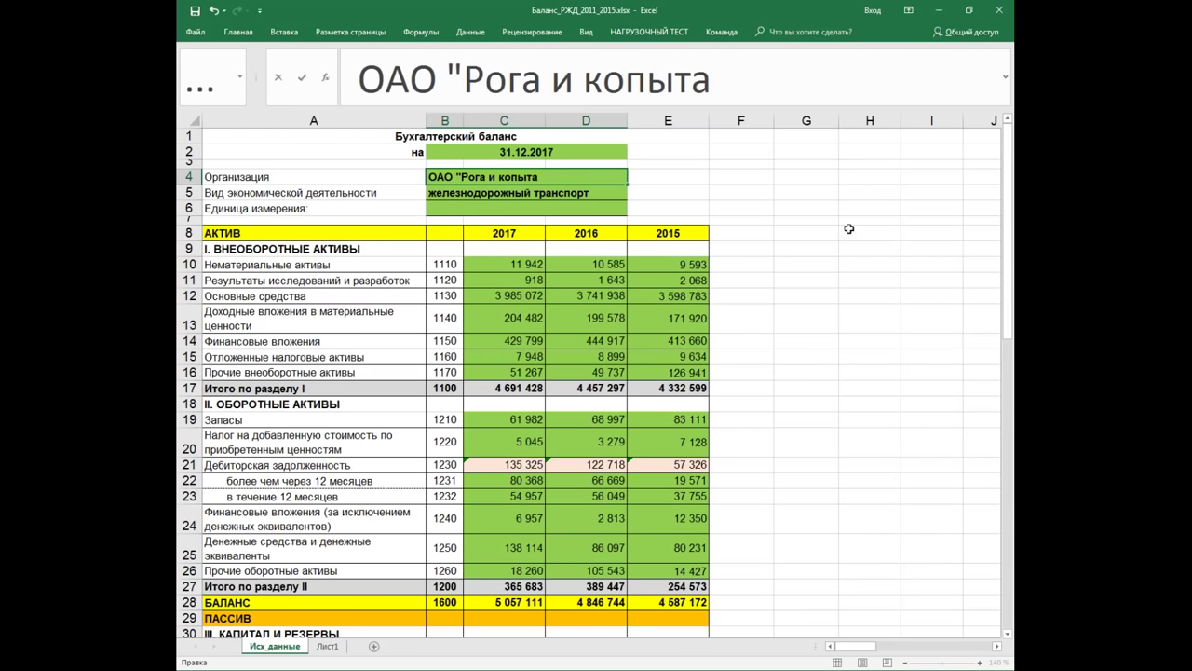
{"action": "left_click", "coordinate": [792, 244]}
Step: Change the report date in B2 to 31.12.2015 and check the Лист1 title reads 2013-2015
{"action": "left_click", "coordinate": [533, 151]}
{"action": "left_click_drag", "start_coordinate": [526, 79], "coordinate": [566, 69]}
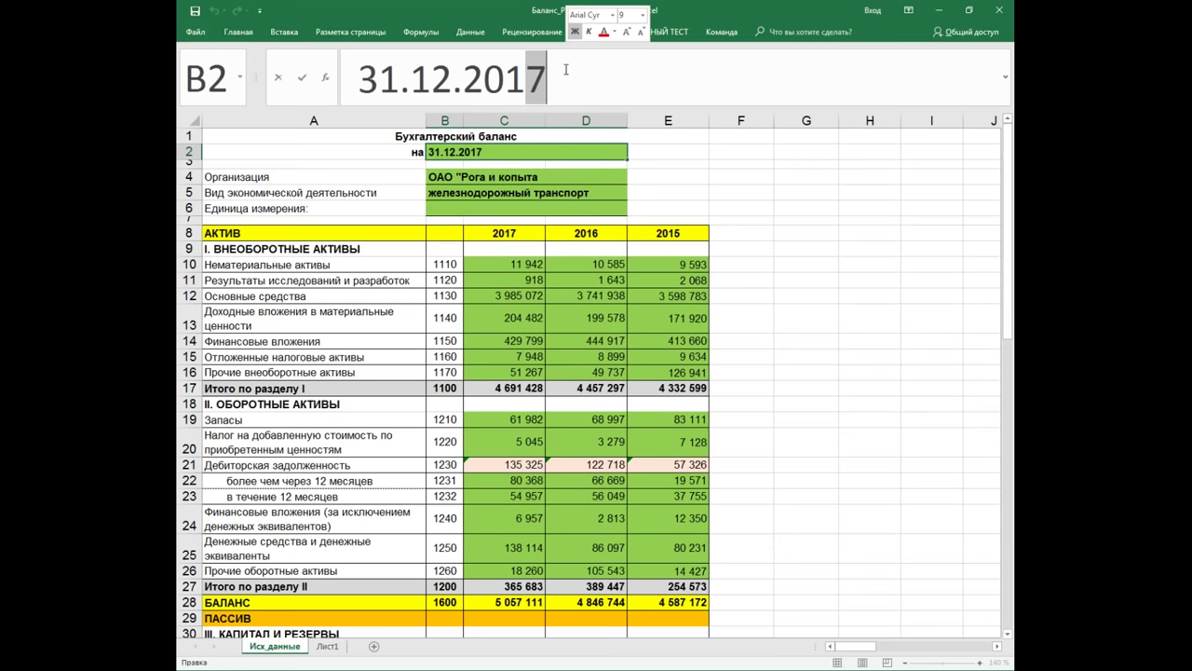
{"action": "type", "text": "5"}
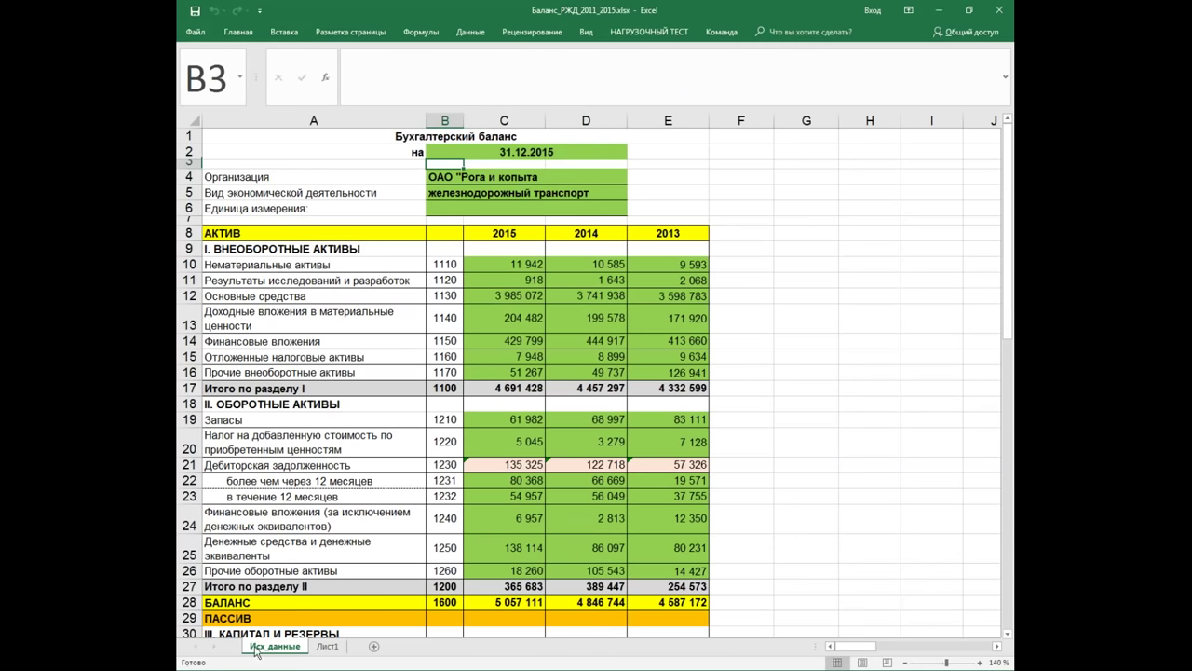
{"action": "left_click", "coordinate": [327, 645]}
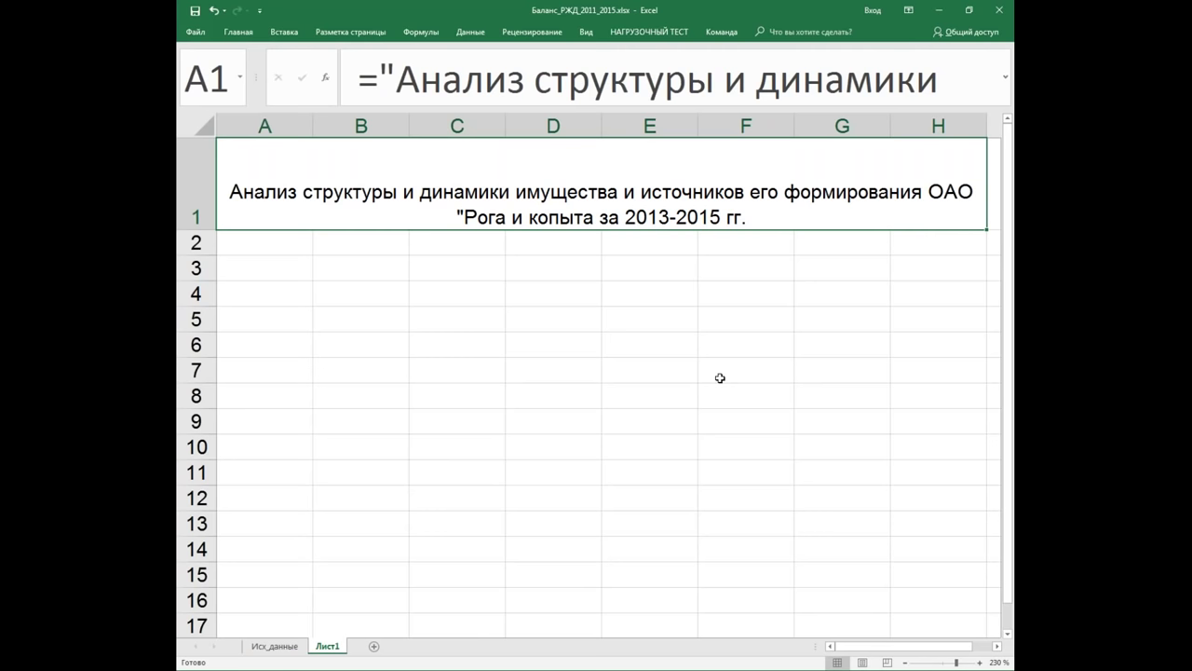
Step: Undo the three test edits so the title names Российские железные дороги for 2015-2017
{"action": "left_click", "coordinate": [214, 11]}
{"action": "left_click", "coordinate": [213, 11]}
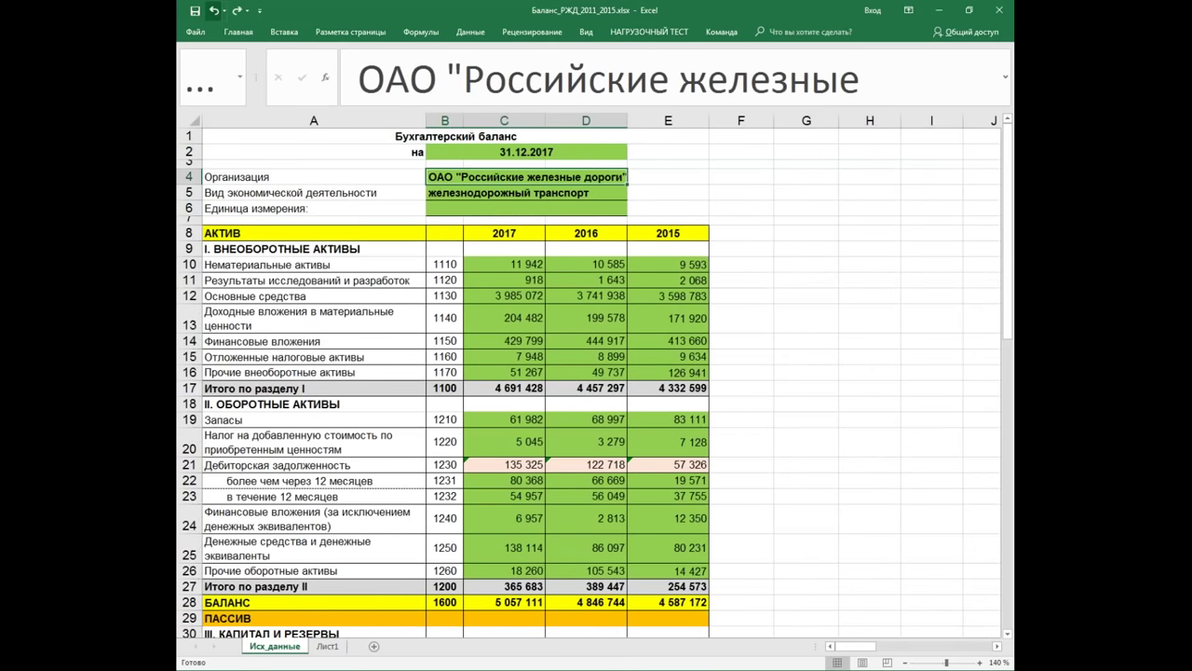
{"action": "left_click", "coordinate": [213, 12]}
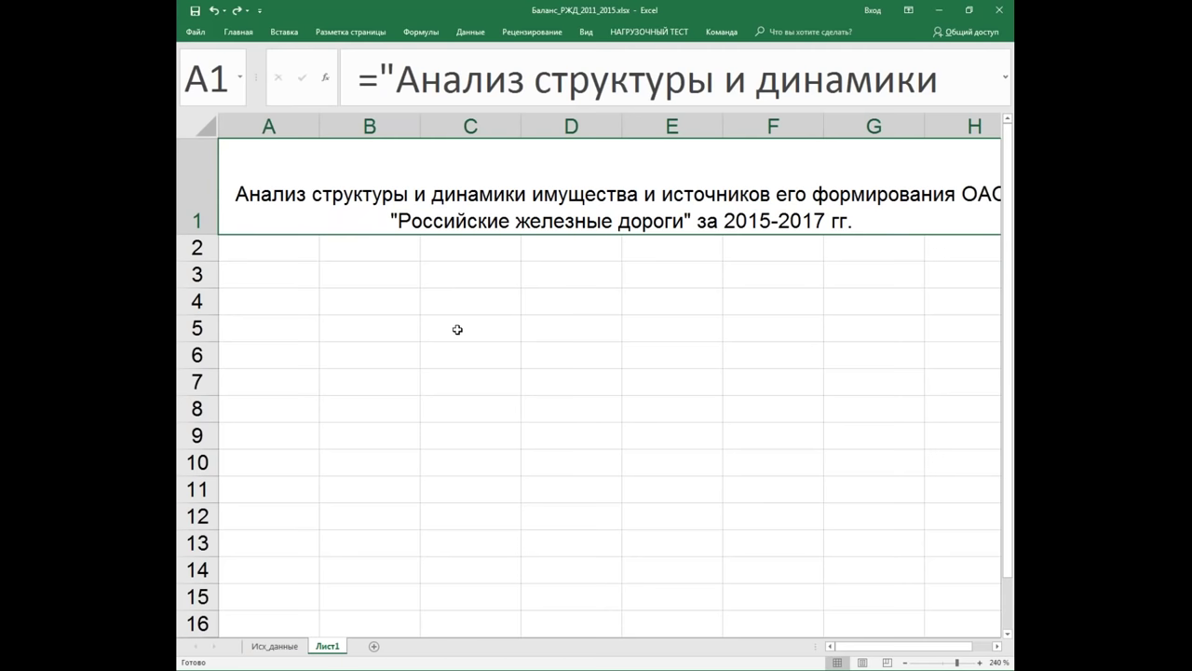
Step: Reduce row 1's height to fit the two-line title
{"action": "left_click", "coordinate": [469, 311]}
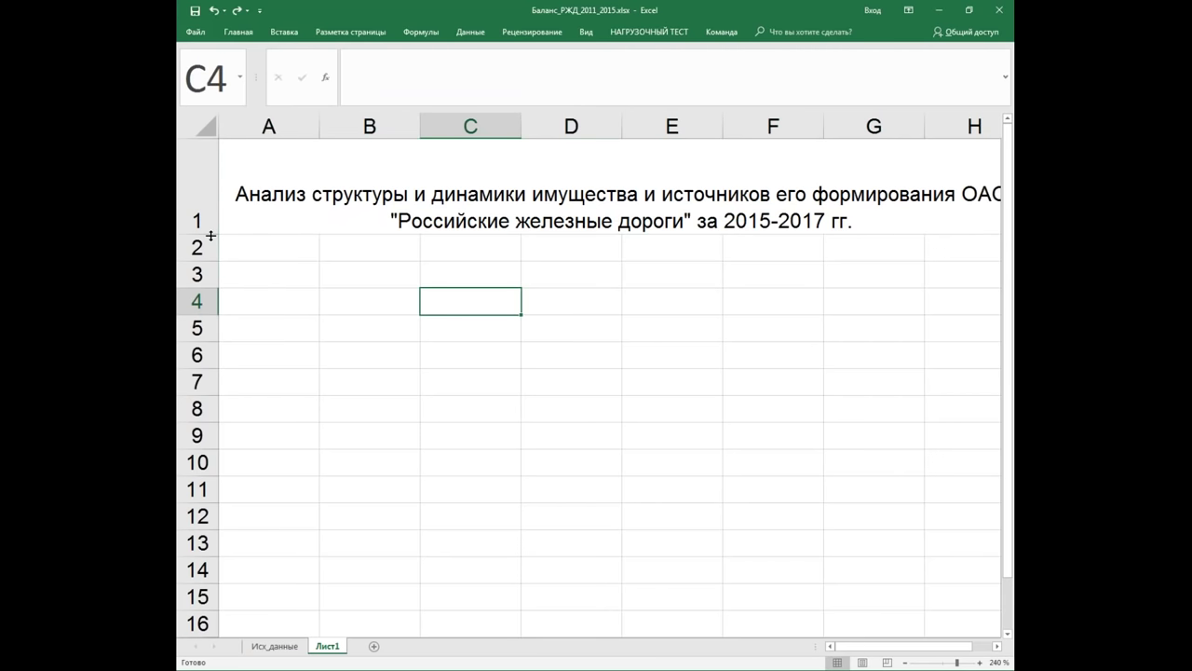
{"action": "double_click", "coordinate": [211, 236]}
{"action": "left_click_drag", "start_coordinate": [197, 165], "coordinate": [203, 191]}
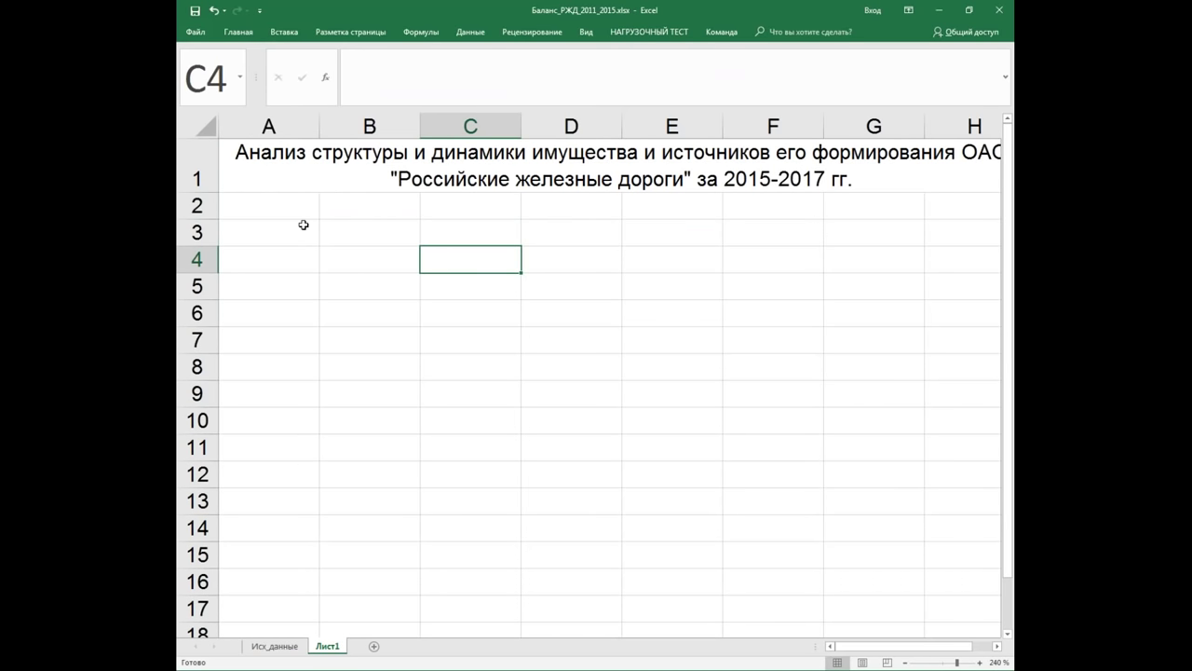
Step: Enter Актив, 1. Внеобортные активы, 2. Оборотные активы and Баланс in A3:A6
{"action": "left_click", "coordinate": [297, 257]}
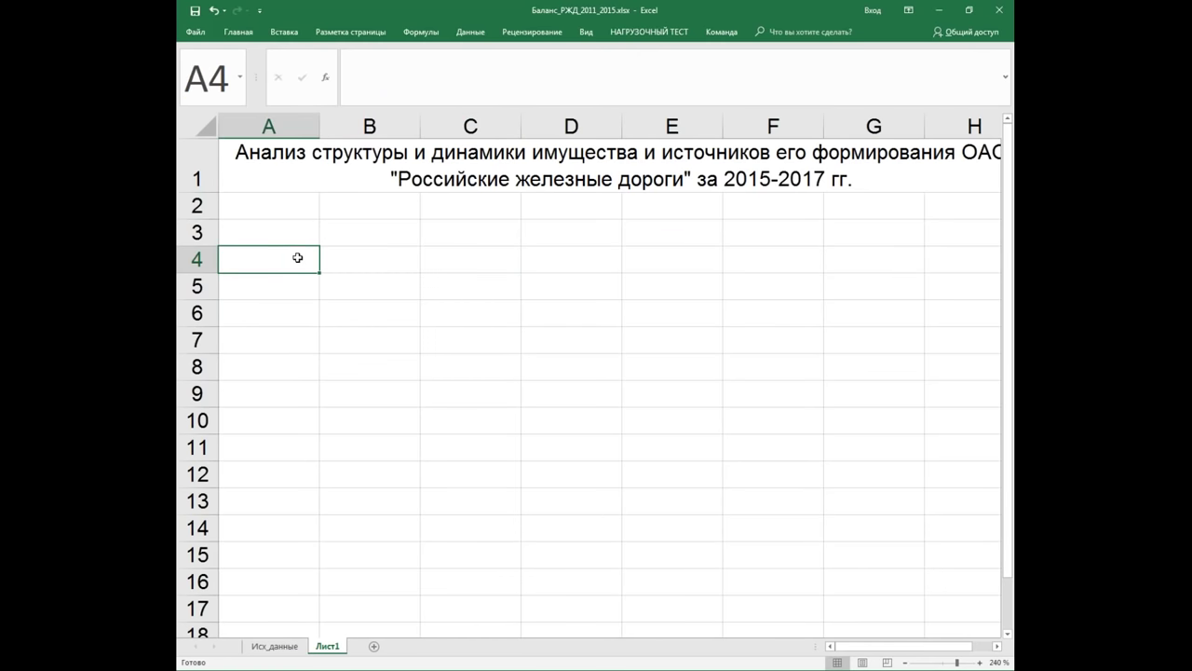
{"action": "left_click", "coordinate": [299, 226]}
{"action": "type", "text": "Акт"}
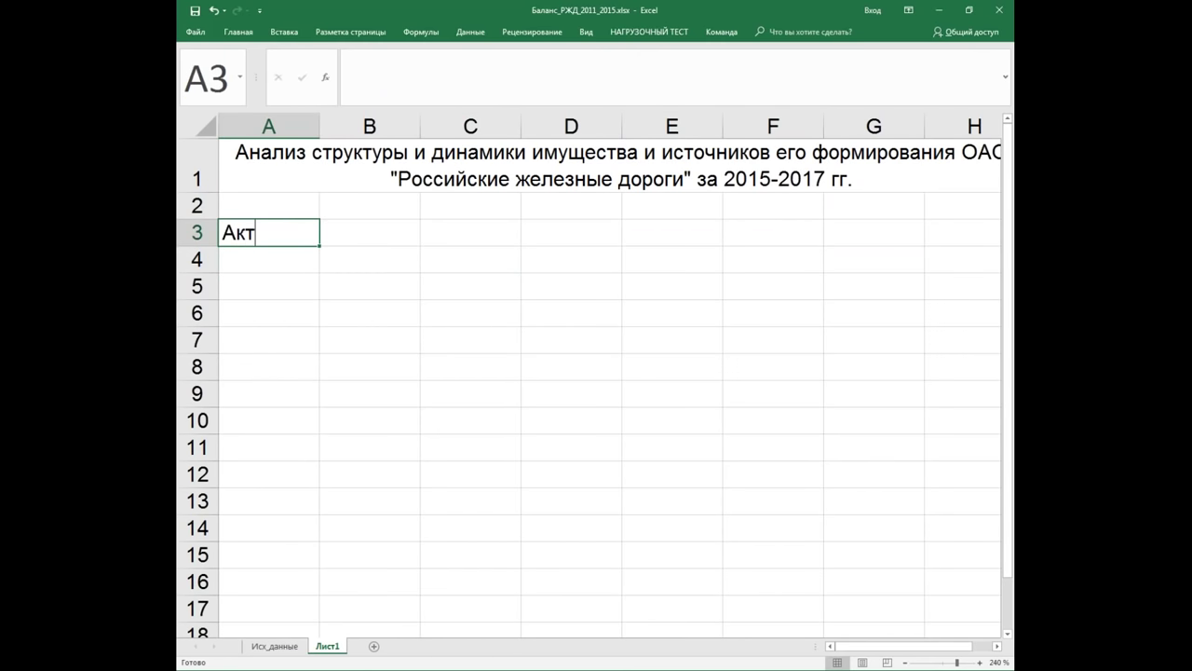
{"action": "type", "text": "ив"}
{"action": "key", "text": "Return"}
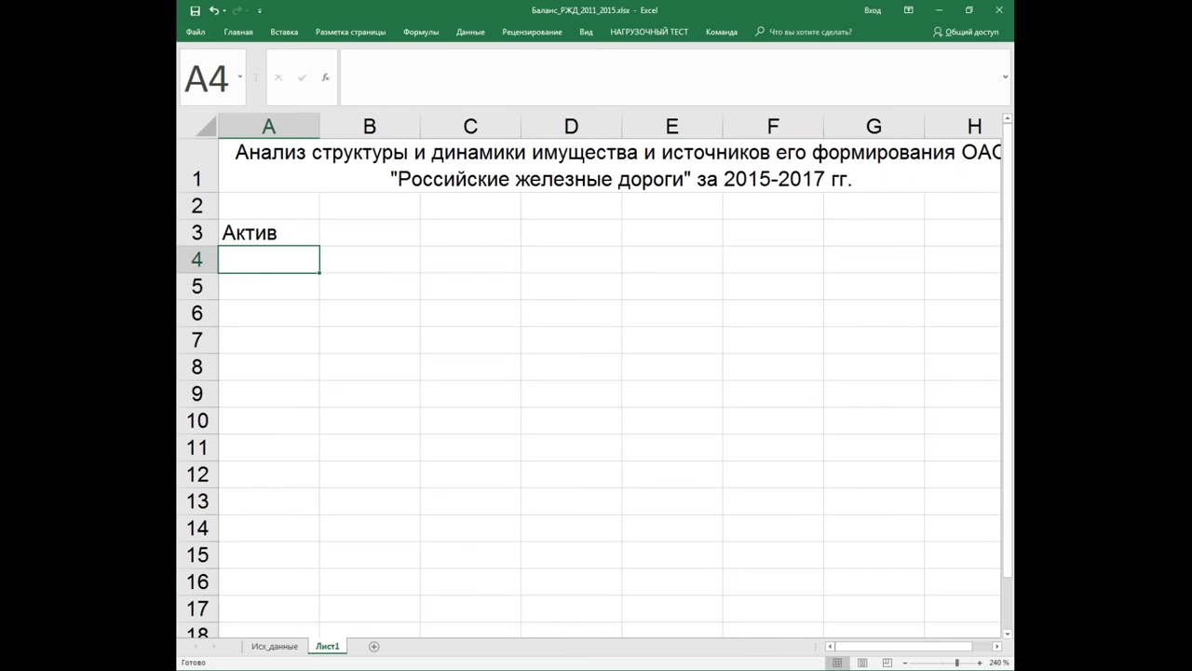
{"action": "type", "text": "1. Внеобортные активы"}
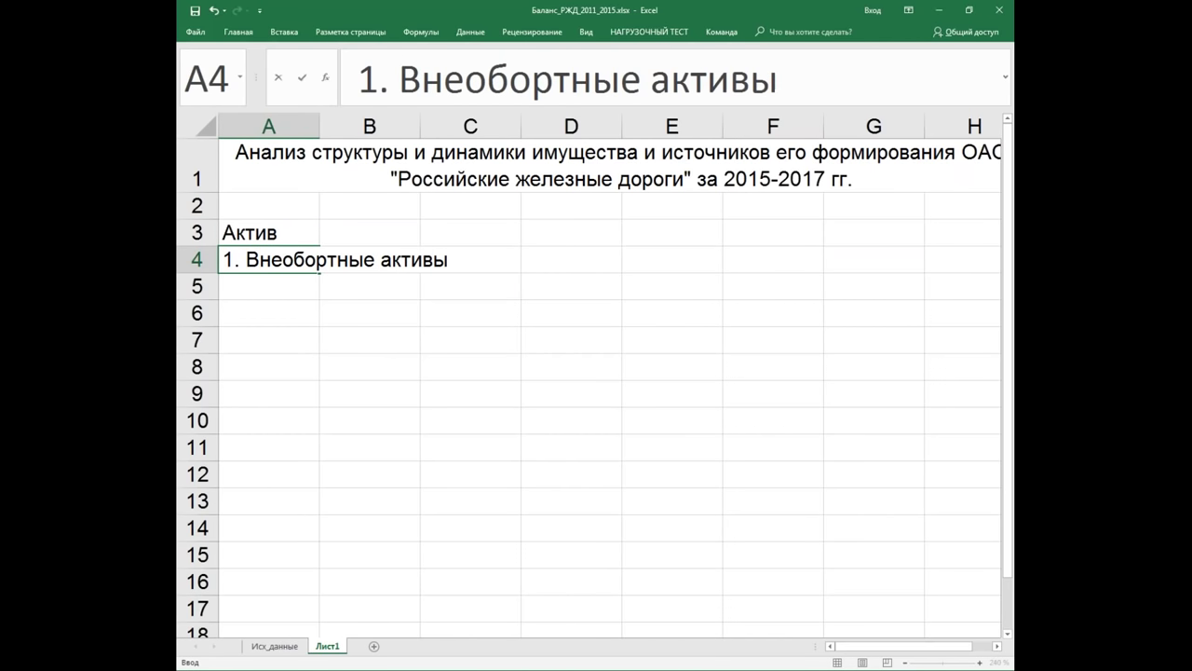
{"action": "key", "text": "Return"}
{"action": "type", "text": "2. Оборотн"}
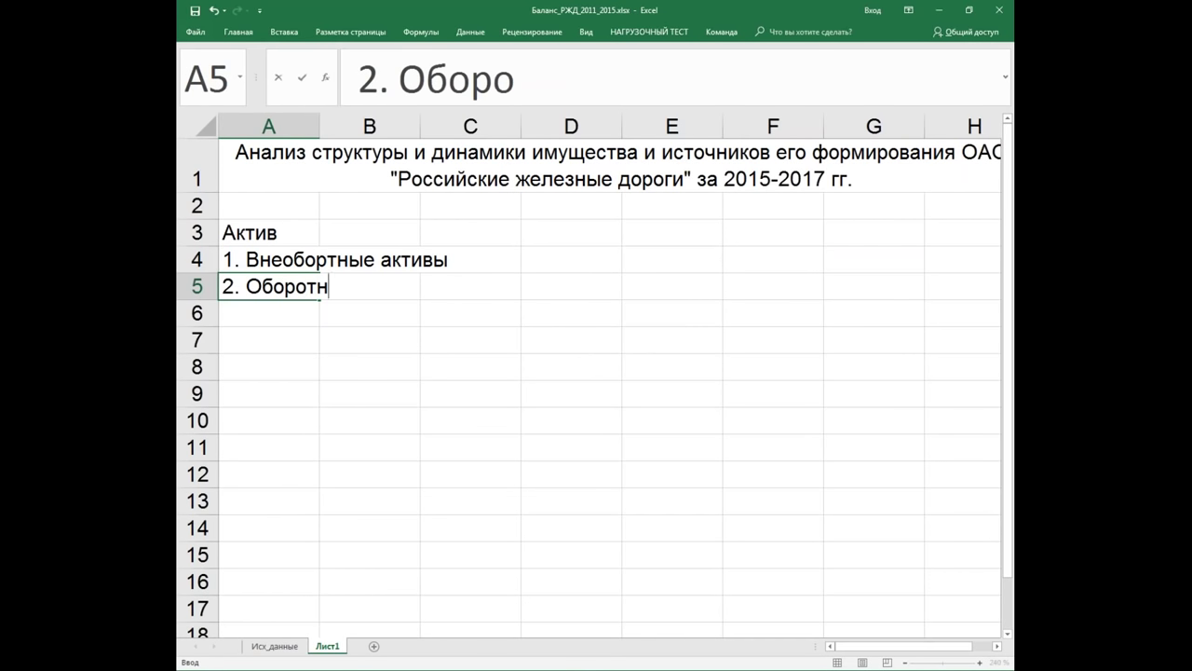
{"action": "type", "text": "ые активы"}
{"action": "key", "text": "Return"}
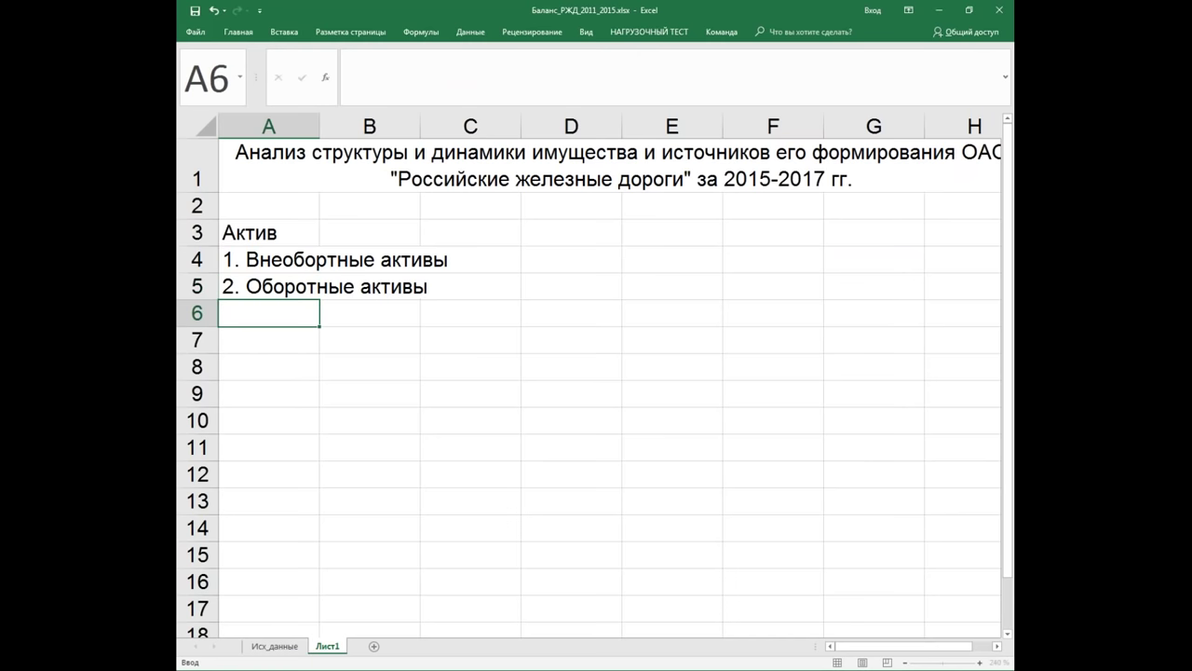
{"action": "type", "text": "Бал"}
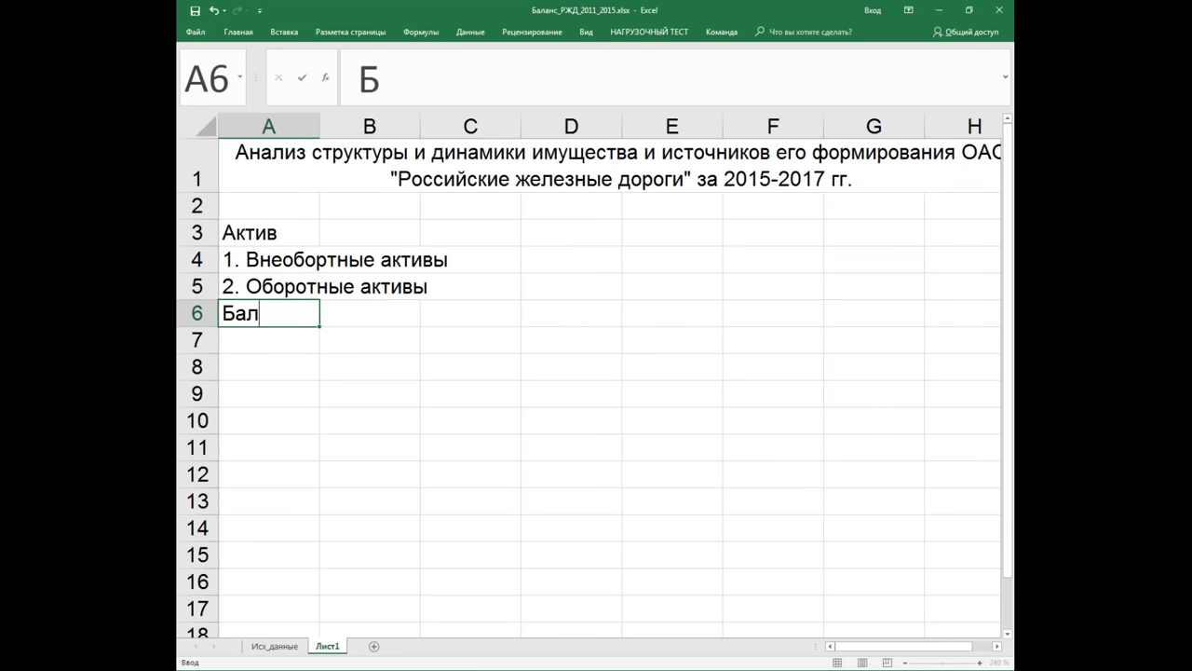
{"action": "type", "text": "анс"}
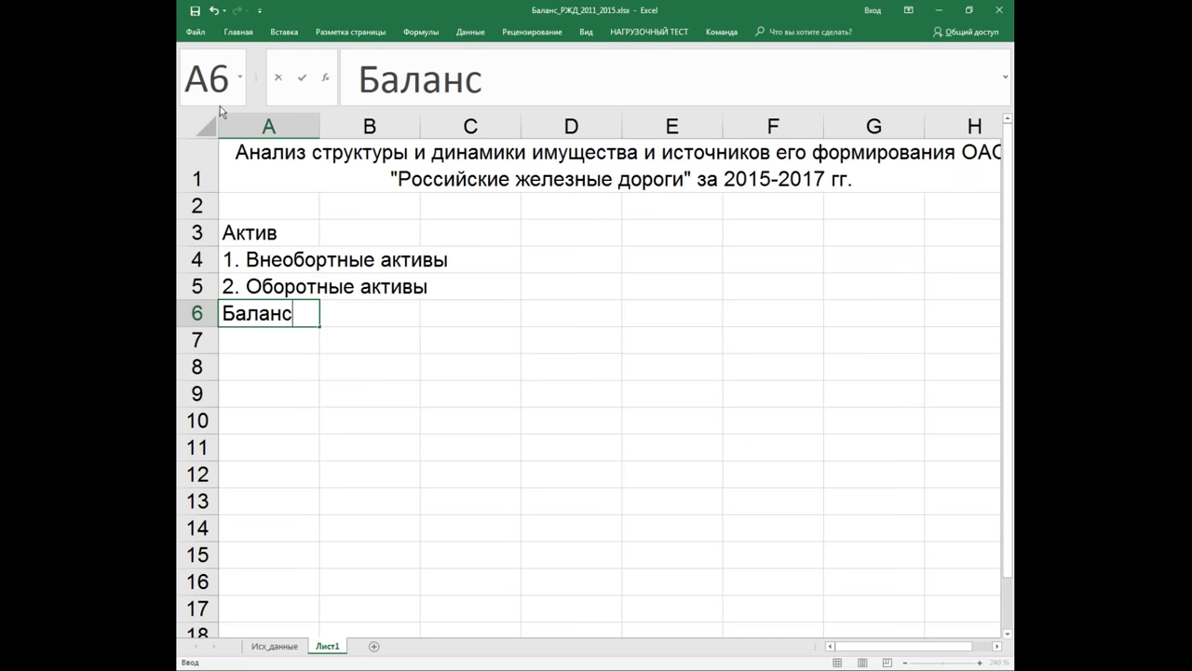
{"action": "left_click_drag", "start_coordinate": [270, 420], "coordinate": [270, 393]}
Step: Widen column A and enter the heading Код строки in B2, fixing the typo
{"action": "left_click_drag", "start_coordinate": [319, 126], "coordinate": [456, 134]}
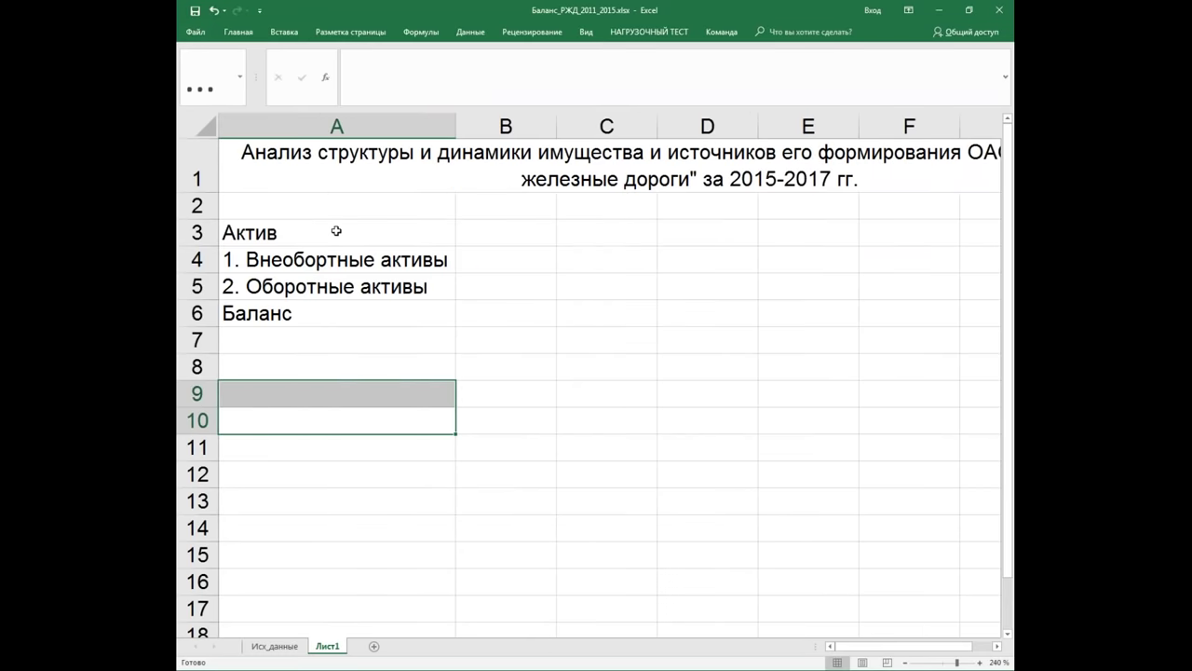
{"action": "left_click", "coordinate": [486, 207]}
{"action": "type", "text": "Кд строки"}
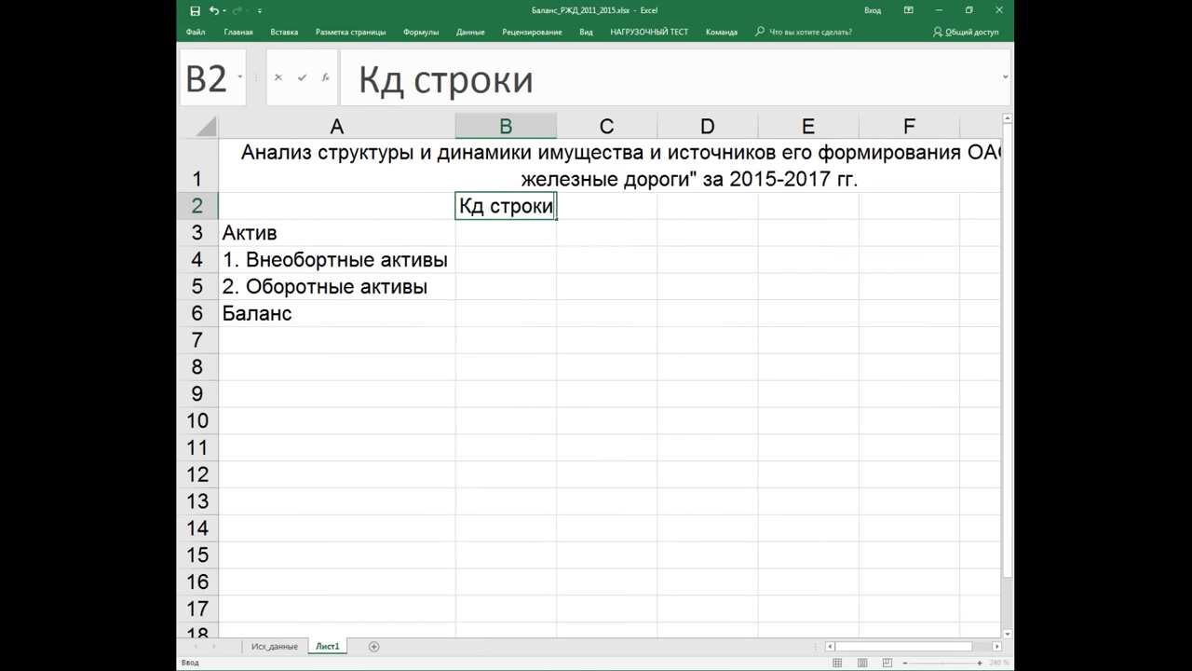
{"action": "left_click", "coordinate": [471, 206]}
{"action": "type", "text": "о"}
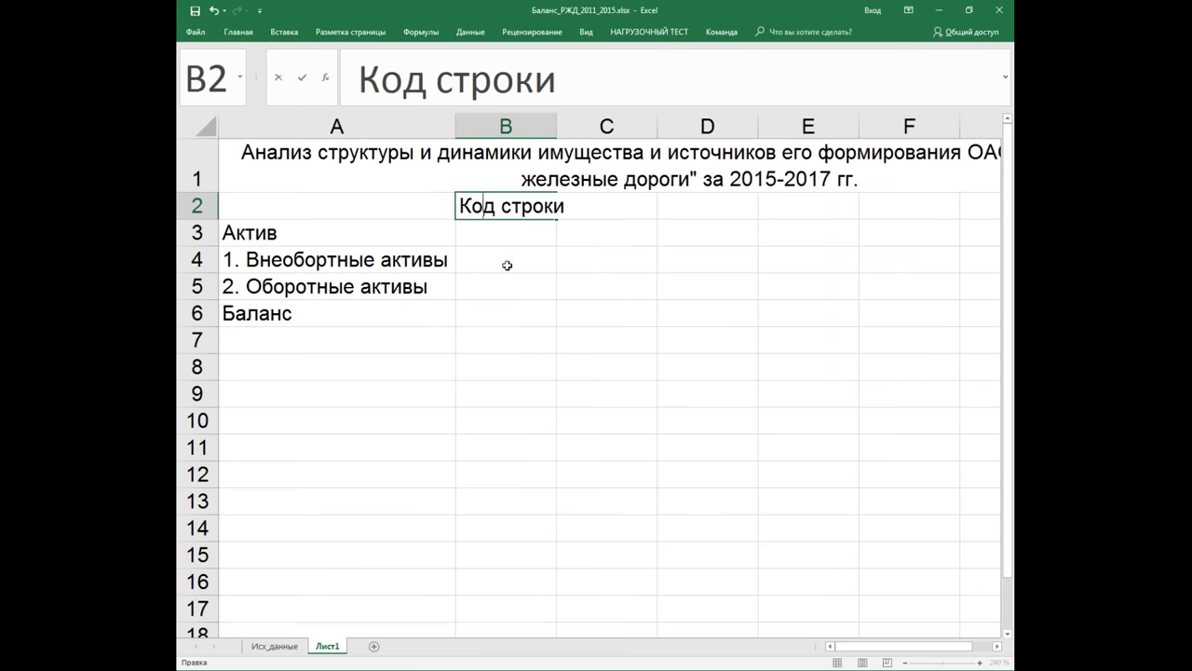
Step: Enter the row codes 1100, 1200 and 1600 in B4:B6
{"action": "left_click", "coordinate": [505, 258]}
{"action": "type", "text": "1100"}
{"action": "left_click", "coordinate": [508, 283]}
{"action": "type", "text": "1200"}
{"action": "left_click", "coordinate": [514, 312]}
{"action": "type", "text": "1600"}
{"action": "left_click", "coordinate": [549, 412]}
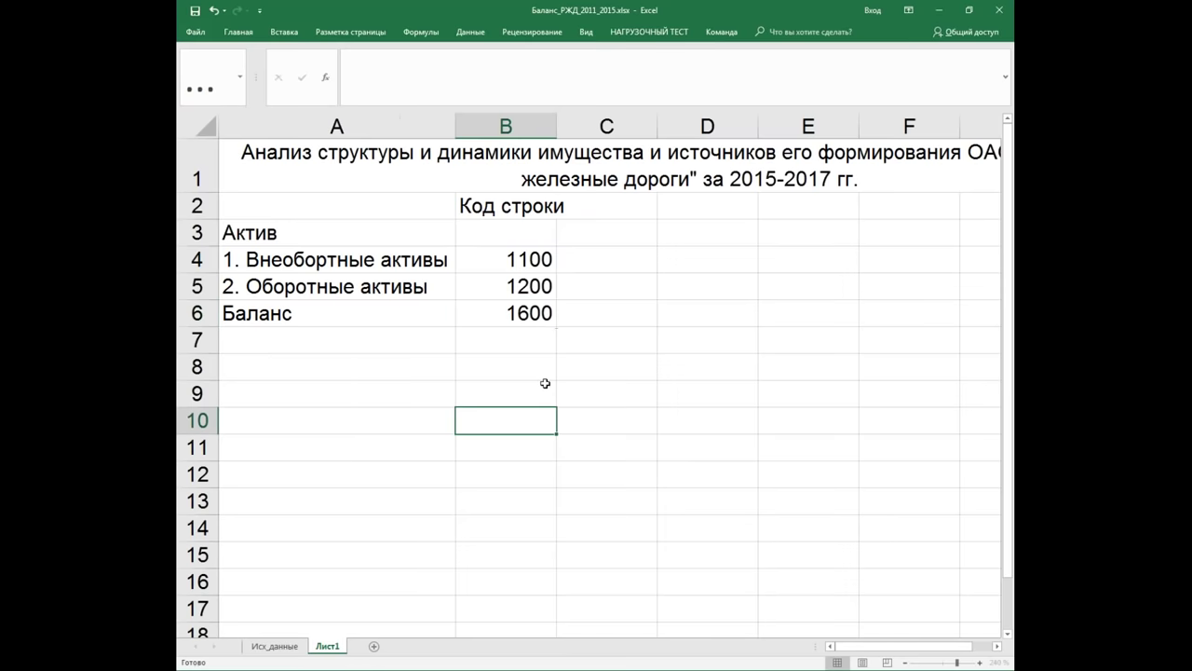
{"action": "left_click", "coordinate": [291, 237]}
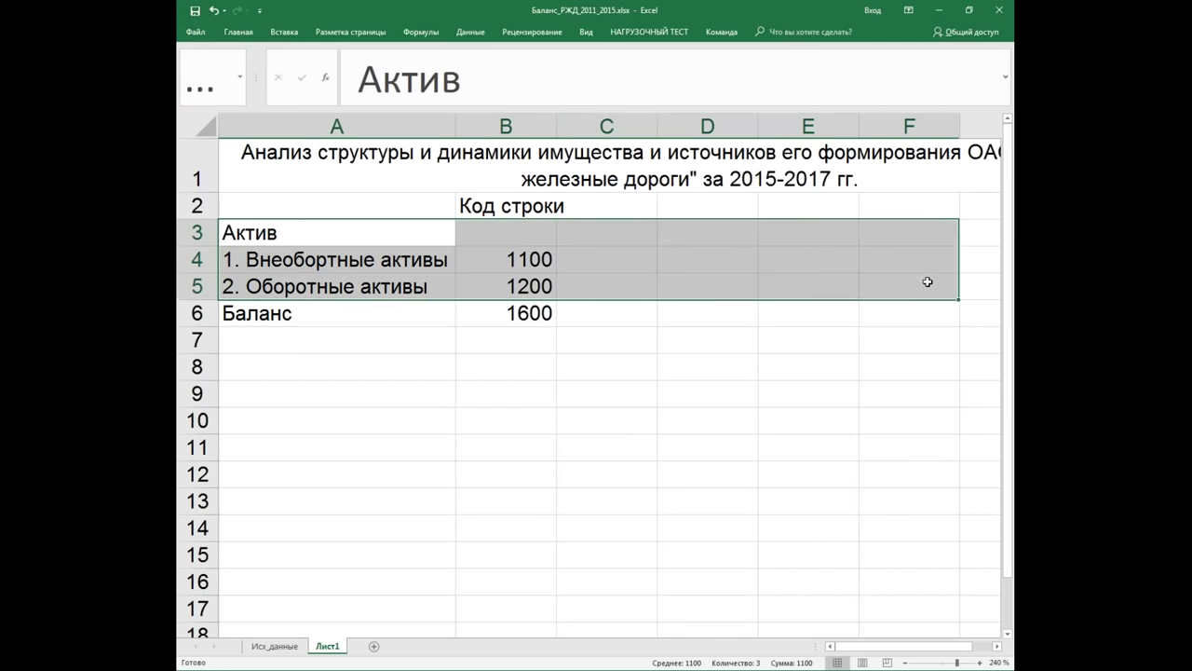
Step: Apply All Borders to every cell of the table range A3:F6
{"action": "left_click_drag", "start_coordinate": [291, 236], "coordinate": [936, 314]}
{"action": "left_click", "coordinate": [240, 34]}
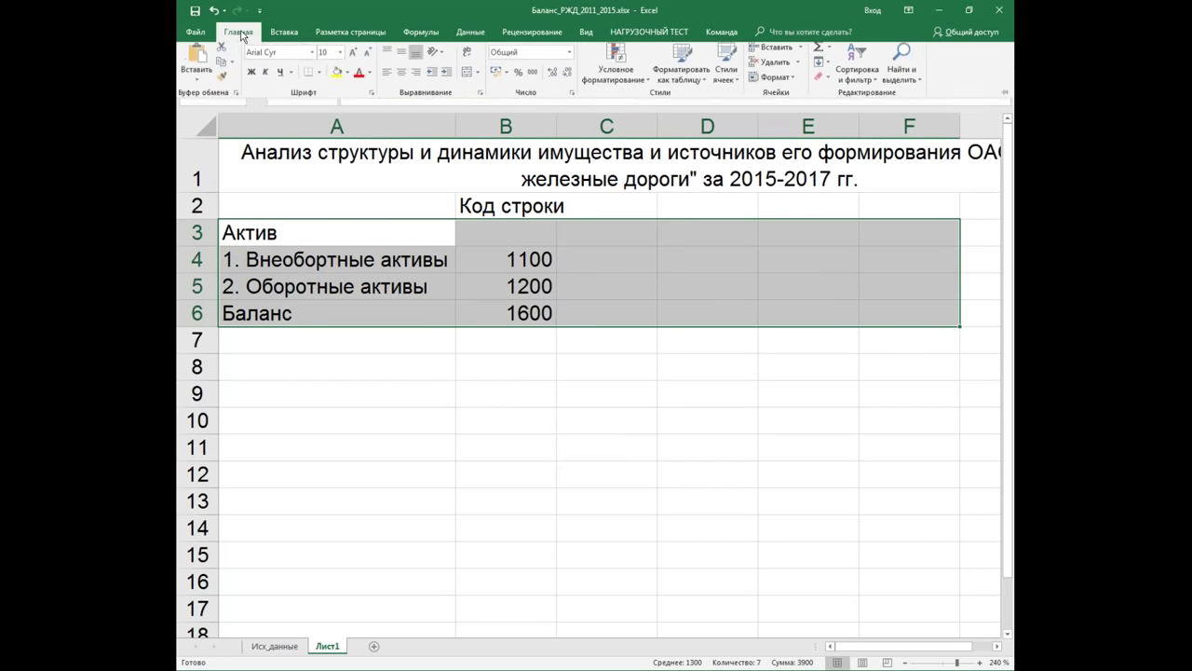
{"action": "left_click", "coordinate": [319, 76]}
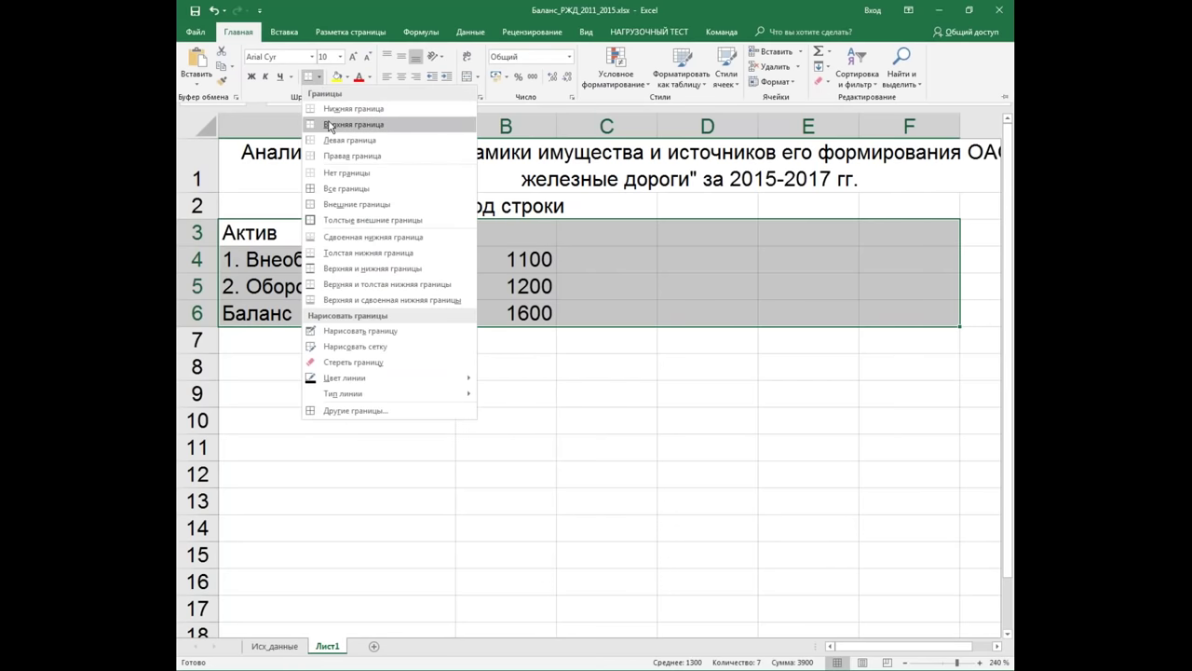
{"action": "left_click", "coordinate": [346, 188]}
{"action": "left_click", "coordinate": [636, 364]}
{"action": "left_click", "coordinate": [597, 232]}
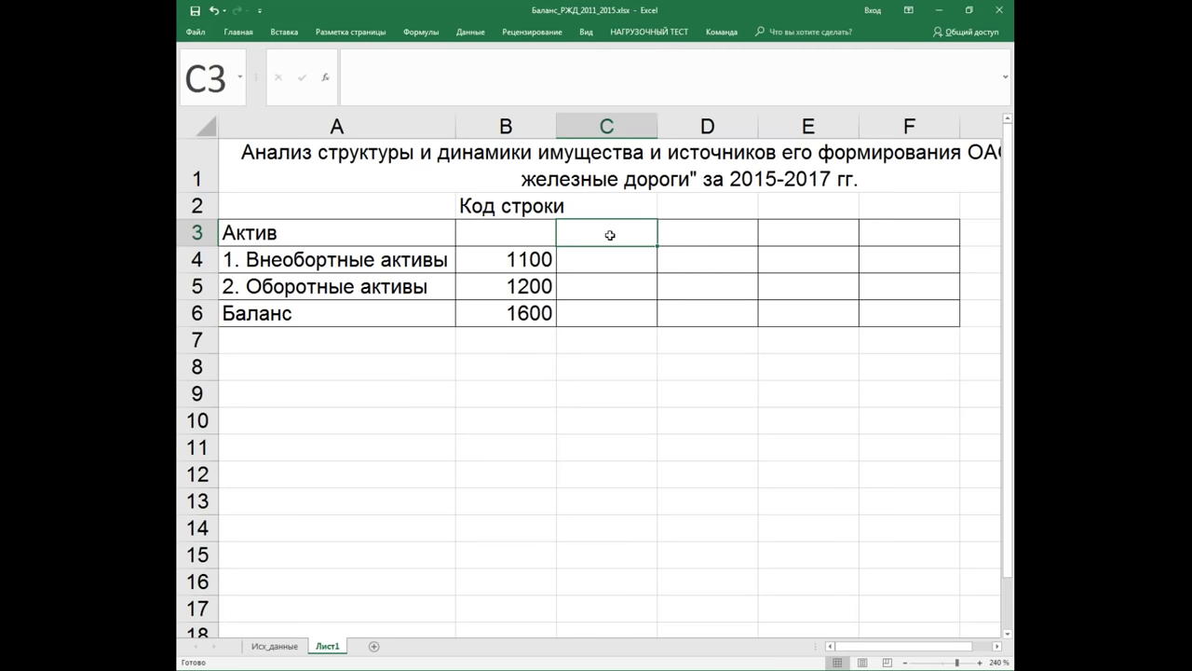
Step: Enter =Год_начала in C3 to show the start year 2015
{"action": "type", "text": "=го"}
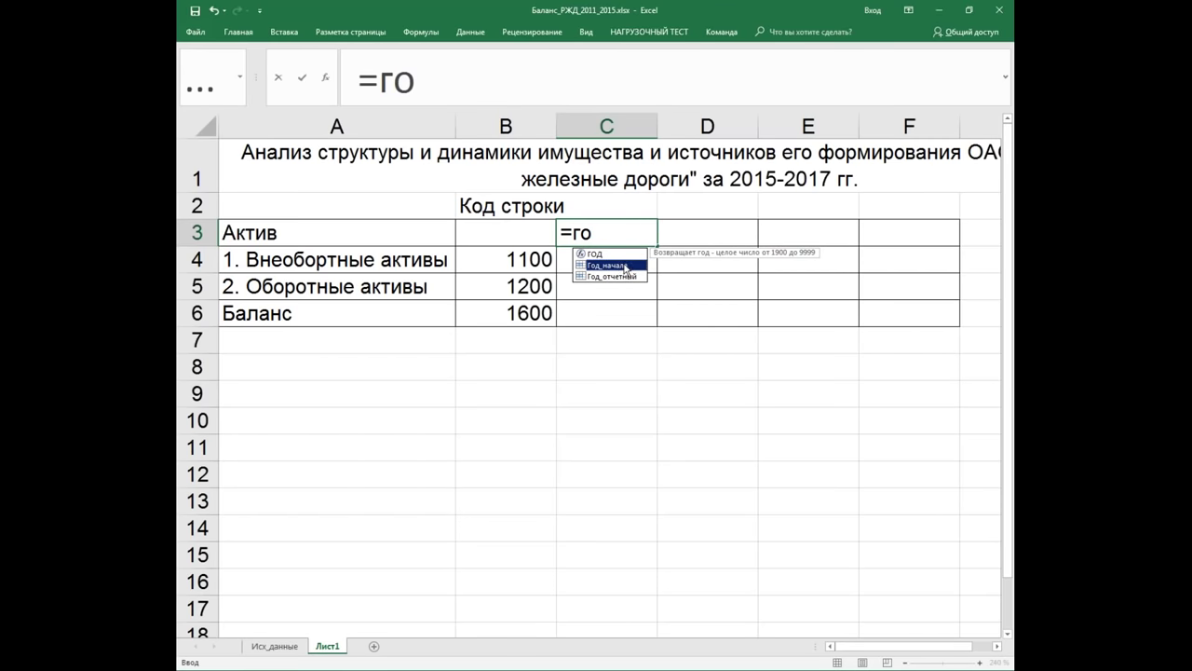
{"action": "key", "text": "Return"}
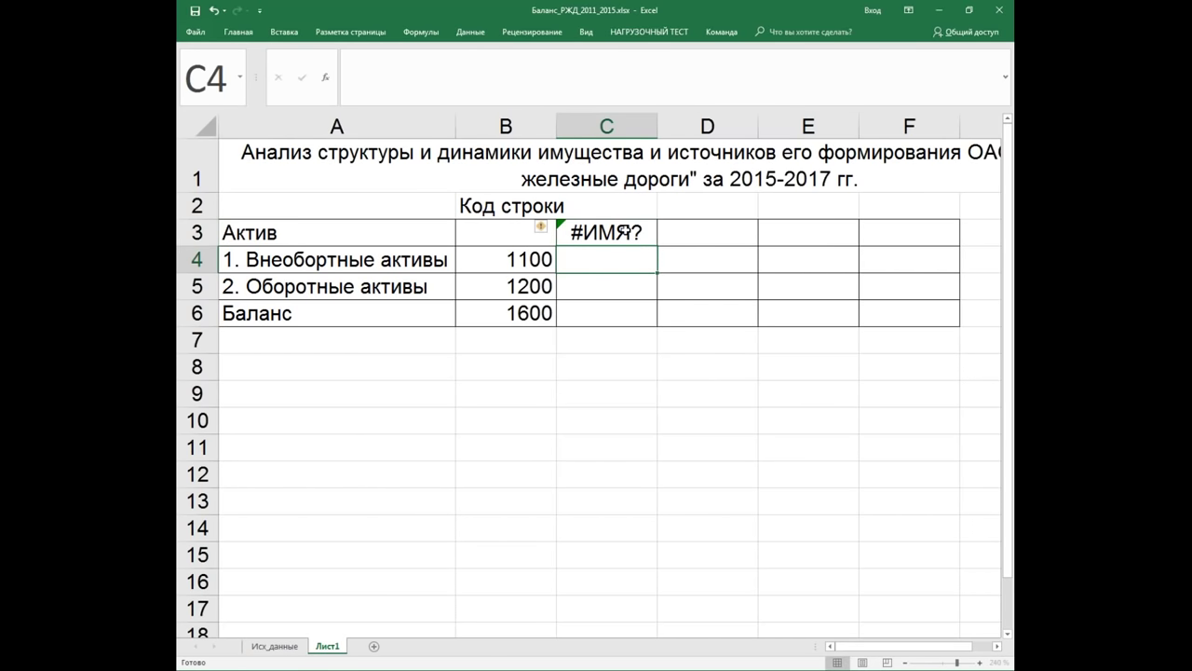
{"action": "left_click", "coordinate": [622, 231]}
{"action": "left_click", "coordinate": [423, 78]}
{"action": "type", "text": "д"}
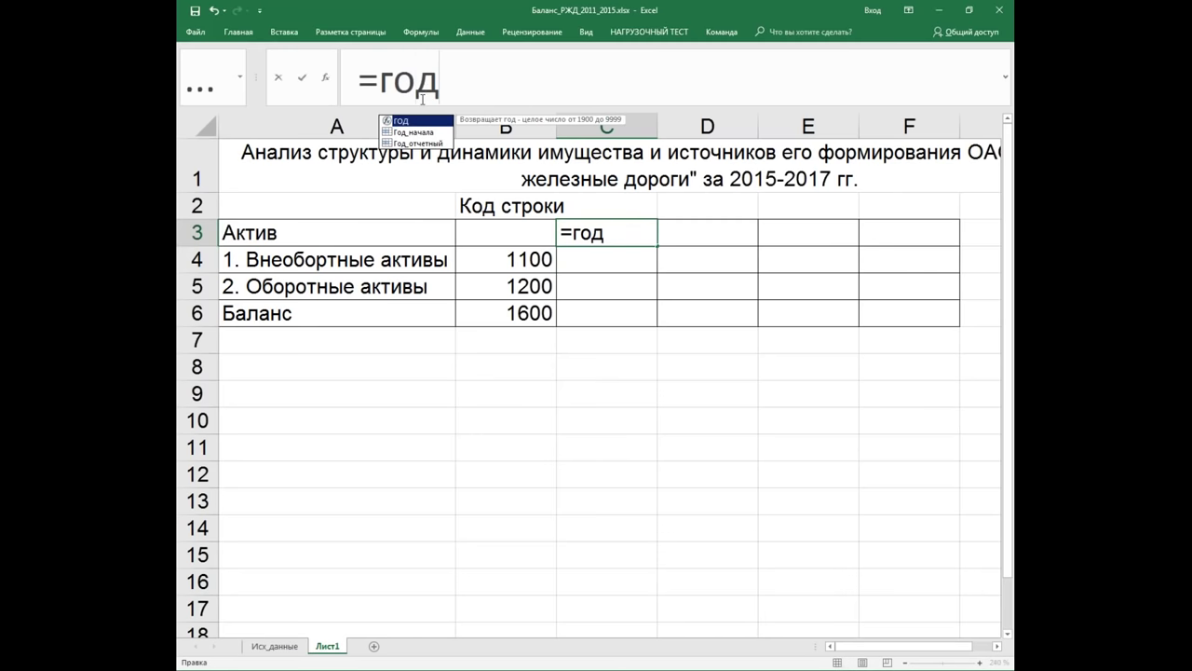
{"action": "double_click", "coordinate": [429, 124]}
{"action": "key", "text": "Return"}
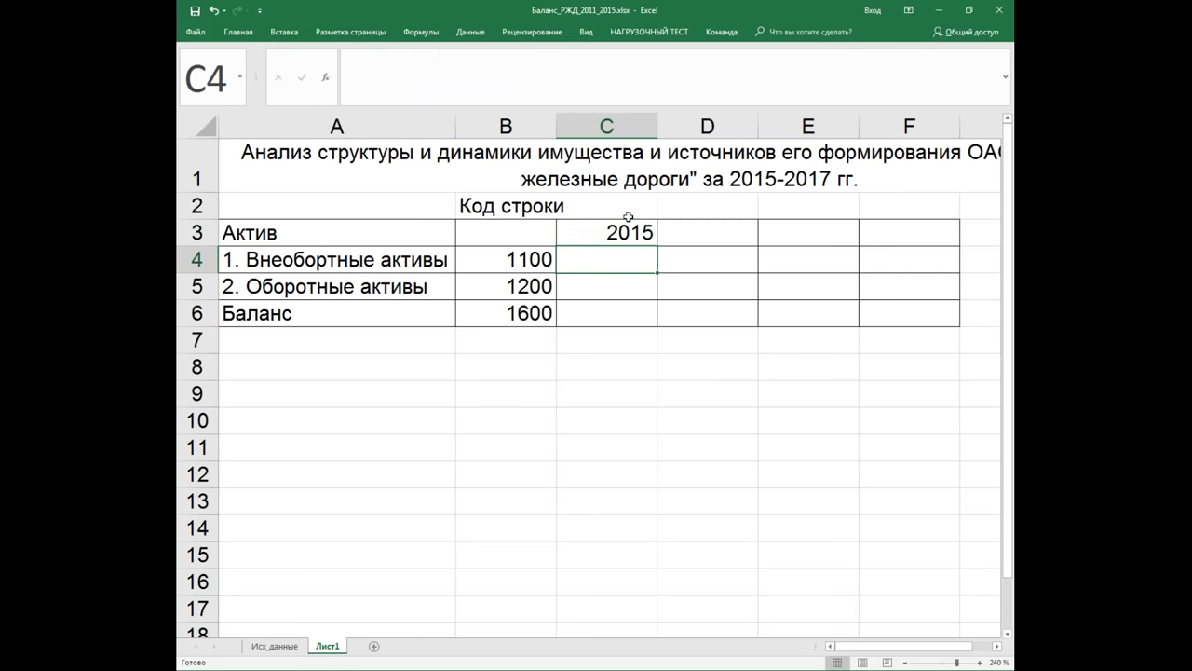
{"action": "left_click", "coordinate": [631, 226]}
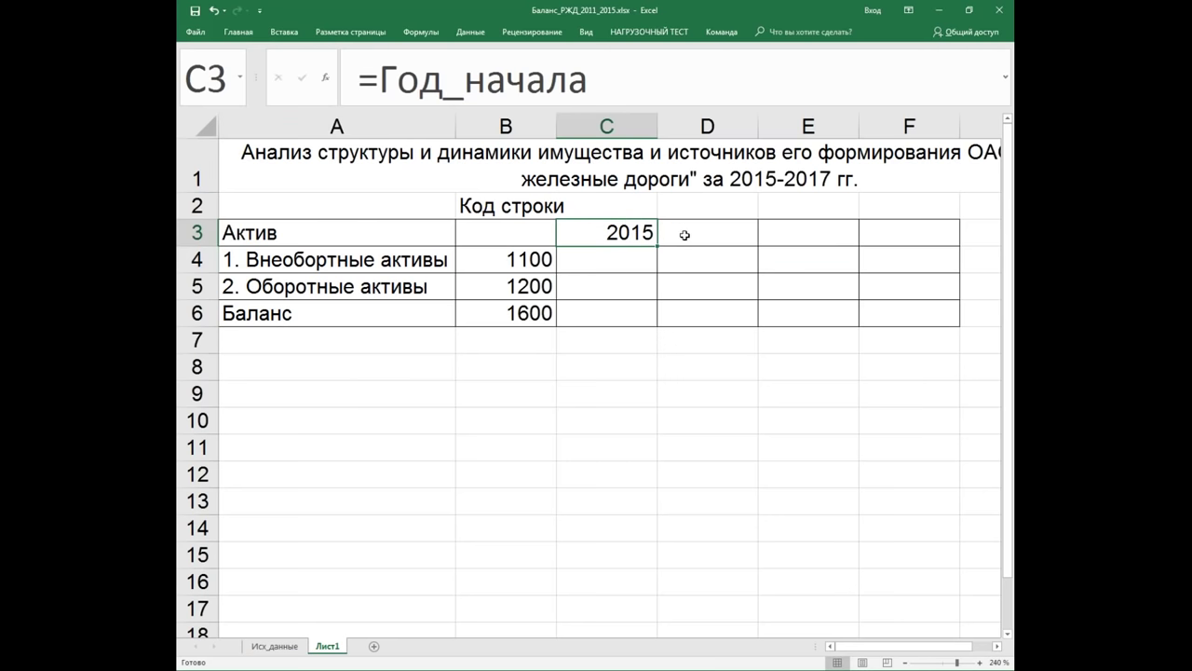
Step: Enter =C3+1 in D3 to show 2016
{"action": "left_click", "coordinate": [686, 235]}
{"action": "type", "text": "="}
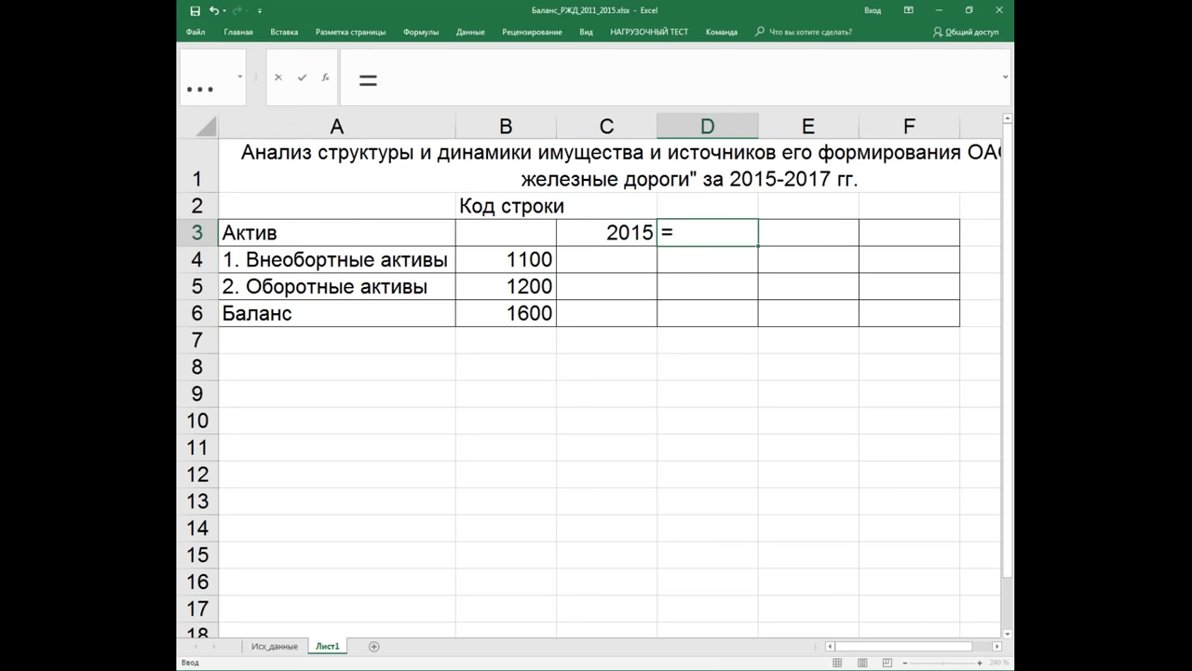
{"action": "left_click", "coordinate": [631, 230]}
{"action": "type", "text": "+"}
{"action": "type", "text": "1"}
{"action": "key", "text": "Return"}
Step: Enter =Год_отчетный in E3 for 2017, then select the value cells C4:E6
{"action": "left_click", "coordinate": [796, 240]}
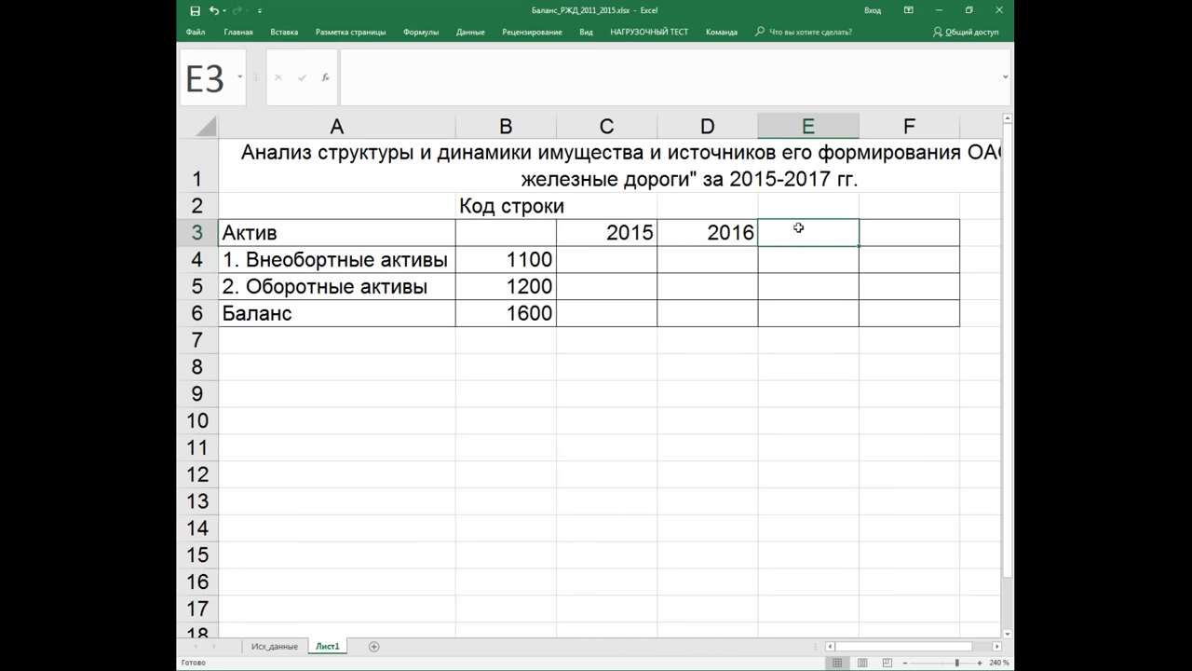
{"action": "type", "text": "=год"}
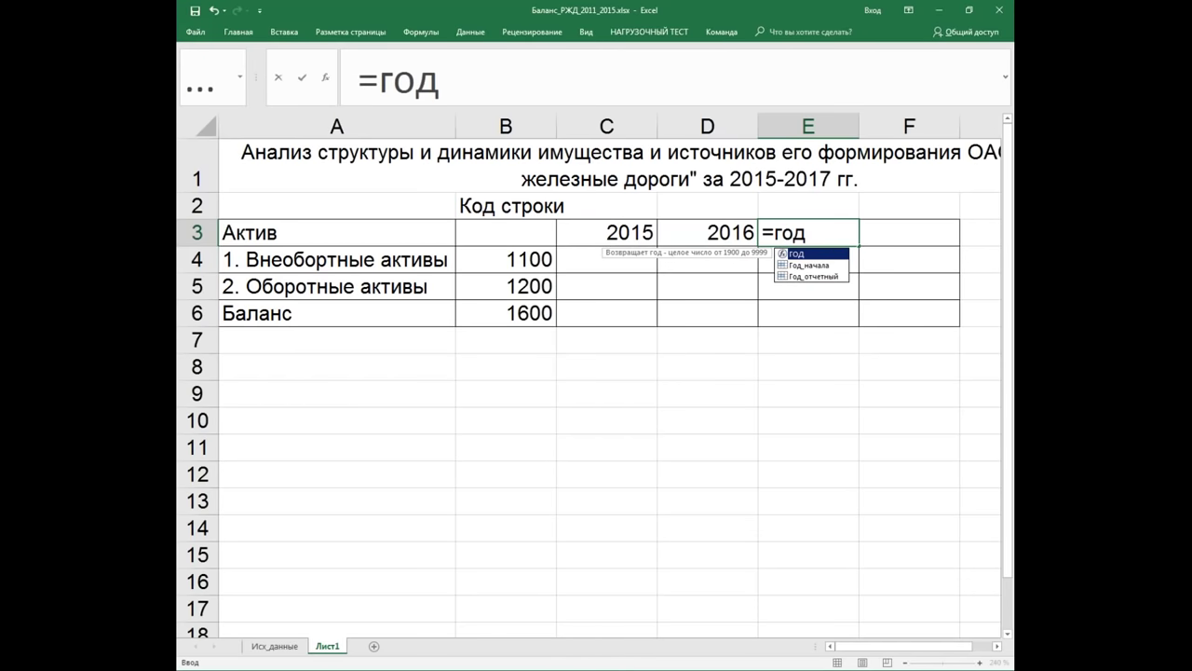
{"action": "double_click", "coordinate": [828, 277]}
{"action": "key", "text": "Return"}
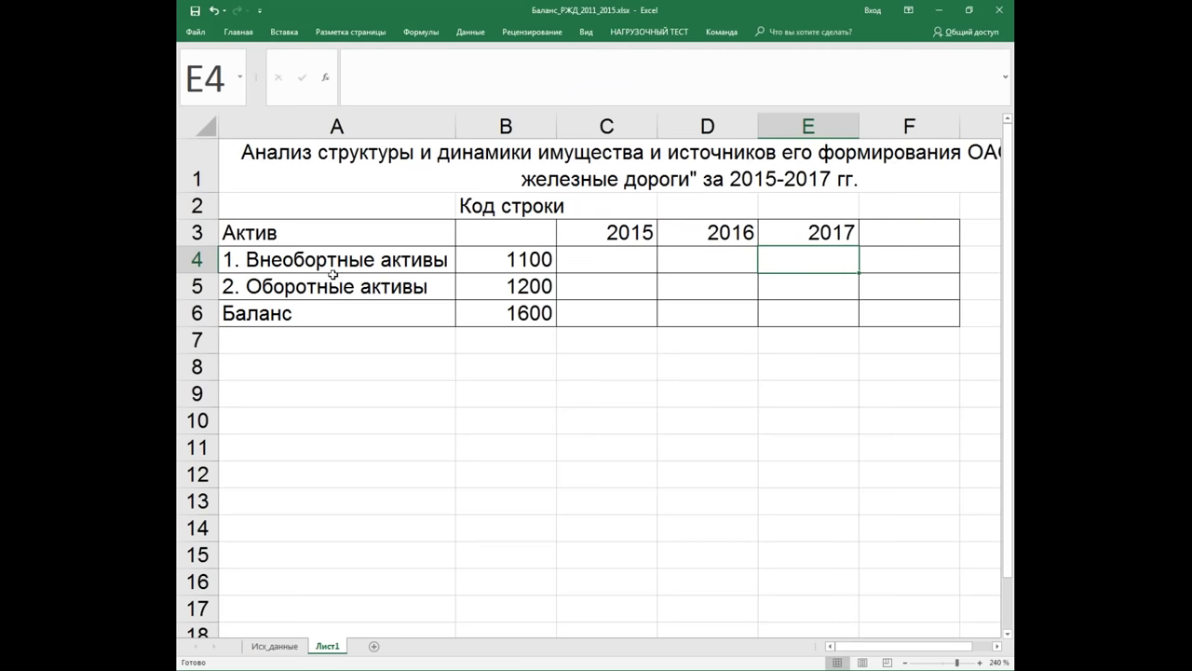
{"action": "left_click_drag", "start_coordinate": [571, 265], "coordinate": [796, 322]}
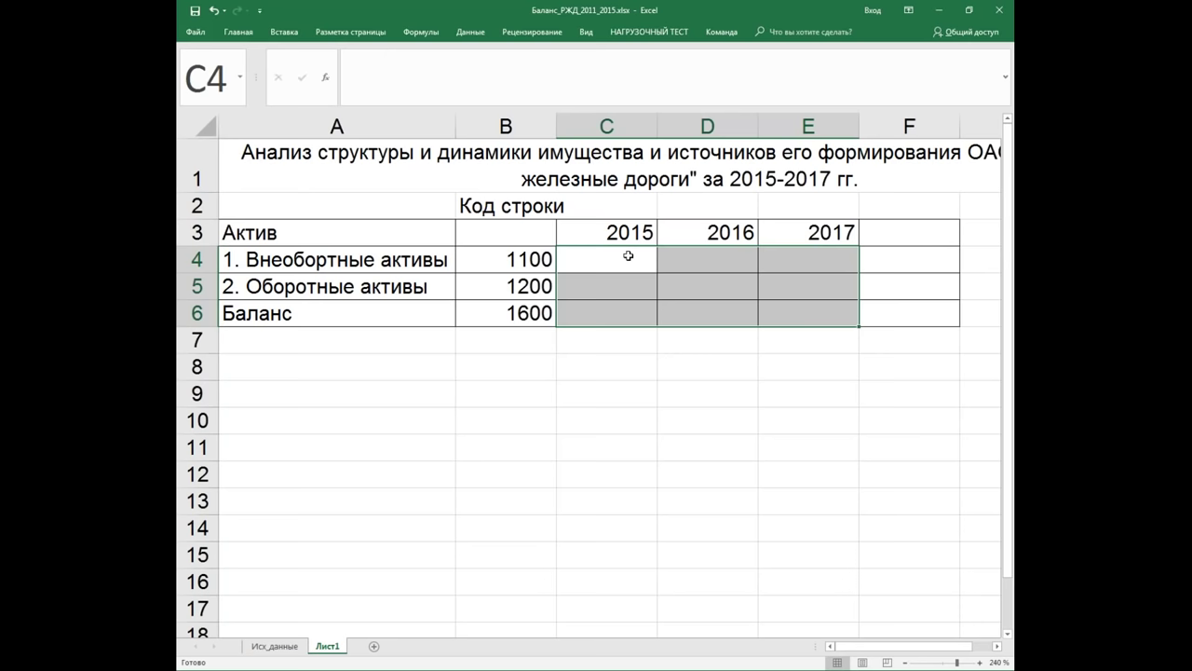
Step: Review the 2015–2017 values in row 10 of Исх_данные against code 1100 on Лист1
{"action": "left_click", "coordinate": [287, 645]}
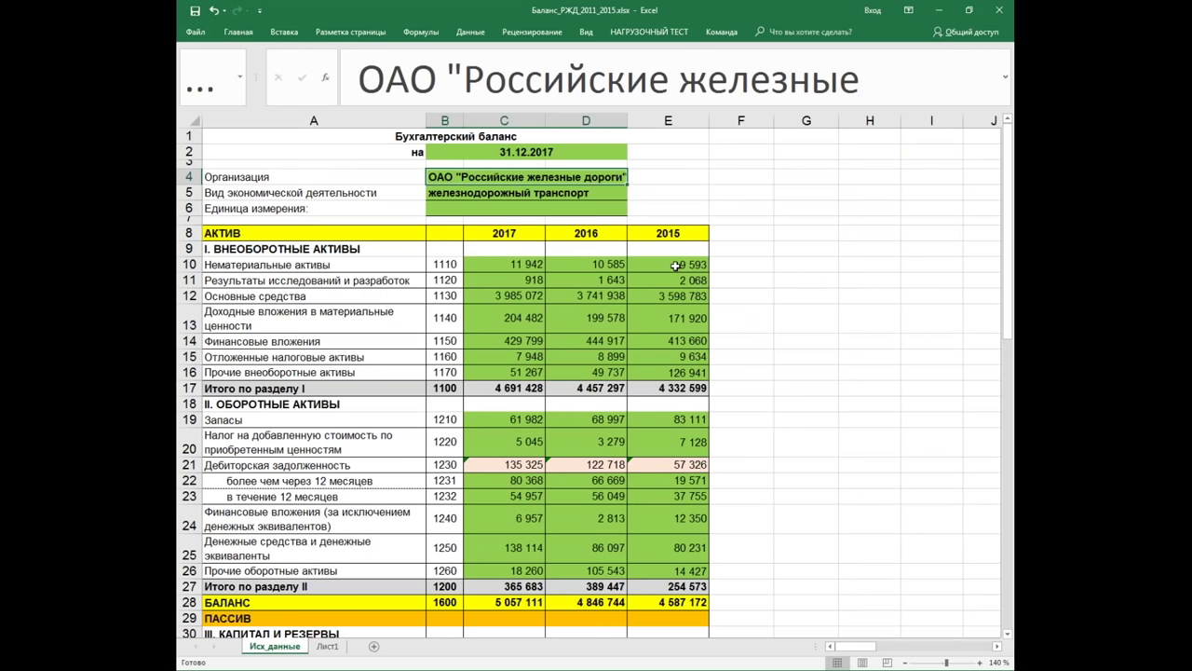
{"action": "left_click", "coordinate": [674, 266]}
{"action": "left_click", "coordinate": [616, 266]}
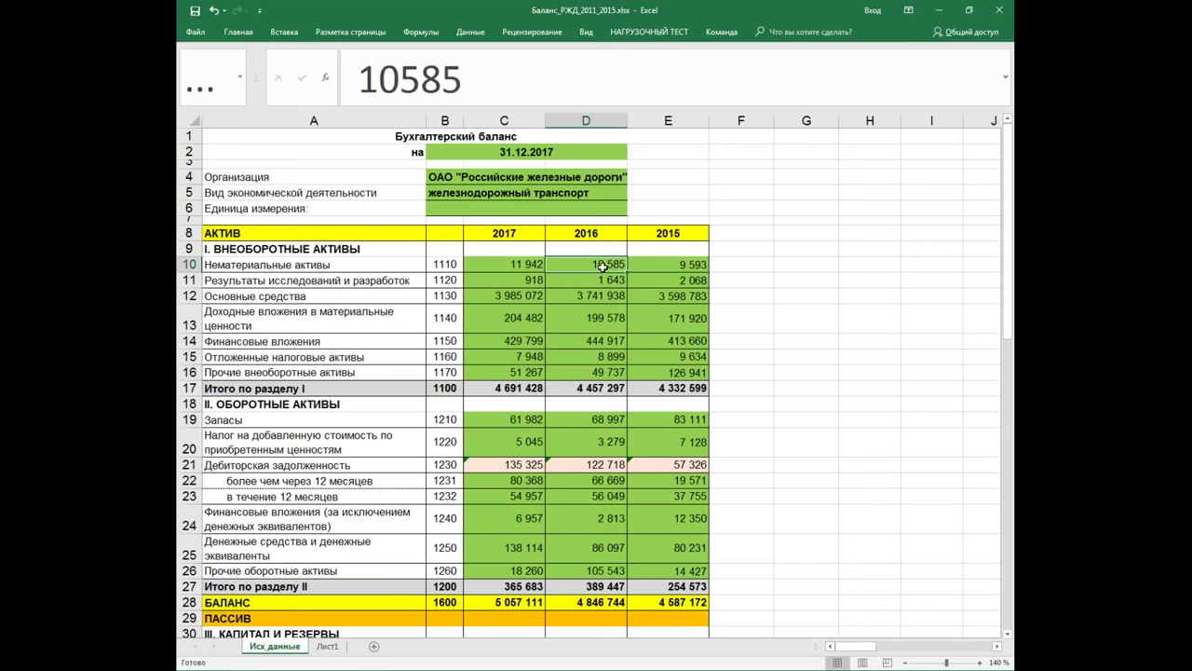
{"action": "left_click", "coordinate": [514, 264]}
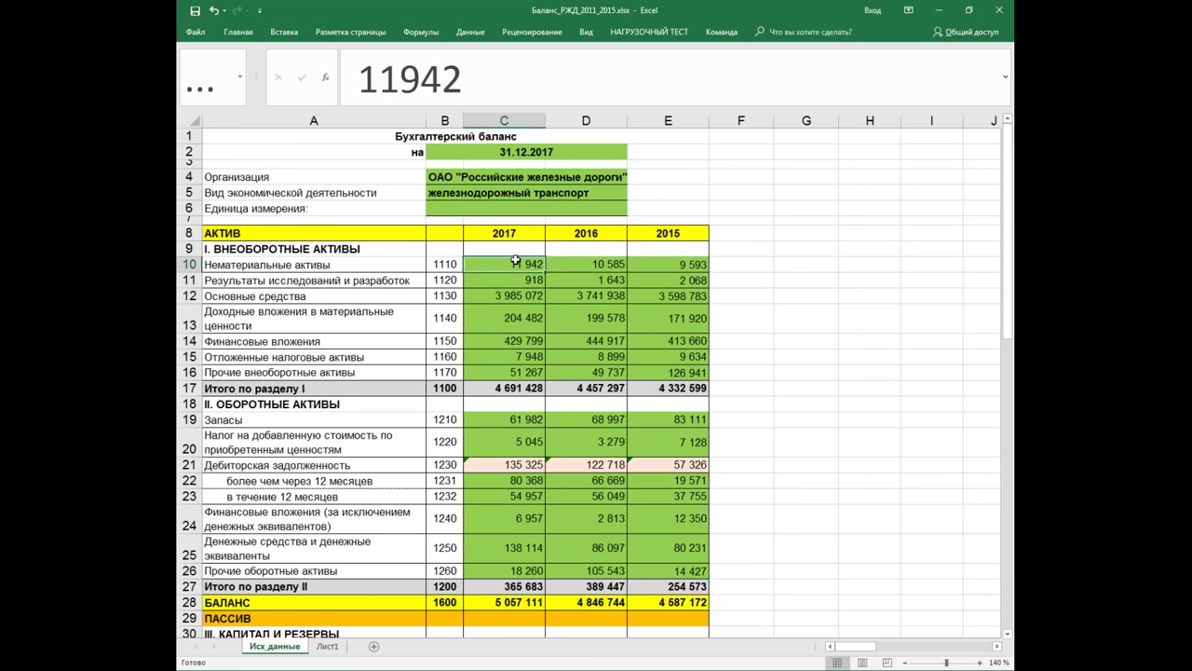
{"action": "left_click", "coordinate": [327, 646]}
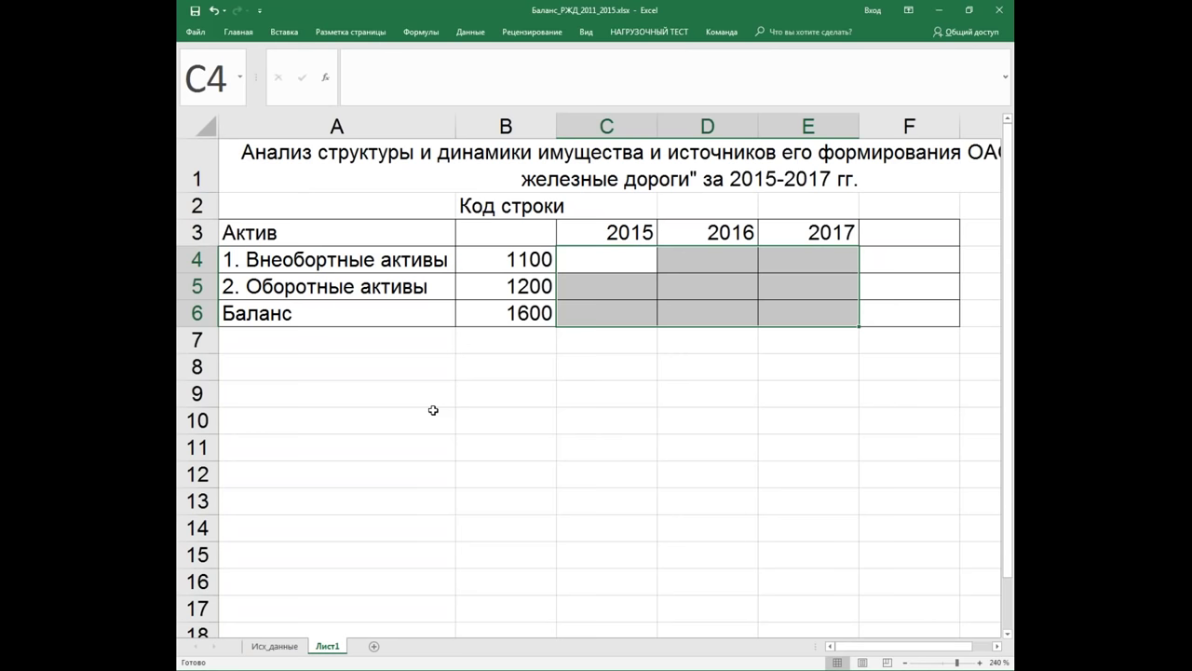
{"action": "left_click", "coordinate": [510, 257]}
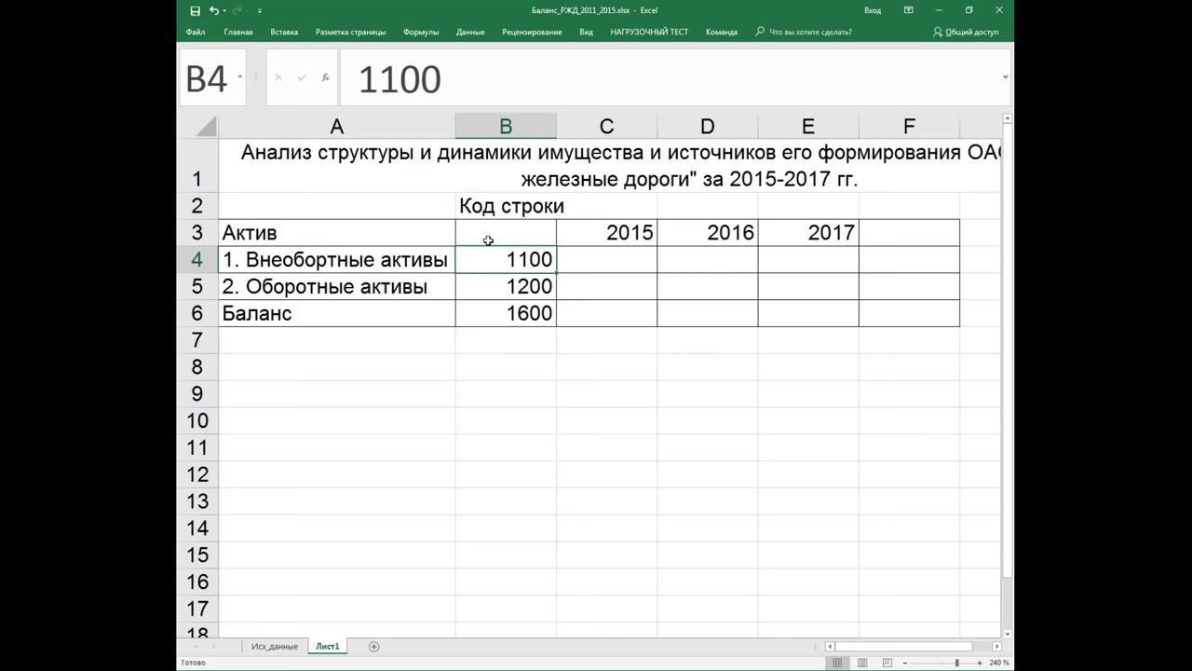
{"action": "left_click", "coordinate": [296, 649]}
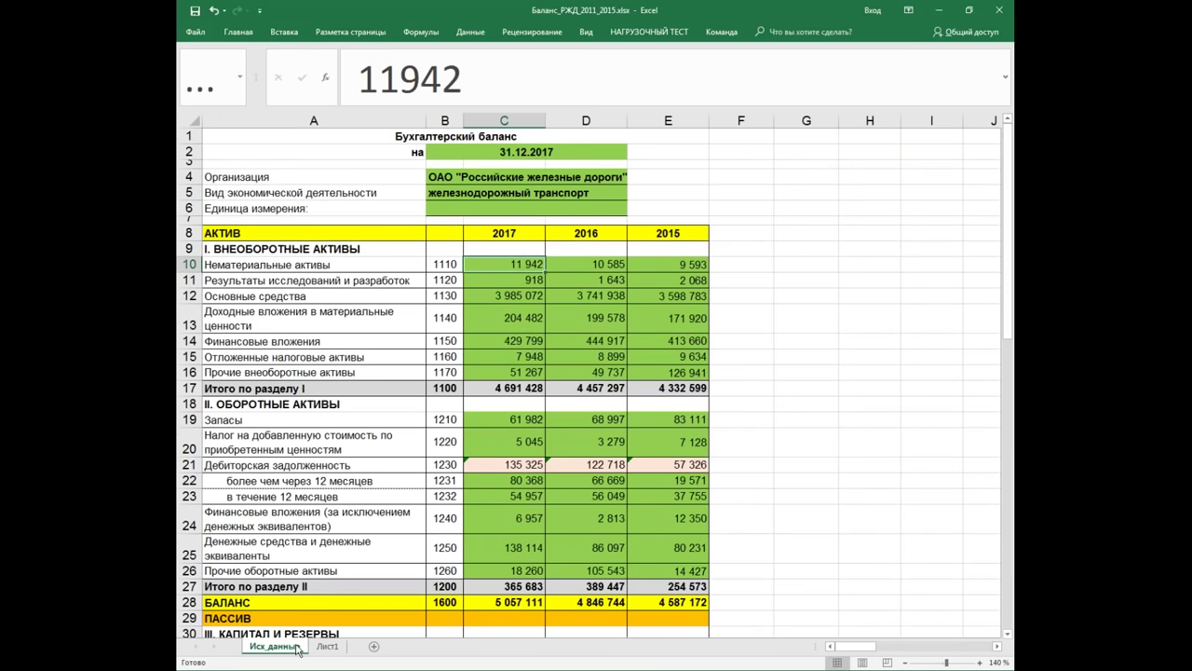
Step: Select the balance table B8:E52 down to the БАЛАНС row, then scroll back to the top
{"action": "left_click", "coordinate": [448, 234]}
{"action": "left_click_drag", "start_coordinate": [448, 234], "coordinate": [673, 549]}
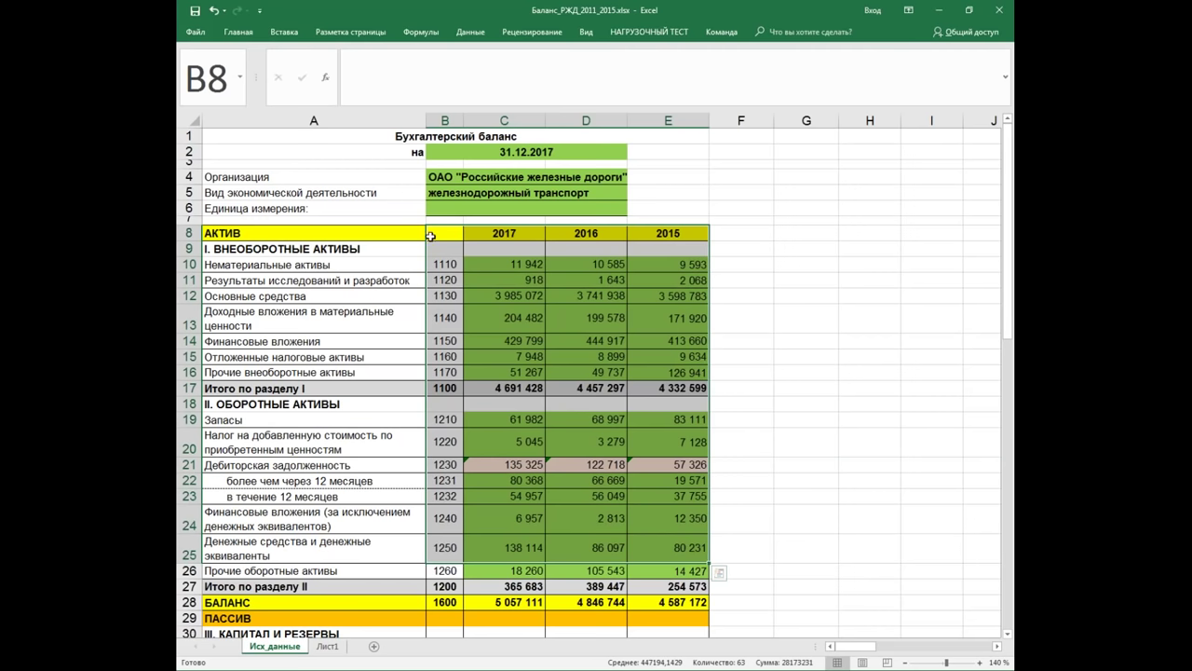
{"action": "left_click", "coordinate": [508, 234]}
{"action": "left_click_drag", "start_coordinate": [507, 234], "coordinate": [678, 667]}
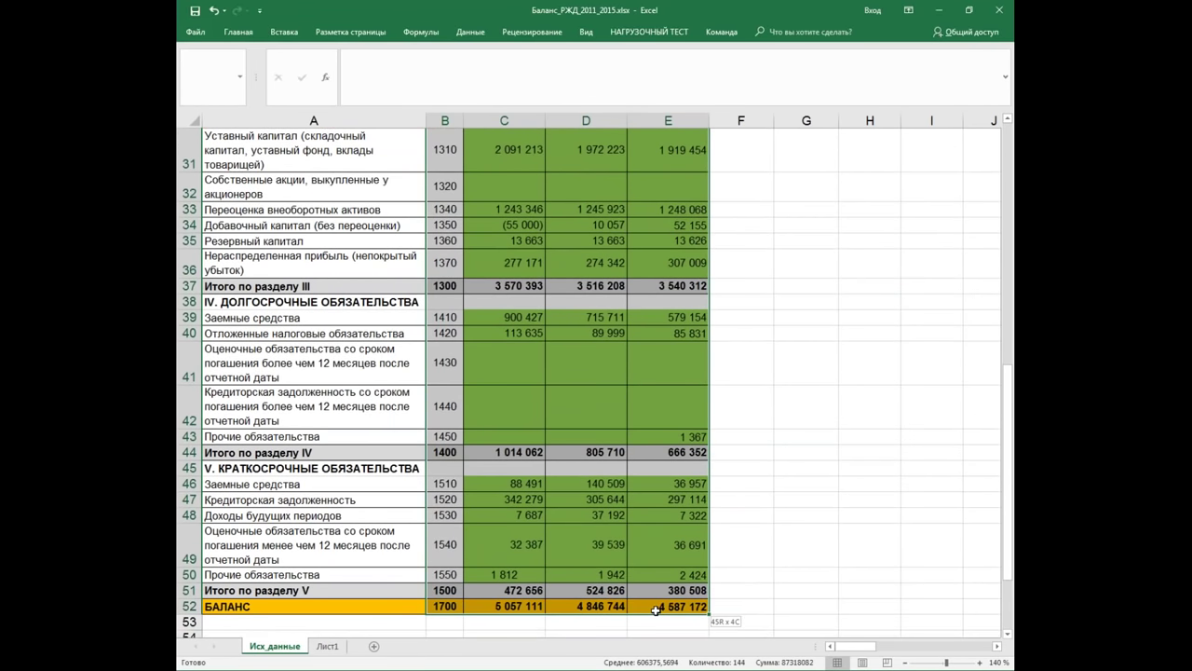
{"action": "left_click_drag", "start_coordinate": [678, 667], "coordinate": [657, 606]}
{"action": "scroll", "coordinate": [973, 470], "scroll_direction": "up", "scroll_amount": 9}
{"action": "scroll", "coordinate": [973, 470], "scroll_direction": "up", "scroll_amount": 1}
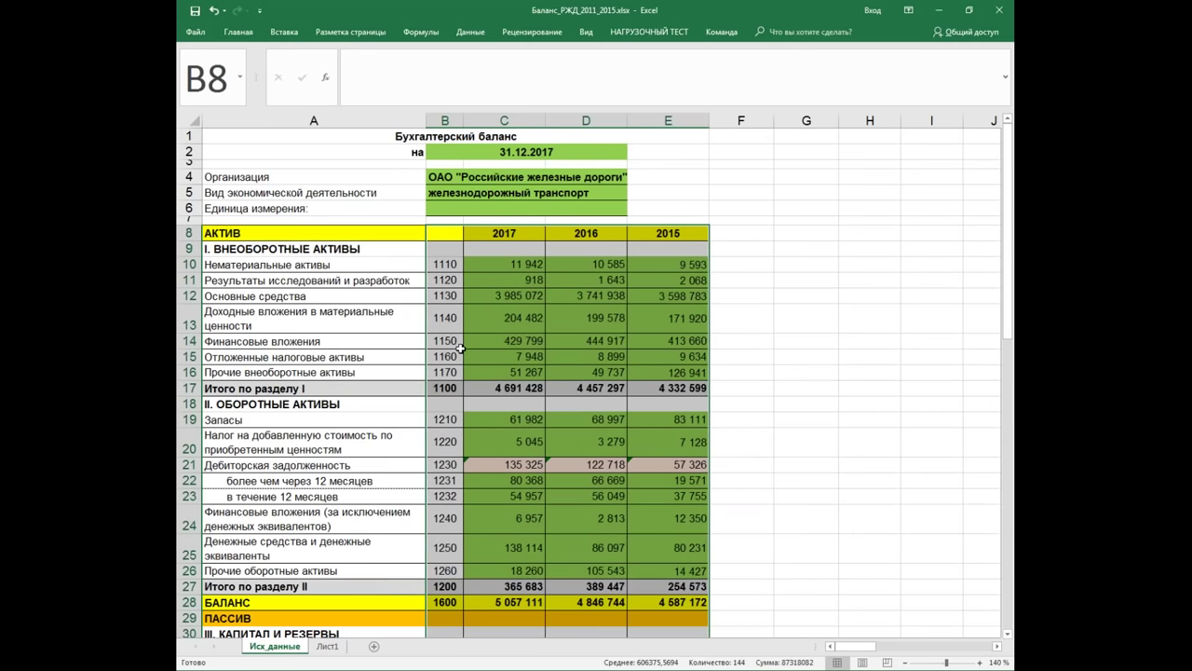
Step: Name the selected range B8:E52 Баланс via Присвоить имя
{"action": "right_click", "coordinate": [458, 235]}
{"action": "left_click", "coordinate": [536, 493]}
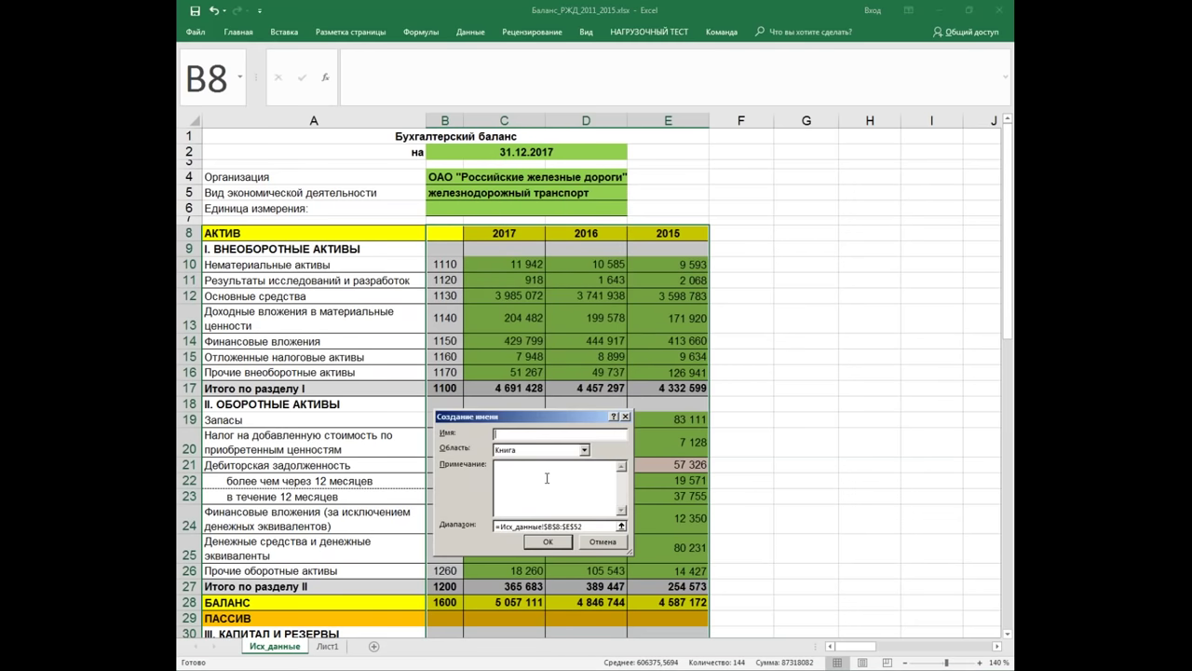
{"action": "left_click_drag", "start_coordinate": [566, 421], "coordinate": [700, 142]}
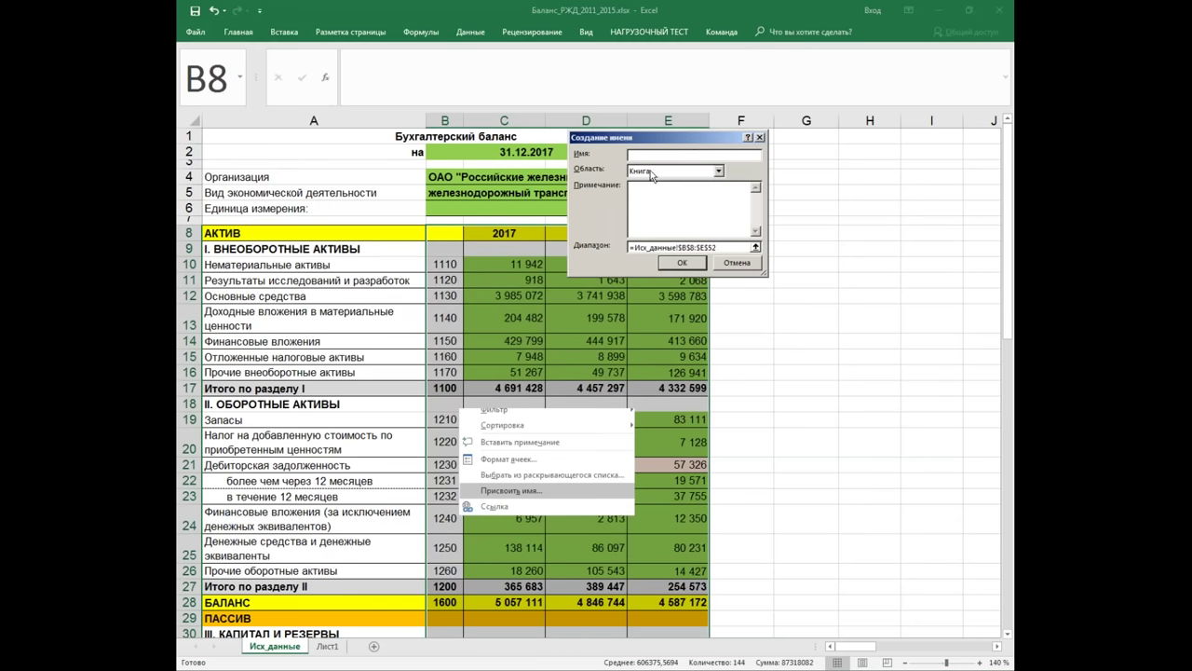
{"action": "type", "text": "Баланс"}
{"action": "left_click", "coordinate": [694, 265]}
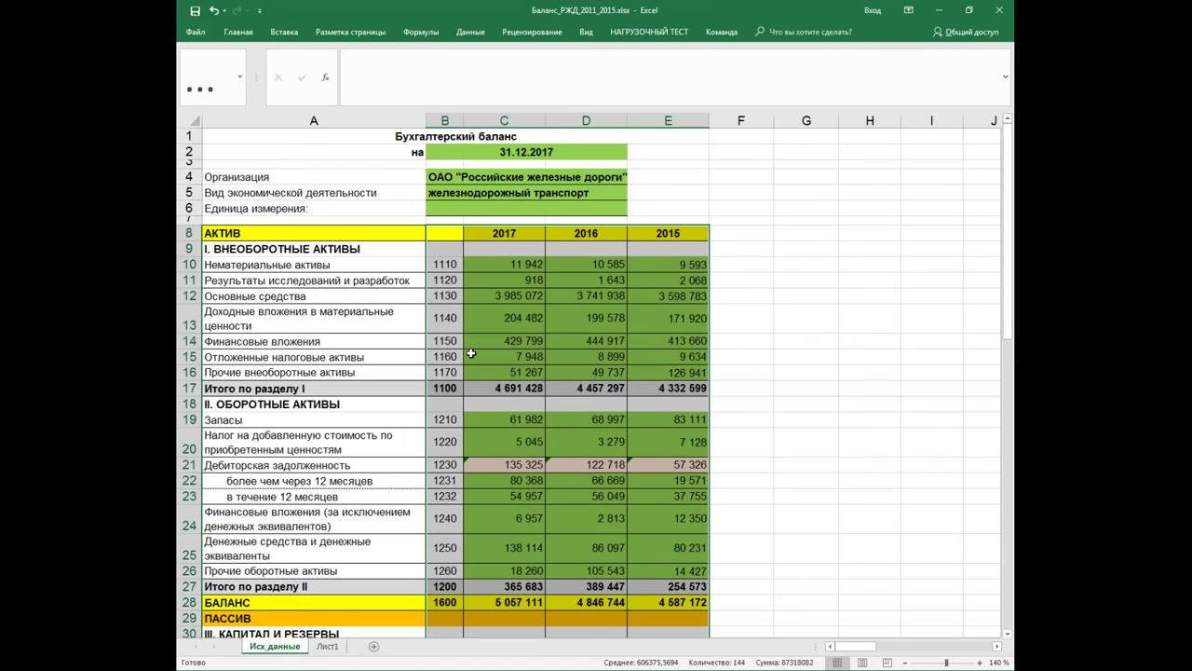
Step: Inspect C8's =ГОД(B2) formula and select the year headers in row 8
{"action": "left_click", "coordinate": [501, 234]}
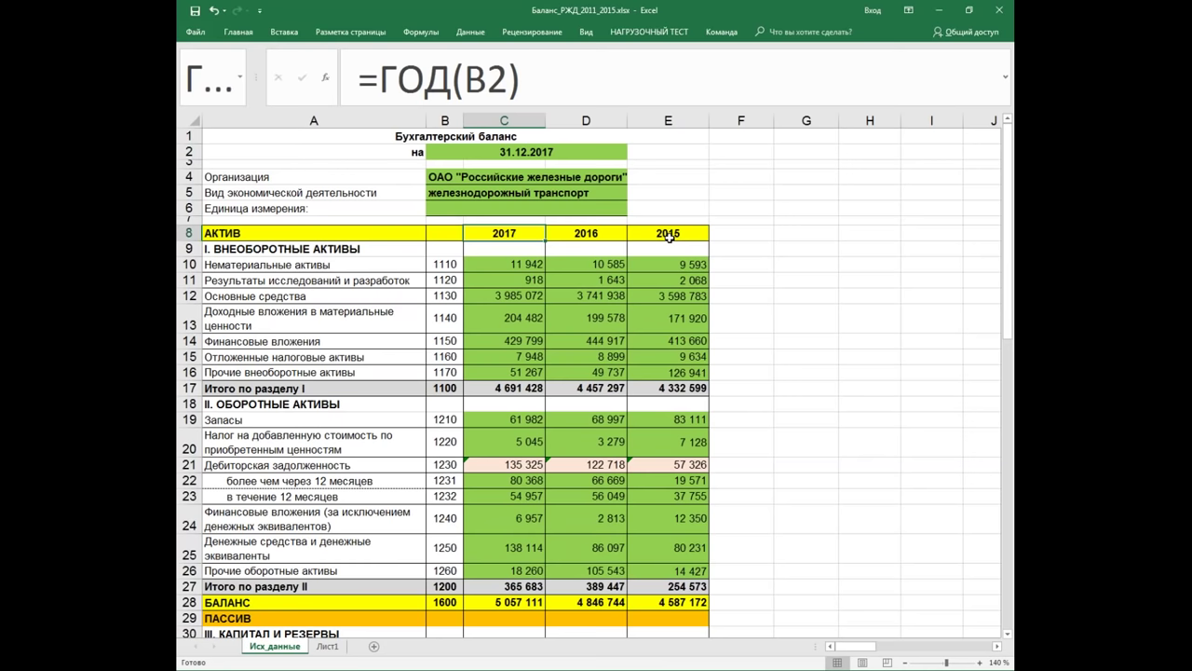
{"action": "left_click", "coordinate": [503, 233]}
{"action": "left_click", "coordinate": [443, 230]}
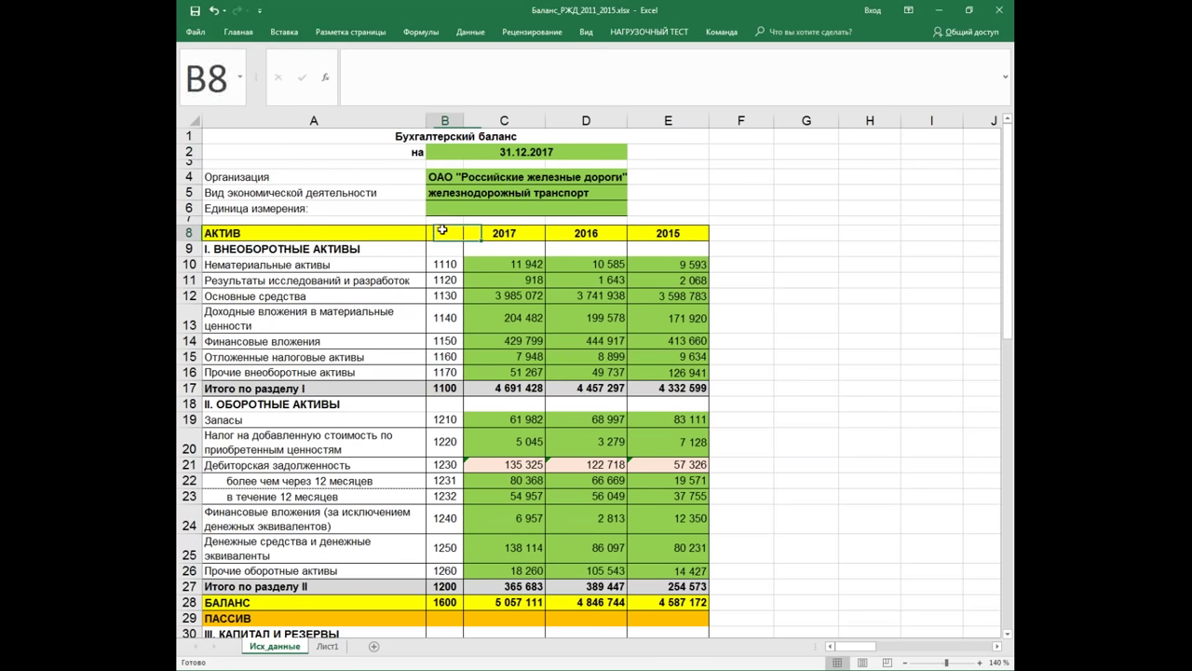
{"action": "left_click_drag", "start_coordinate": [485, 232], "coordinate": [684, 233]}
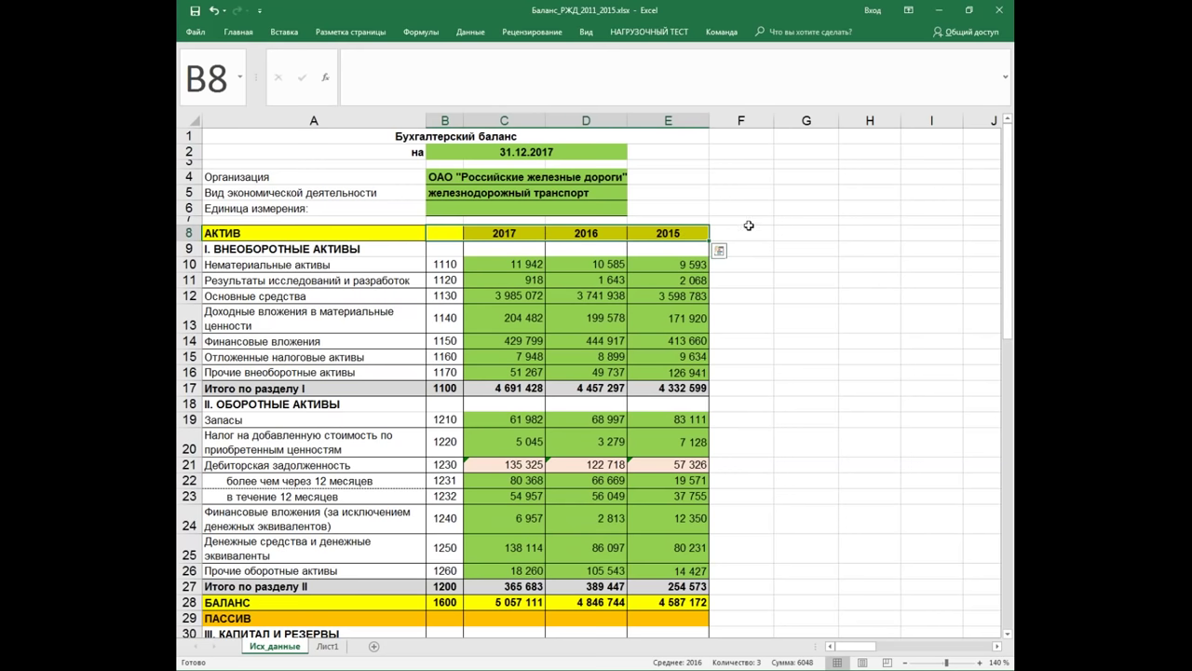
Step: Enter the years 2017 in G8 and 2016 in H8
{"action": "left_click", "coordinate": [793, 235]}
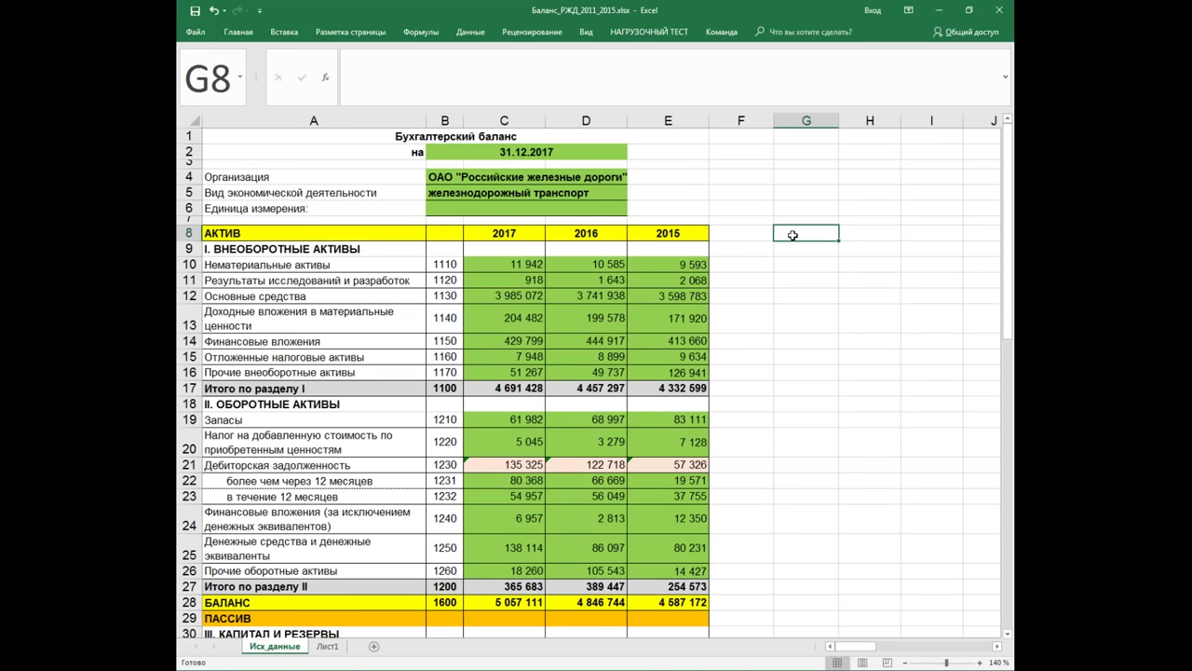
{"action": "type", "text": "2017"}
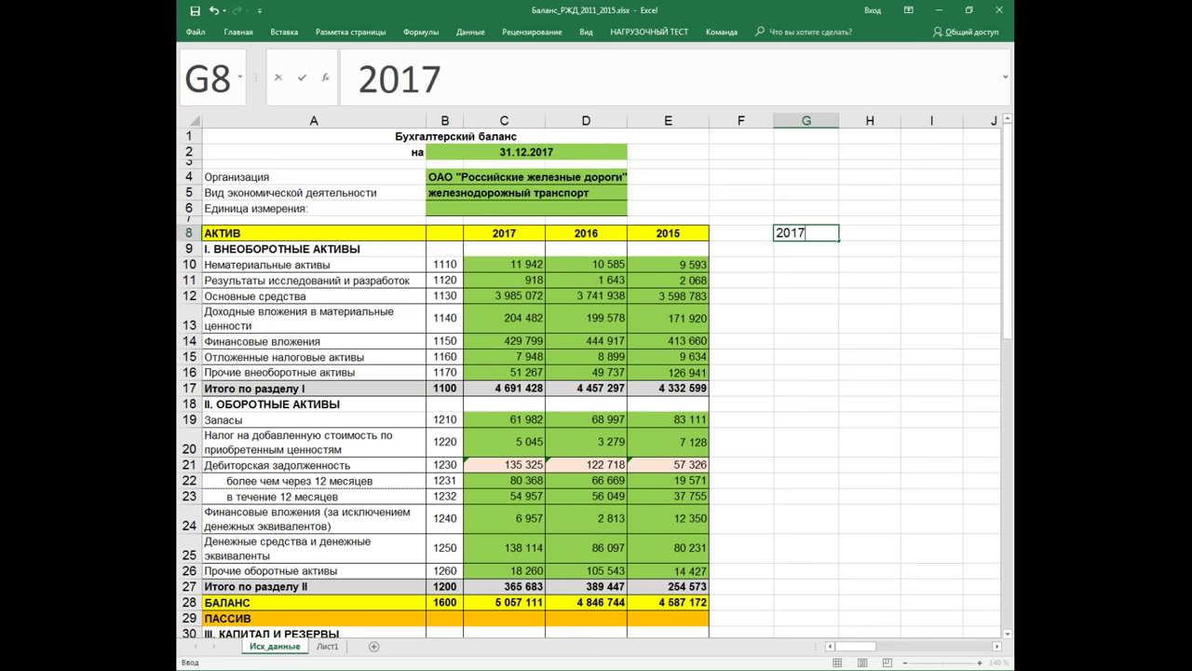
{"action": "left_click", "coordinate": [861, 232]}
{"action": "type", "text": "2016"}
{"action": "key", "text": "Tab"}
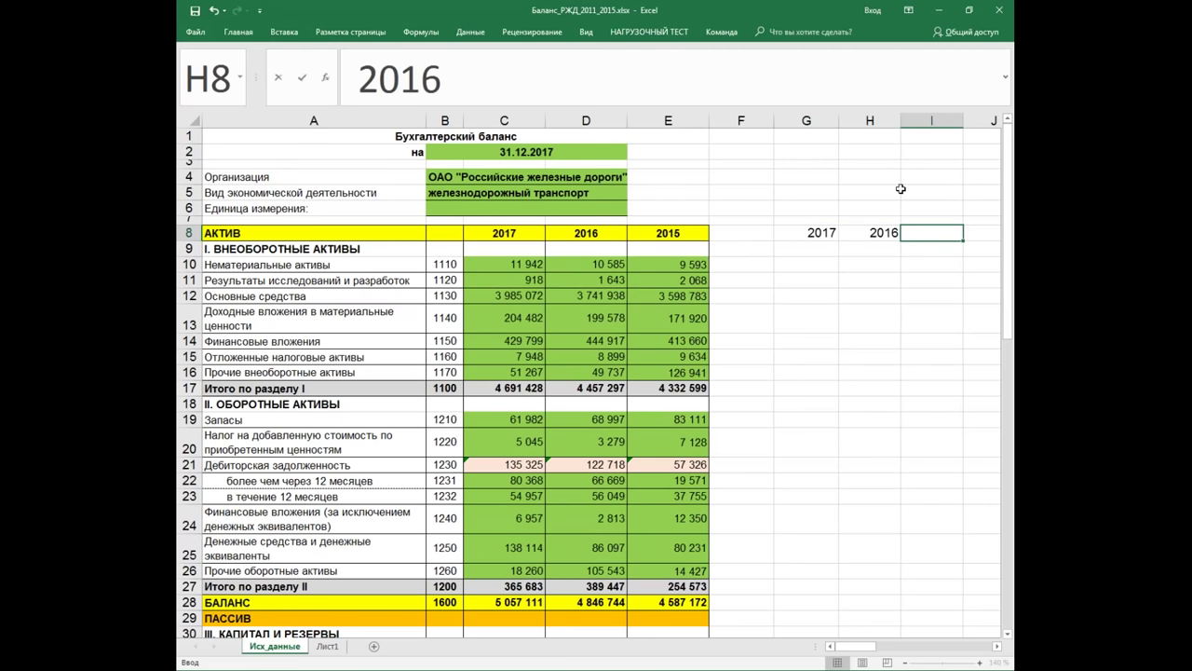
Step: Correct I8 to 2015 via the formula bar, cancelling the accidental replace prompt
{"action": "type", "text": "2016"}
{"action": "key", "text": "BackSpace"}
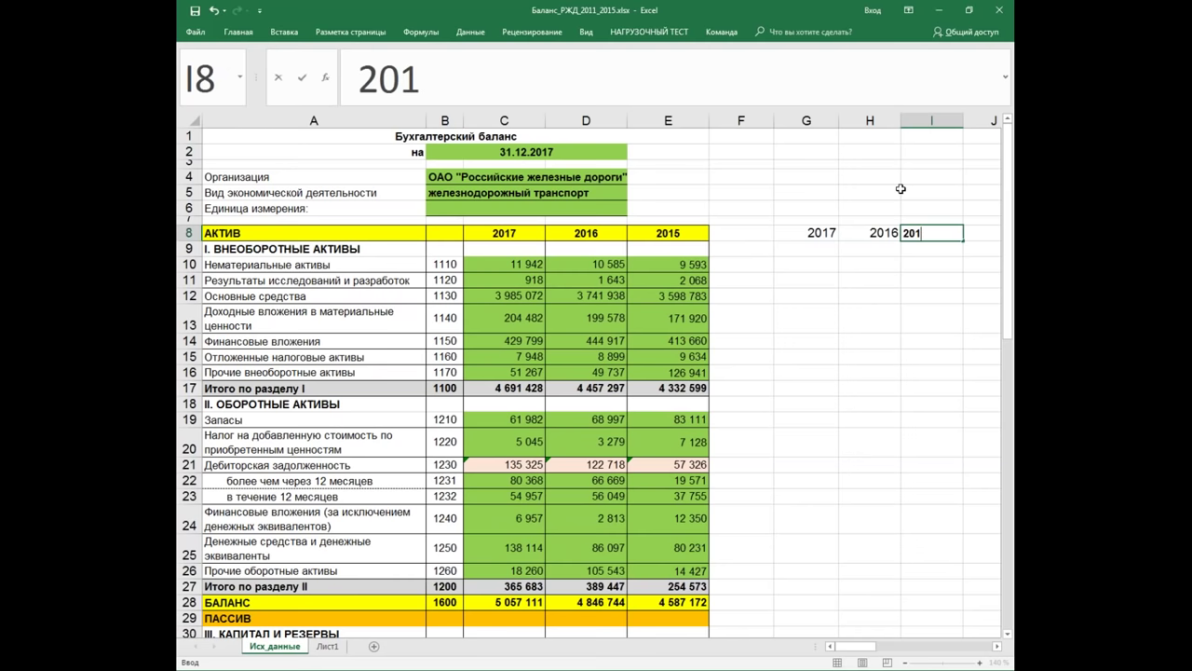
{"action": "type", "text": "6"}
{"action": "key", "text": "Return"}
{"action": "left_click_drag", "start_coordinate": [944, 238], "coordinate": [944, 231]}
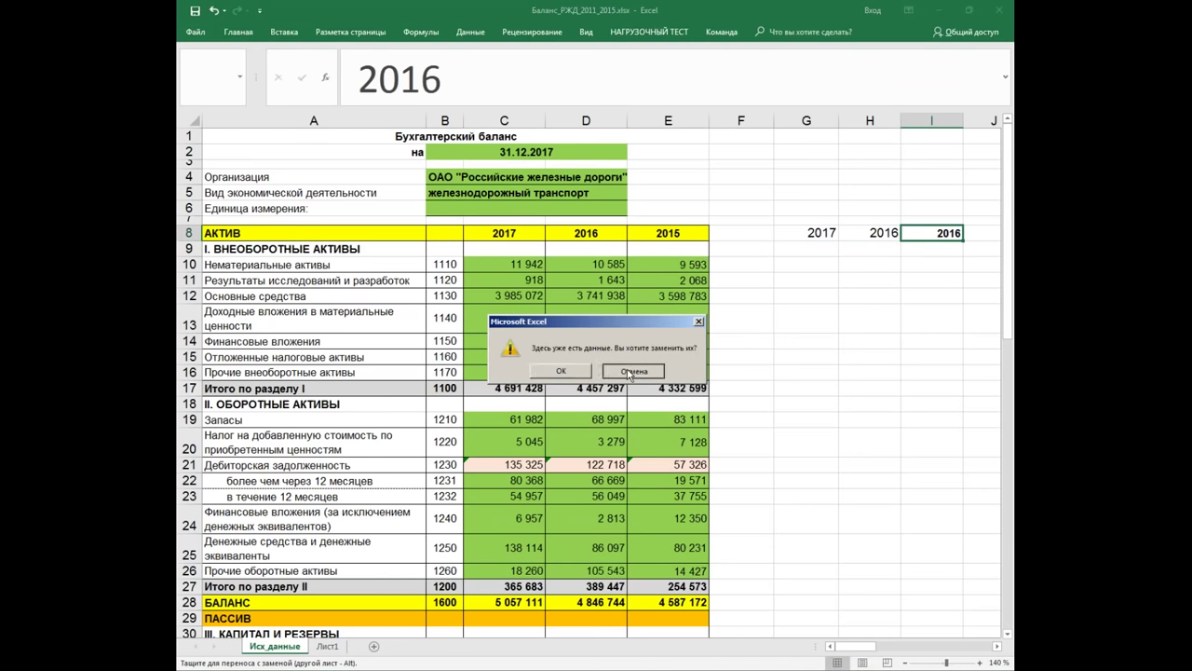
{"action": "left_click", "coordinate": [647, 373]}
{"action": "left_click", "coordinate": [945, 234]}
{"action": "left_click", "coordinate": [445, 80]}
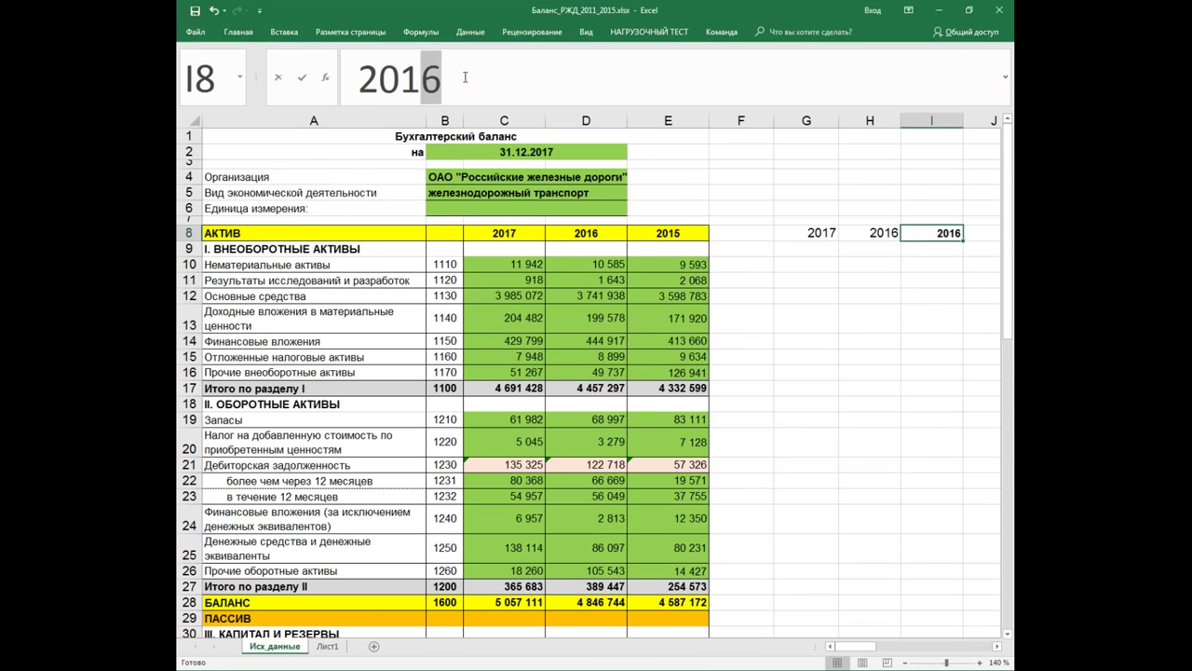
{"action": "key", "text": "BackSpace"}
{"action": "type", "text": "5"}
{"action": "left_click", "coordinate": [806, 245]}
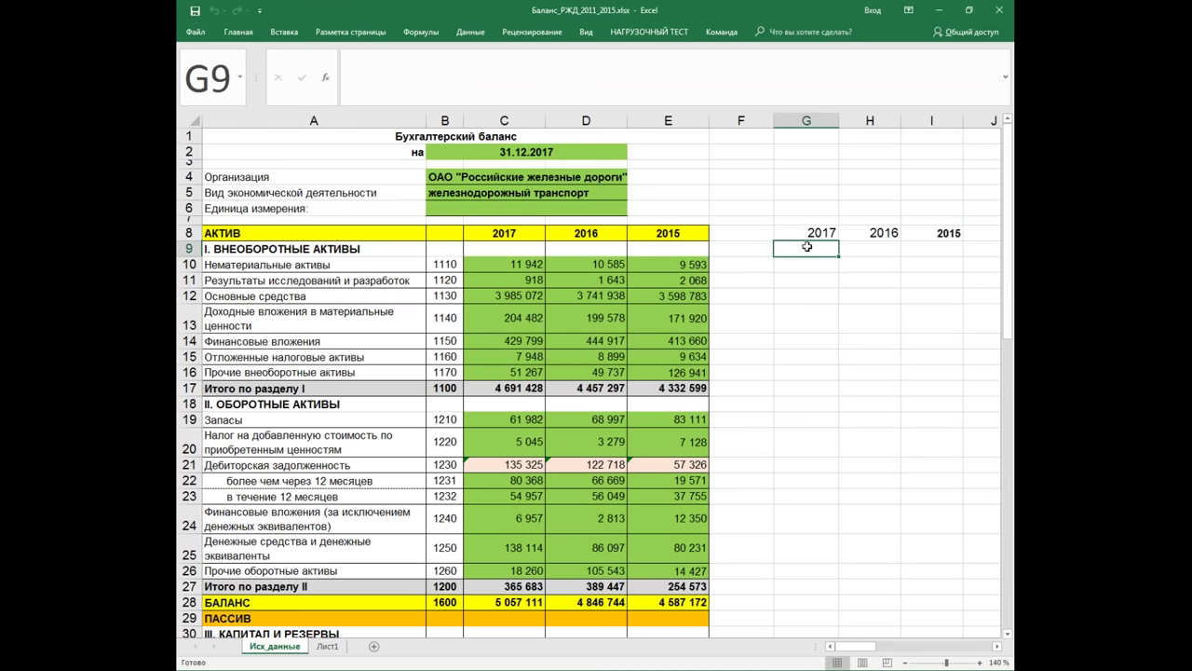
Step: Enter =ПОИСКПОЗ(G8;$B$8:$E$8;0) in G9 with the header range locked absolute
{"action": "type", "text": "=По"}
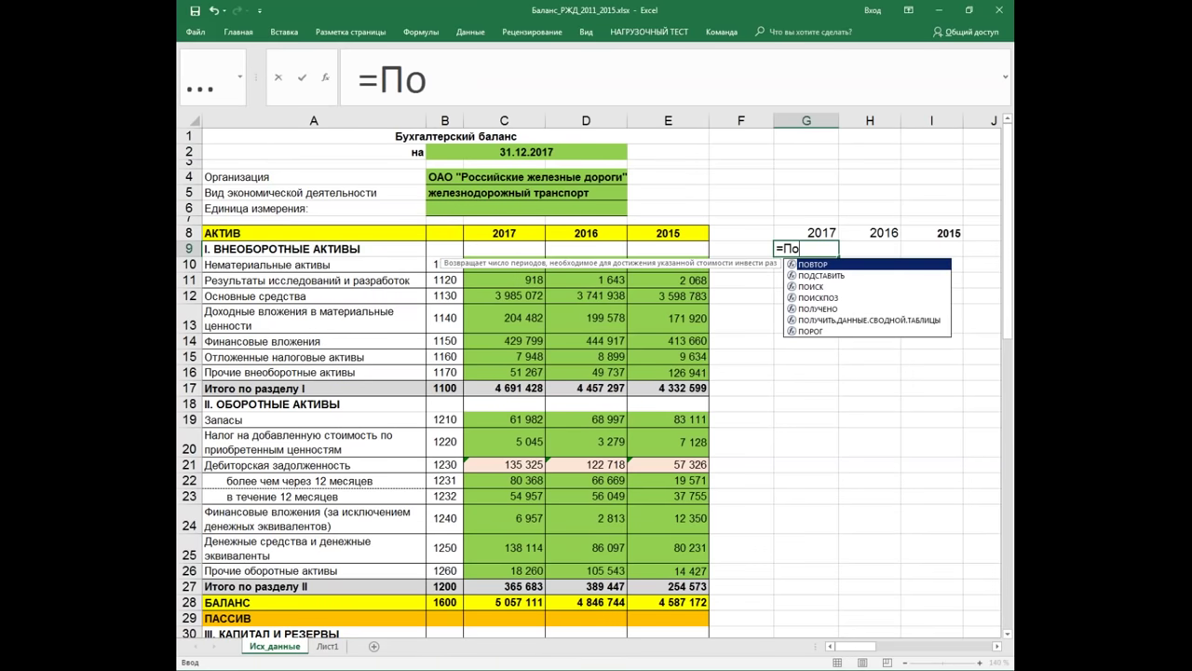
{"action": "type", "text": "и"}
{"action": "key", "text": "Down"}
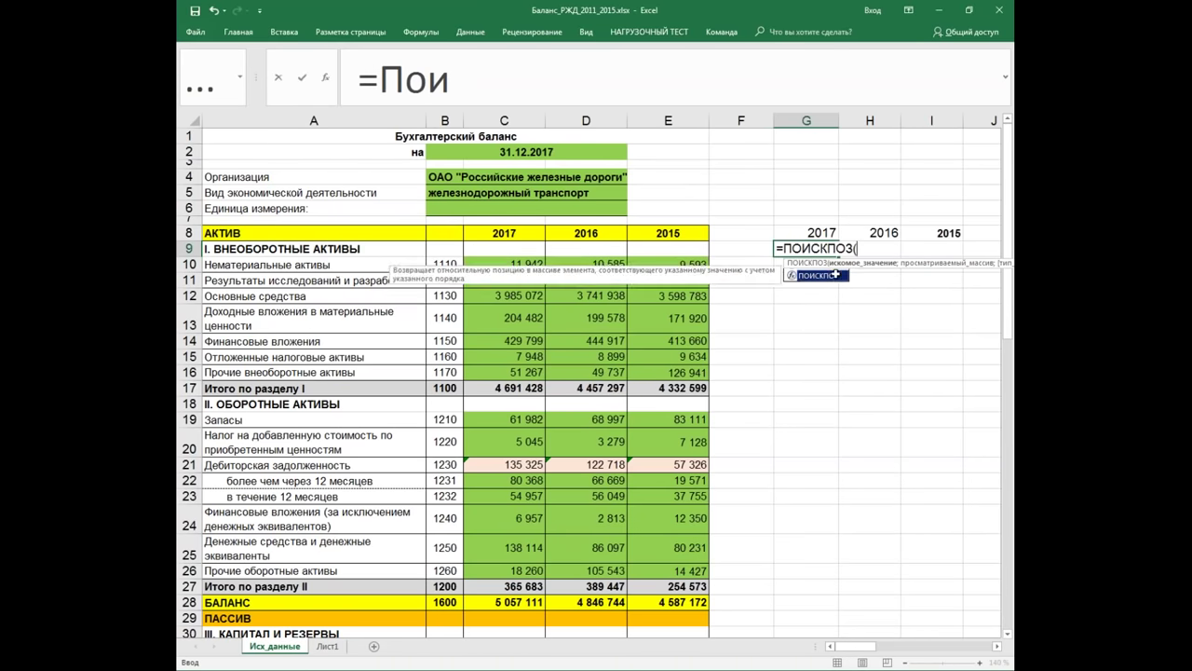
{"action": "key", "text": "Tab"}
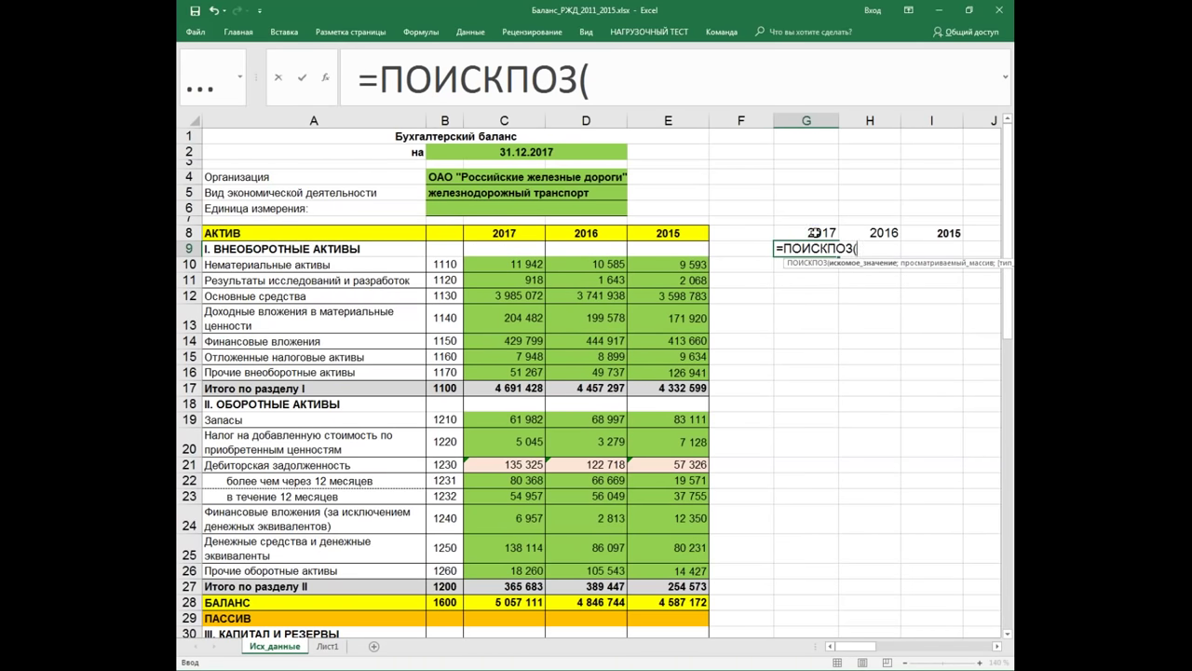
{"action": "left_click", "coordinate": [815, 232]}
{"action": "type", "text": ";"}
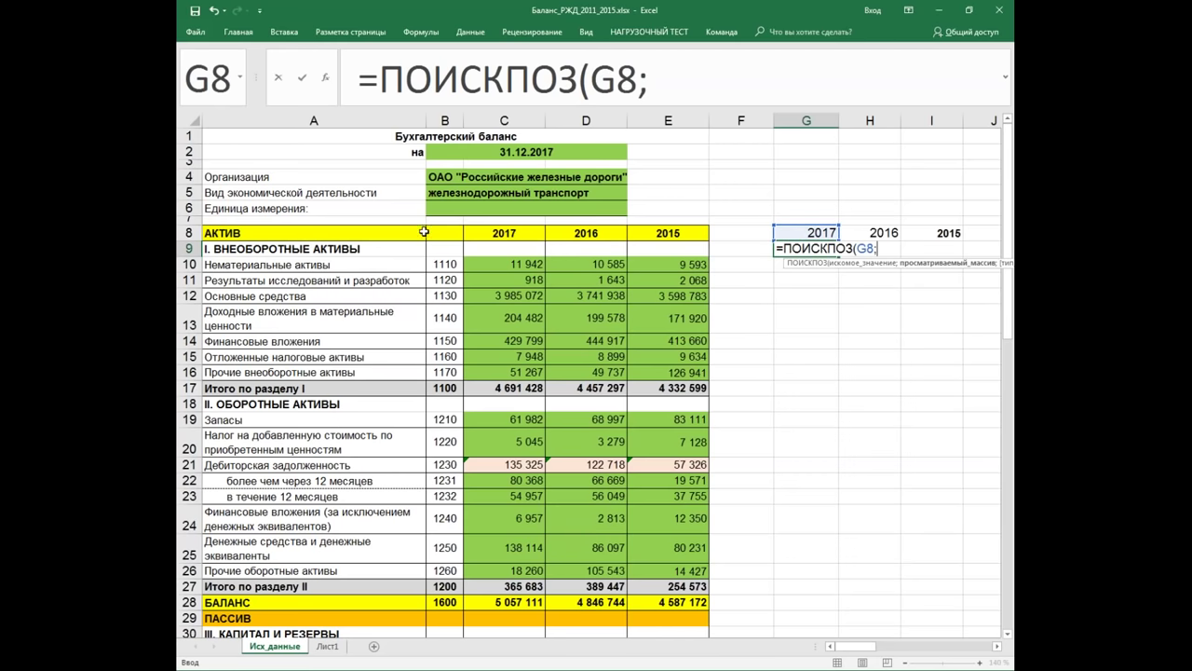
{"action": "left_click_drag", "start_coordinate": [433, 231], "coordinate": [646, 236]}
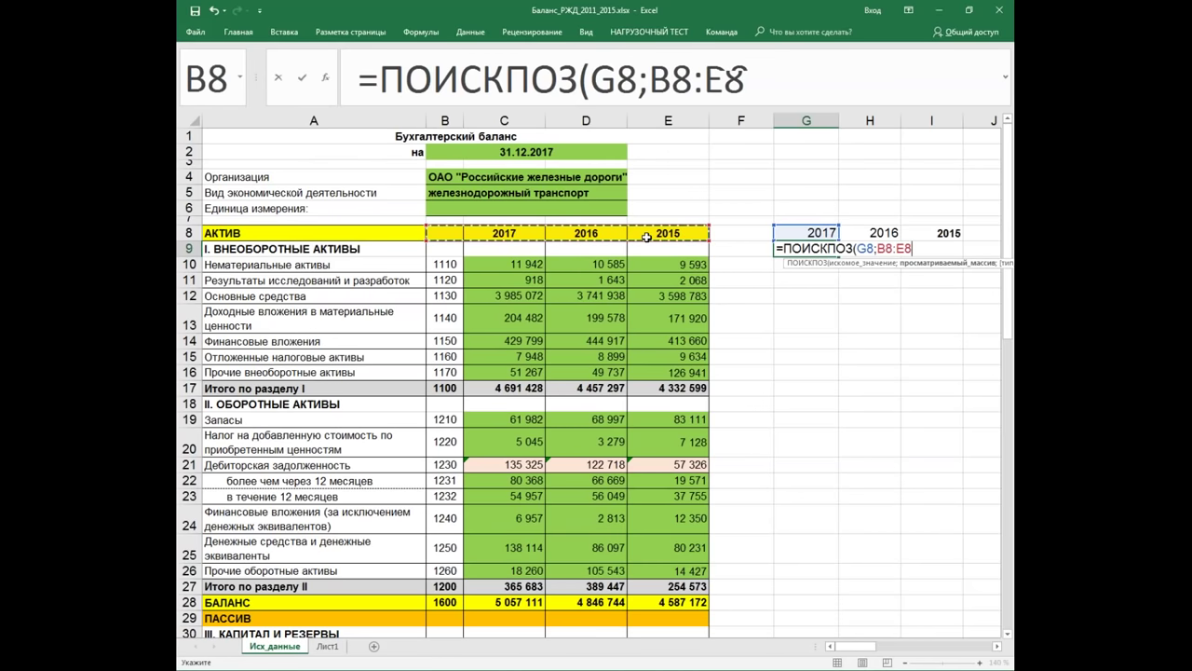
{"action": "key", "text": "F4"}
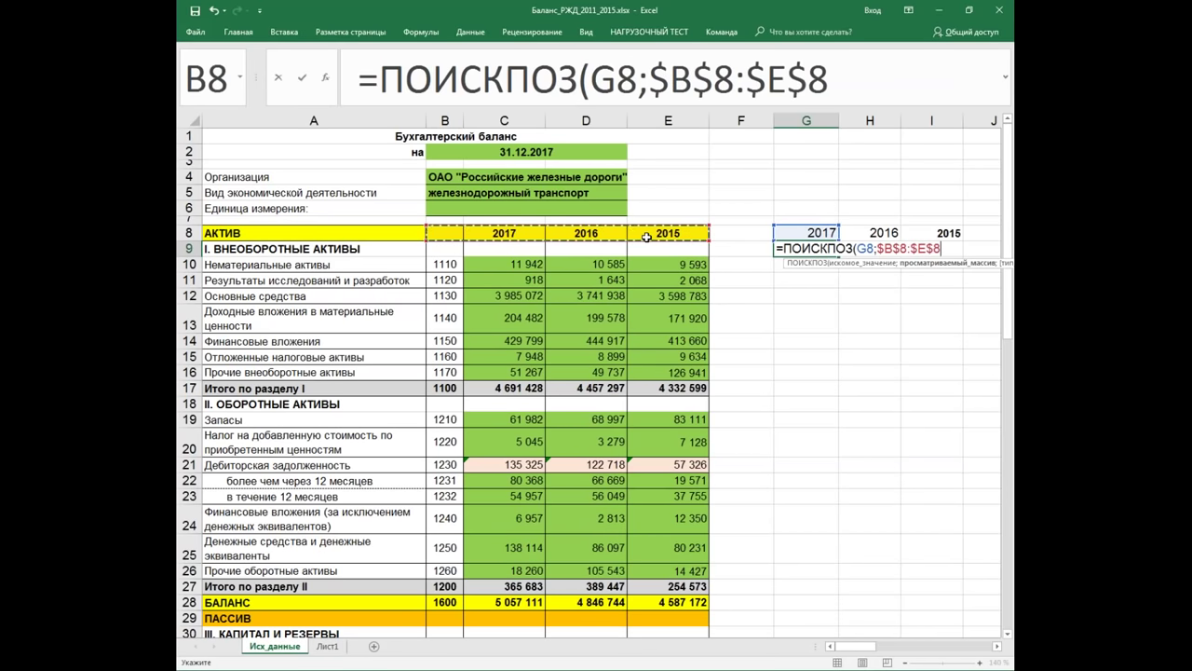
{"action": "type", "text": ";"}
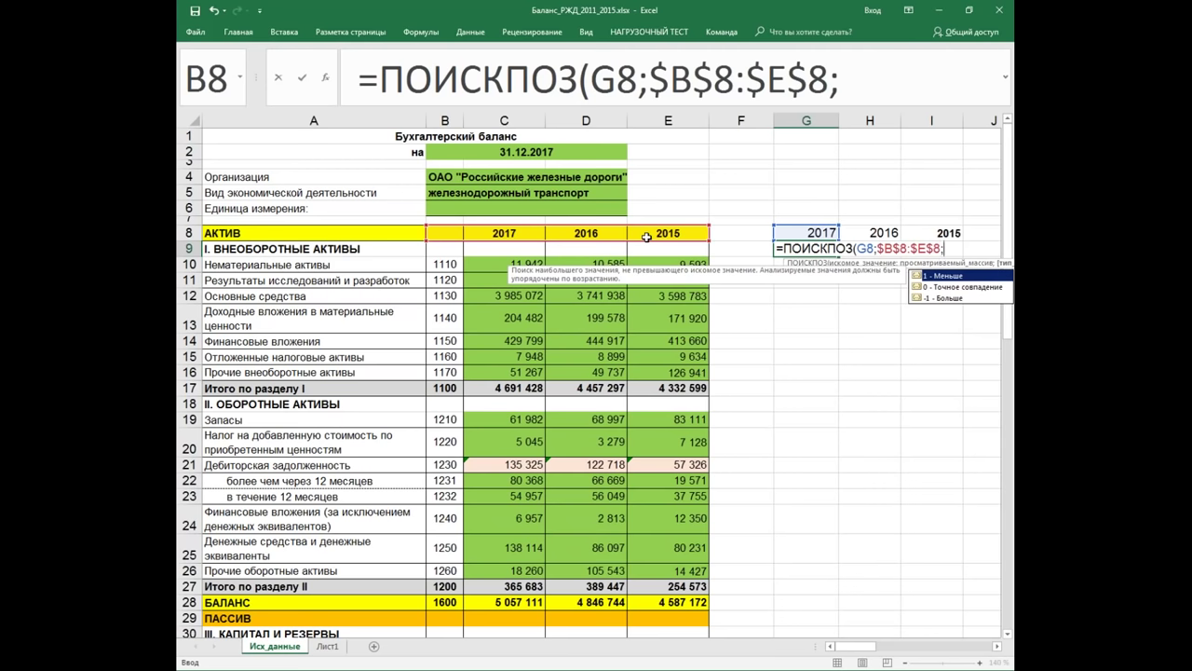
{"action": "type", "text": "0)"}
{"action": "key", "text": "Return"}
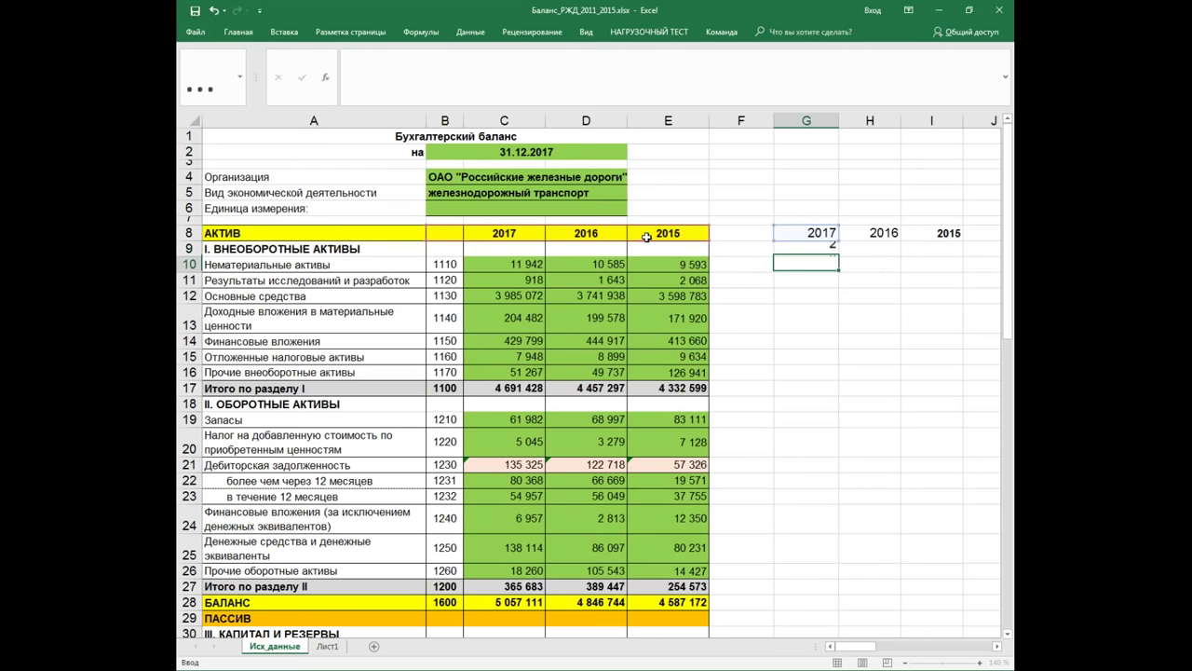
Step: Fill the match formula across to H9 and I9, giving 3 and 4
{"action": "left_click", "coordinate": [827, 253]}
{"action": "left_click_drag", "start_coordinate": [827, 253], "coordinate": [955, 264]}
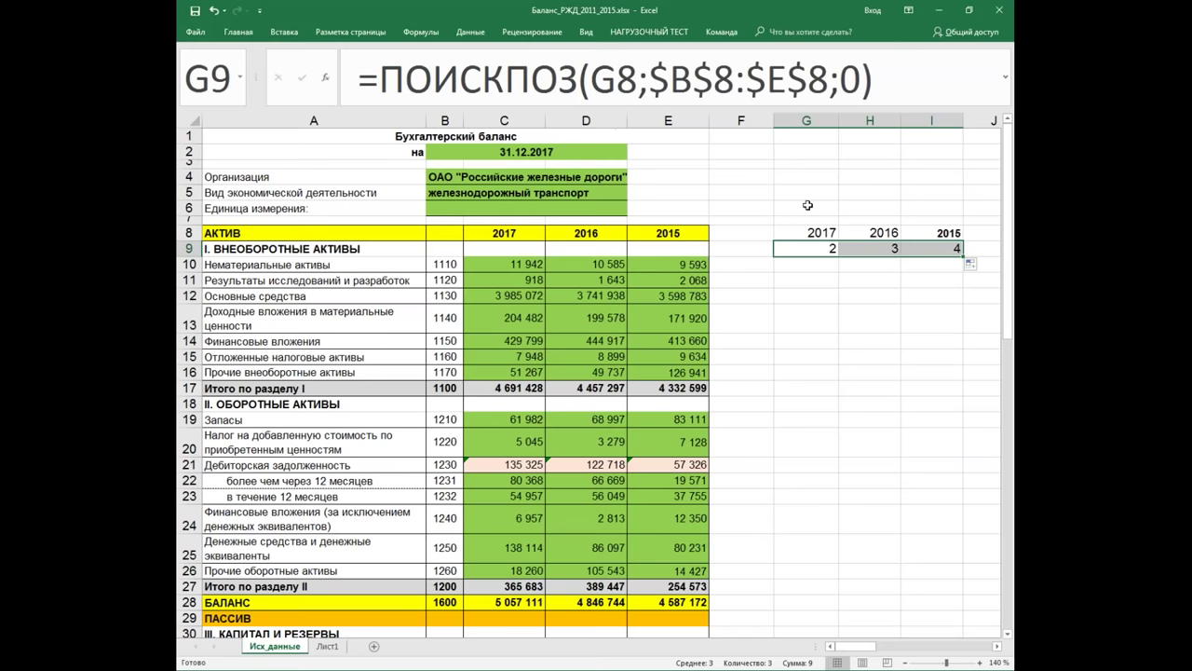
{"action": "left_click_drag", "start_coordinate": [807, 207], "coordinate": [966, 242]}
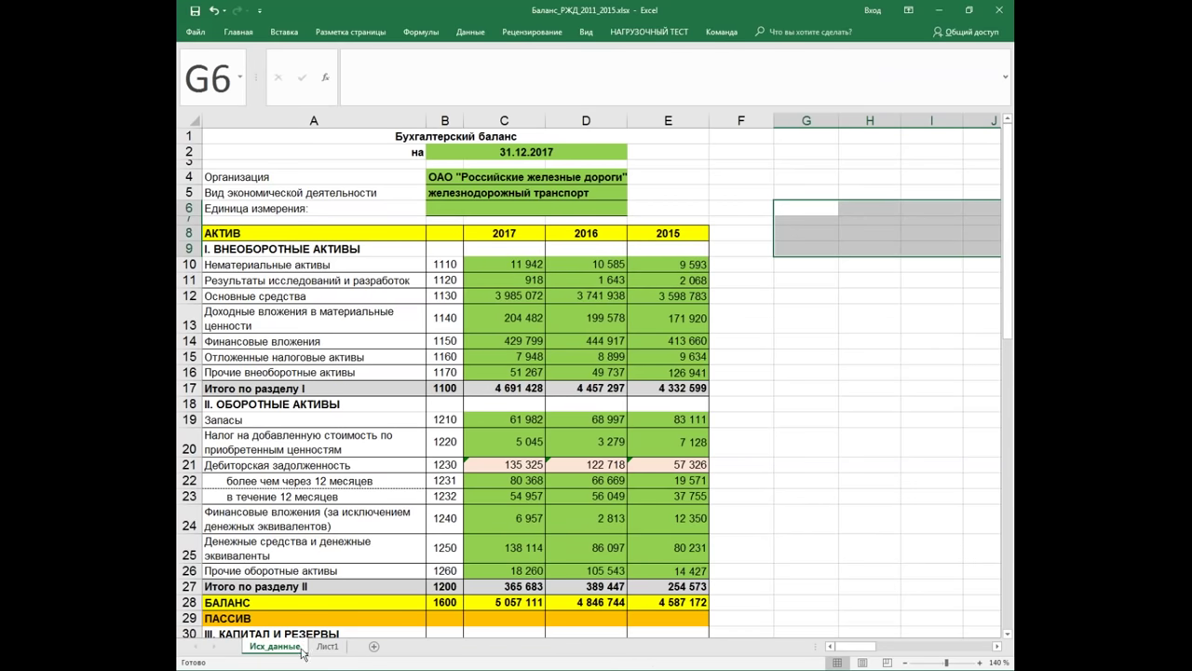
Step: On Лист1, start C4 as =ВПР($B4;Баланс; and begin typing ПОИСКПОЗ
{"action": "left_click", "coordinate": [327, 645]}
{"action": "left_click", "coordinate": [581, 259]}
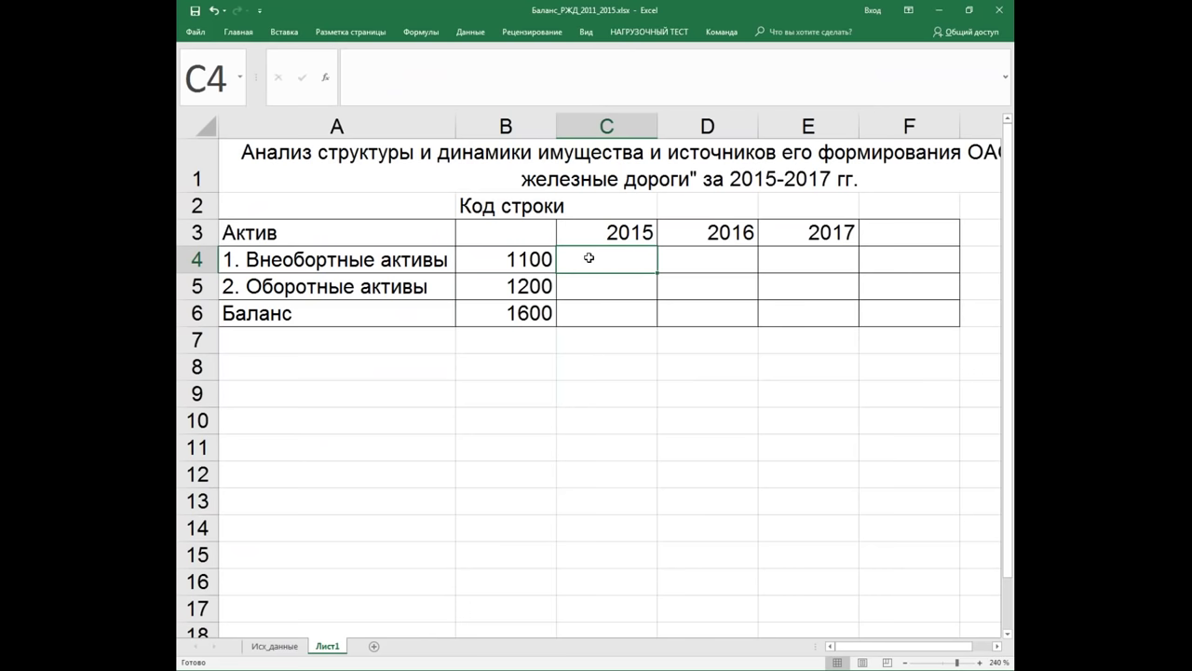
{"action": "type", "text": "=ВП"}
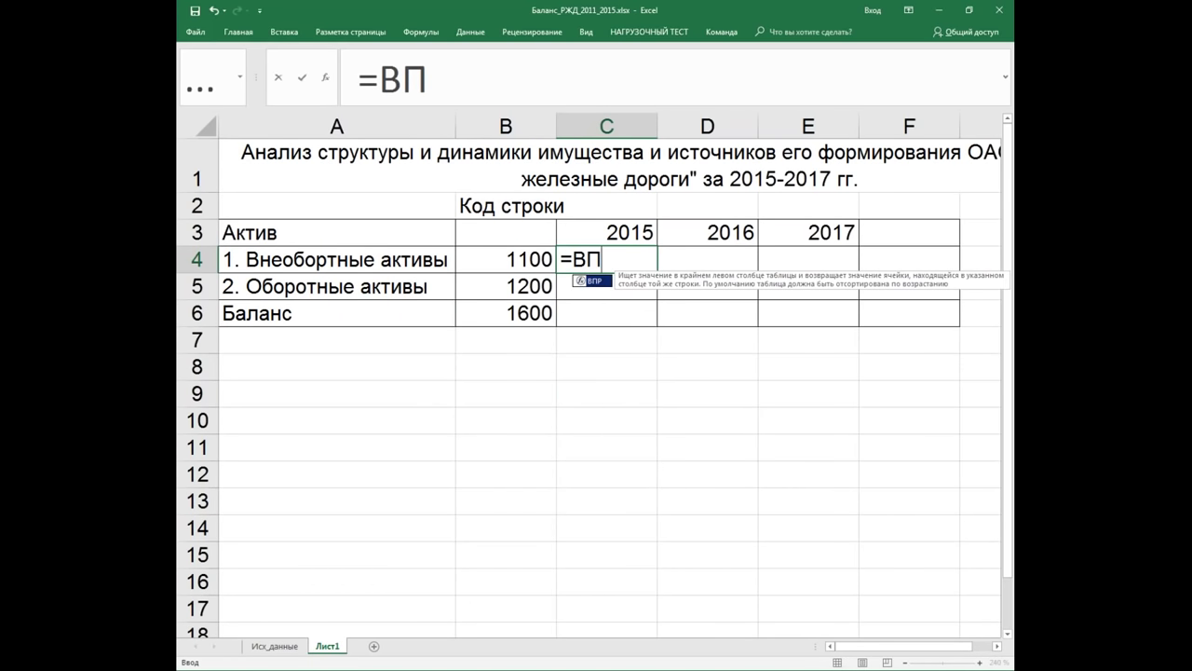
{"action": "double_click", "coordinate": [596, 281]}
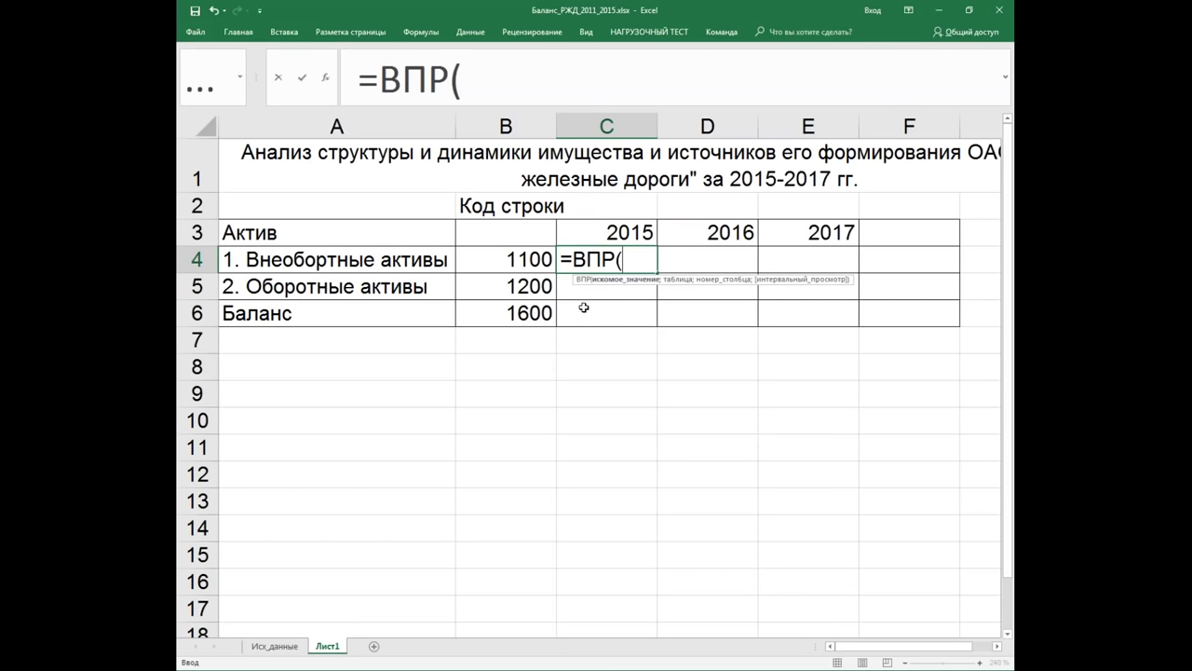
{"action": "left_click", "coordinate": [501, 258]}
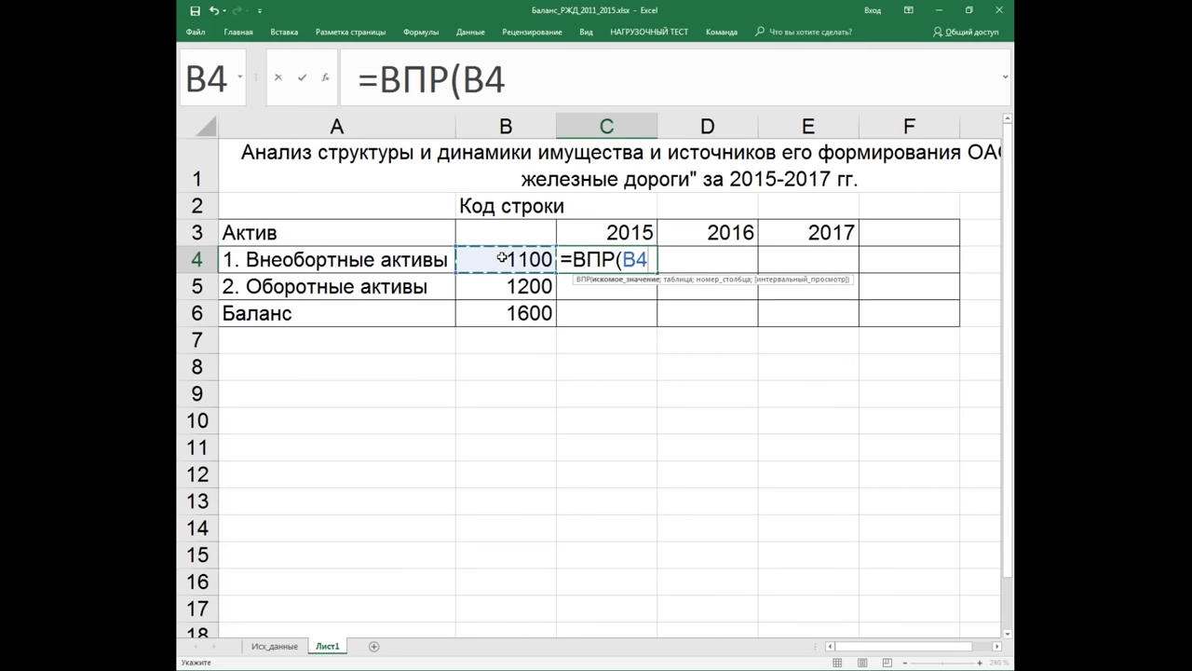
{"action": "key", "text": "F4"}
{"action": "key", "text": "F4"}
{"action": "key", "text": "F4"}
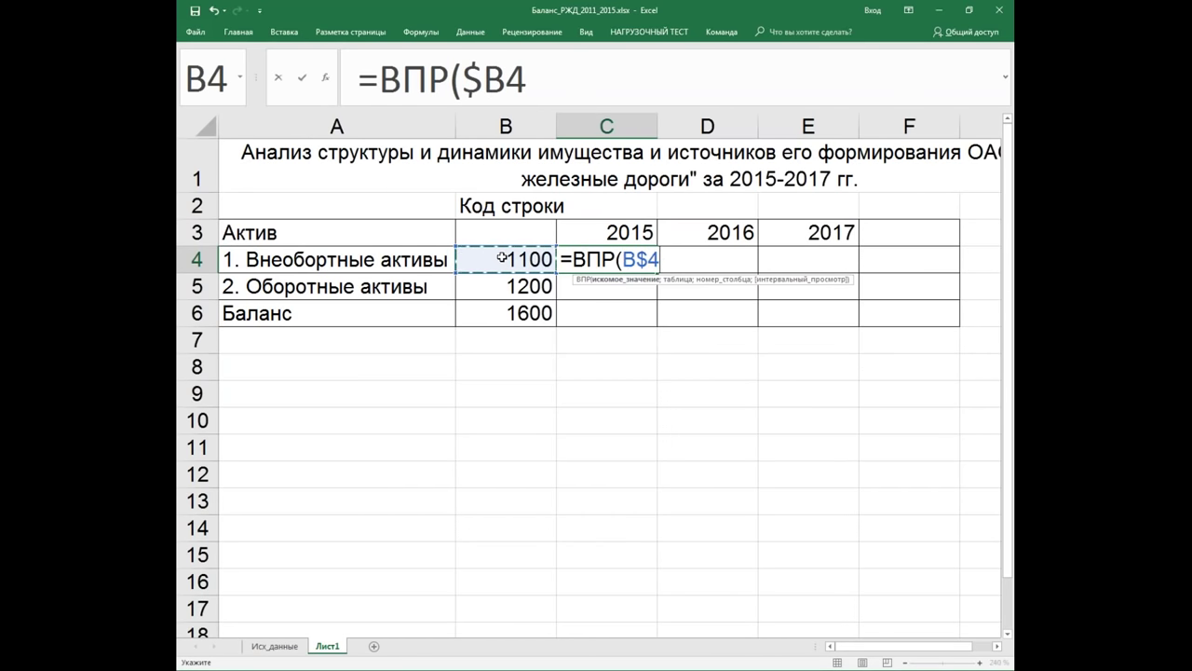
{"action": "type", "text": ";"}
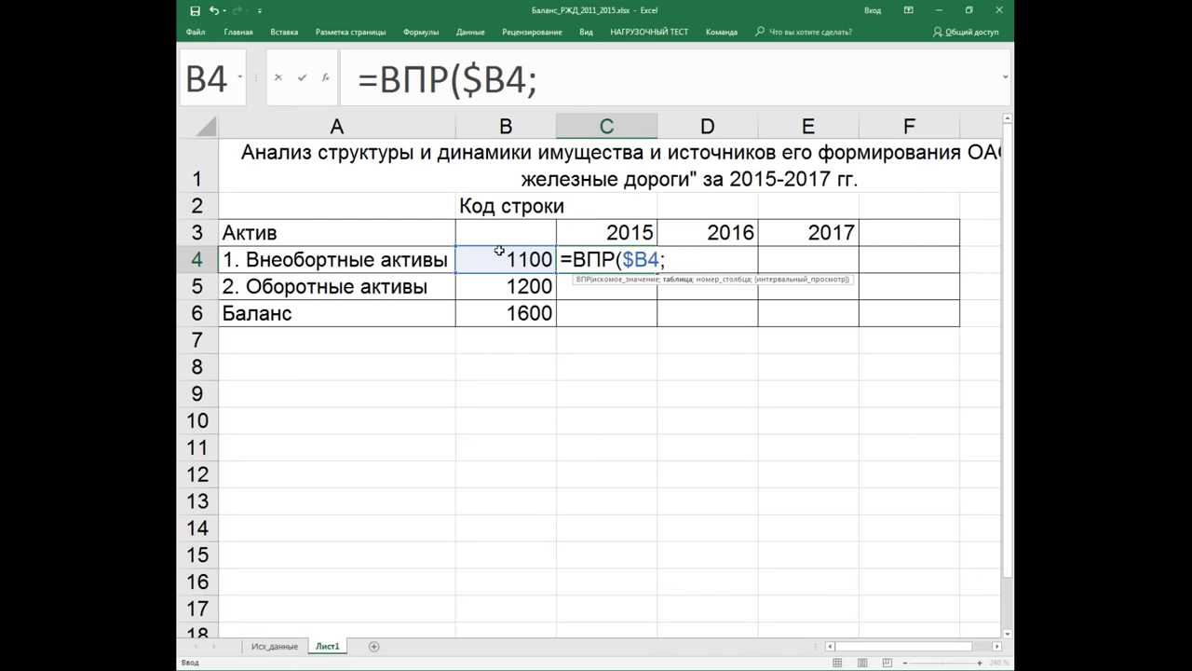
{"action": "type", "text": "Ба"}
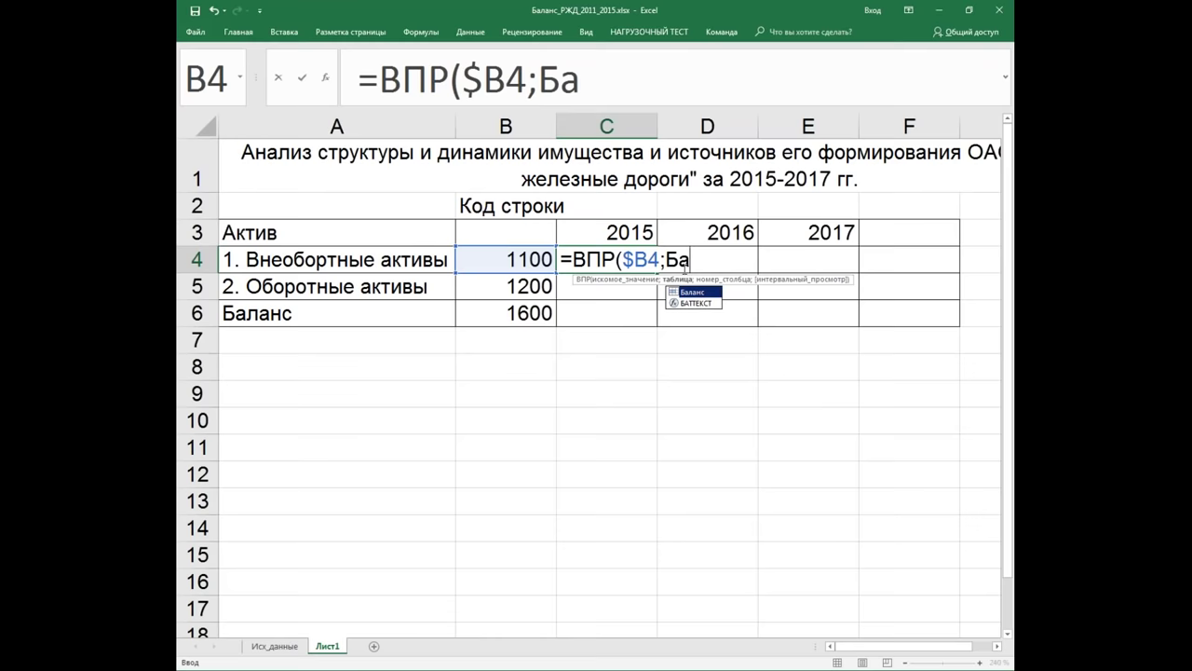
{"action": "key", "text": "Tab"}
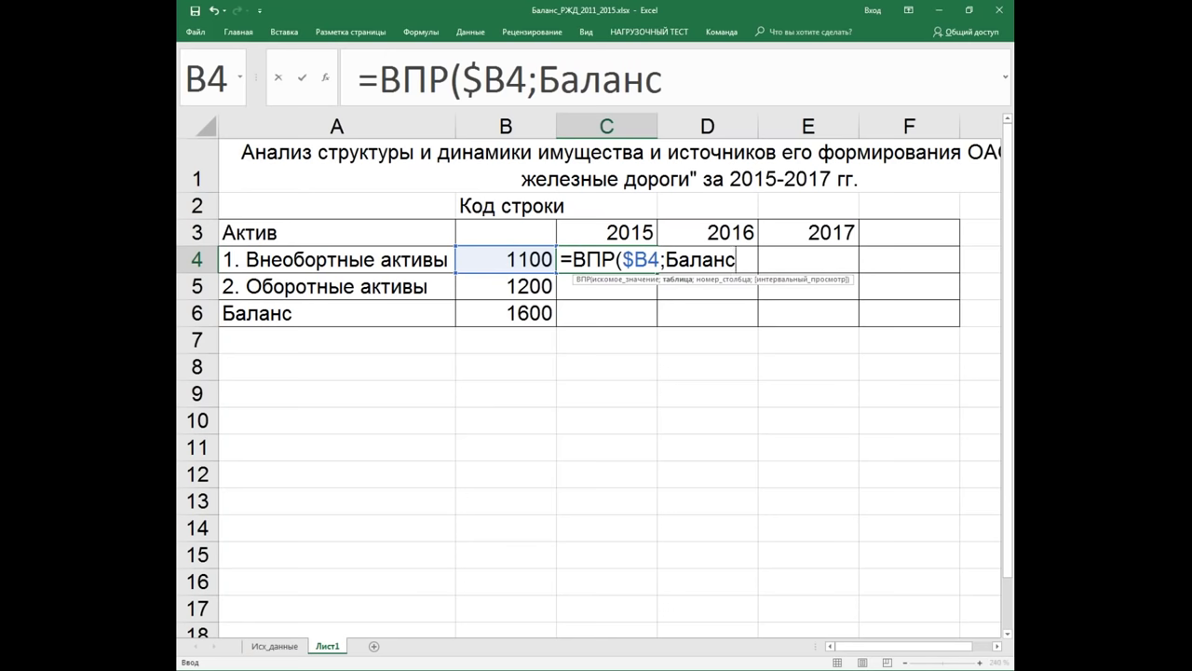
{"action": "type", "text": ";"}
{"action": "type", "text": "По"}
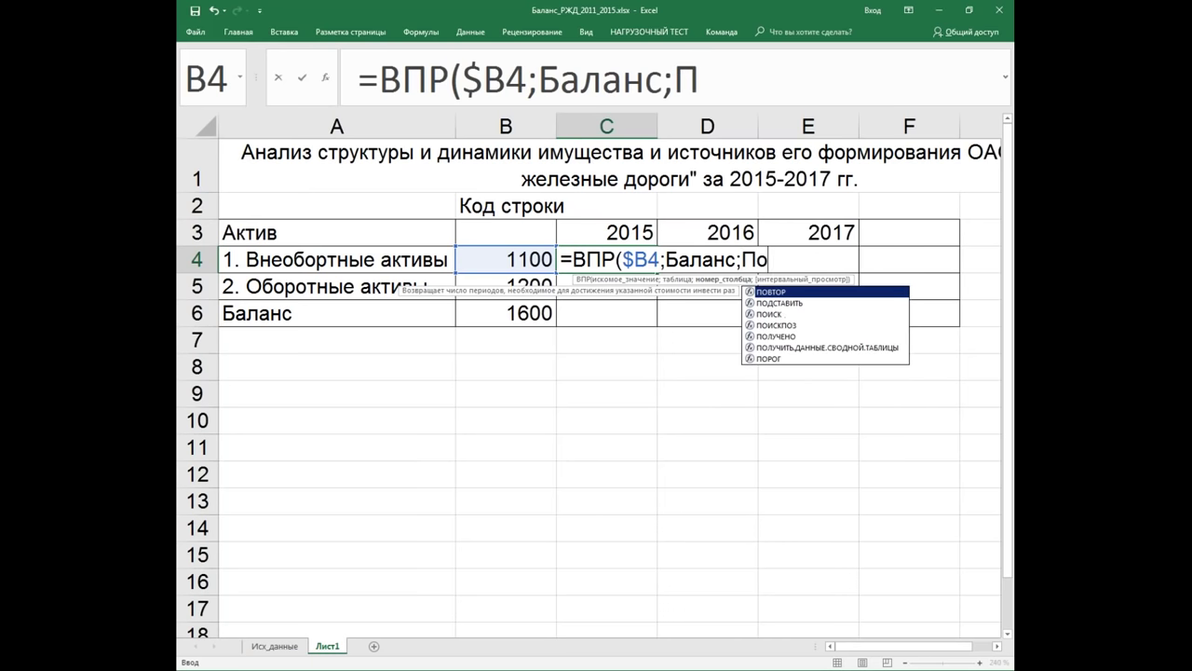
Step: Complete C4 as =ВПР($B4;Баланс;ПОИСКПОЗ(C$3;Годы;0);0) and enter it
{"action": "double_click", "coordinate": [790, 325]}
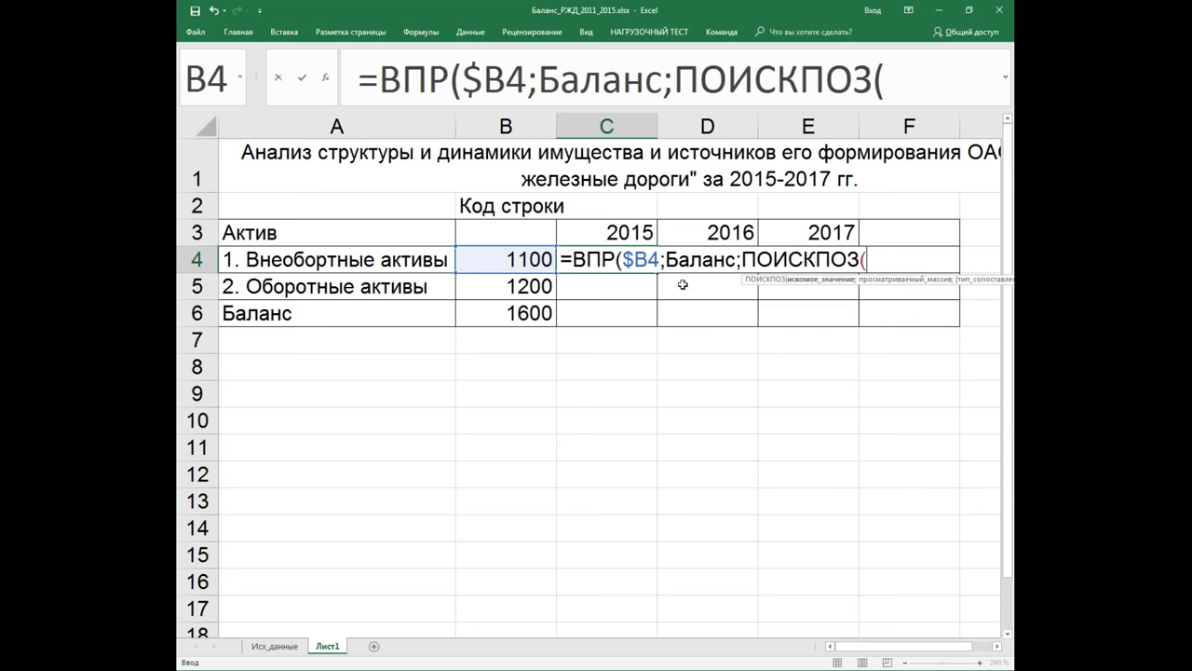
{"action": "left_click", "coordinate": [615, 231]}
{"action": "key", "text": "F4"}
{"action": "key", "text": "F4"}
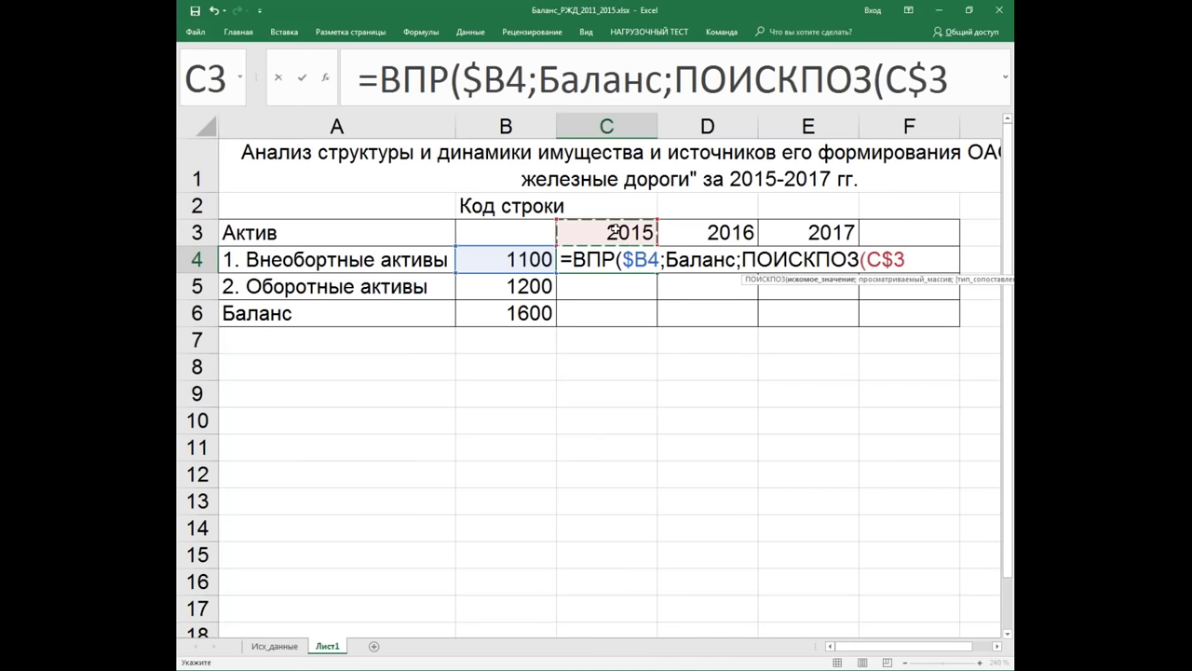
{"action": "type", "text": ";"}
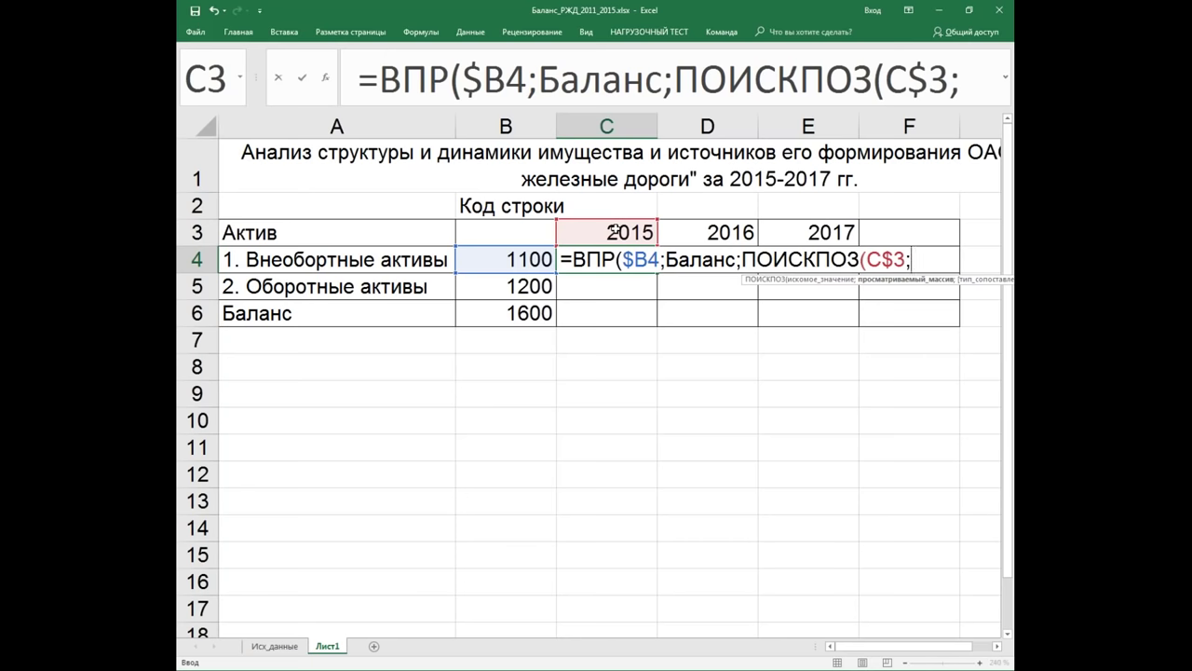
{"action": "type", "text": "Г"}
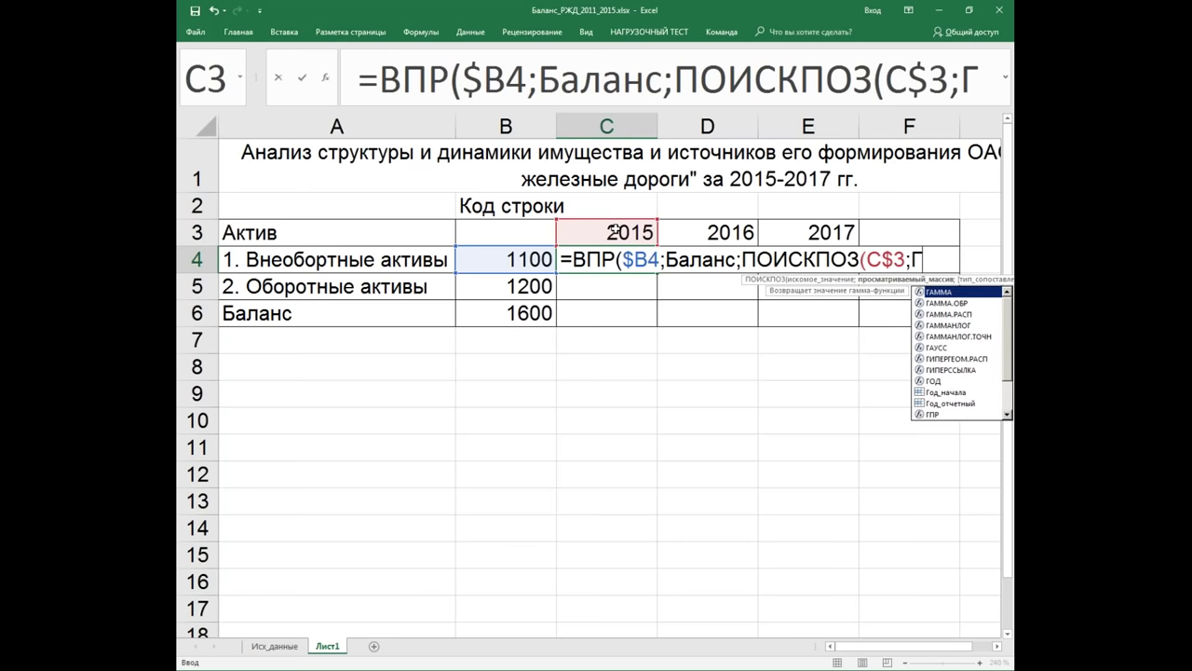
{"action": "type", "text": "оды"}
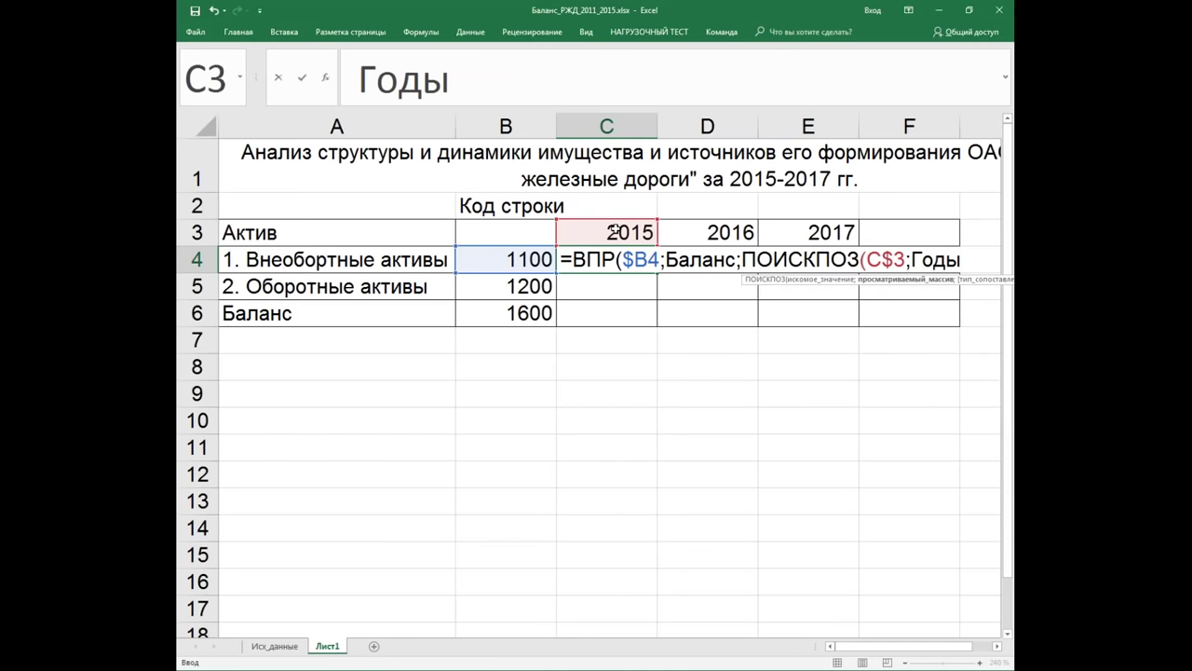
{"action": "double_click", "coordinate": [574, 106]}
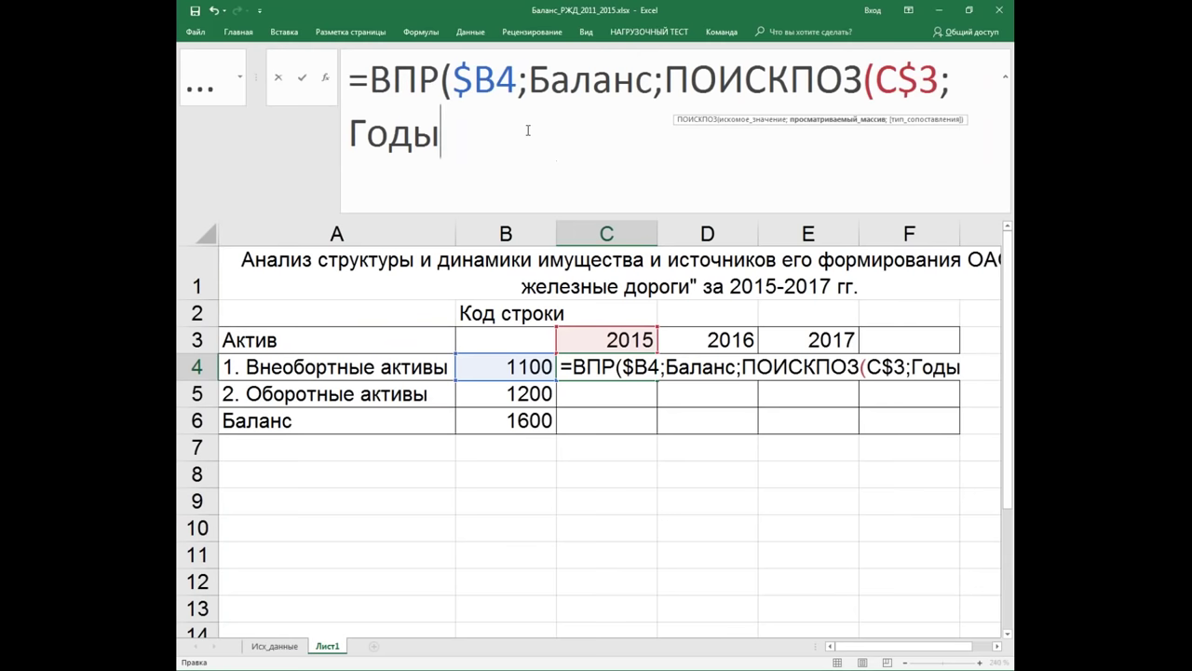
{"action": "type", "text": ";"}
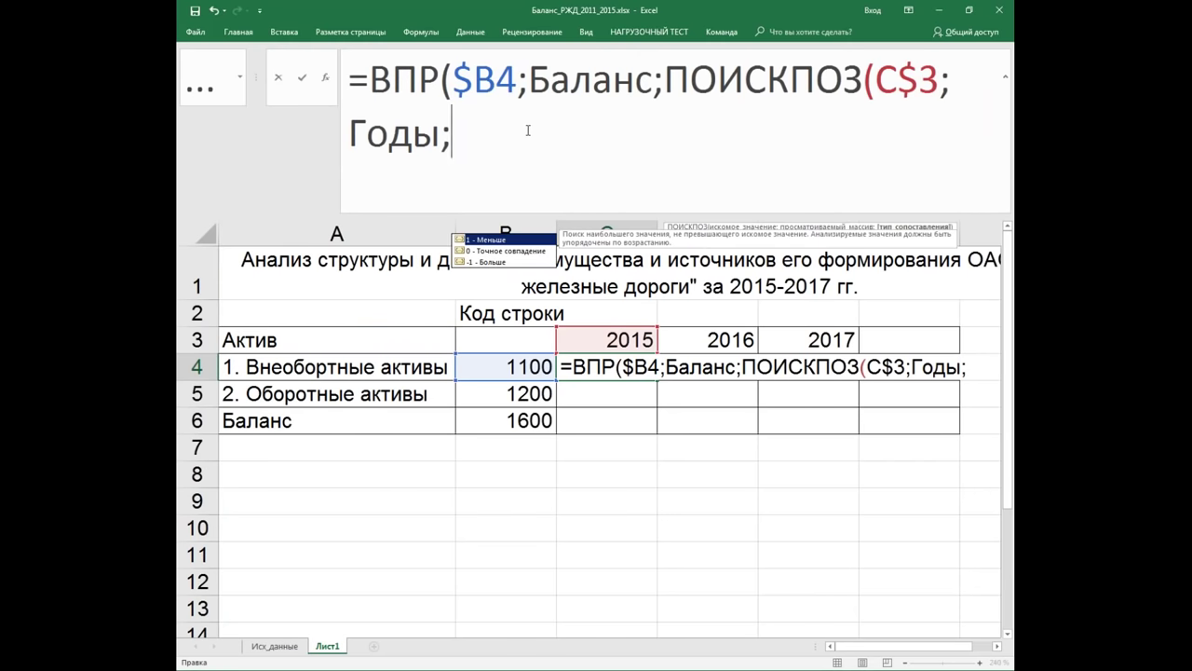
{"action": "type", "text": "0"}
{"action": "type", "text": ");"}
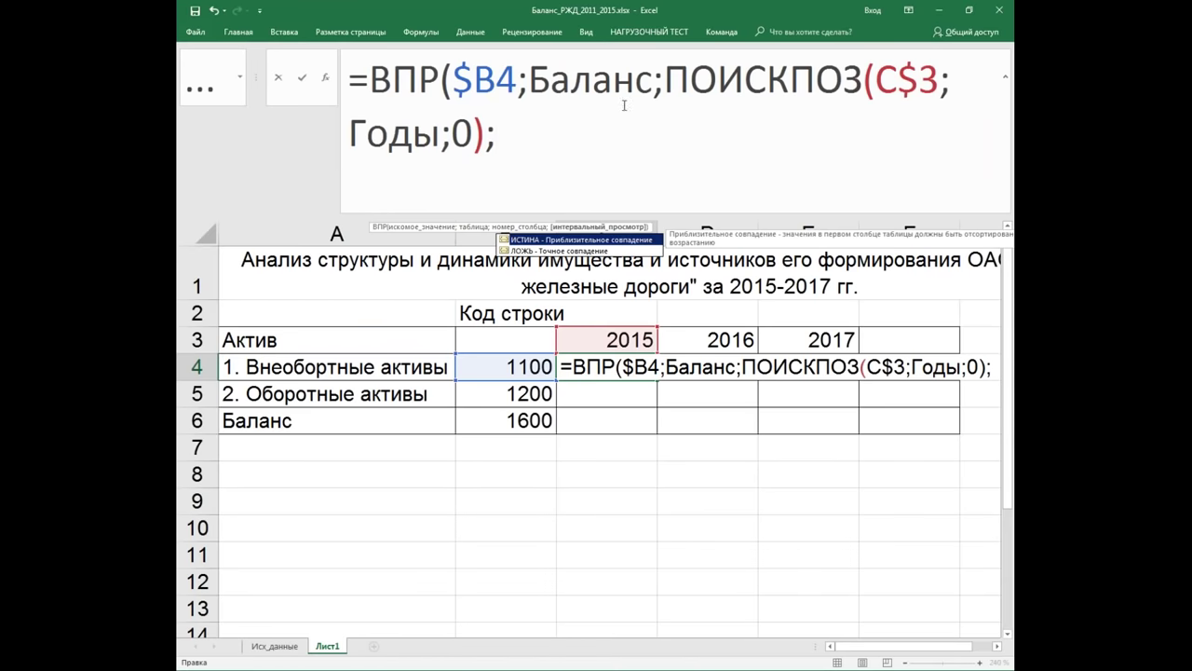
{"action": "mouse_move", "coordinate": [664, 79]}
{"action": "left_mouse_down"}
{"action": "mouse_move", "coordinate": [555, 142]}
{"action": "mouse_move", "coordinate": [497, 130]}
{"action": "left_mouse_up"}
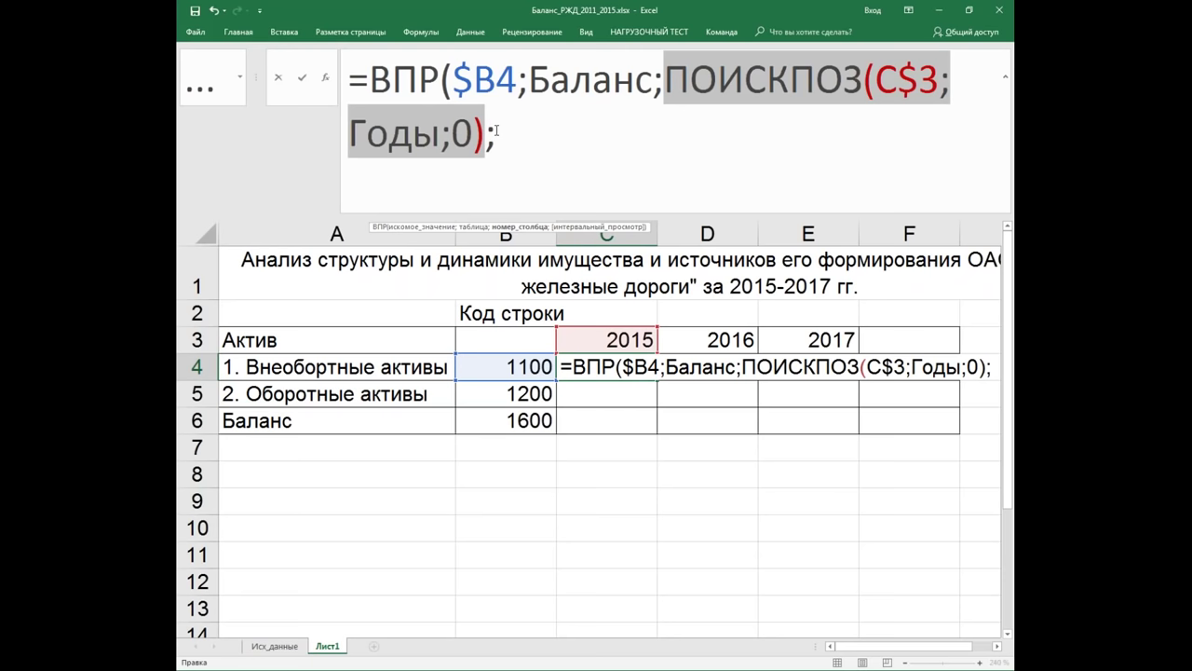
{"action": "left_click", "coordinate": [517, 133]}
{"action": "type", "text": "0"}
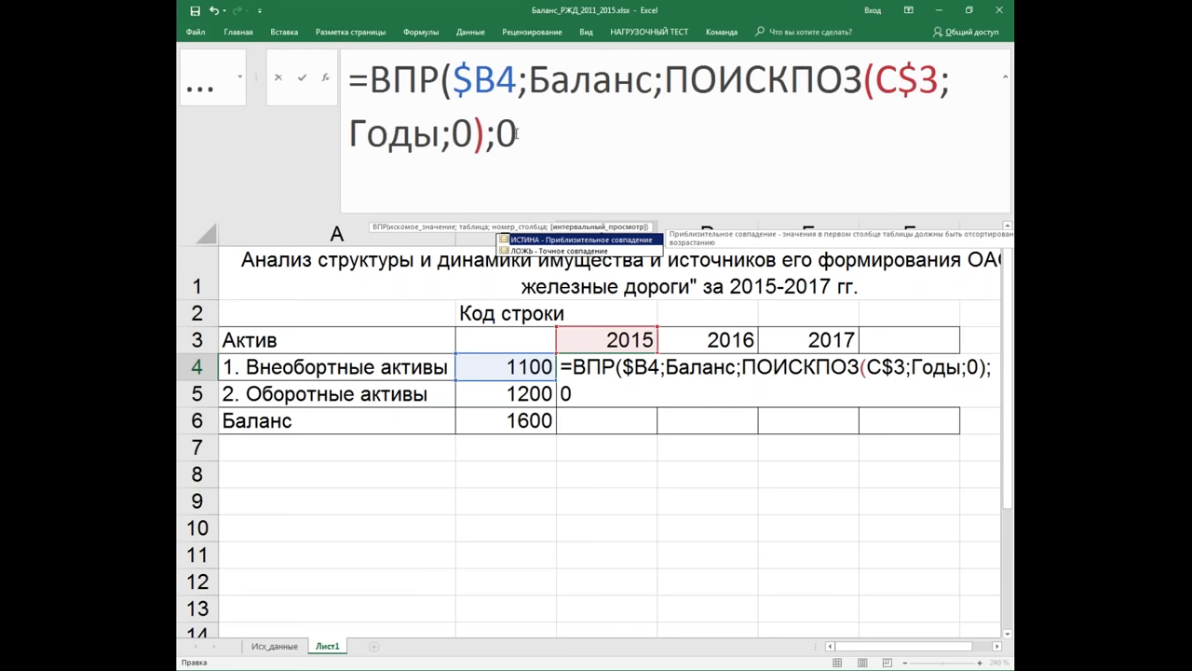
{"action": "type", "text": ")"}
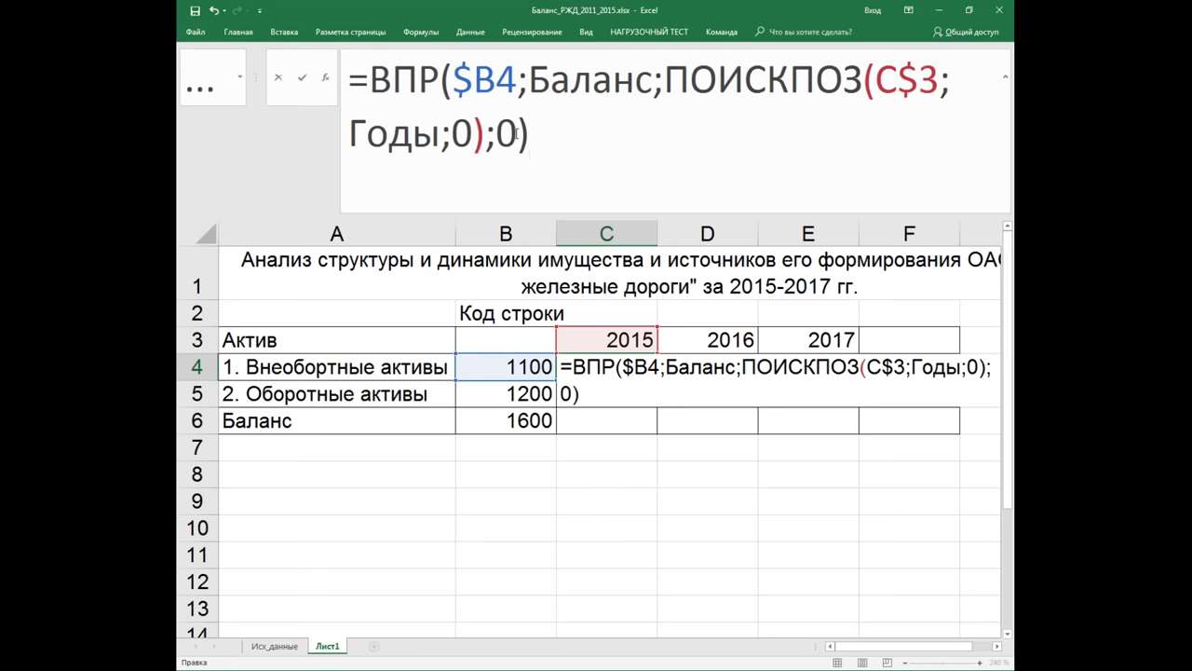
{"action": "key", "text": "Return"}
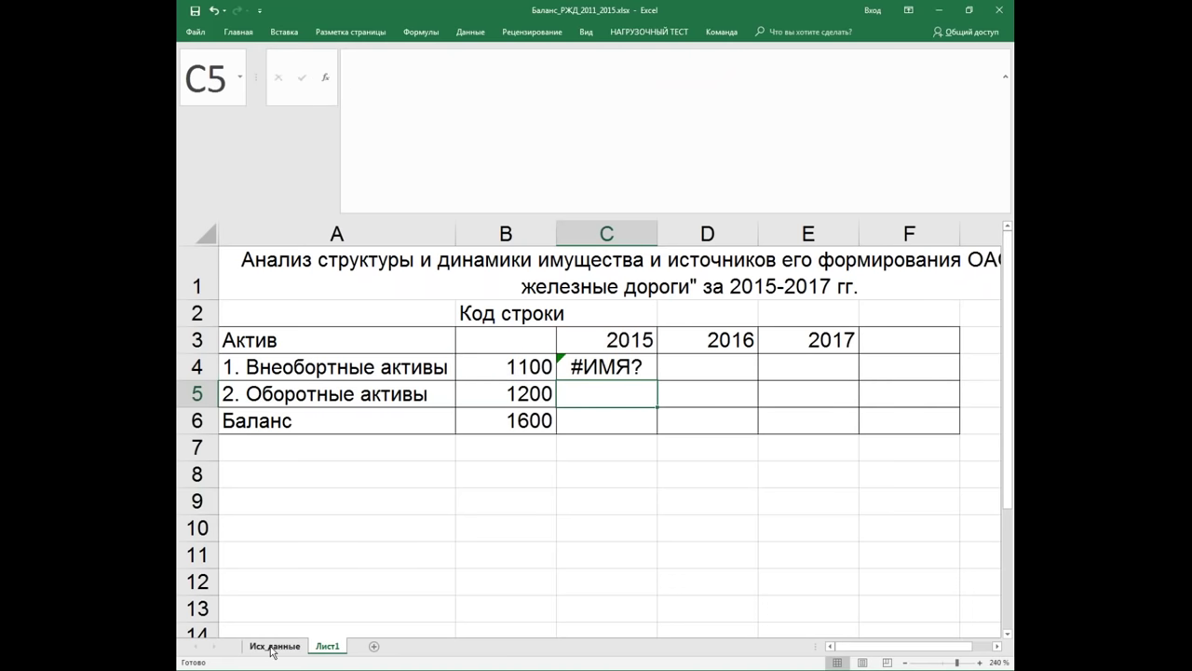
Step: Name the range B8:E8 on Исх_данные 'Годы', then return to Лист1
{"action": "left_click", "coordinate": [273, 646]}
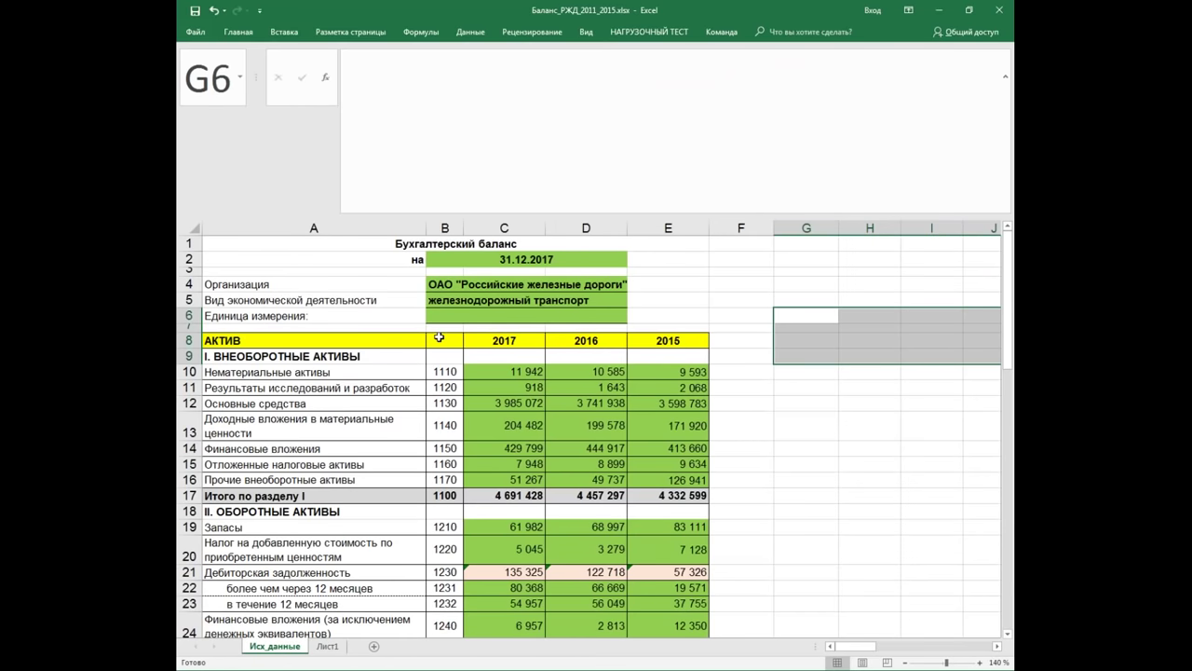
{"action": "left_click_drag", "start_coordinate": [439, 337], "coordinate": [667, 341]}
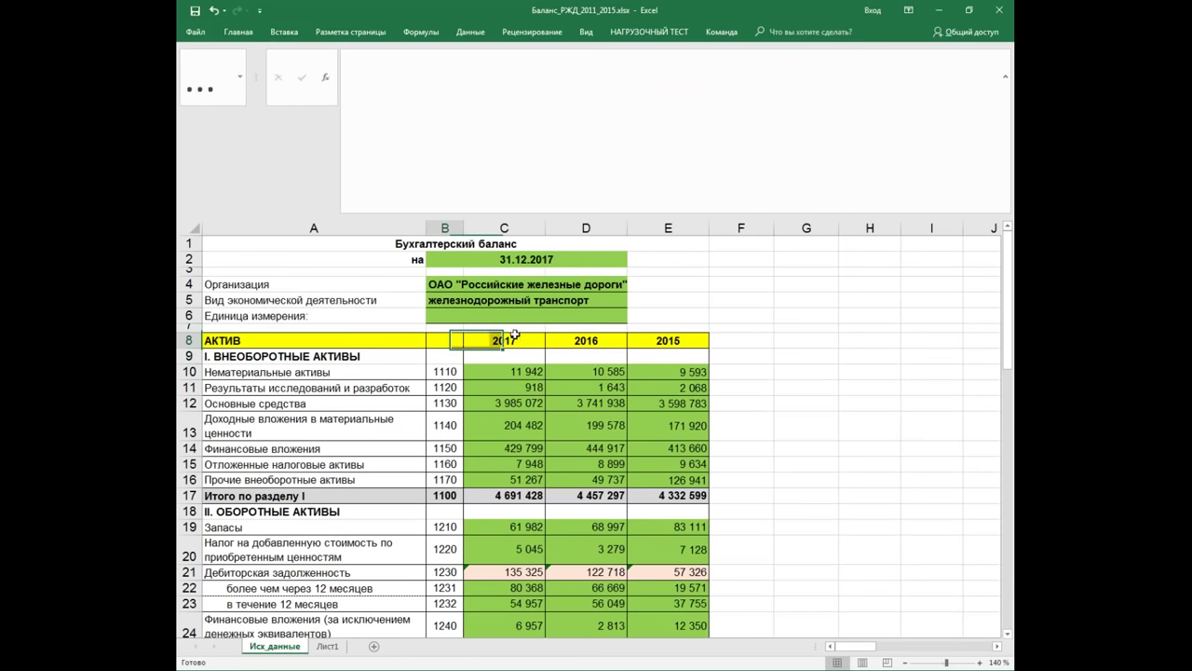
{"action": "right_click", "coordinate": [667, 340]}
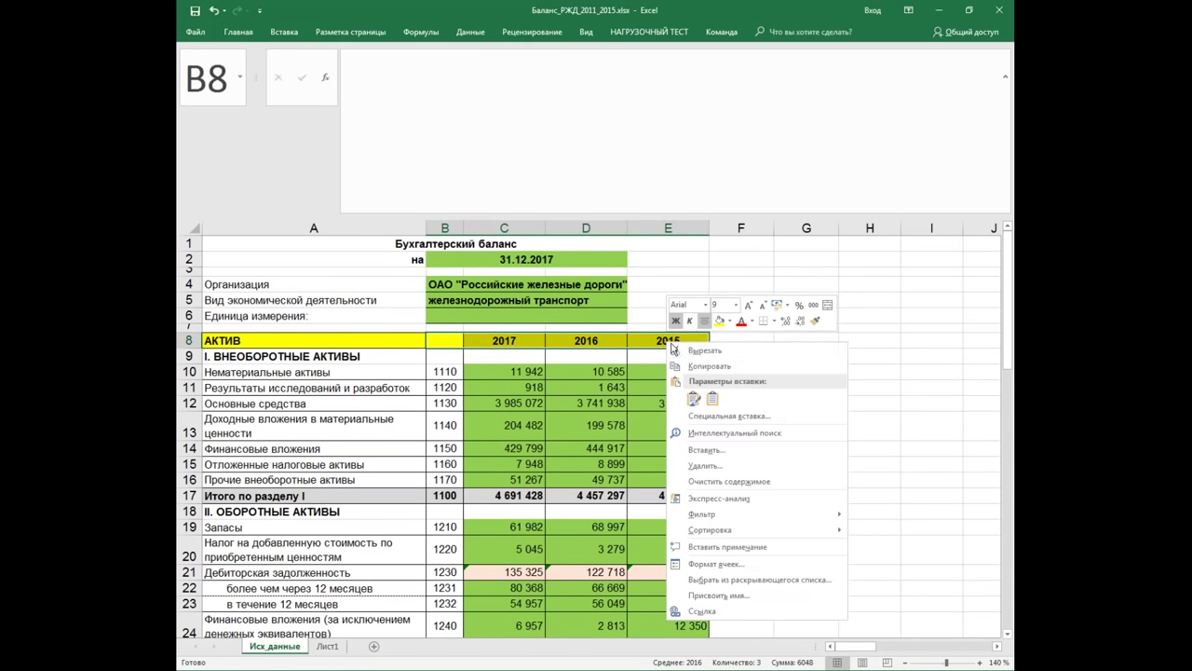
{"action": "left_click", "coordinate": [746, 596]}
{"action": "type", "text": "Годы"}
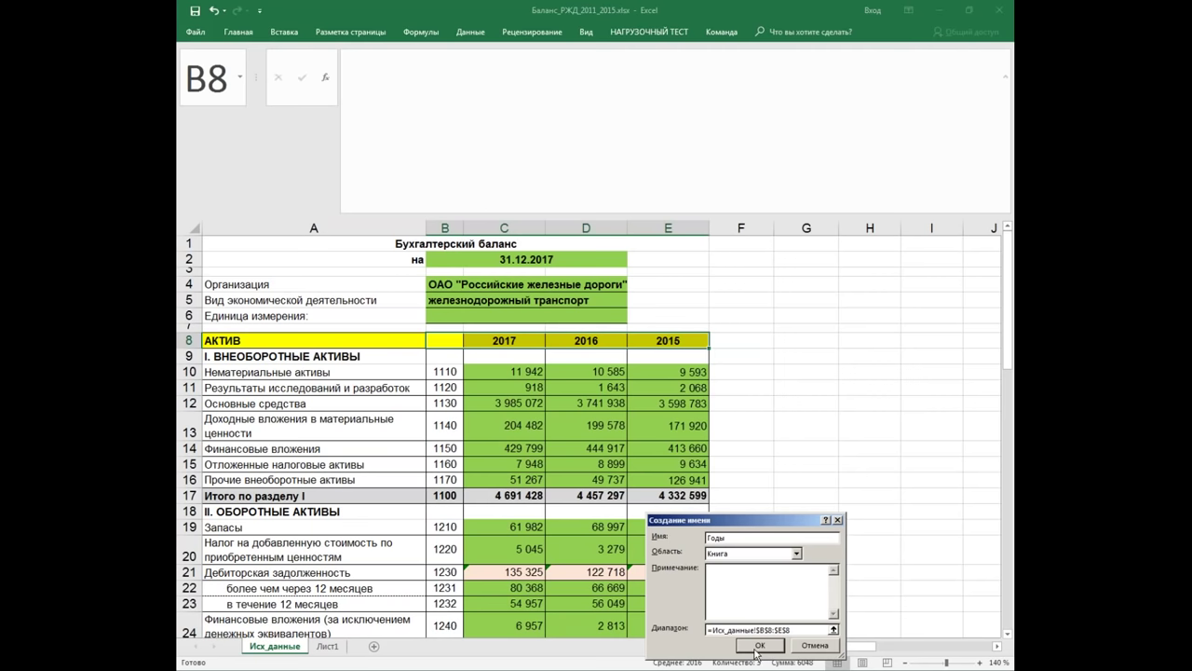
{"action": "left_click", "coordinate": [757, 645]}
{"action": "left_click", "coordinate": [328, 646]}
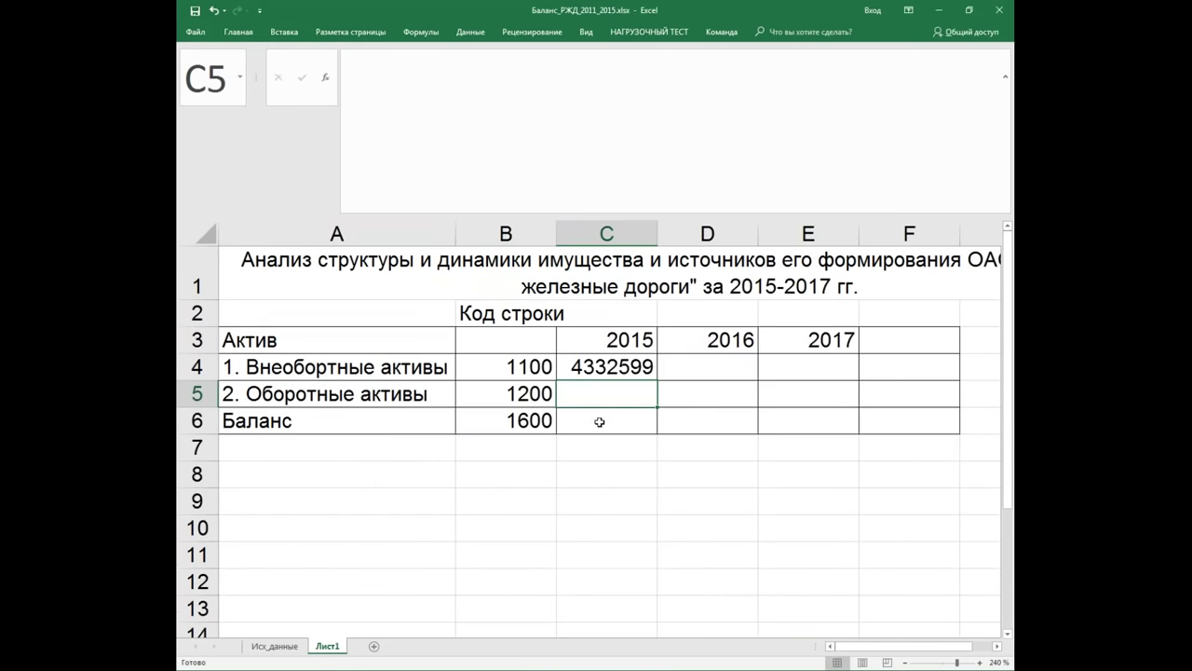
Step: Copy the C4 lookup formula across to 2016–2017 and down through the Баланс row
{"action": "left_click", "coordinate": [600, 367]}
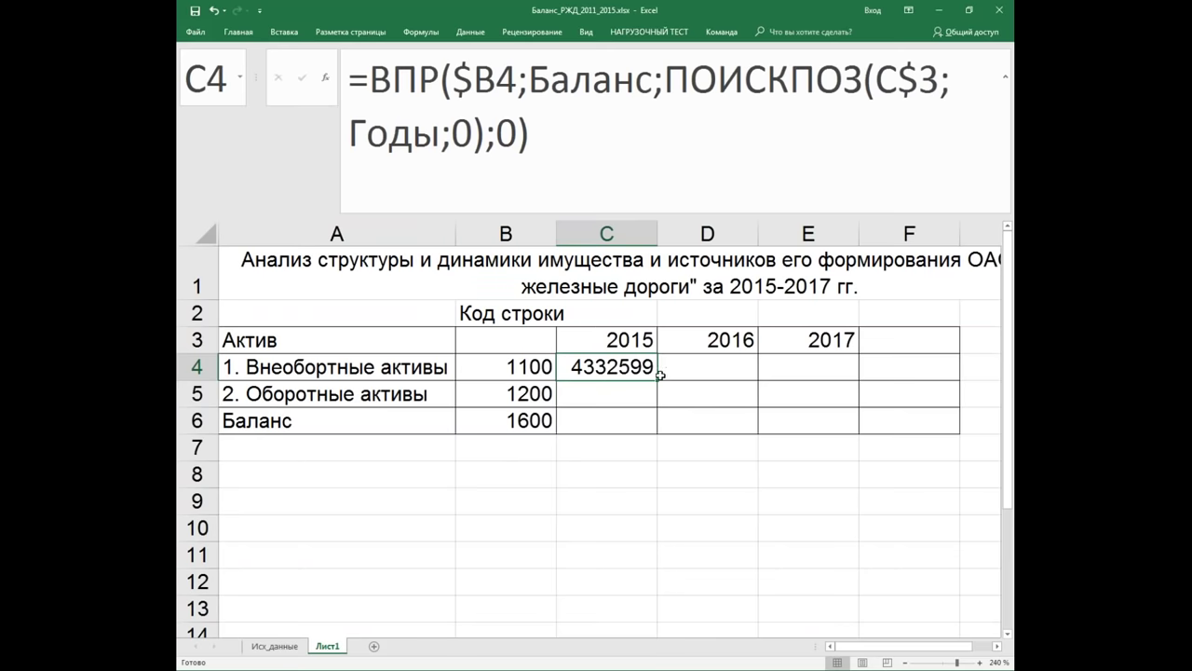
{"action": "left_click_drag", "start_coordinate": [658, 375], "coordinate": [864, 379]}
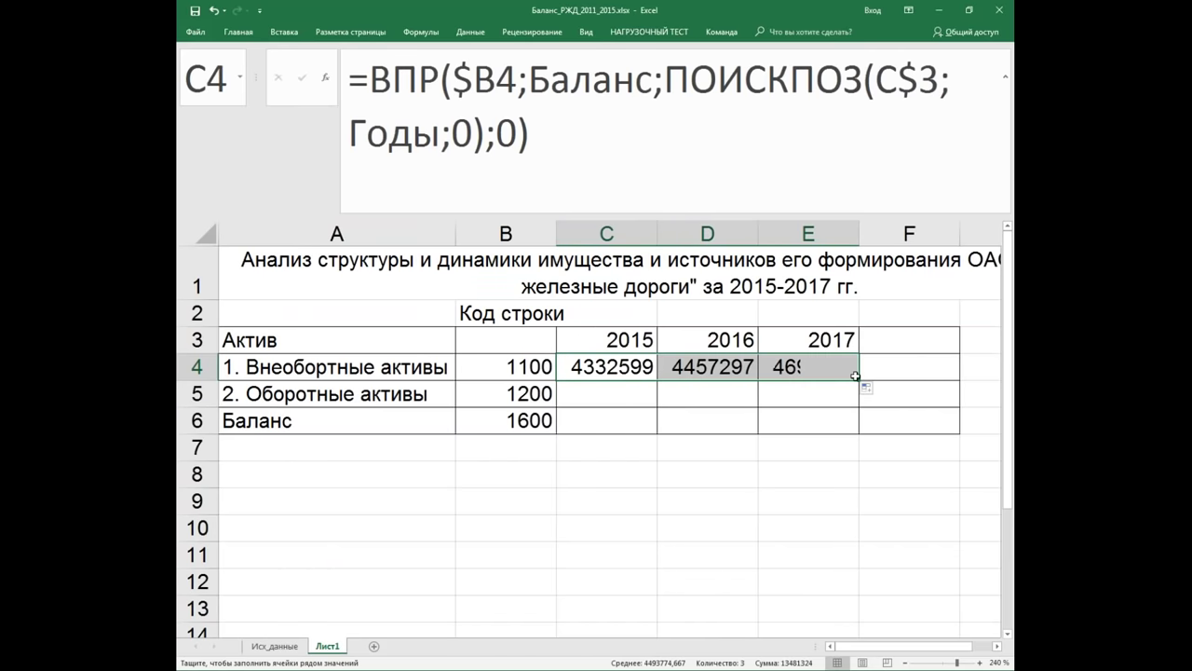
{"action": "left_click_drag", "start_coordinate": [856, 380], "coordinate": [857, 431]}
Step: Format the value cells as numbers with no decimals and thousands separators
{"action": "right_click", "coordinate": [726, 410]}
{"action": "left_click", "coordinate": [779, 354]}
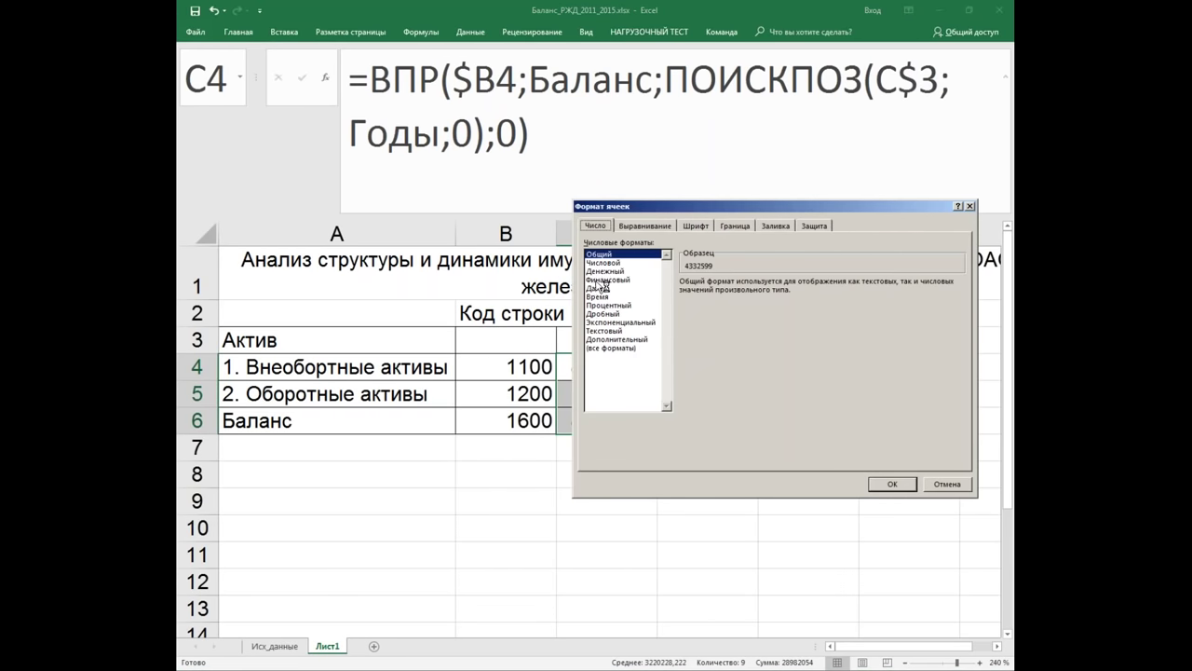
{"action": "left_click", "coordinate": [603, 262]}
{"action": "left_click", "coordinate": [806, 287]}
{"action": "left_click", "coordinate": [686, 299]}
{"action": "left_click", "coordinate": [892, 483]}
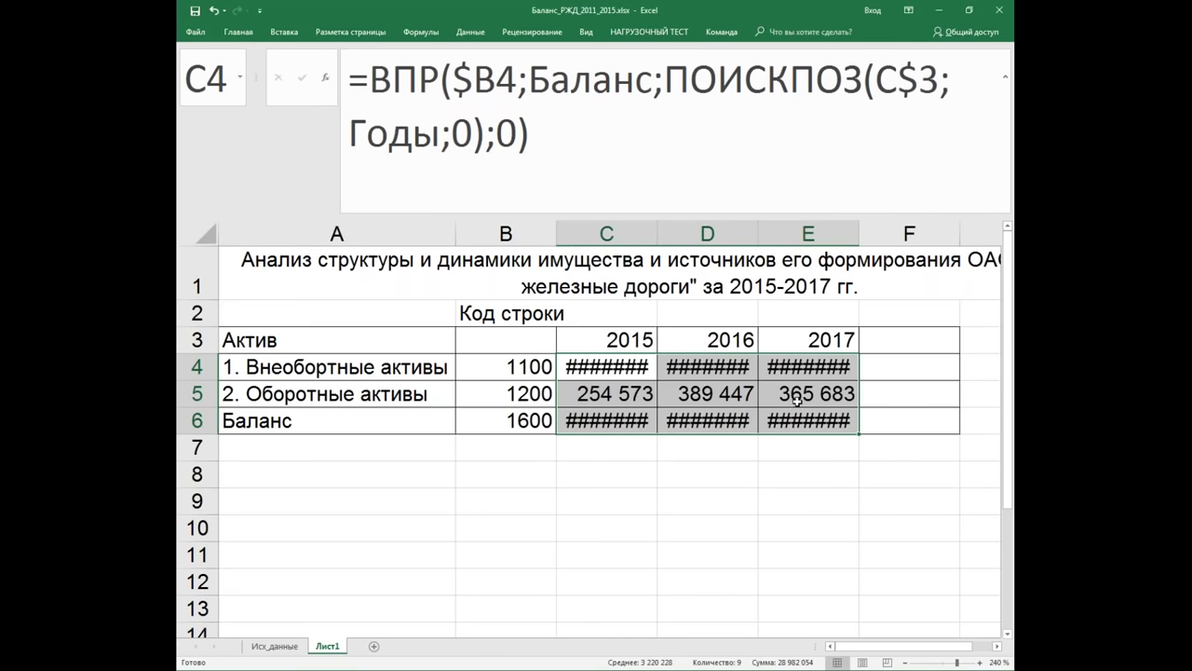
Step: AutoFit the widths of the 2015–2017 columns C:E
{"action": "left_click_drag", "start_coordinate": [607, 233], "coordinate": [867, 231]}
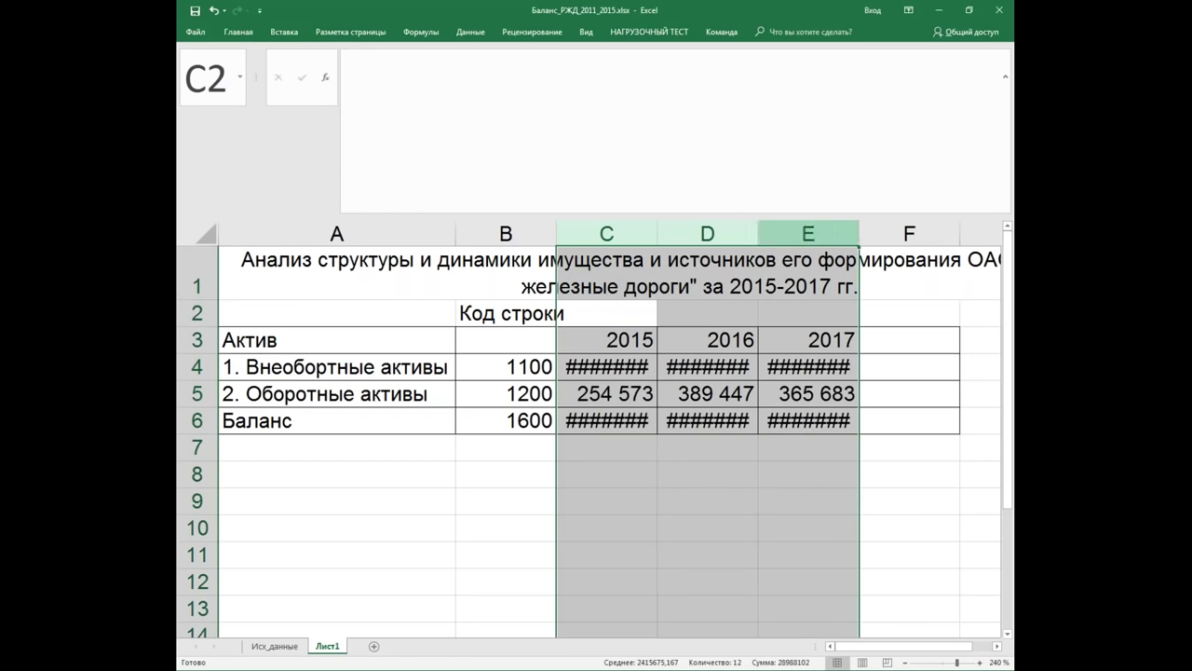
{"action": "double_click", "coordinate": [868, 230]}
{"action": "left_click", "coordinate": [662, 556]}
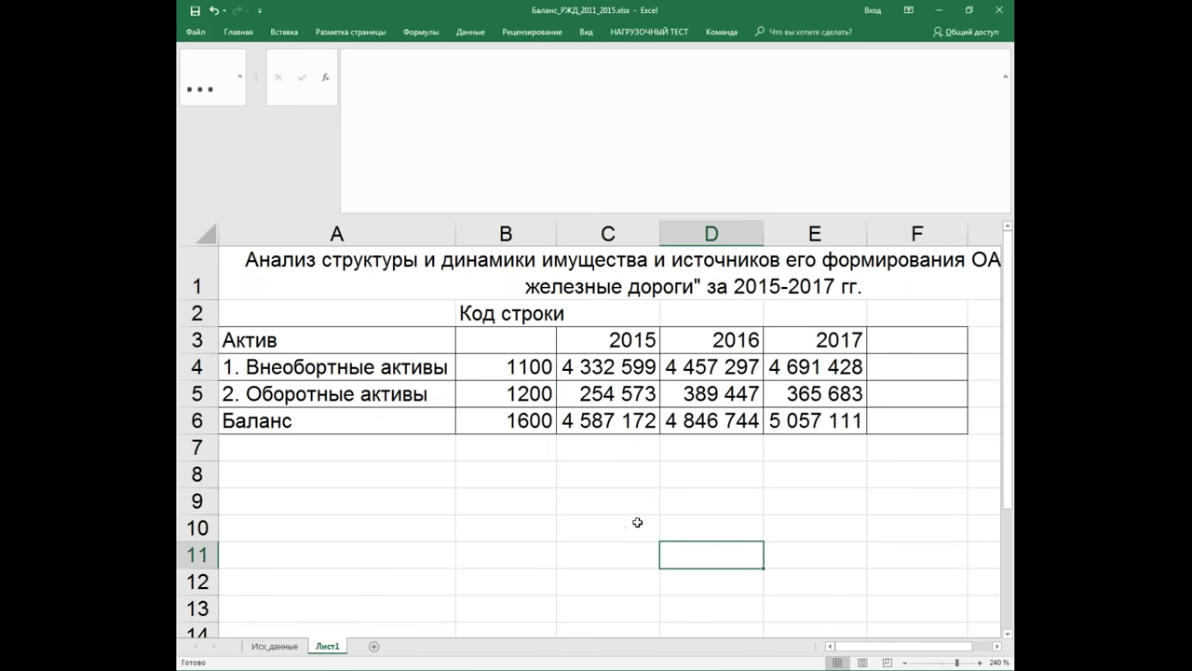
Step: Make the Баланс row A6:E6 bold
{"action": "left_click_drag", "start_coordinate": [361, 413], "coordinate": [806, 415]}
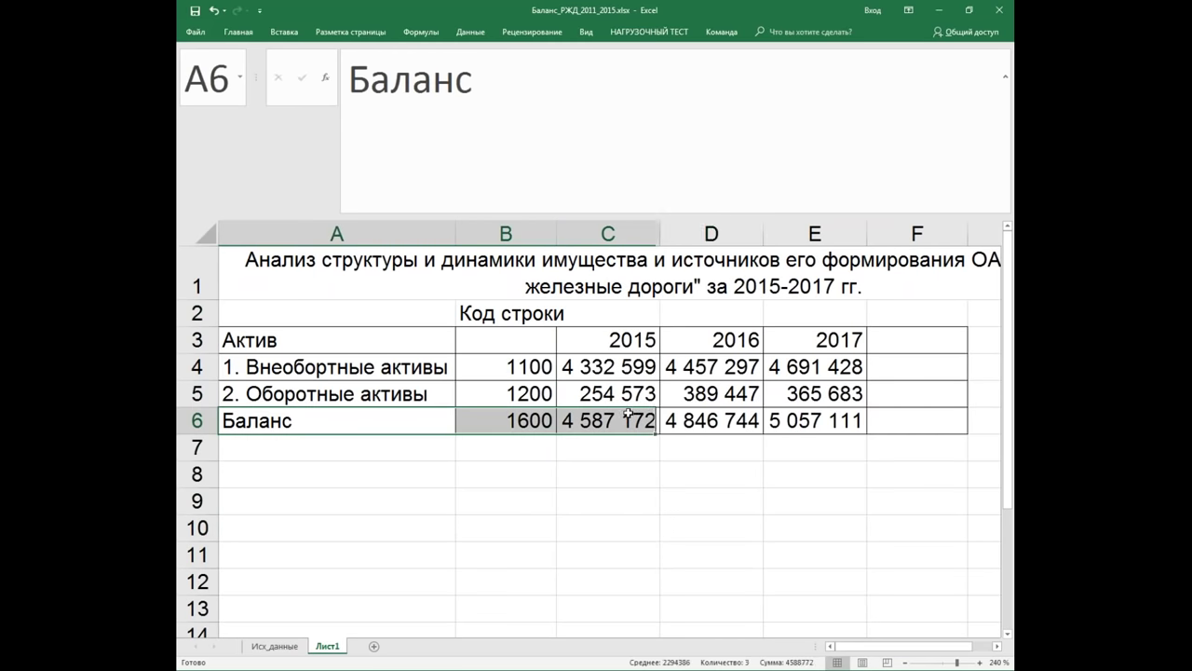
{"action": "left_click", "coordinate": [238, 32]}
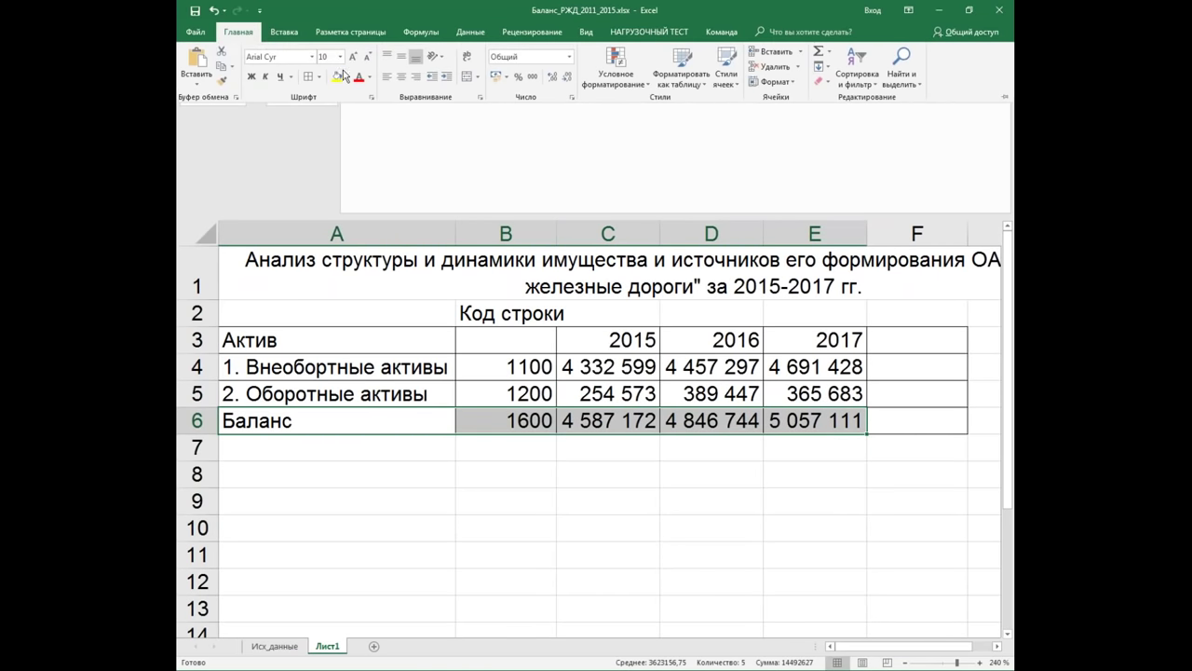
{"action": "left_click", "coordinate": [251, 76]}
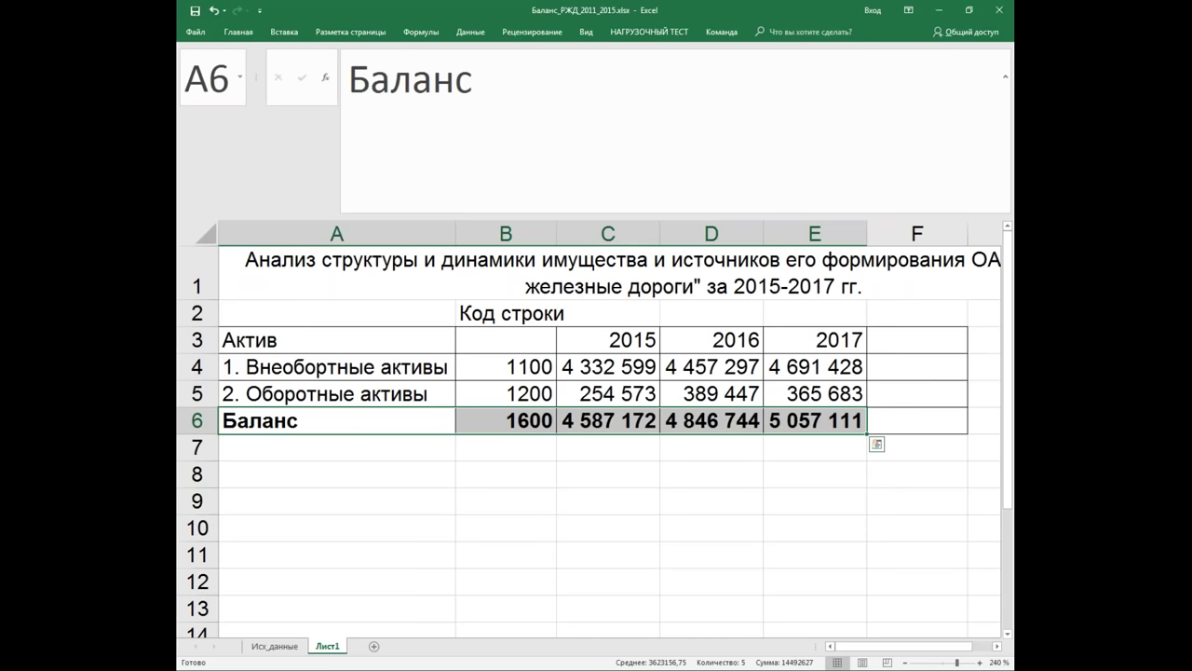
Step: Test row 5 by changing B5's code 1200 to 1500, then undo back to 1200
{"action": "left_click", "coordinate": [538, 393]}
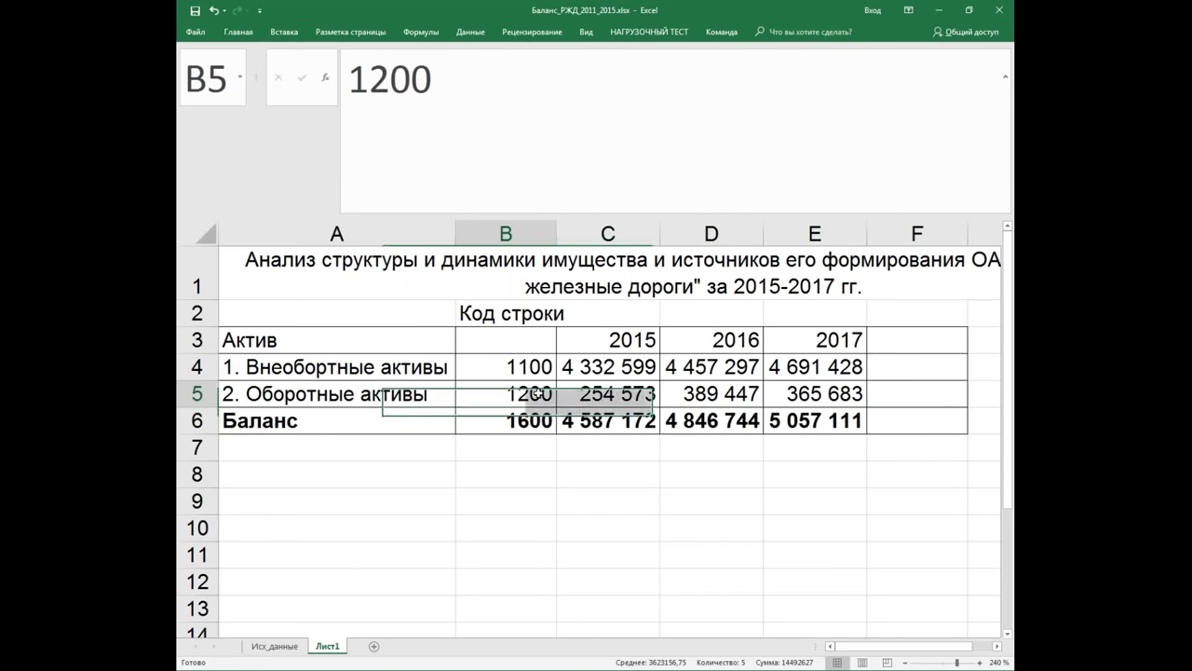
{"action": "left_click_drag", "start_coordinate": [370, 75], "coordinate": [390, 73]}
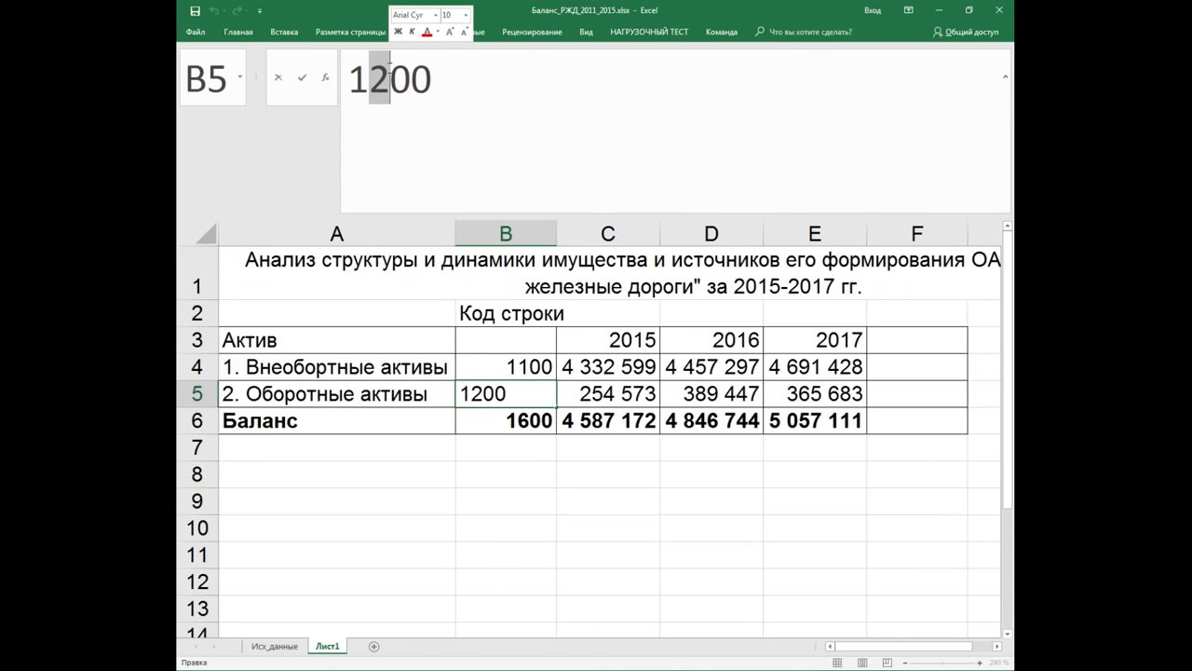
{"action": "type", "text": "5"}
{"action": "key", "text": "Return"}
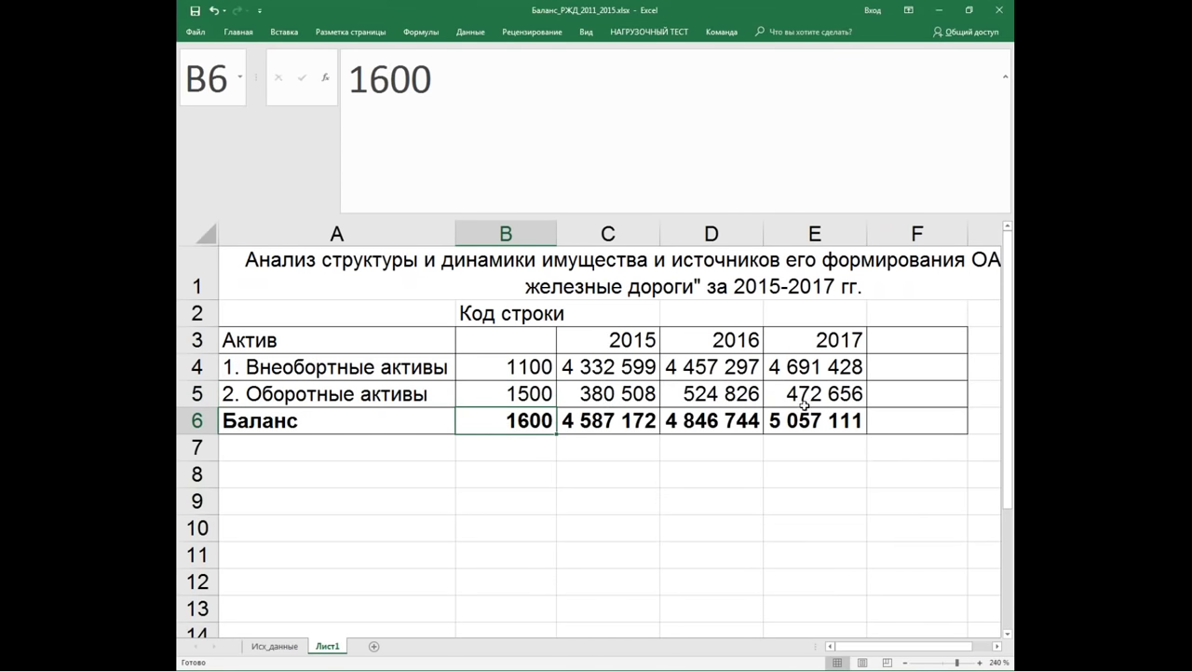
{"action": "left_click", "coordinate": [213, 11]}
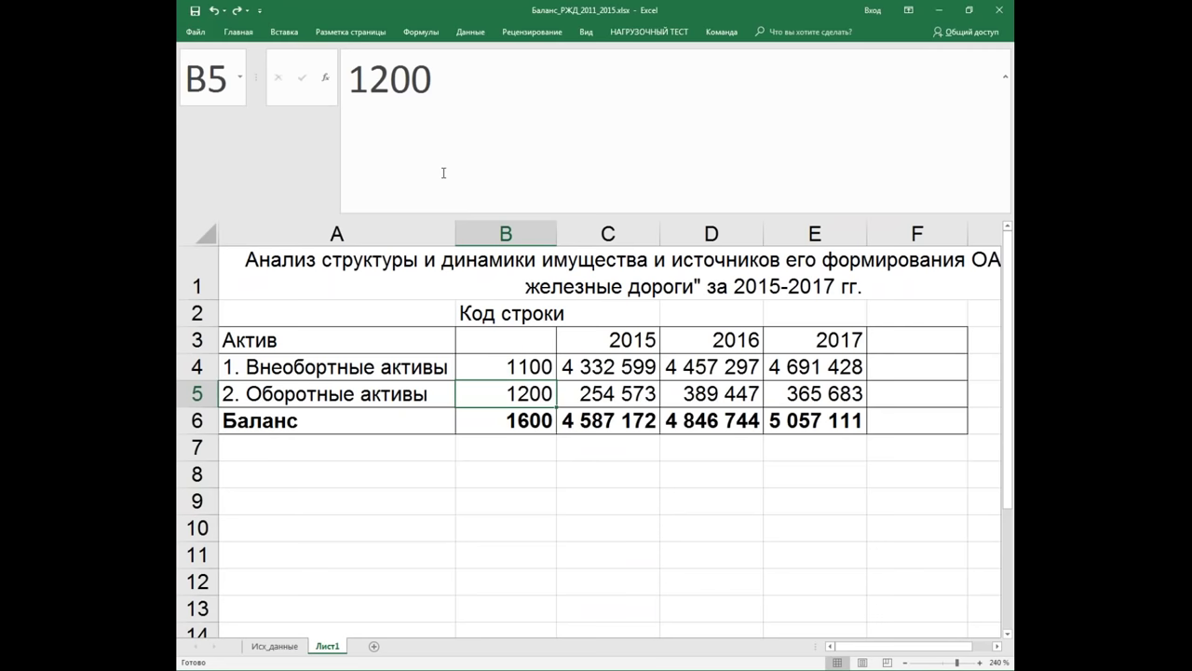
{"action": "left_click_drag", "start_coordinate": [344, 339], "coordinate": [337, 557]}
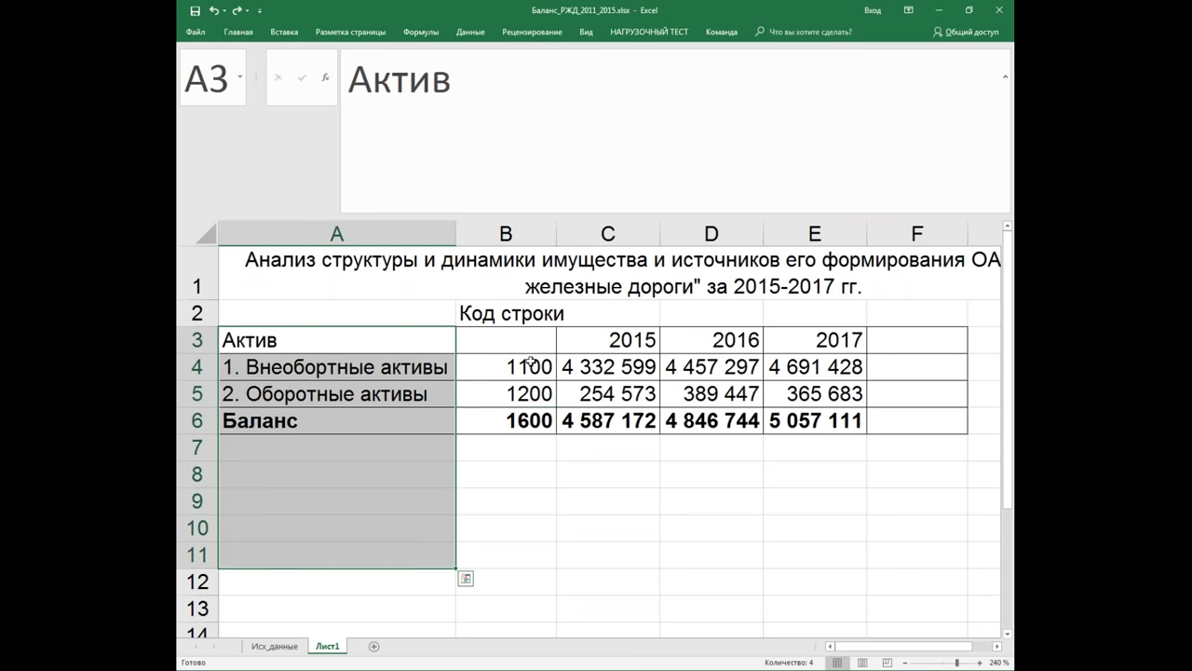
Step: Move the Код строки header from B2 into B3 and clear B2
{"action": "left_click_drag", "start_coordinate": [528, 333], "coordinate": [522, 556]}
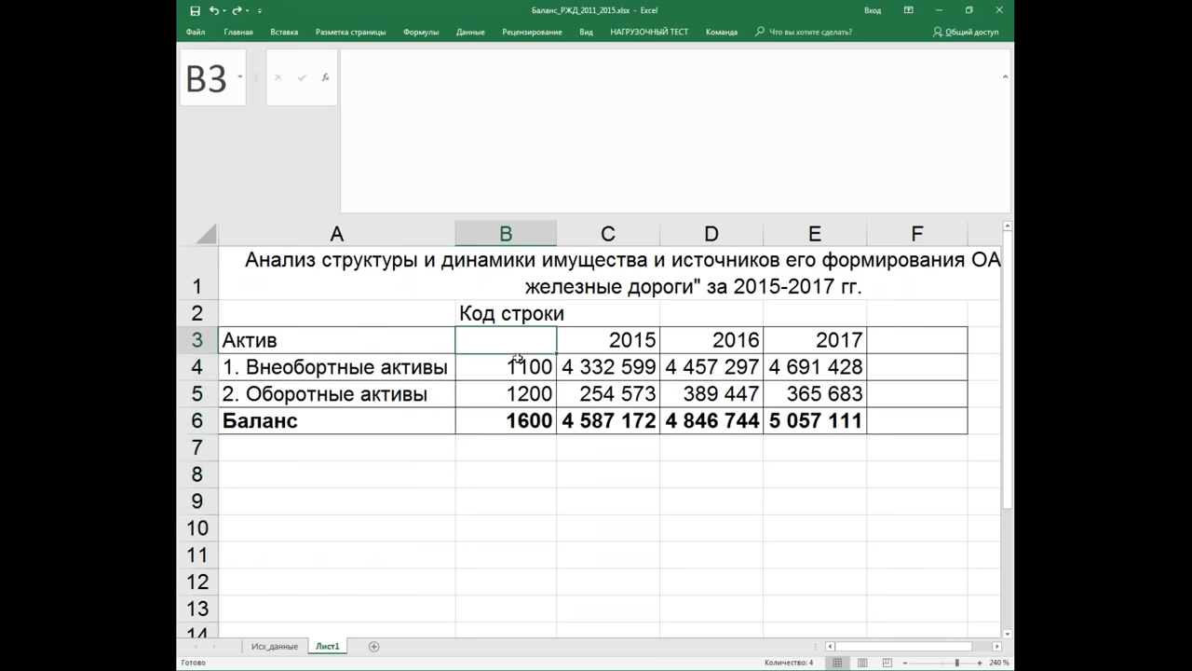
{"action": "left_click", "coordinate": [518, 311]}
{"action": "left_click", "coordinate": [567, 77]}
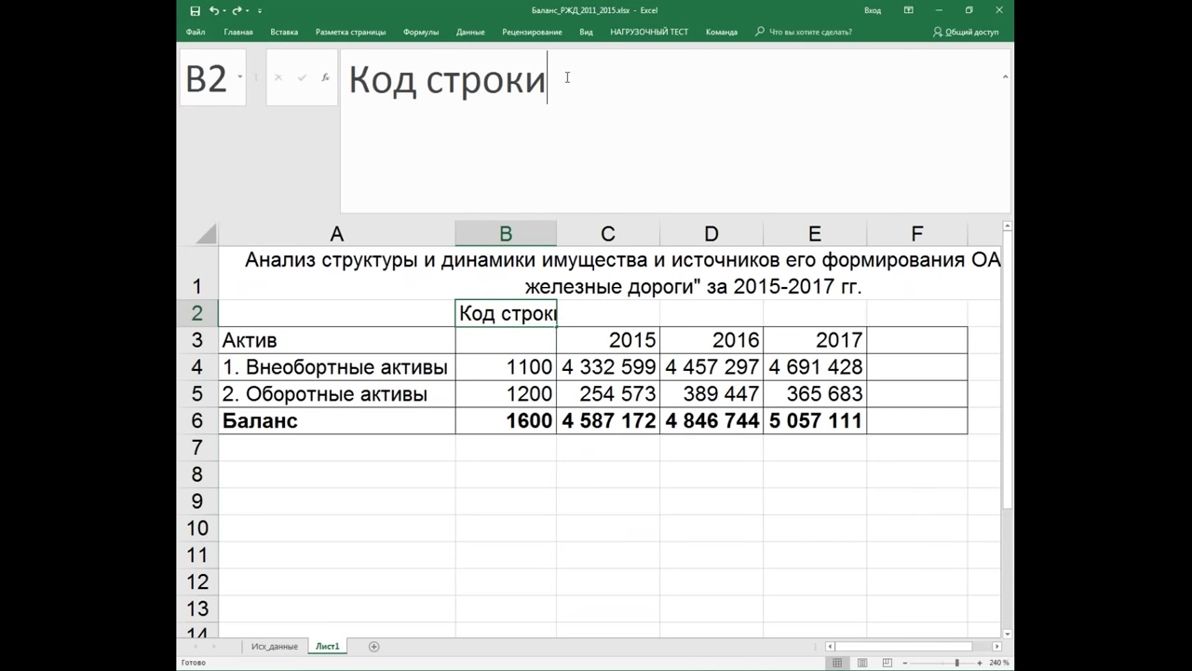
{"action": "right_click", "coordinate": [566, 77]}
{"action": "left_click", "coordinate": [550, 137]}
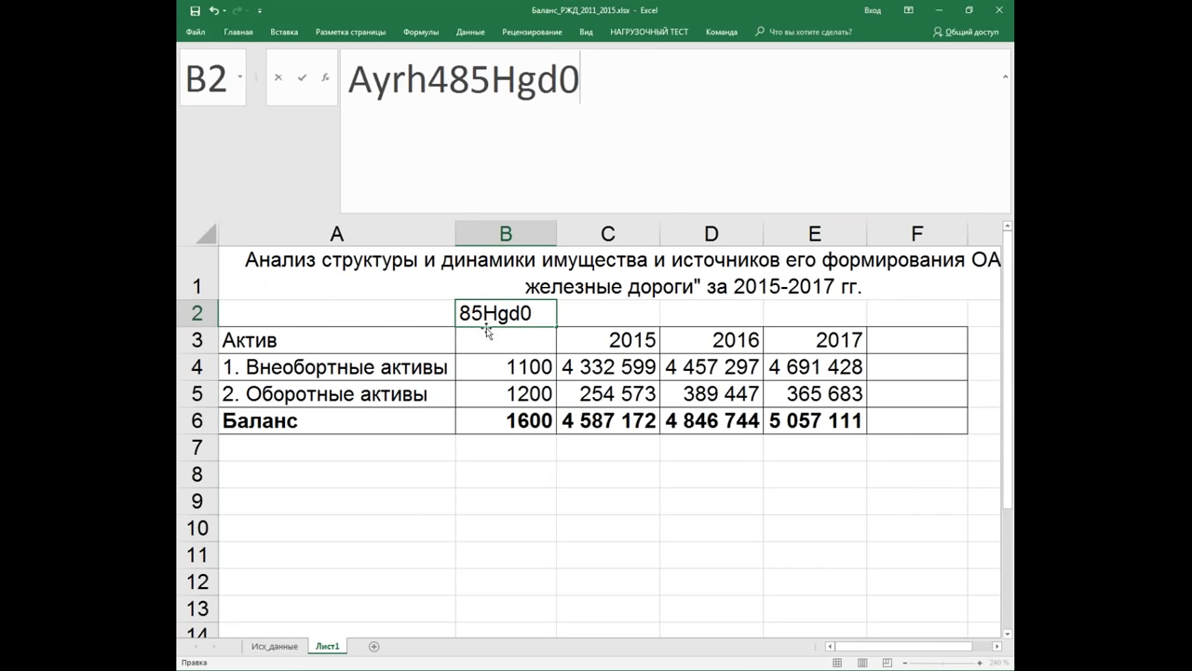
{"action": "key", "text": "Escape"}
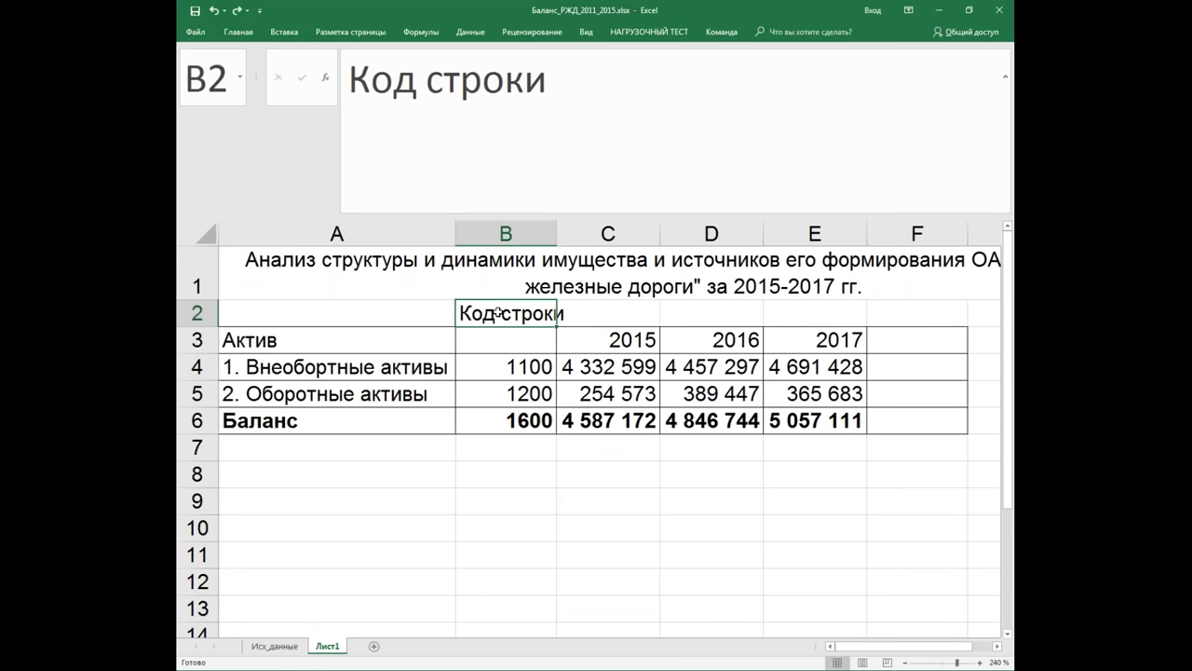
{"action": "right_click", "coordinate": [499, 313]}
{"action": "left_click", "coordinate": [534, 337]}
{"action": "right_click", "coordinate": [485, 335]}
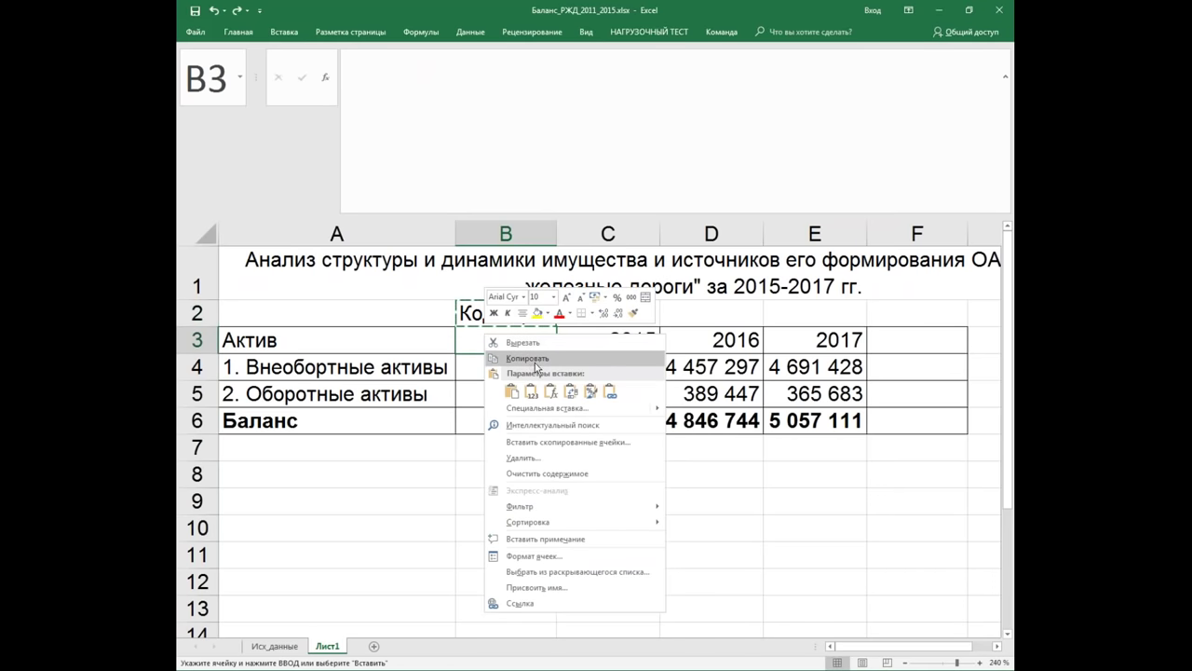
{"action": "left_click", "coordinate": [512, 391]}
{"action": "key", "text": "Up"}
{"action": "key", "text": "Delete"}
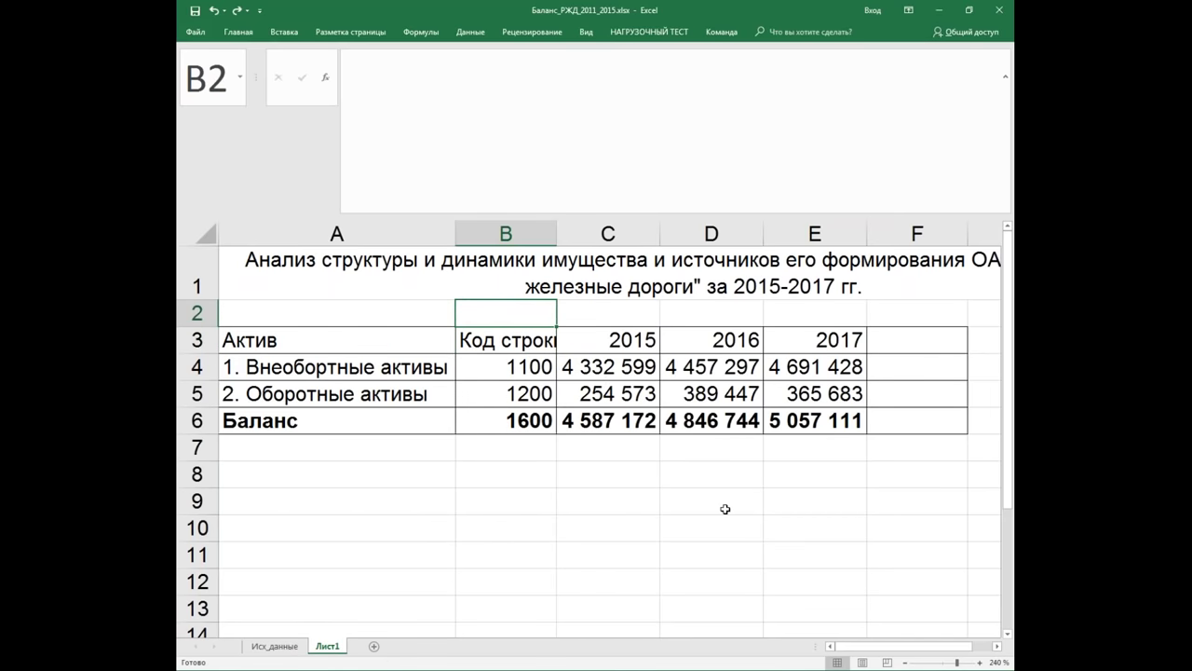
{"action": "left_click", "coordinate": [780, 538]}
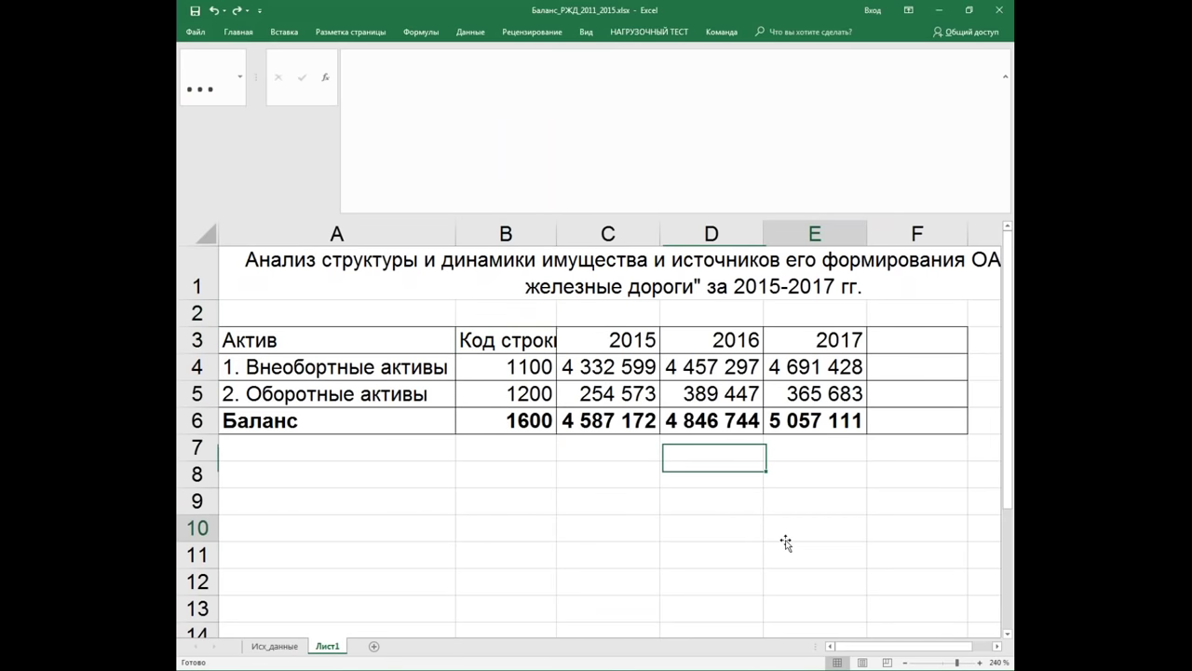
Step: Wrap the Код строки header in B3 onto two lines
{"action": "left_click", "coordinate": [490, 347]}
{"action": "left_click", "coordinate": [238, 32]}
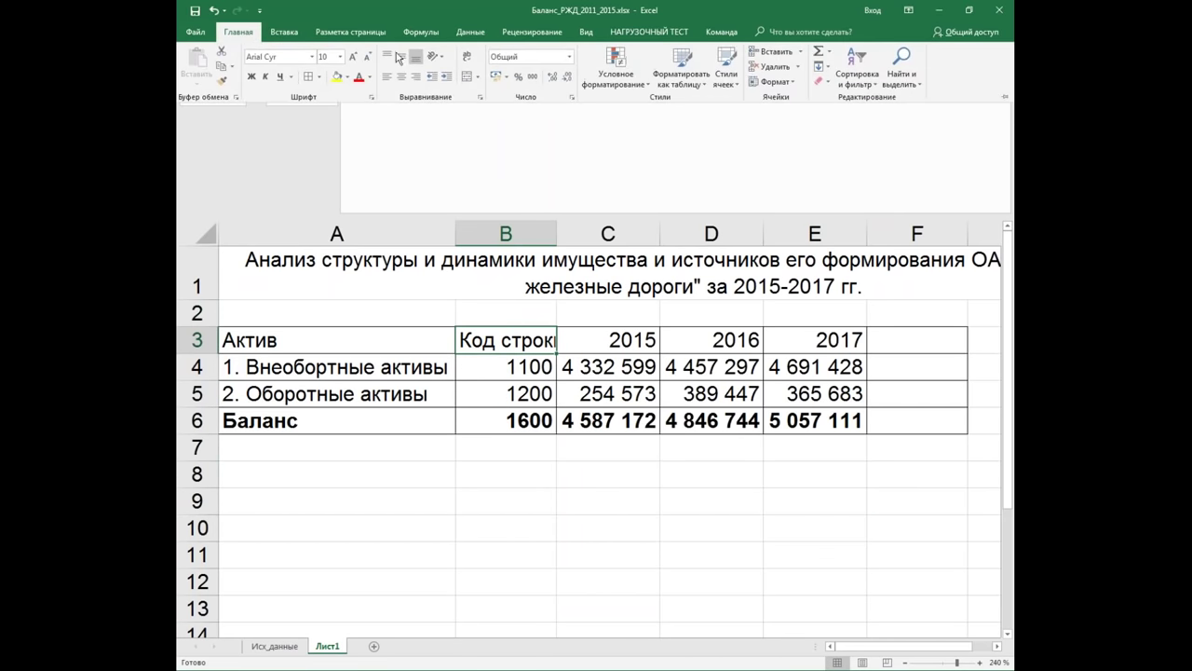
{"action": "left_click", "coordinate": [467, 57]}
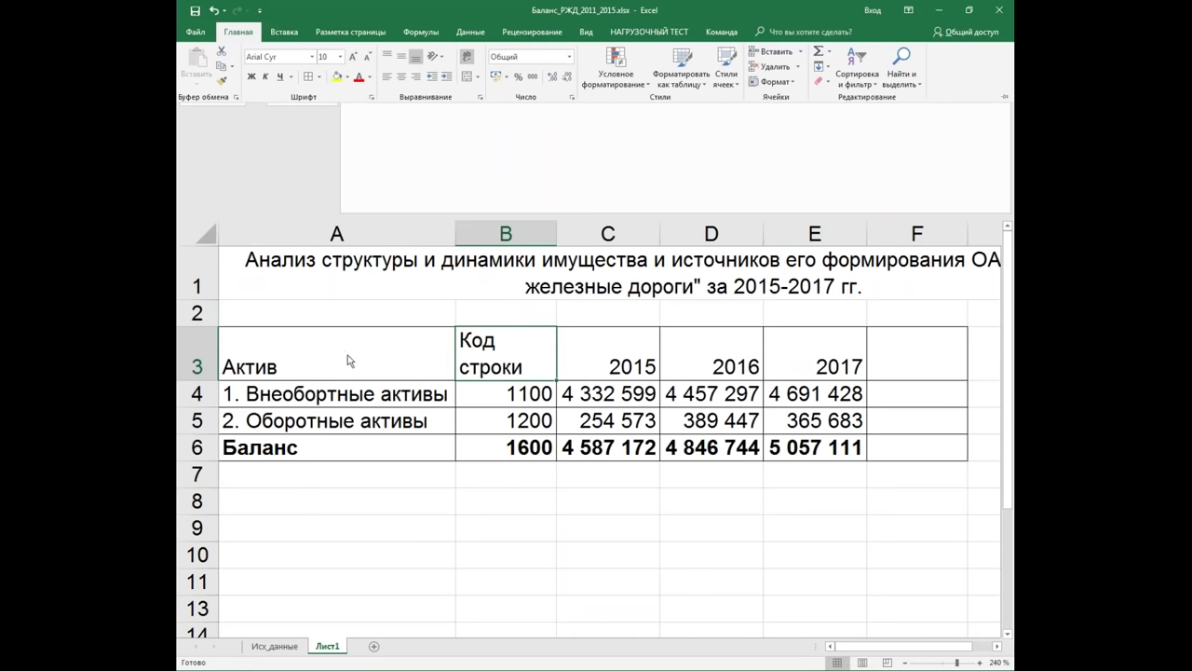
Step: Center the A3:E3 headers both vertically and horizontally
{"action": "left_click", "coordinate": [319, 360]}
{"action": "left_click_drag", "start_coordinate": [298, 352], "coordinate": [799, 349]}
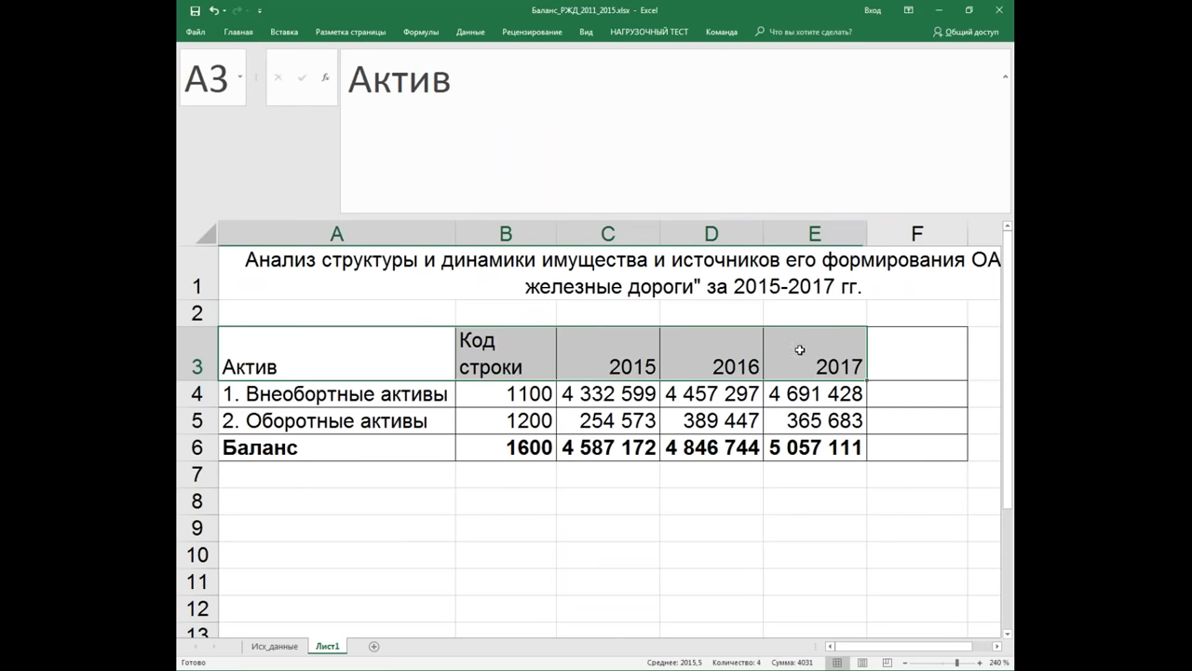
{"action": "left_click", "coordinate": [238, 32]}
{"action": "left_click", "coordinate": [407, 58]}
{"action": "left_click", "coordinate": [399, 78]}
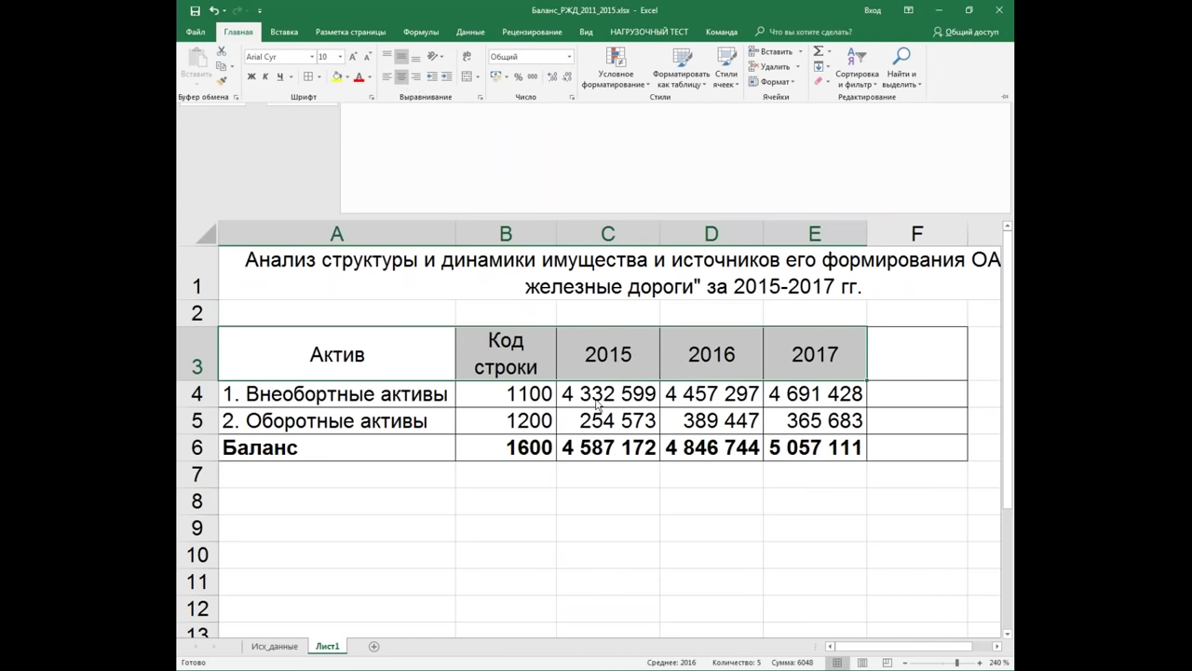
{"action": "left_click", "coordinate": [591, 524]}
{"action": "left_click", "coordinate": [601, 501]}
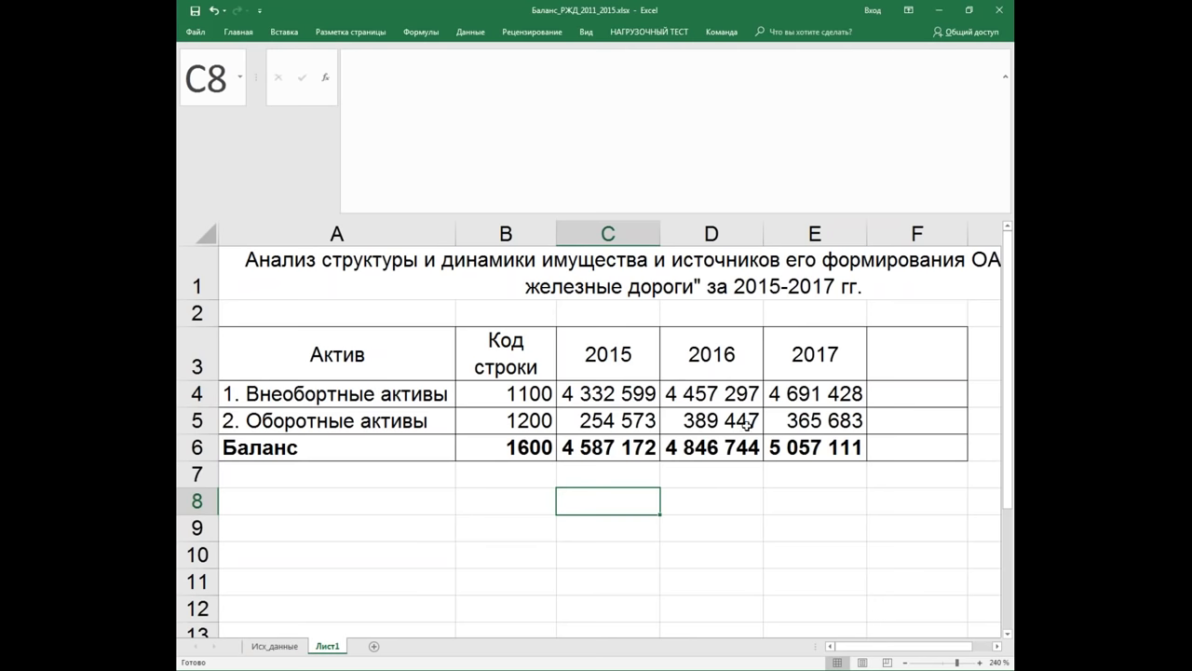
{"action": "left_click_drag", "start_coordinate": [617, 393], "coordinate": [803, 399]}
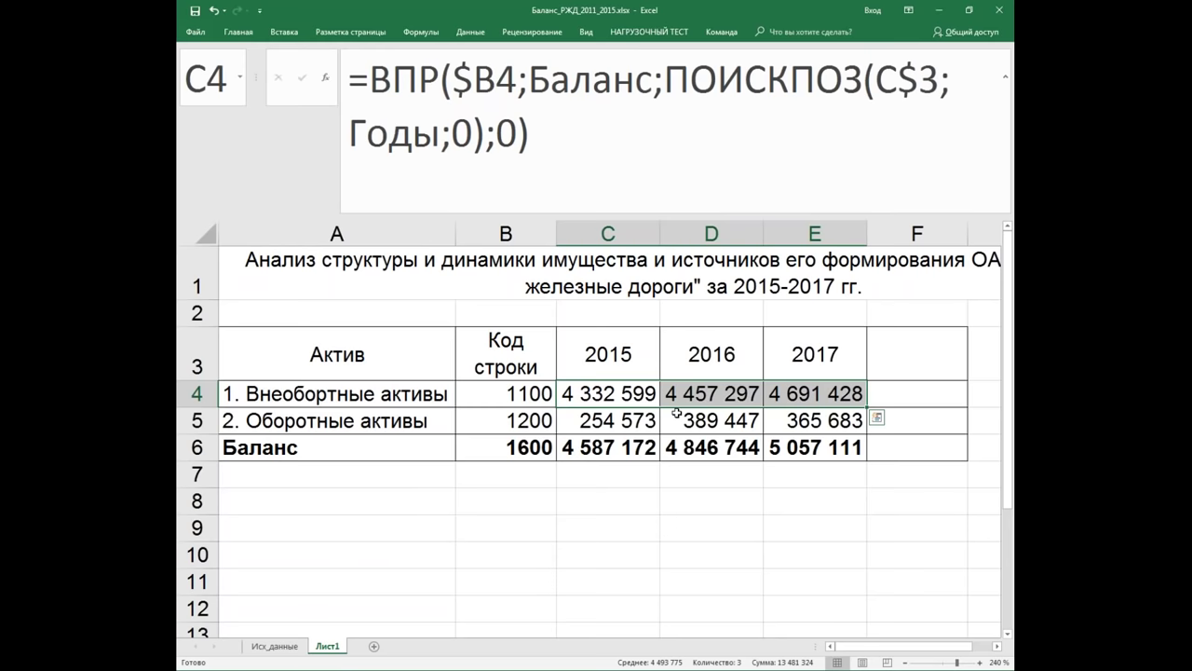
{"action": "left_click", "coordinate": [622, 393]}
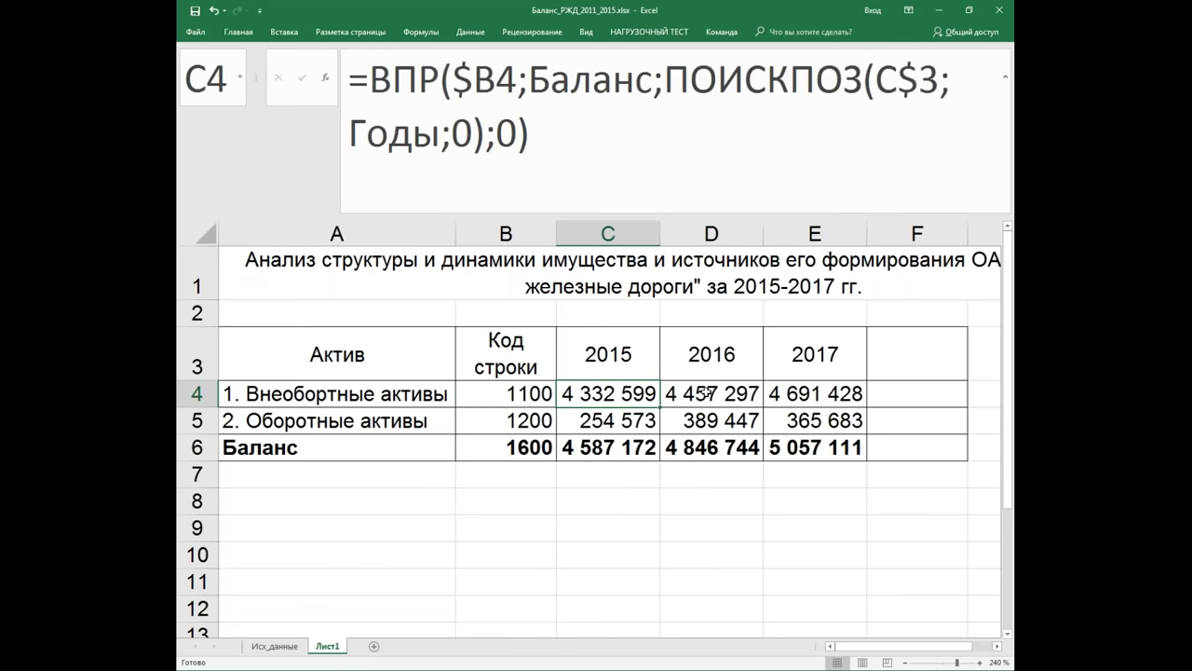
{"action": "left_click", "coordinate": [703, 392]}
{"action": "left_click", "coordinate": [799, 392]}
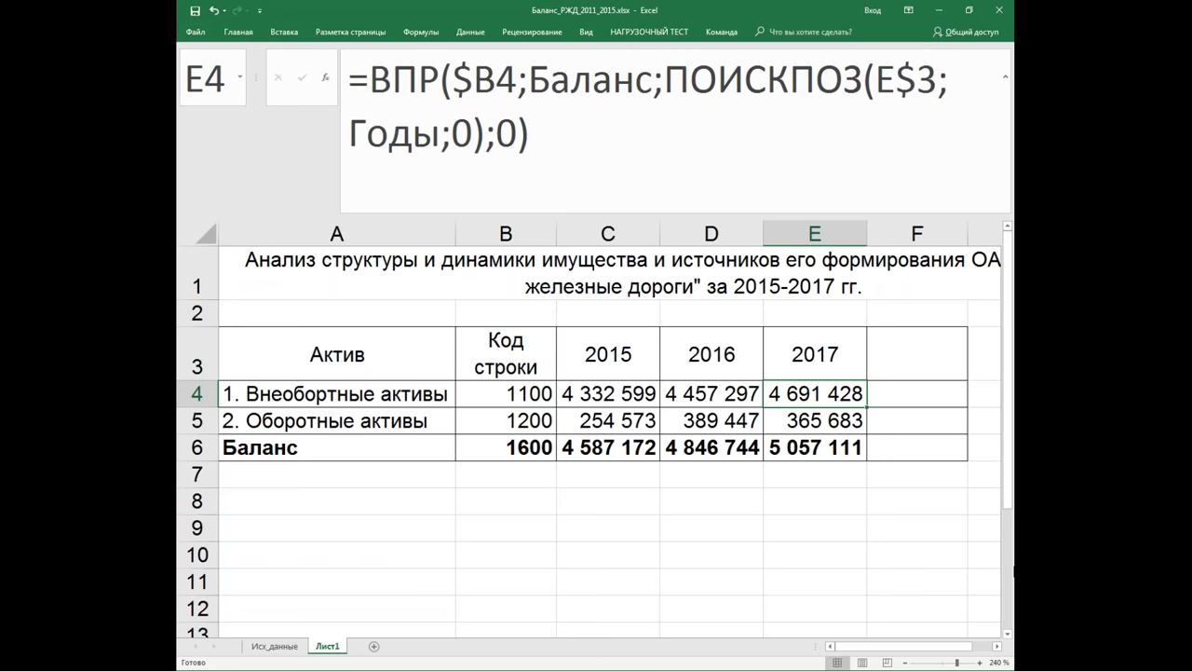
Step: Enter the header 'Тренд' in F3, centred vertically and horizontally
{"action": "left_click", "coordinate": [927, 338]}
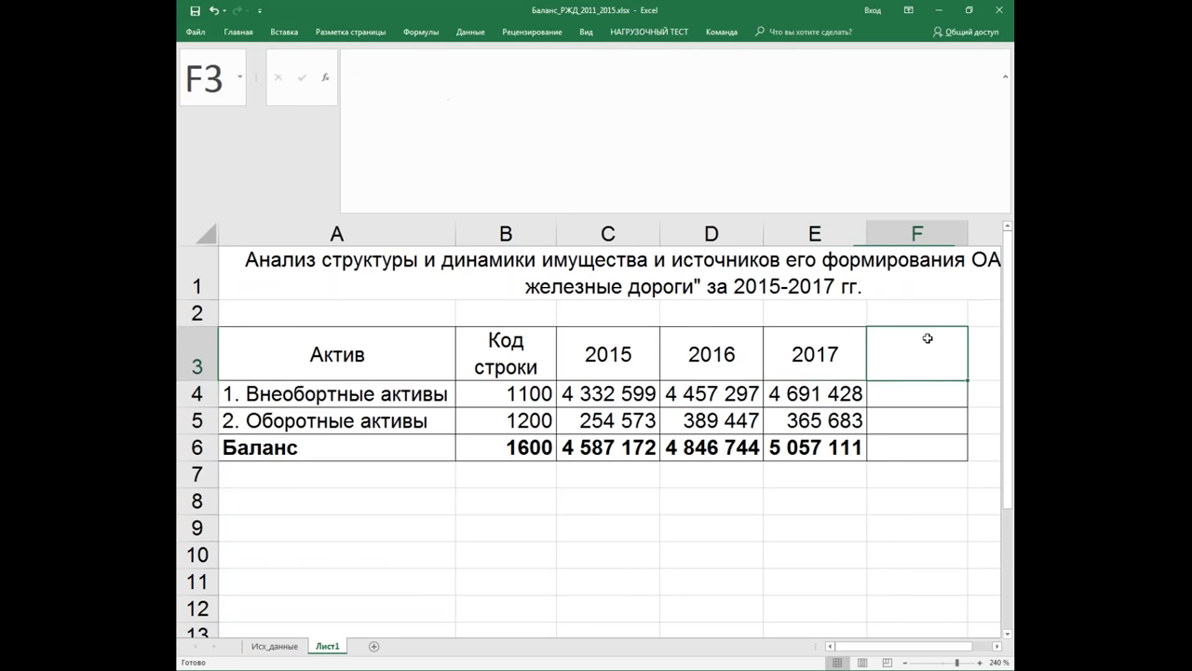
{"action": "type", "text": "Тренд"}
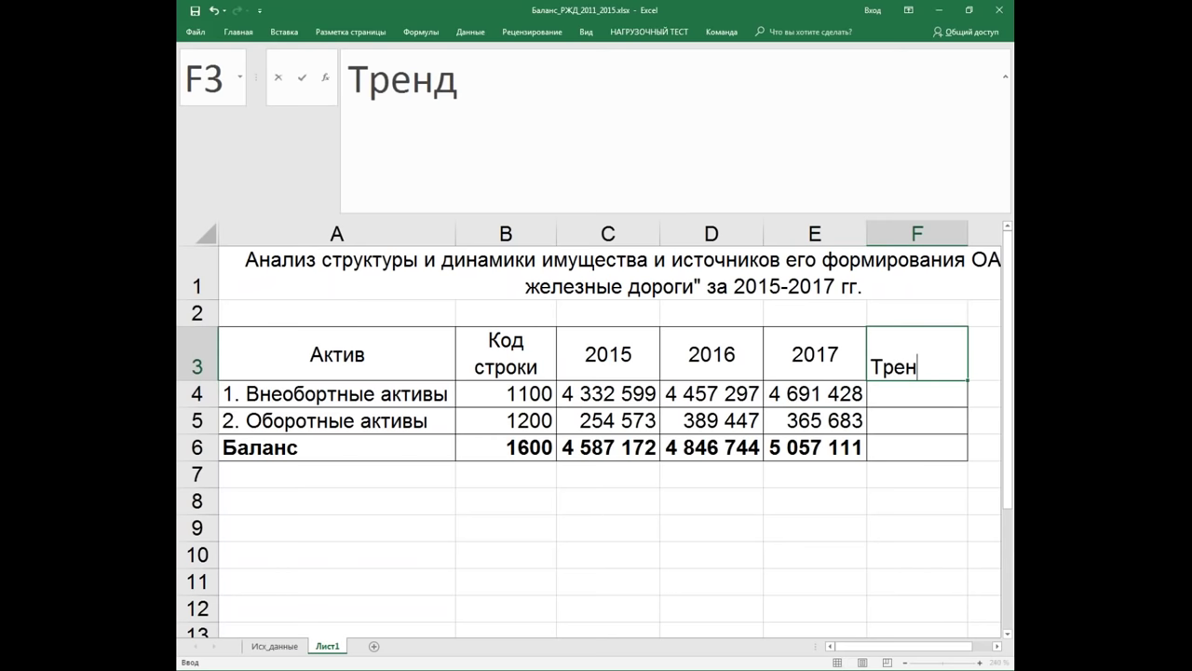
{"action": "key", "text": "Return"}
{"action": "key", "text": "Up"}
{"action": "left_click", "coordinate": [238, 33]}
{"action": "left_click", "coordinate": [402, 57]}
{"action": "left_click", "coordinate": [401, 77]}
Step: Make the header row A3:F3 bold, from Актив through Тренд
{"action": "left_click", "coordinate": [332, 361]}
{"action": "left_click_drag", "start_coordinate": [332, 362], "coordinate": [922, 368]}
{"action": "left_click", "coordinate": [237, 32]}
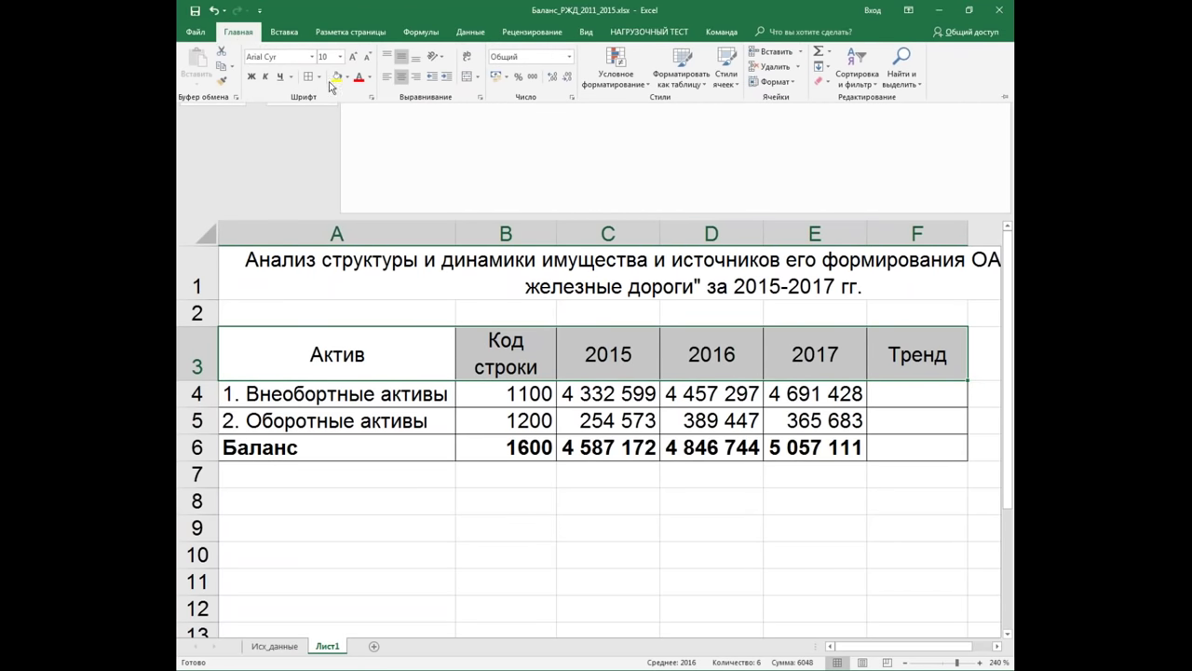
{"action": "left_click", "coordinate": [252, 76]}
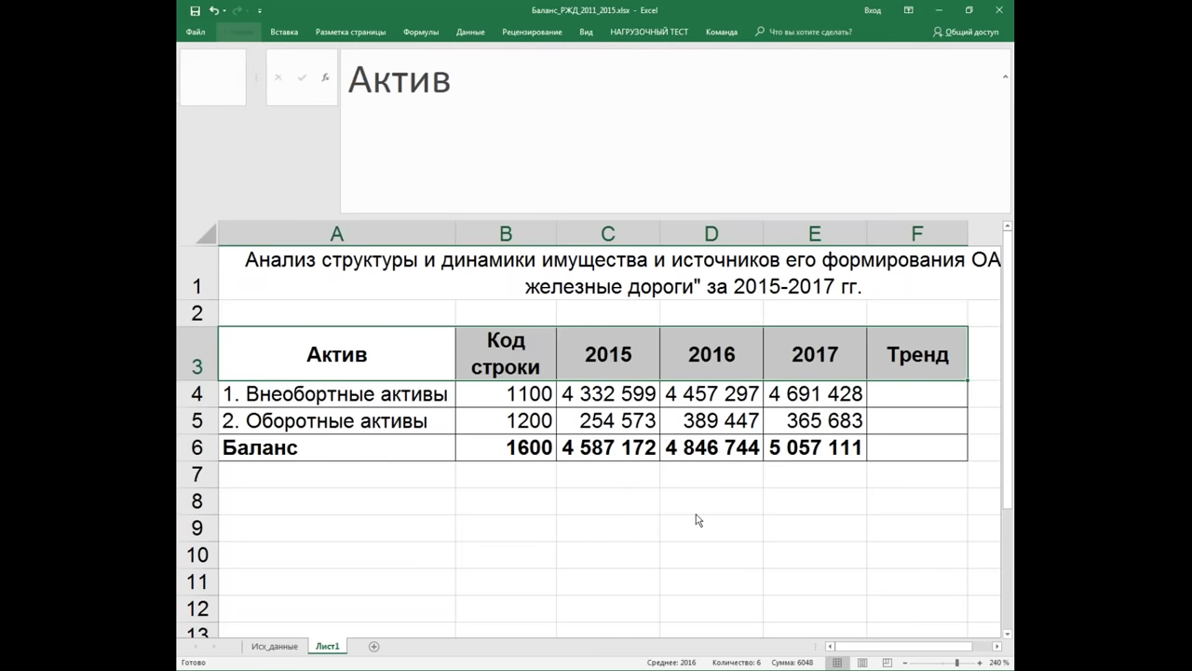
{"action": "left_click", "coordinate": [679, 498]}
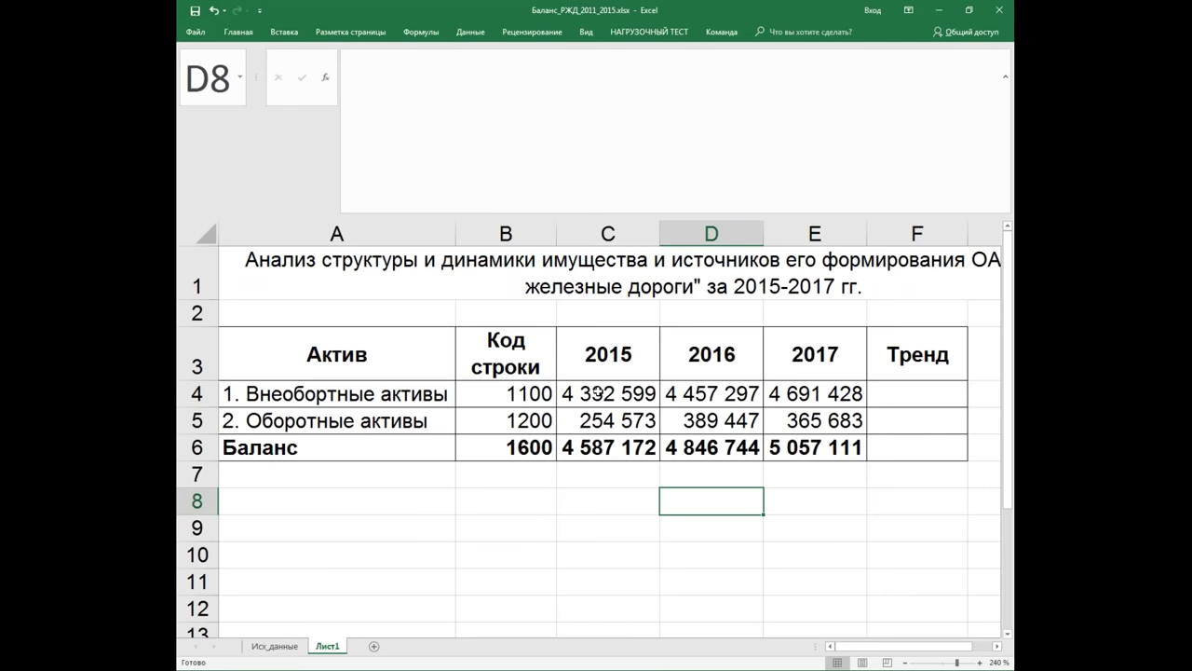
Step: Insert line sparklines from the 2015–2017 values C4:E6 into F4:F6
{"action": "left_click", "coordinate": [593, 400]}
{"action": "left_click_drag", "start_coordinate": [593, 401], "coordinate": [799, 448]}
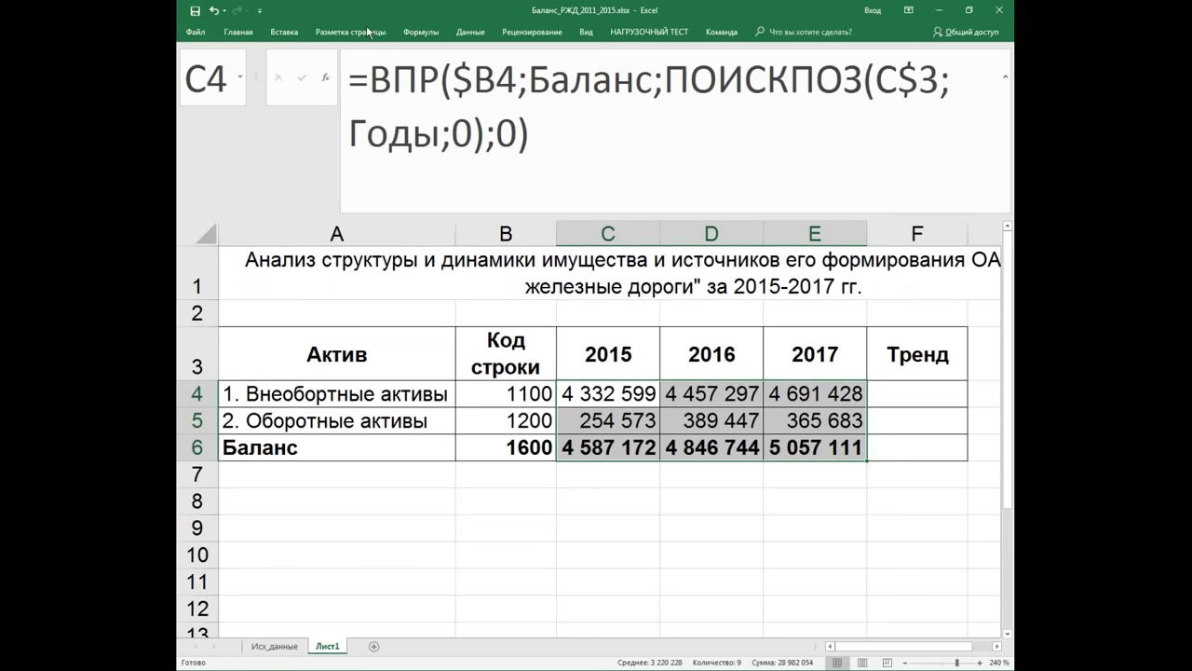
{"action": "left_click", "coordinate": [281, 34]}
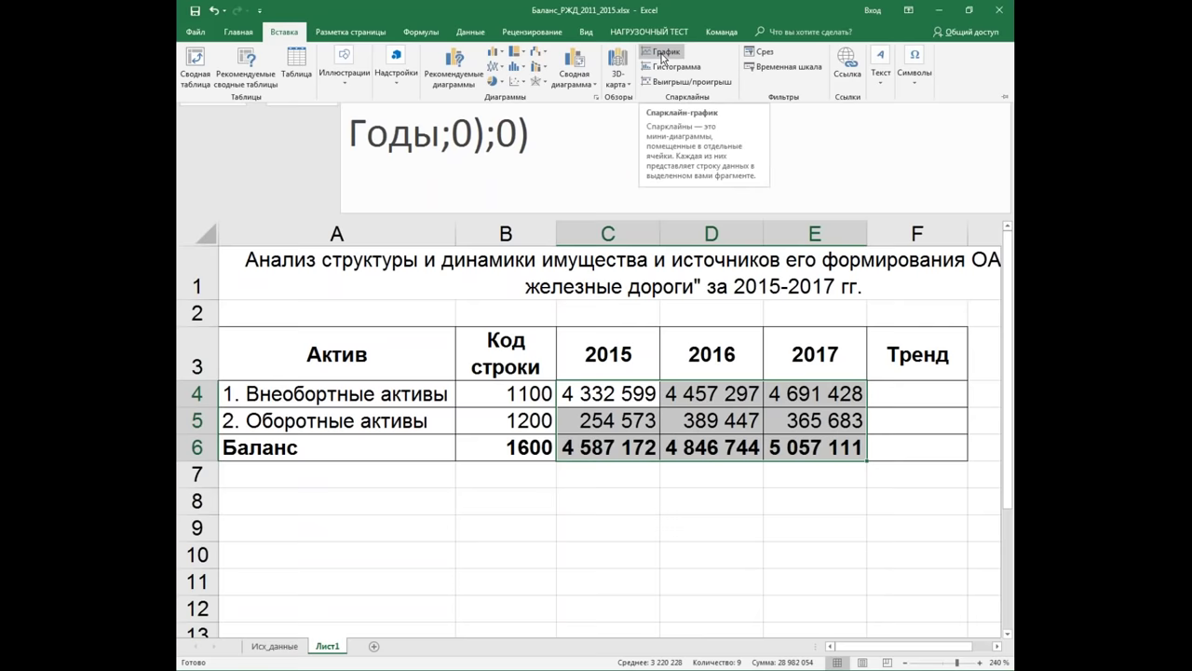
{"action": "left_click", "coordinate": [663, 54]}
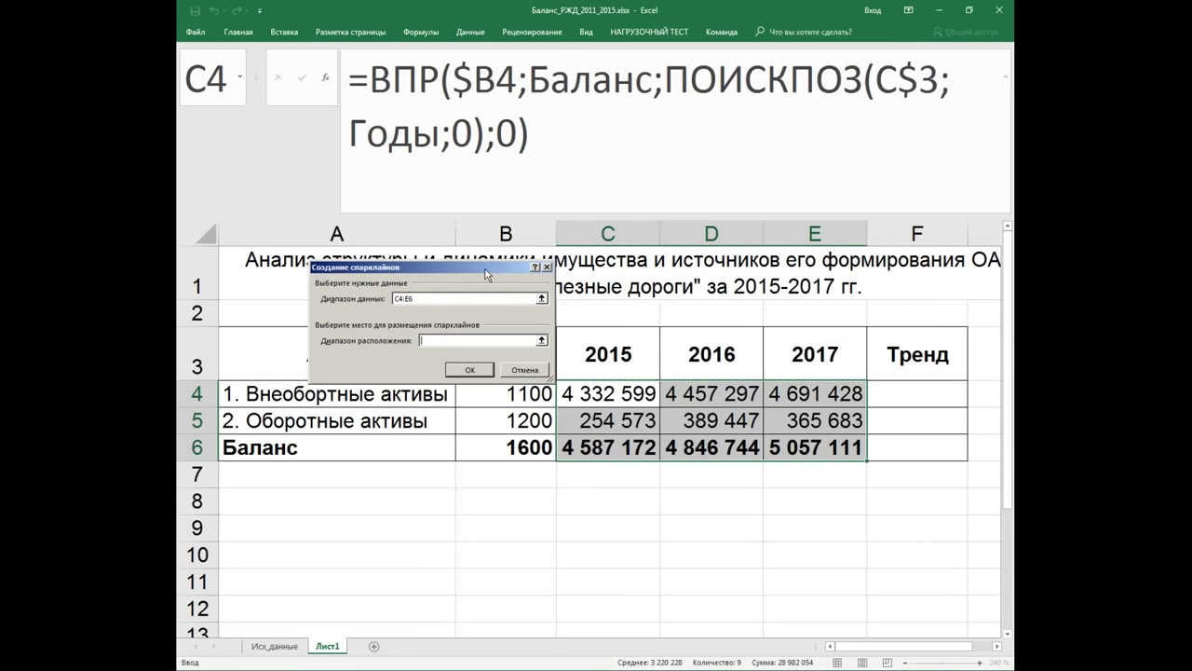
{"action": "left_click_drag", "start_coordinate": [485, 269], "coordinate": [612, 67]}
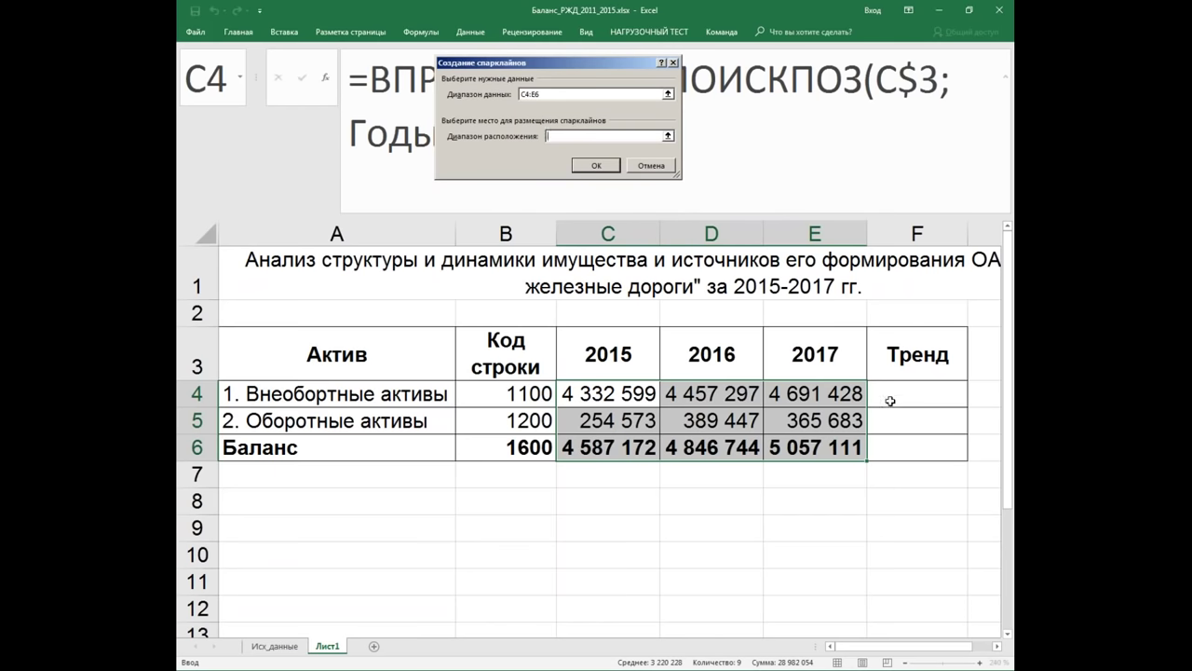
{"action": "left_click_drag", "start_coordinate": [902, 390], "coordinate": [901, 437]}
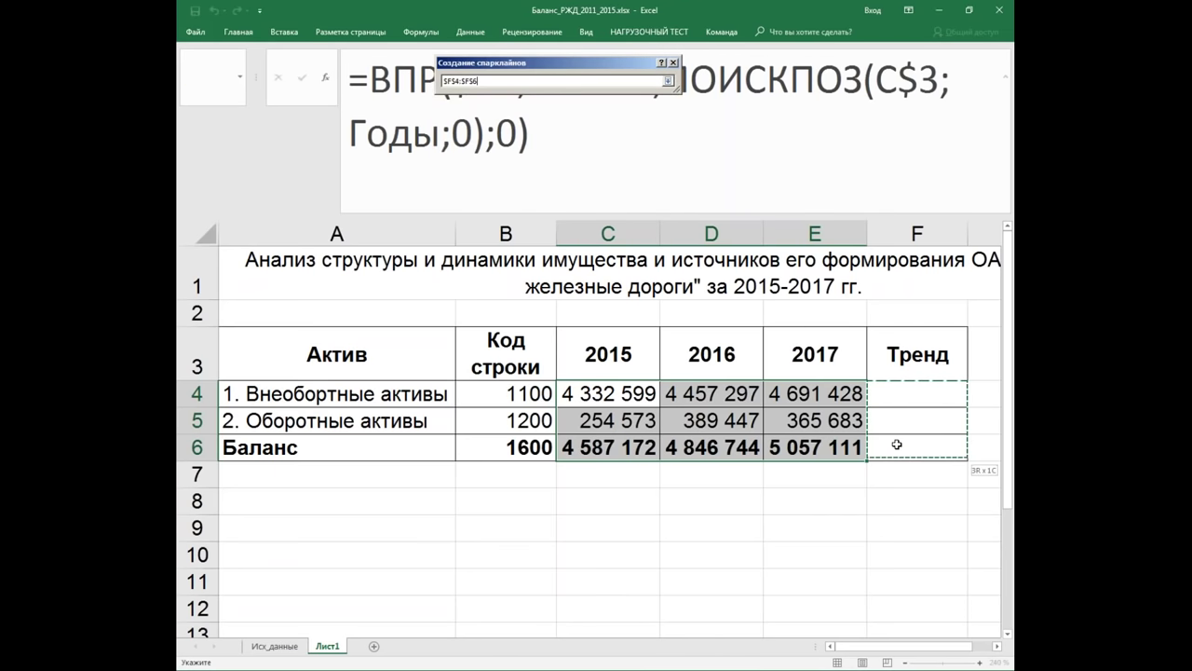
{"action": "left_click", "coordinate": [615, 166]}
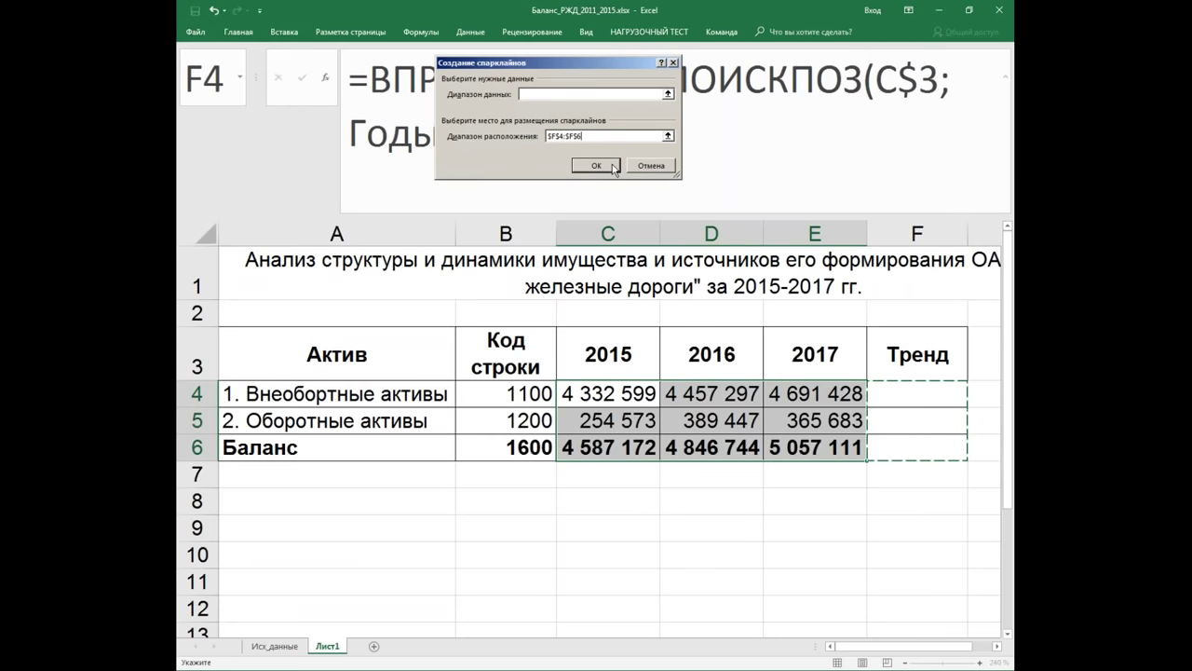
{"action": "left_click", "coordinate": [614, 167]}
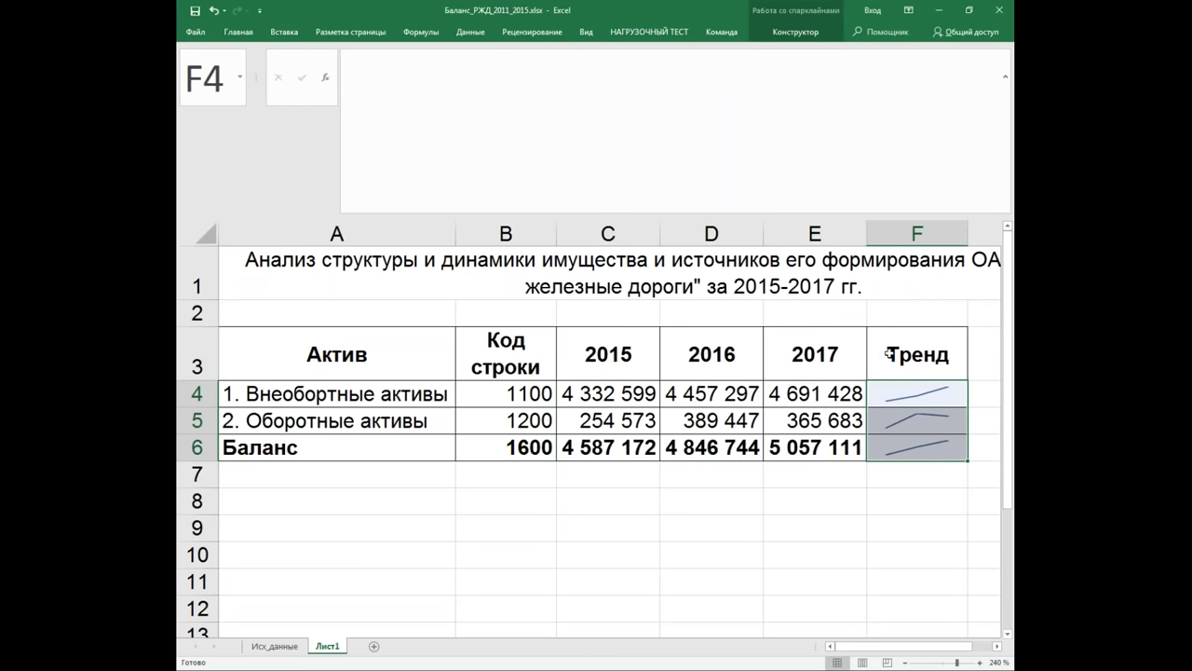
Step: Turn on markers for the F4:F6 sparklines, then deselect them by picking F7
{"action": "left_click", "coordinate": [778, 31]}
{"action": "left_click", "coordinate": [459, 81]}
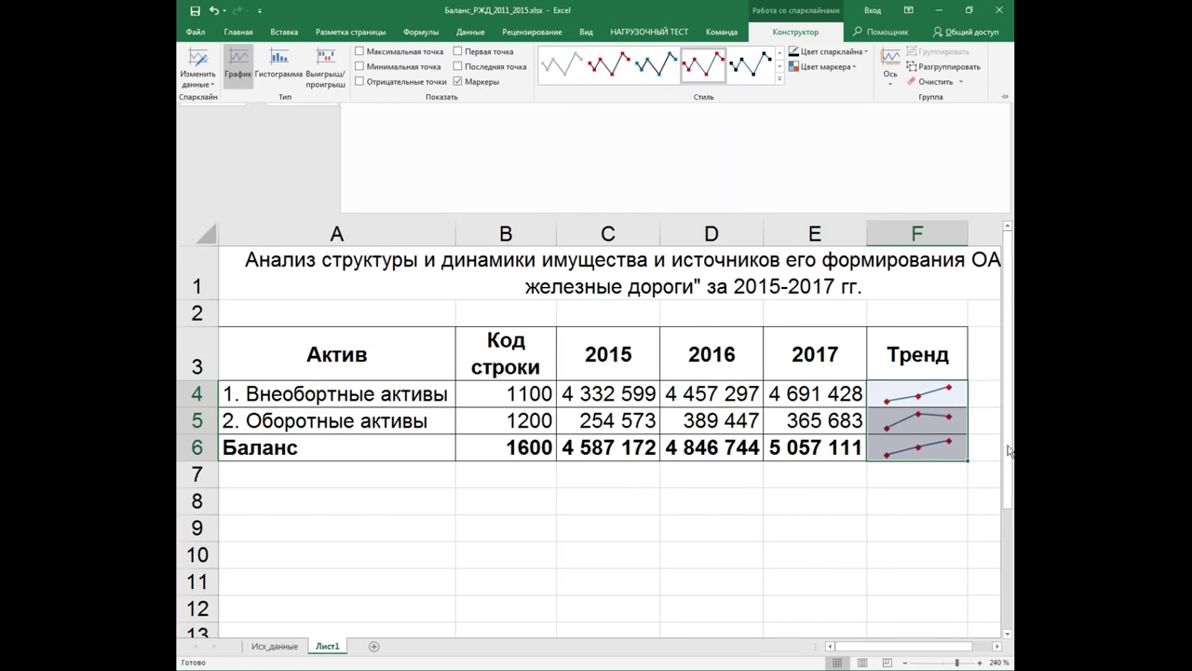
{"action": "left_click", "coordinate": [971, 510]}
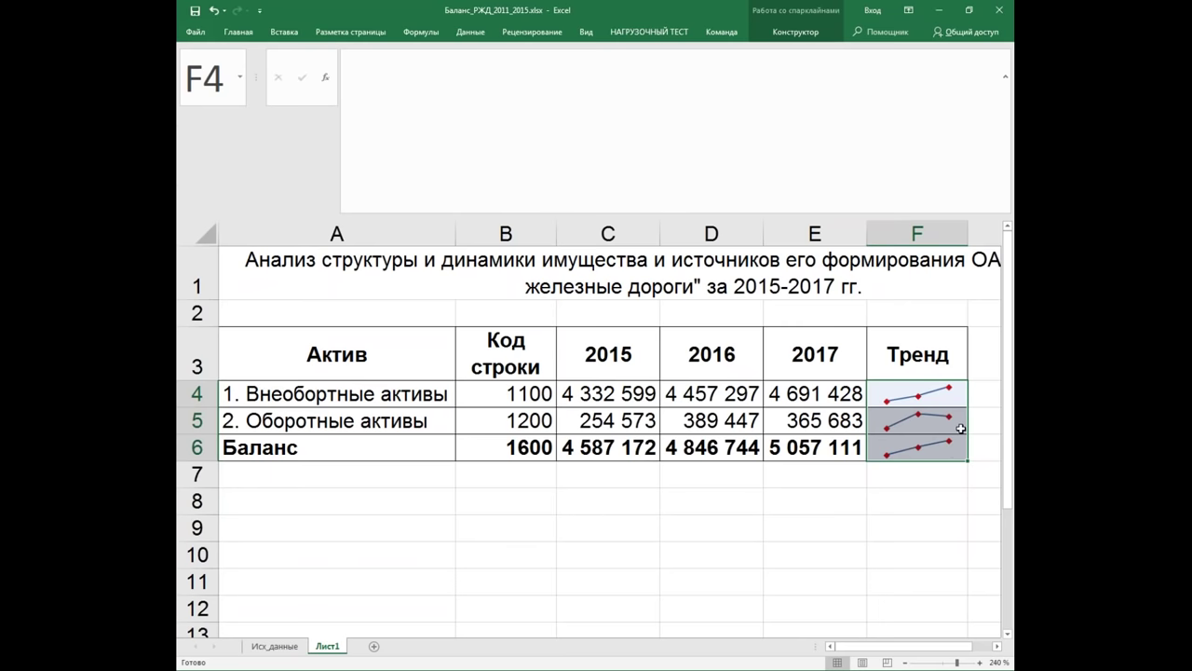
{"action": "left_click", "coordinate": [958, 477]}
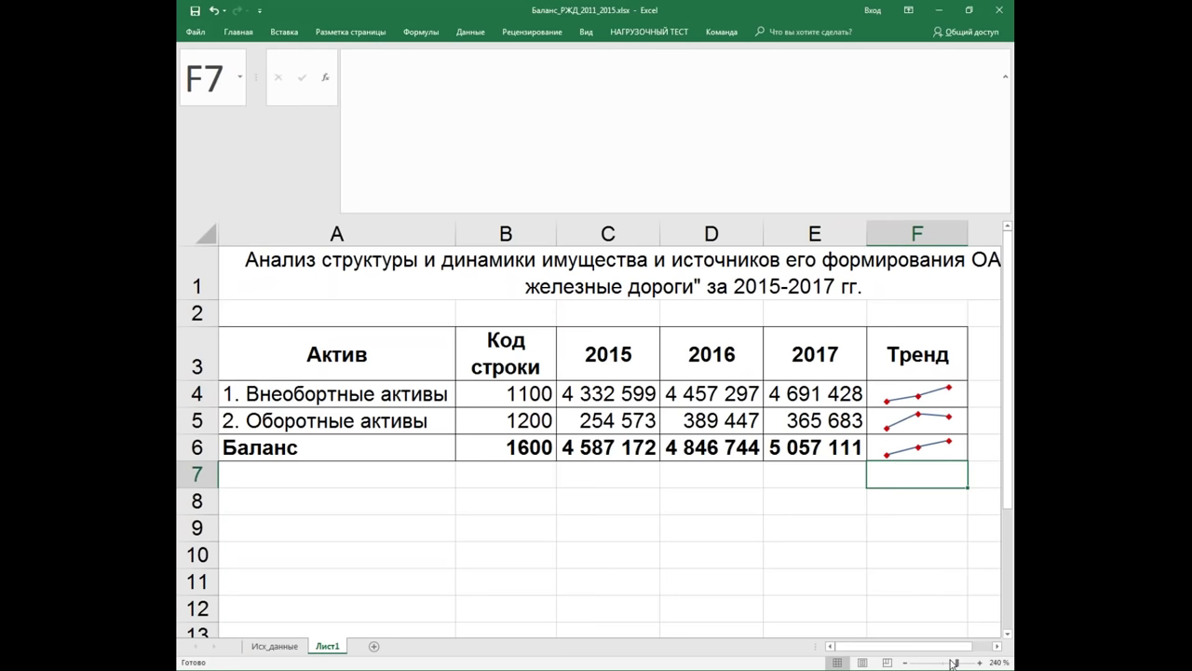
{"action": "left_click", "coordinate": [908, 662]}
Step: Zoom out to 180% so the title and empty columns G–I are visible
{"action": "scroll", "coordinate": [816, 317], "scroll_direction": "down", "scroll_amount": 4, "text": "ctrl"}
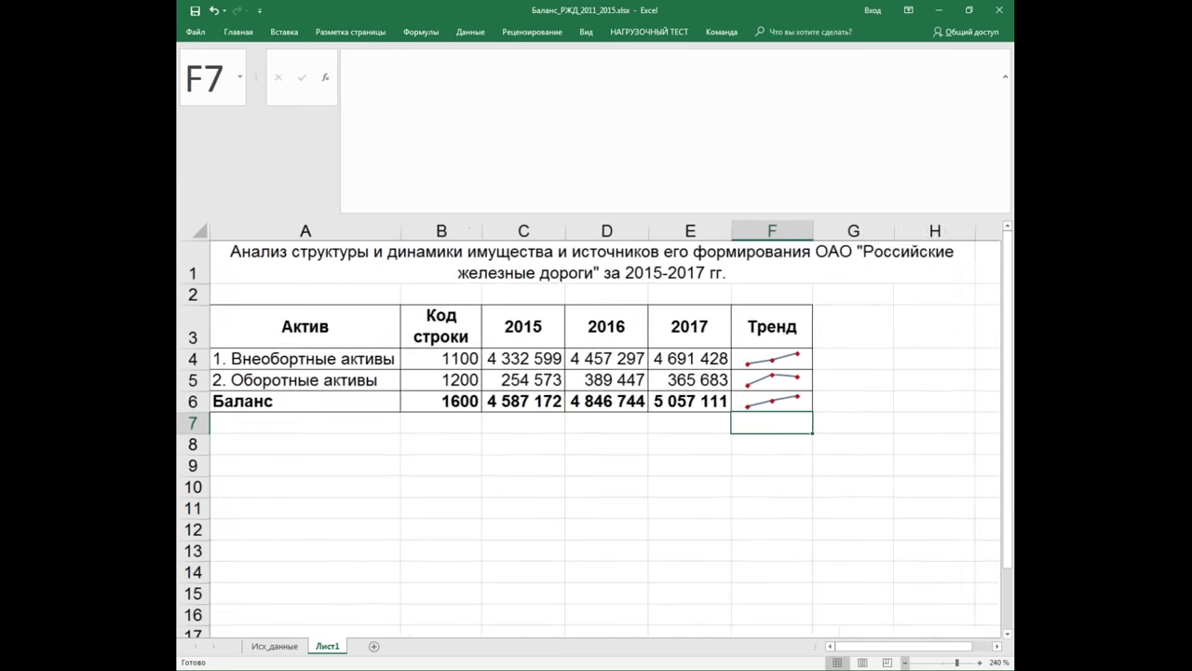
{"action": "left_click", "coordinate": [817, 317]}
{"action": "left_click_drag", "start_coordinate": [817, 317], "coordinate": [953, 391]}
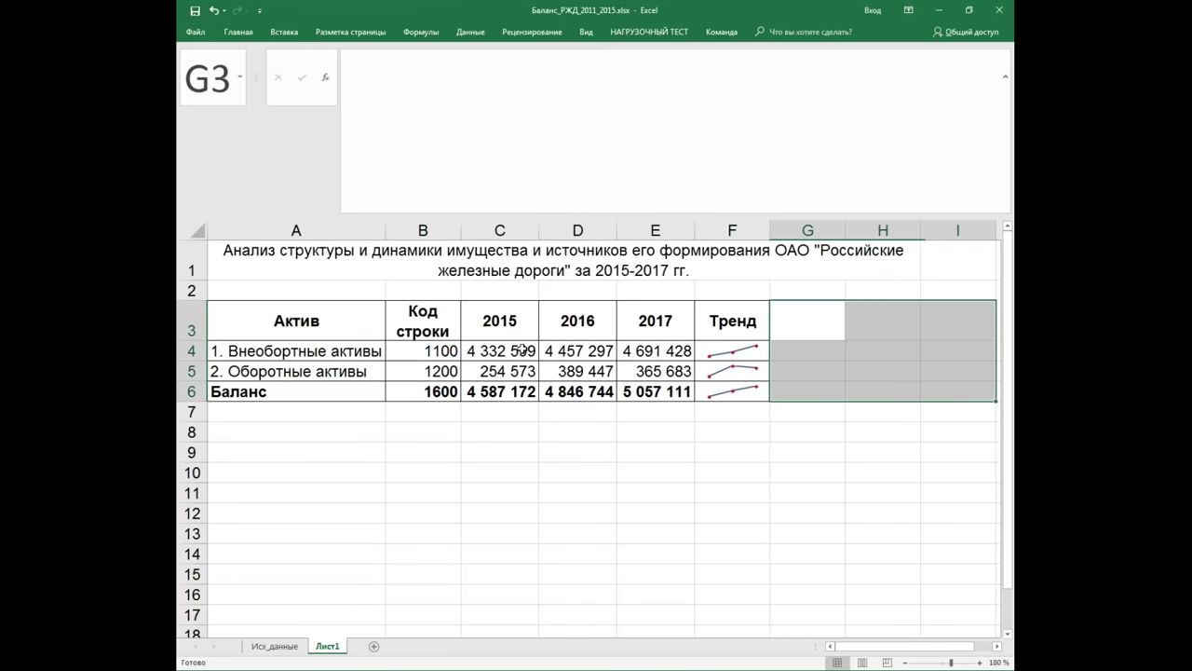
{"action": "left_click", "coordinate": [484, 348]}
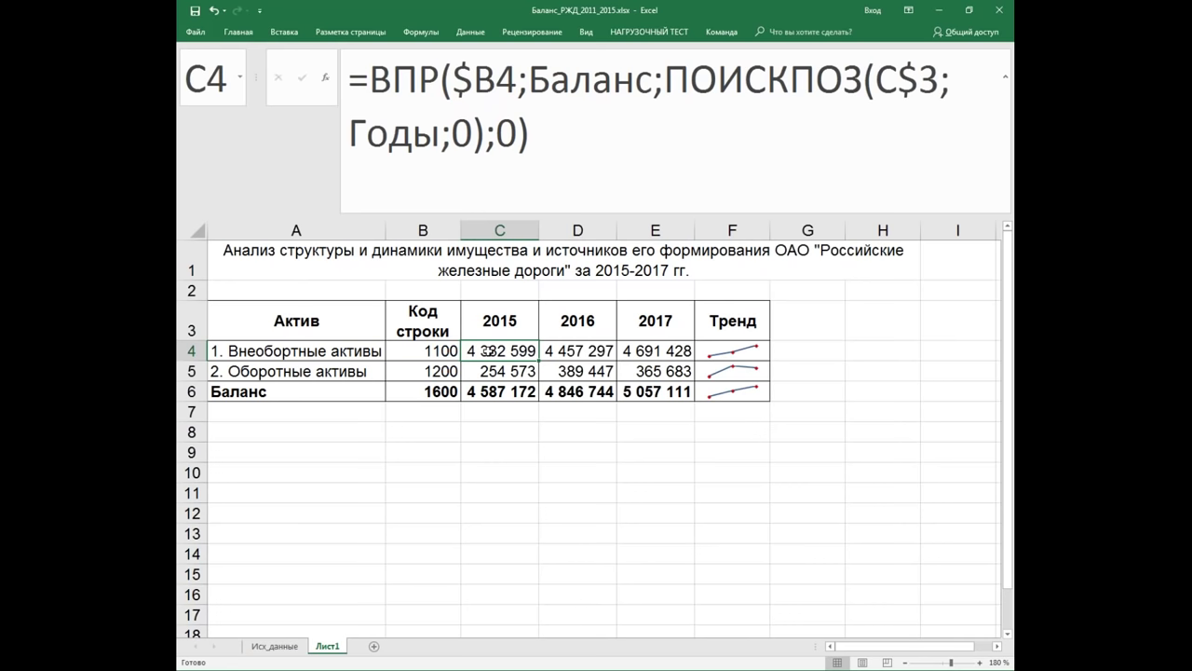
Step: Enter the label 'Собственный капитал' in cell A8 below the table
{"action": "left_click", "coordinate": [289, 424]}
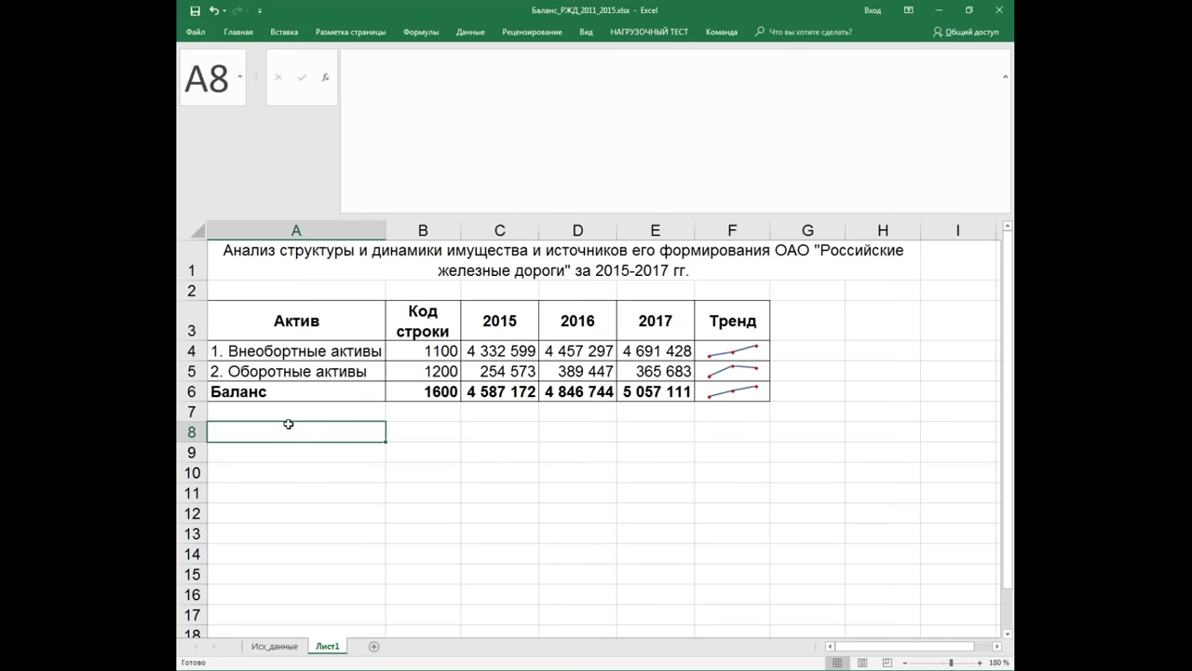
{"action": "type", "text": "Собственный капи"}
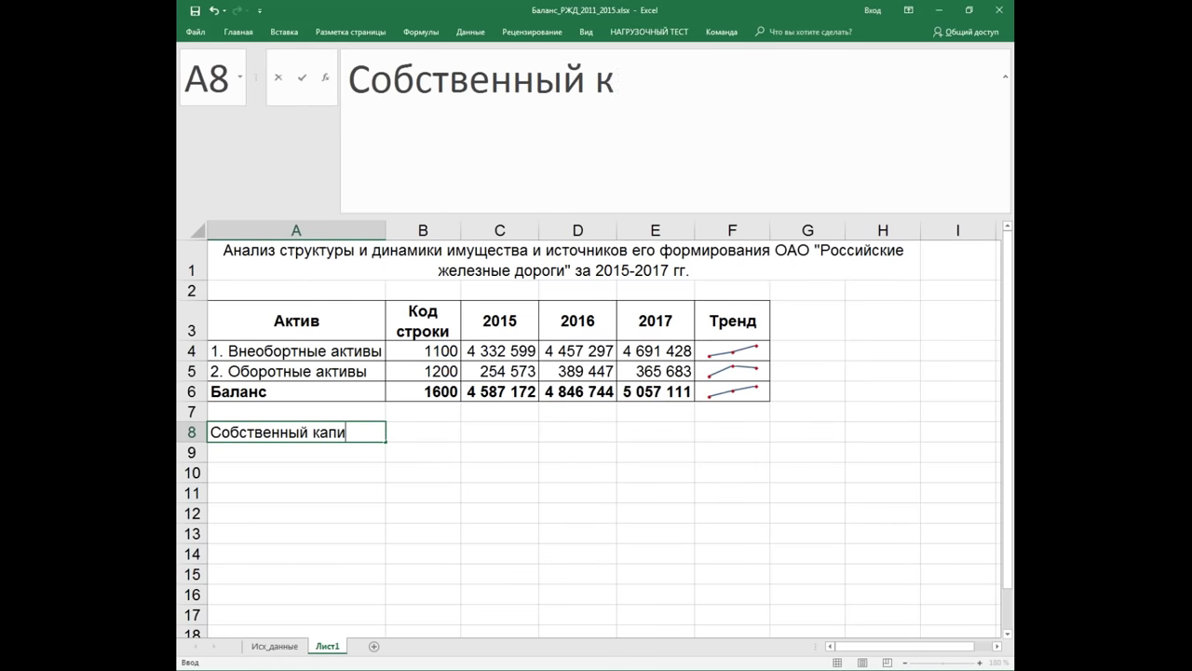
{"action": "type", "text": "тал"}
{"action": "key", "text": "Return"}
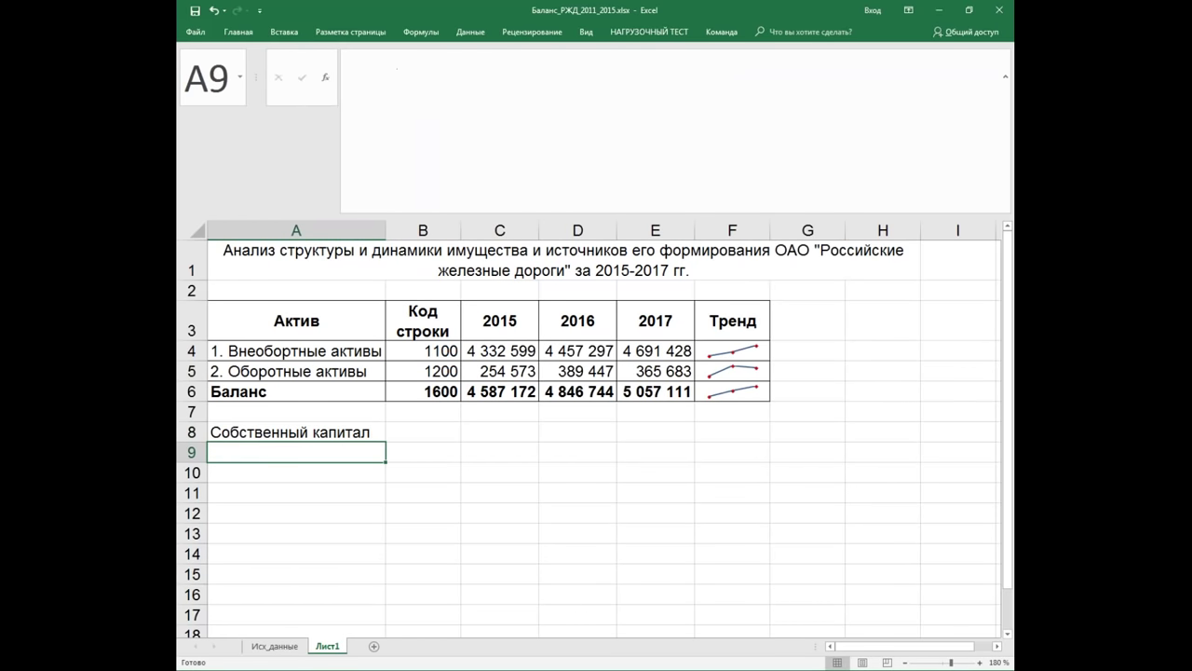
{"action": "left_click", "coordinate": [287, 426]}
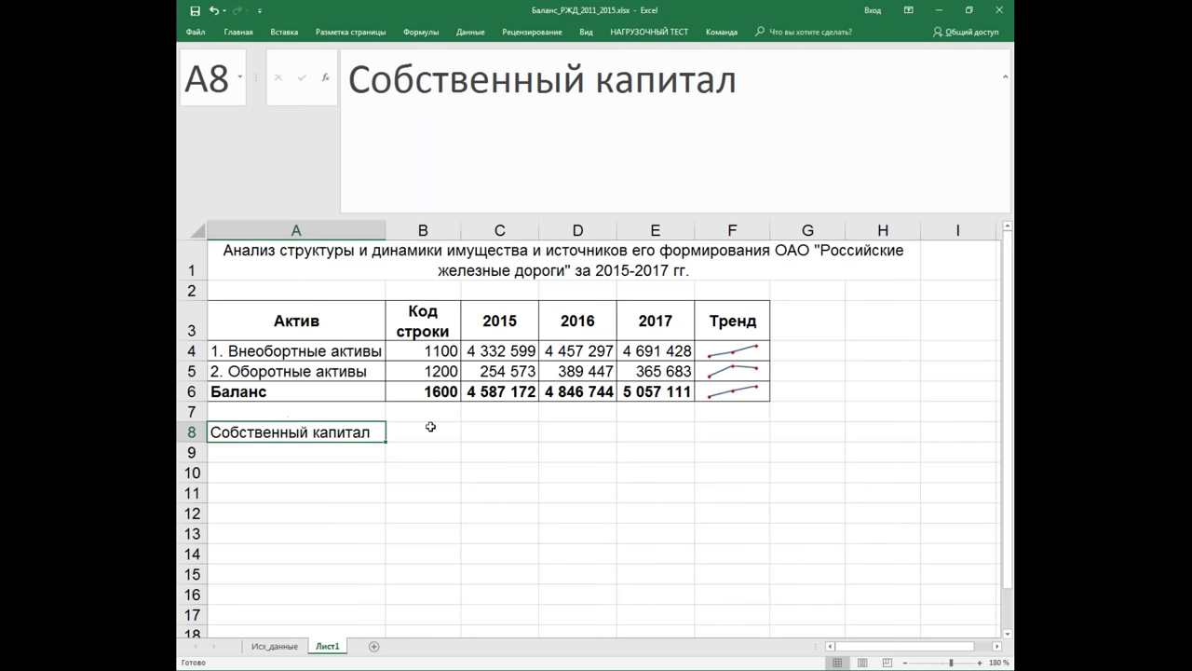
Step: On the Исх_данные sheet, look up the line codes 1300 and 1430
{"action": "left_click", "coordinate": [274, 645]}
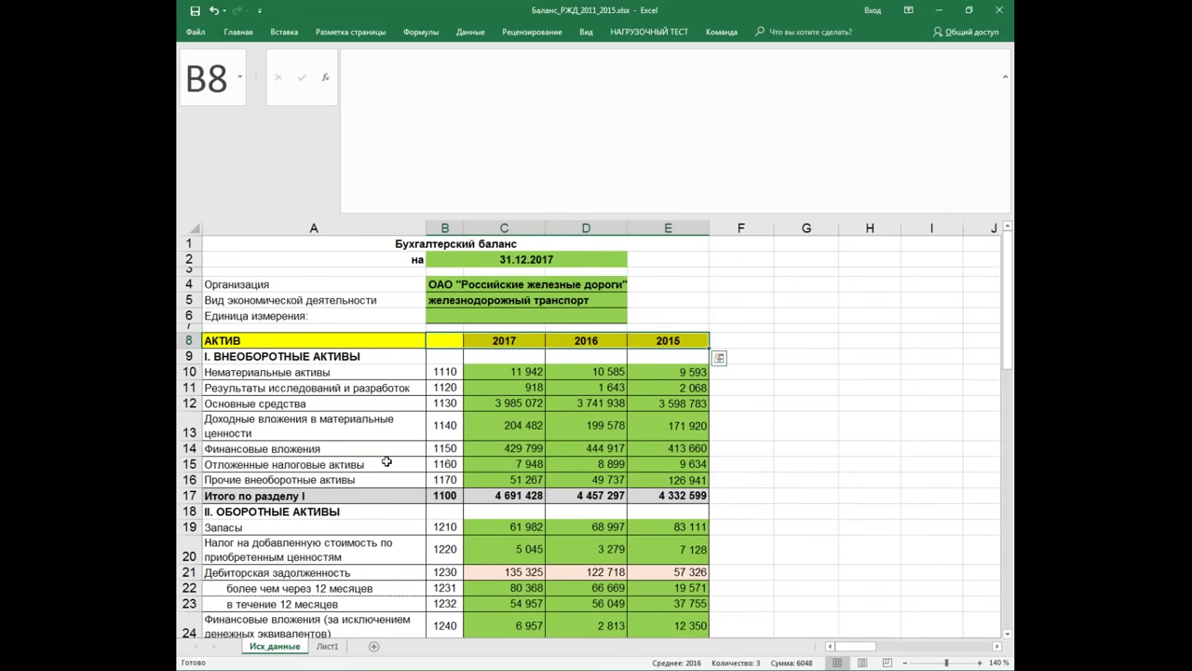
{"action": "scroll", "coordinate": [410, 438], "scroll_direction": "down", "scroll_amount": 4}
{"action": "scroll", "coordinate": [409, 437], "scroll_direction": "down", "scroll_amount": 2}
{"action": "scroll", "coordinate": [410, 438], "scroll_direction": "down", "scroll_amount": 2}
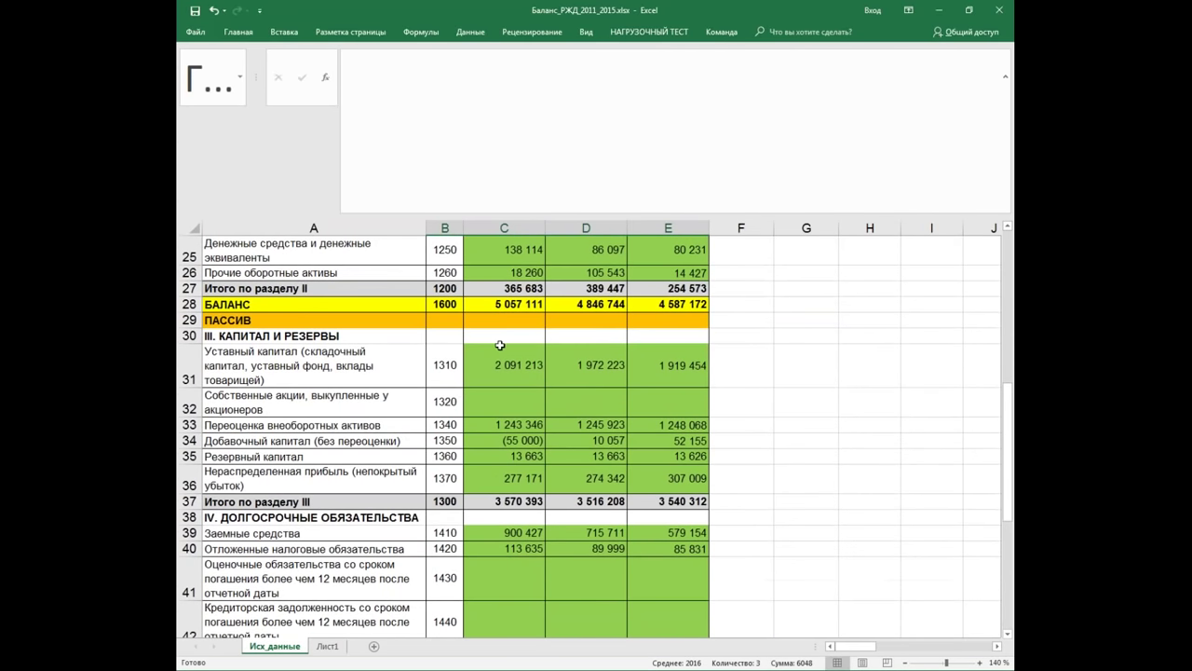
{"action": "left_click", "coordinate": [433, 501]}
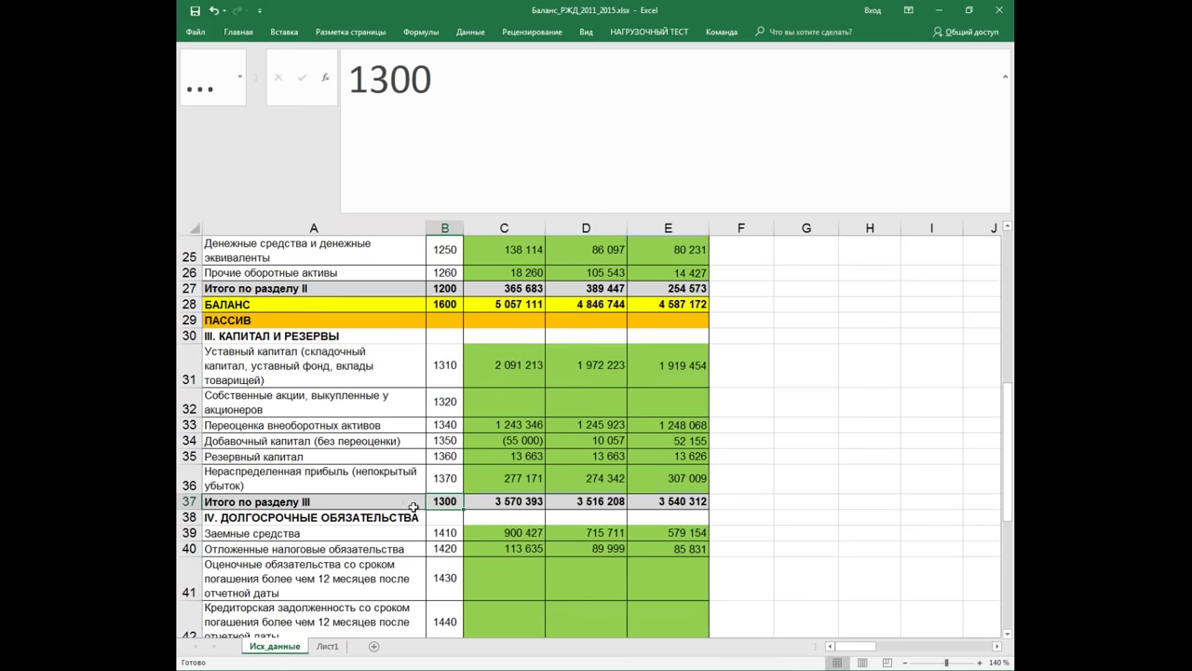
{"action": "scroll", "coordinate": [445, 373], "scroll_direction": "down", "scroll_amount": 1}
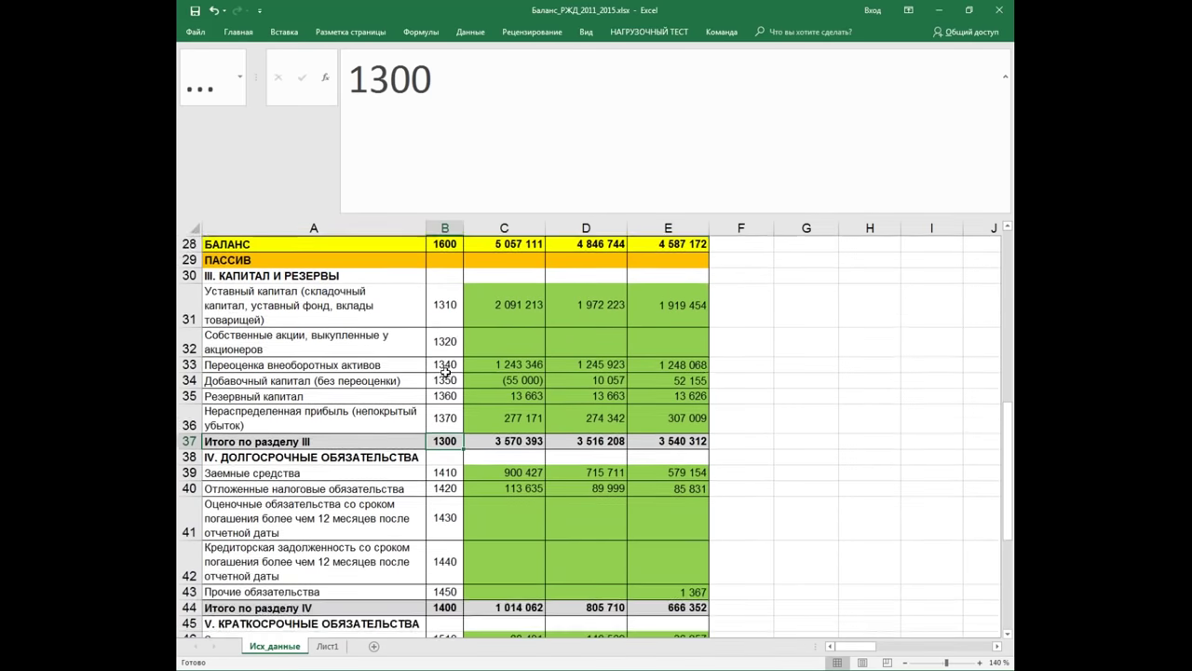
{"action": "scroll", "coordinate": [445, 373], "scroll_direction": "down", "scroll_amount": 1}
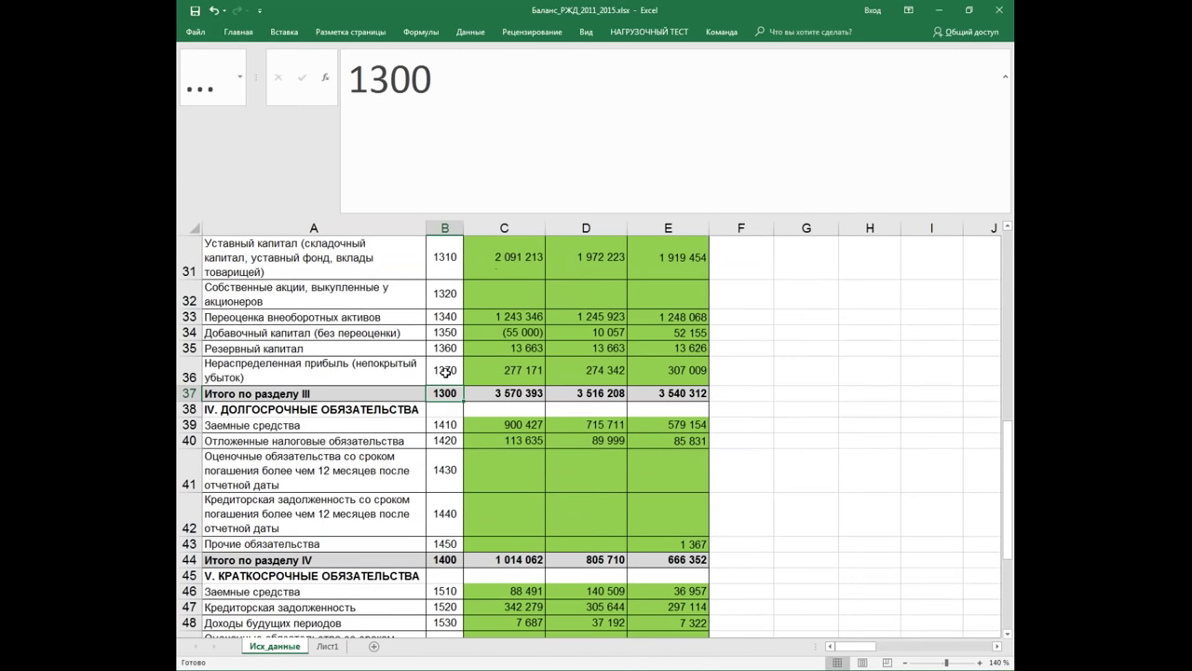
{"action": "left_click", "coordinate": [445, 460]}
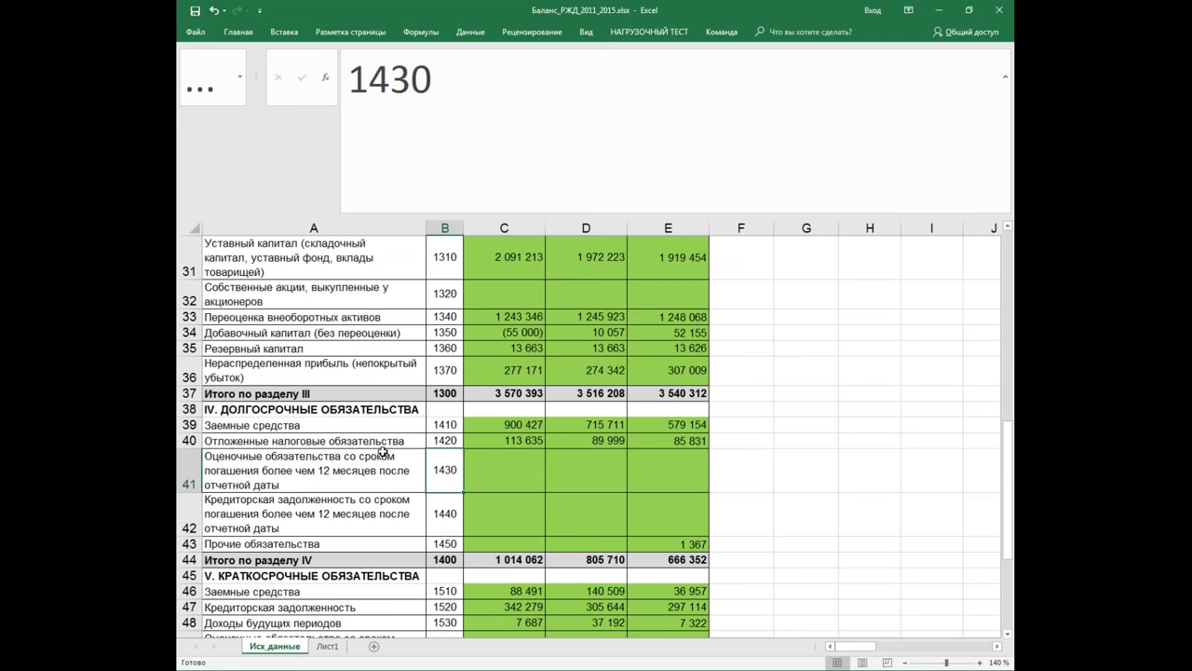
Step: Check codes 1530 and 1540, then return to the Лист1 sheet
{"action": "scroll", "coordinate": [414, 461], "scroll_direction": "down", "scroll_amount": 2}
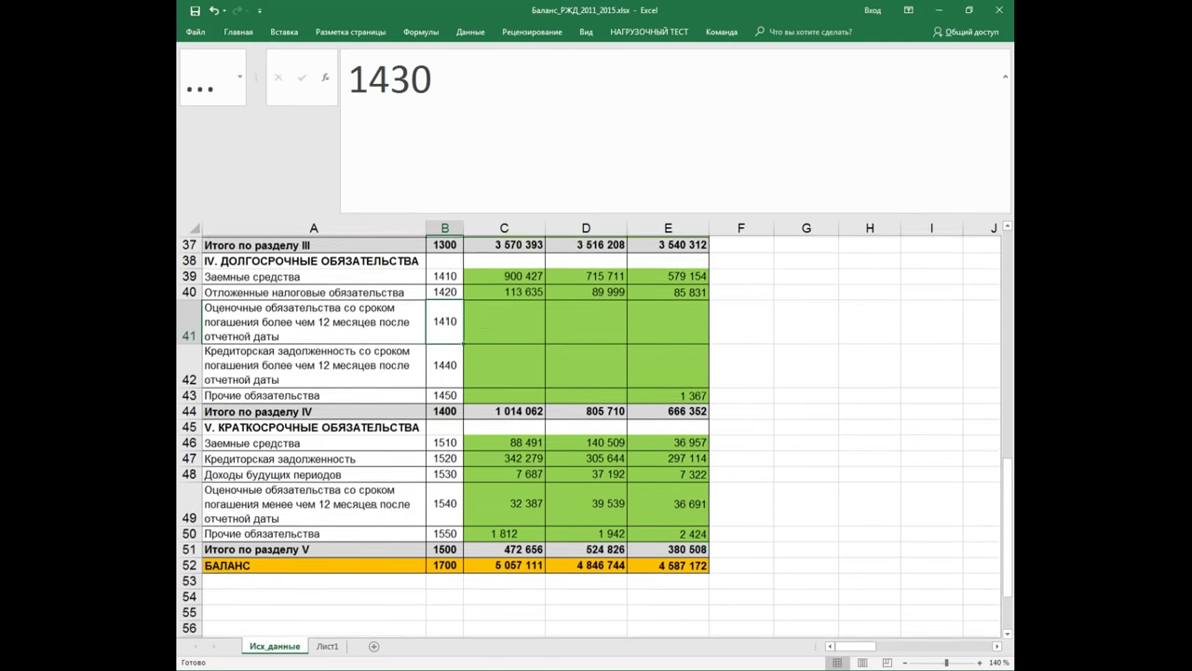
{"action": "left_click", "coordinate": [448, 473]}
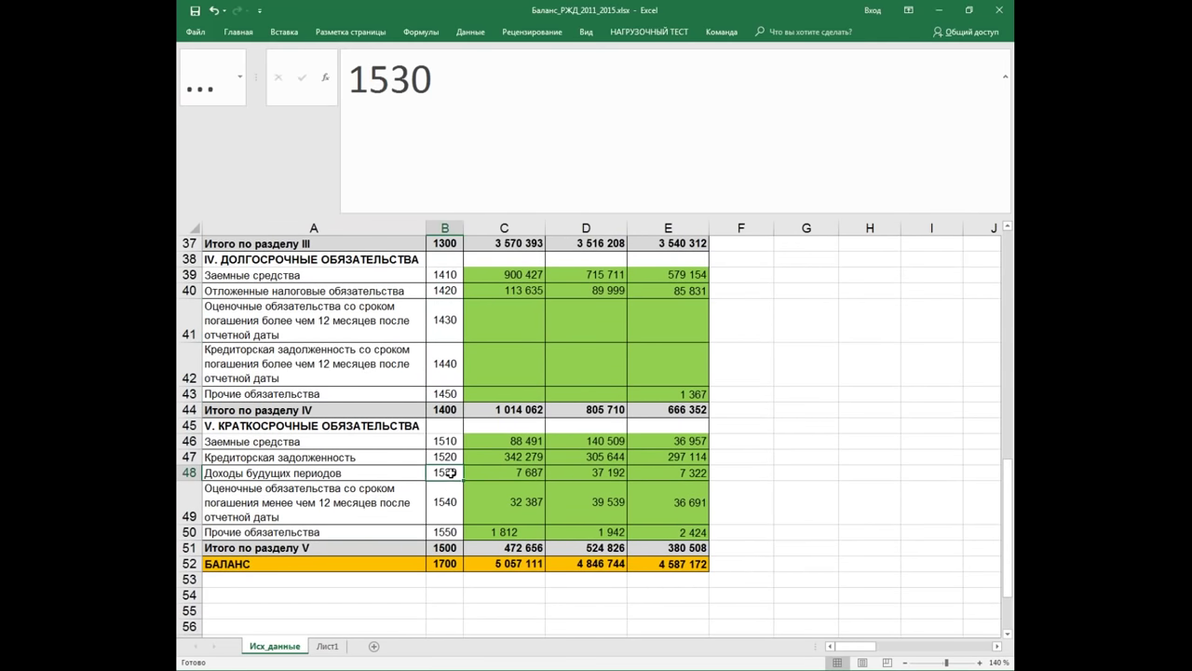
{"action": "left_click", "coordinate": [449, 492]}
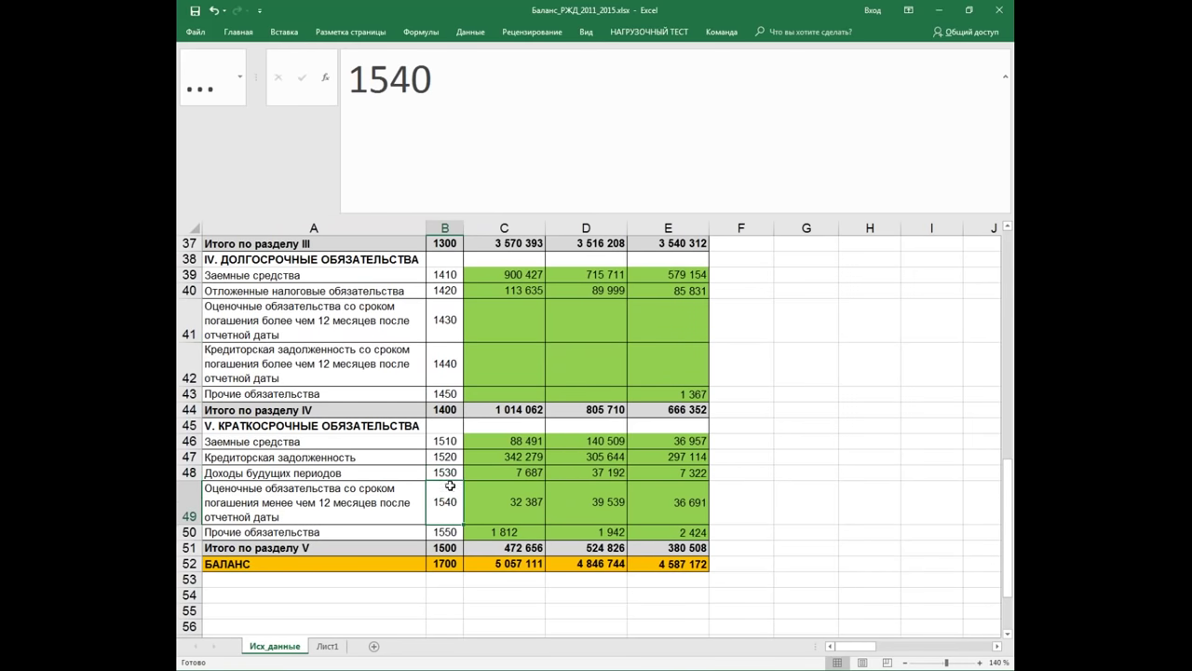
{"action": "left_click", "coordinate": [450, 472]}
{"action": "left_click_drag", "start_coordinate": [449, 473], "coordinate": [449, 492]}
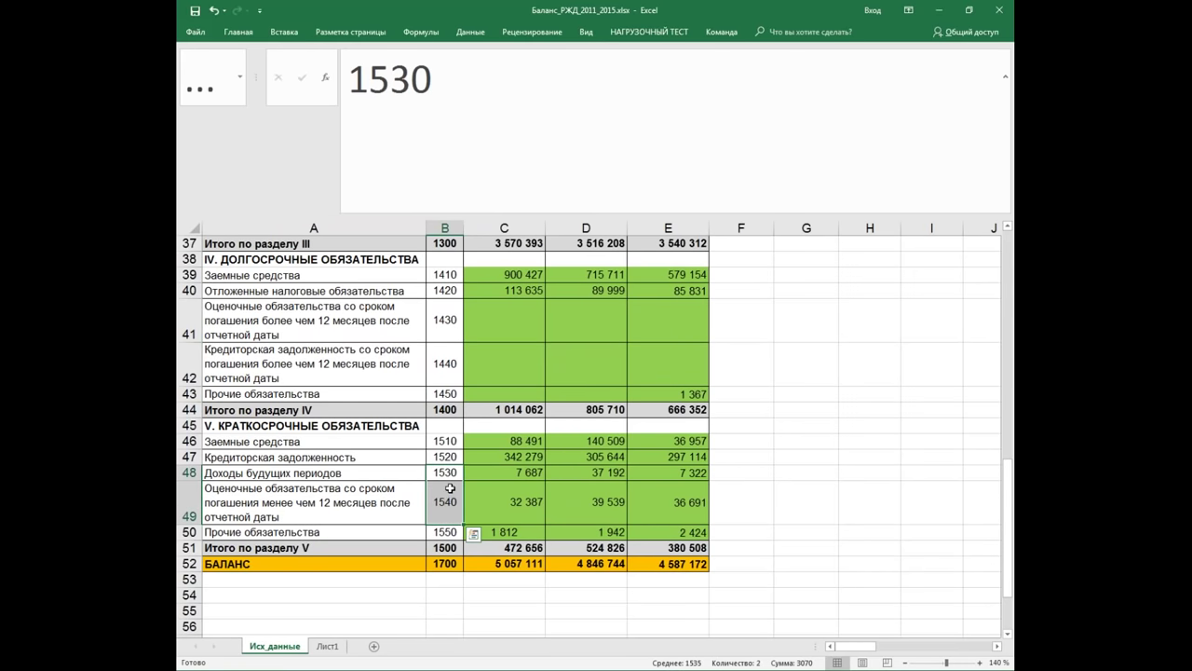
{"action": "left_click", "coordinate": [335, 649]}
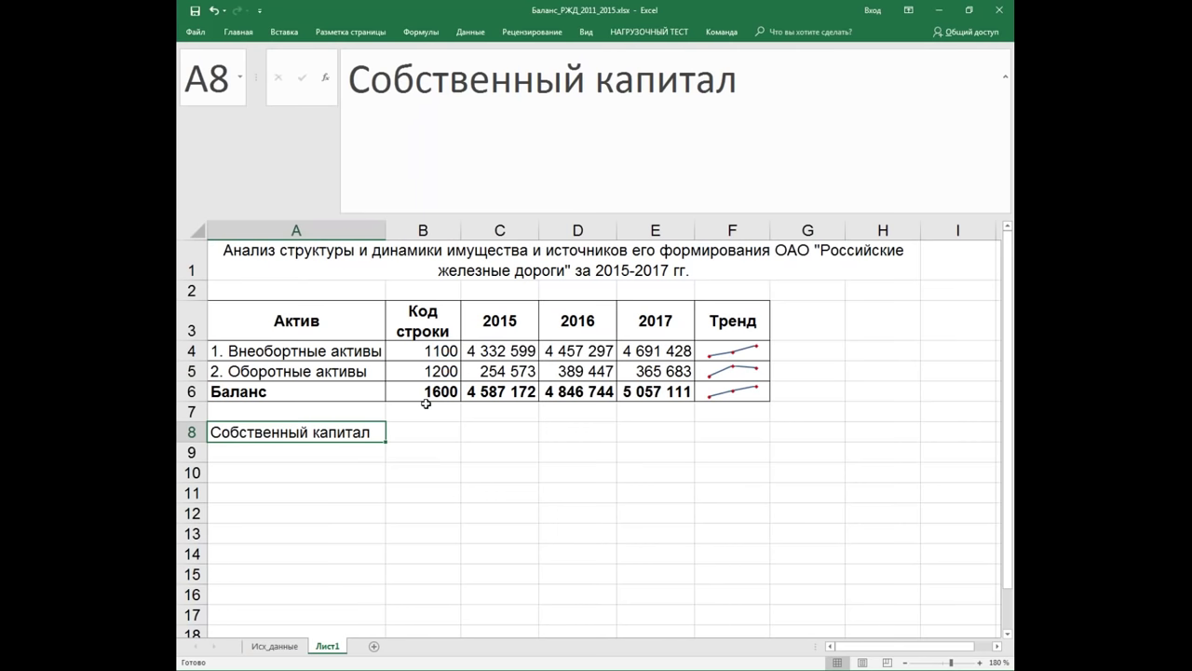
Step: Enter '1300 + 1430 + 1530 + 1540' in B8 and widen column B to fit
{"action": "left_click", "coordinate": [432, 433]}
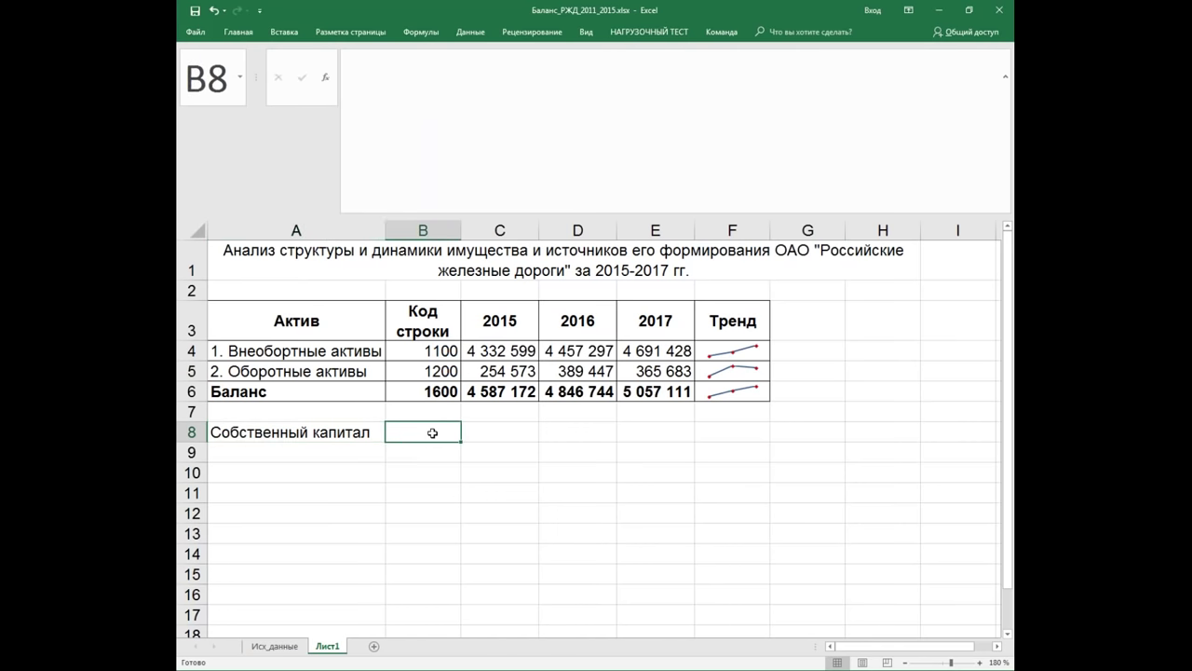
{"action": "left_click_drag", "start_coordinate": [463, 230], "coordinate": [558, 230]}
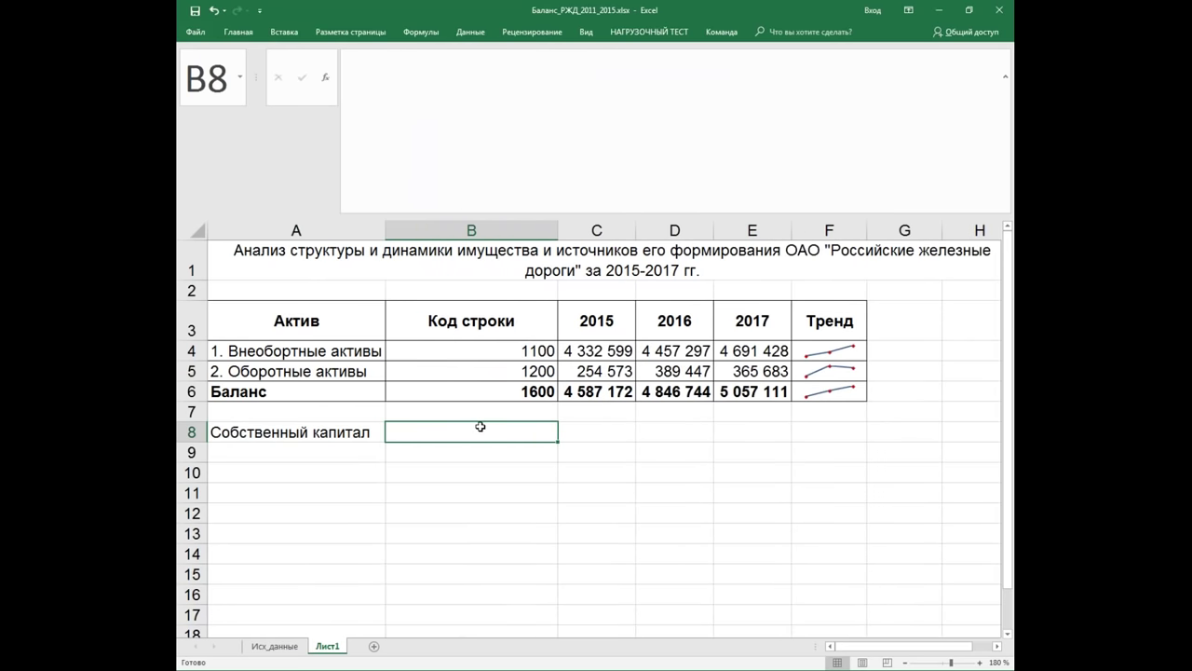
{"action": "type", "text": "1300"}
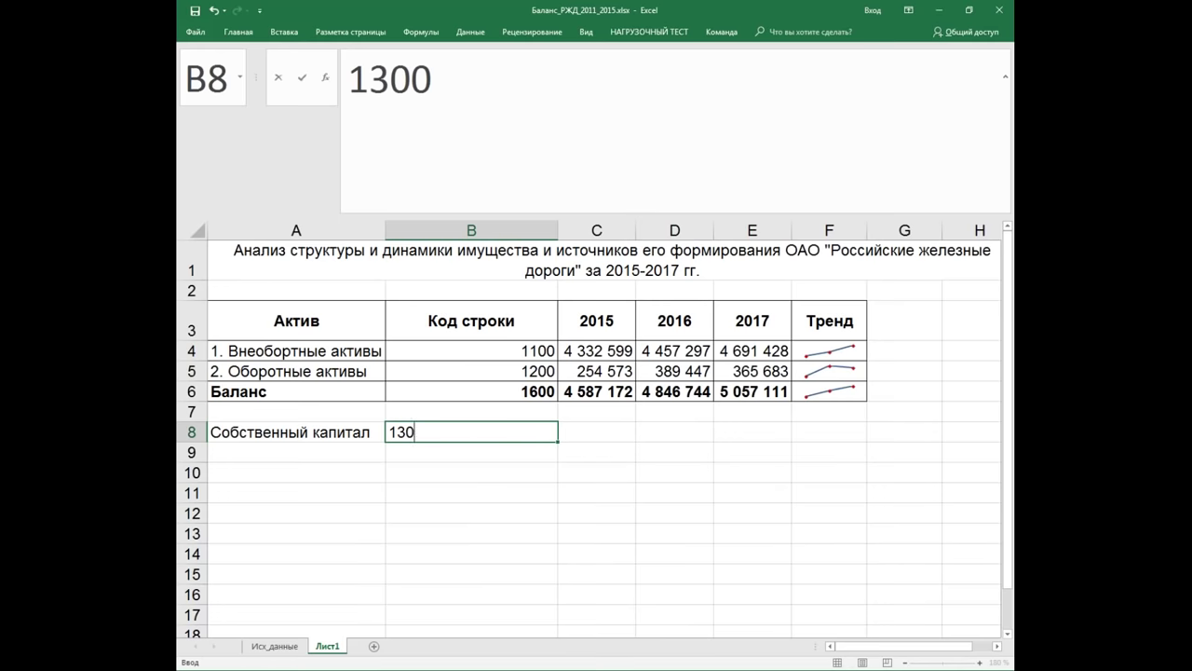
{"action": "type", "text": " + 1340 "}
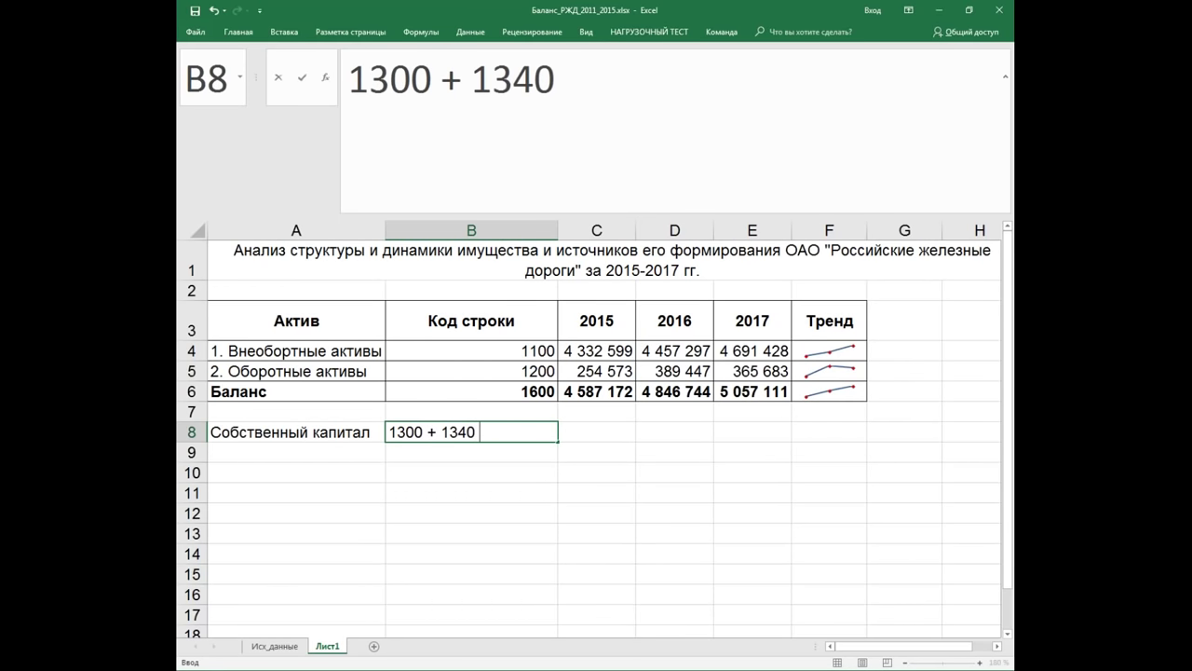
{"action": "key", "text": "BackSpace"}
{"action": "key", "text": "BackSpace"}
{"action": "key", "text": "BackSpace"}
{"action": "key", "text": "BackSpace"}
{"action": "type", "text": "4"}
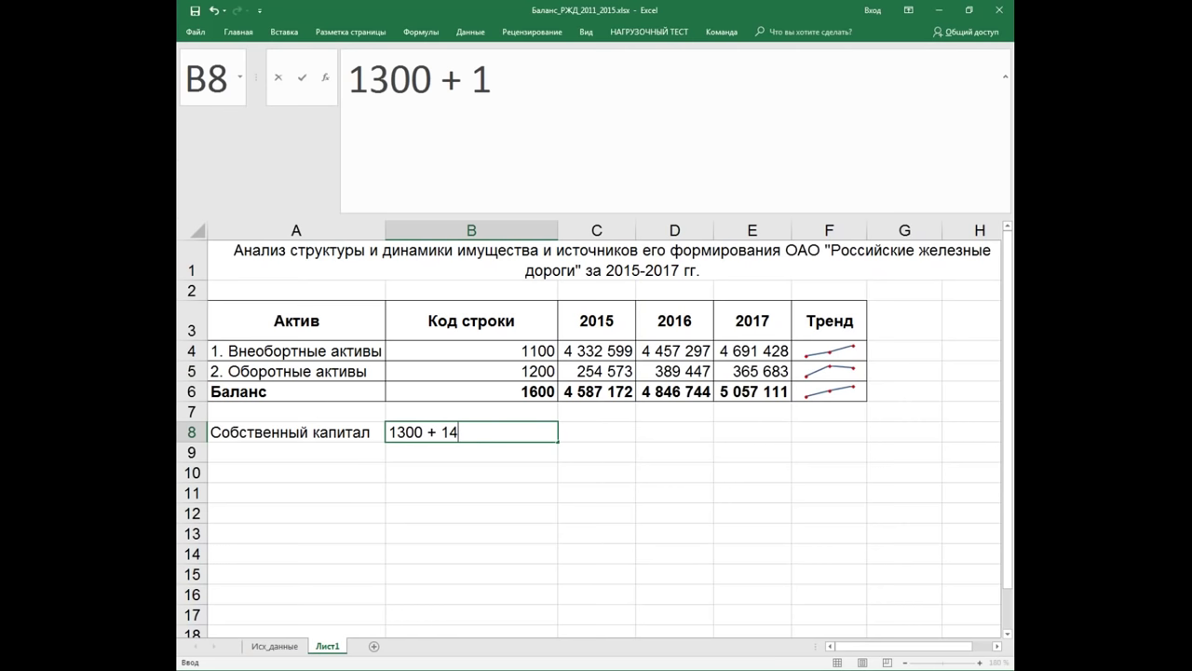
{"action": "type", "text": "30 "}
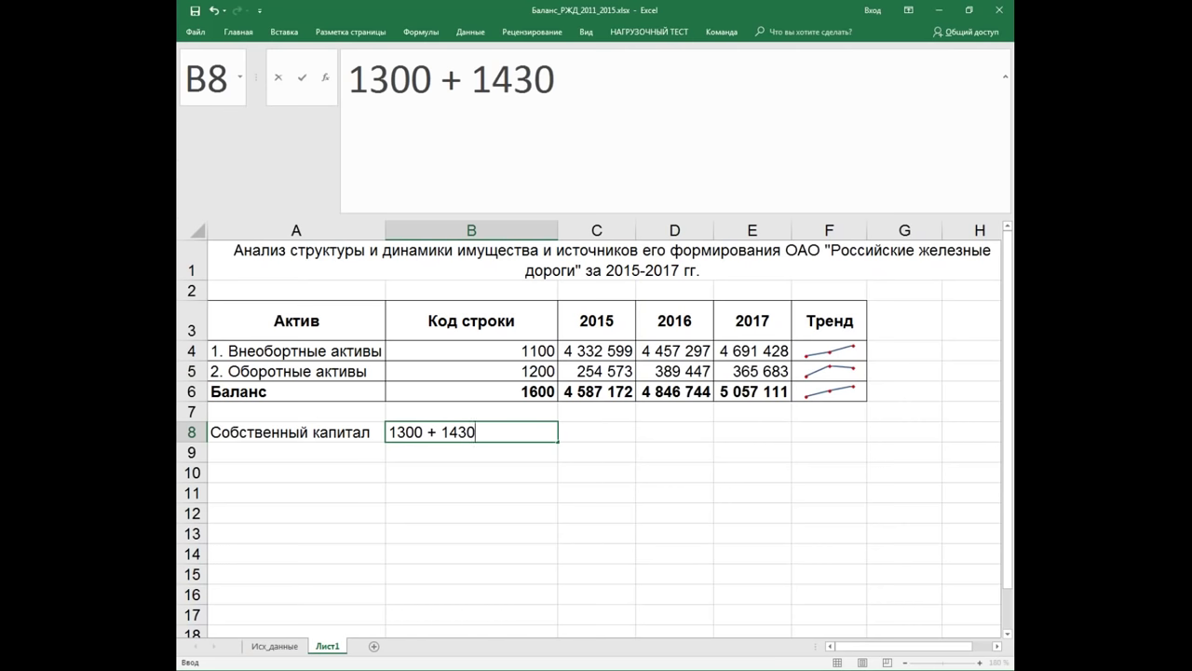
{"action": "type", "text": "+ 1530 + "}
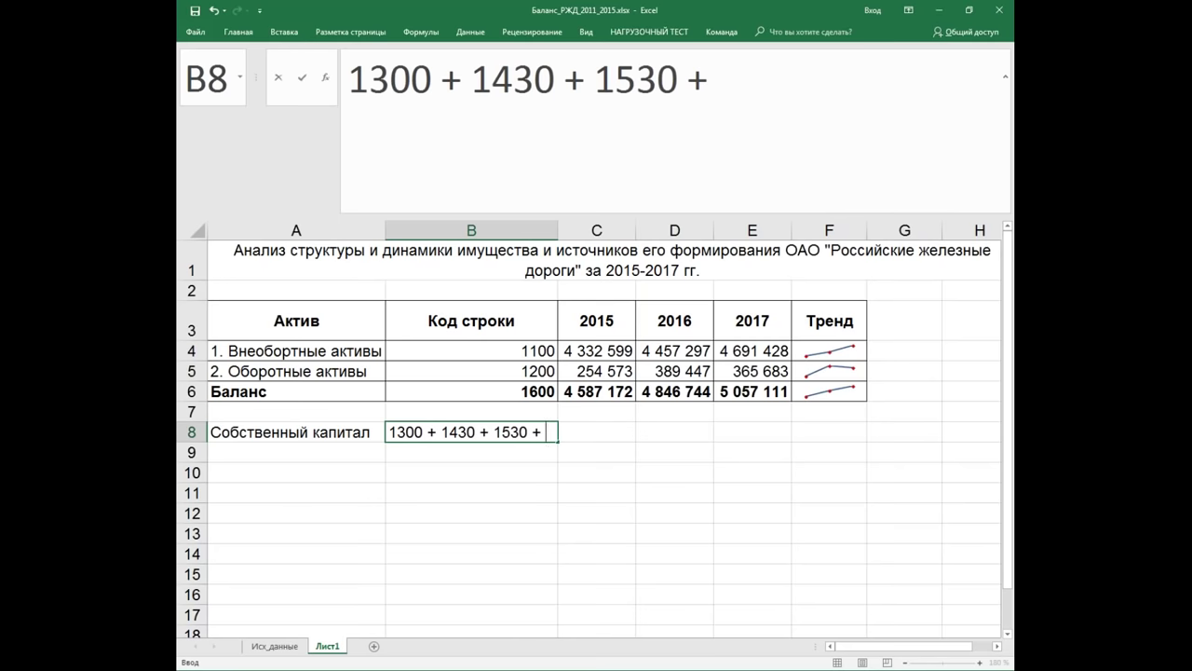
{"action": "type", "text": "1540"}
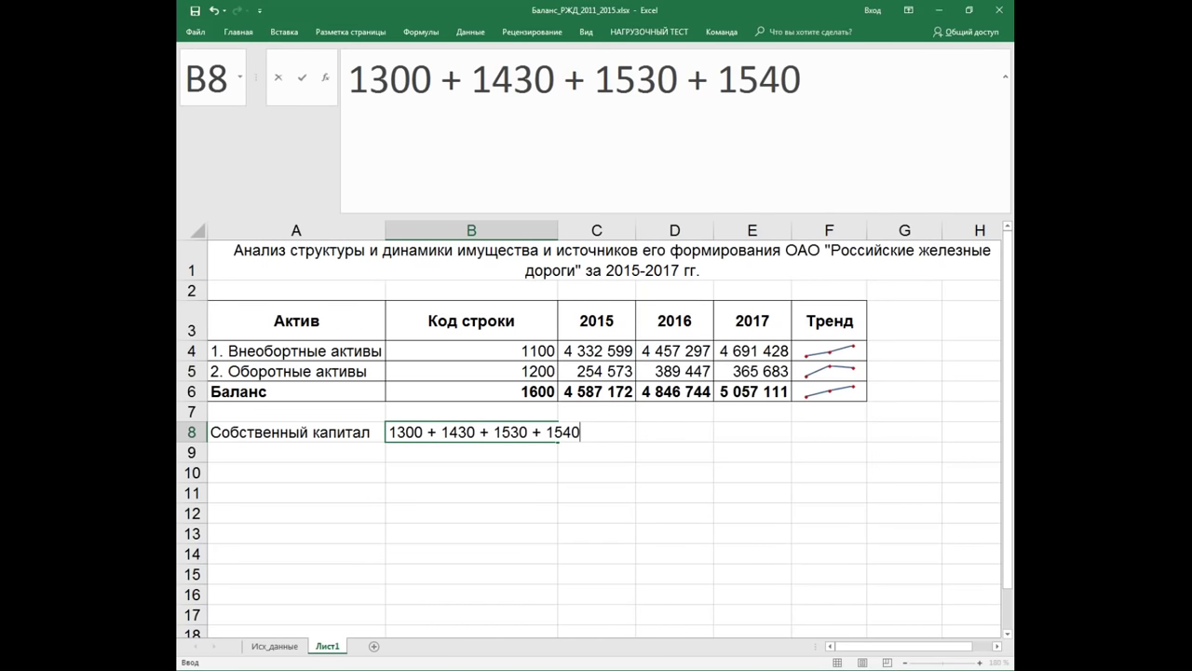
{"action": "left_click", "coordinate": [514, 484]}
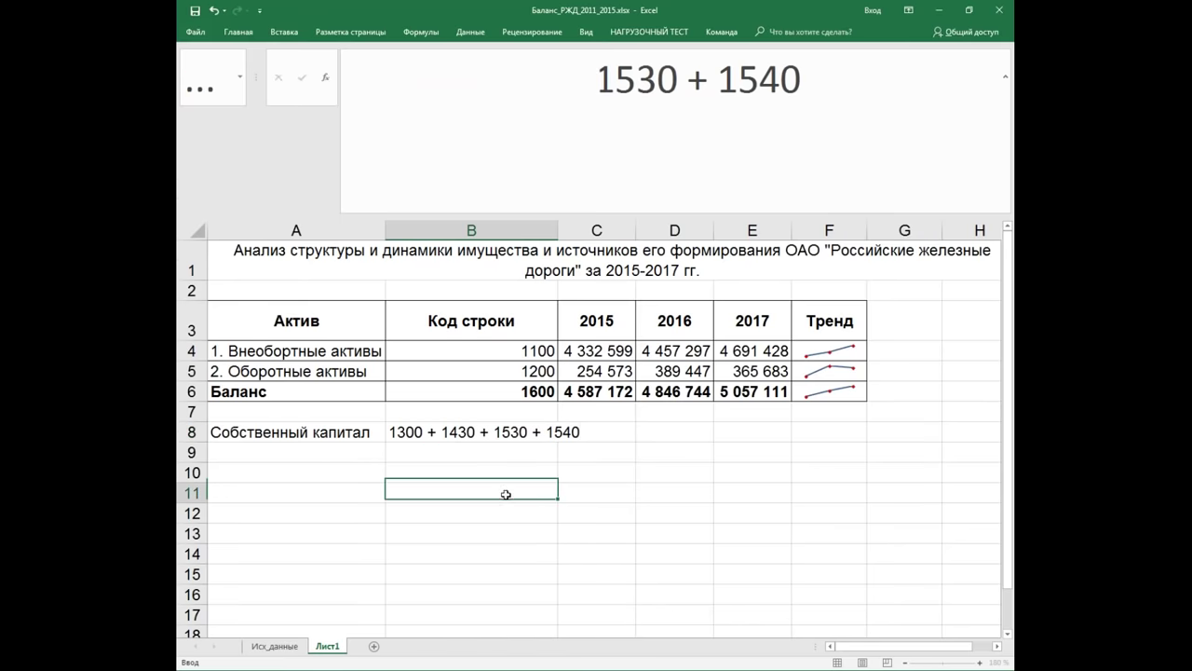
{"action": "left_click", "coordinate": [476, 437]}
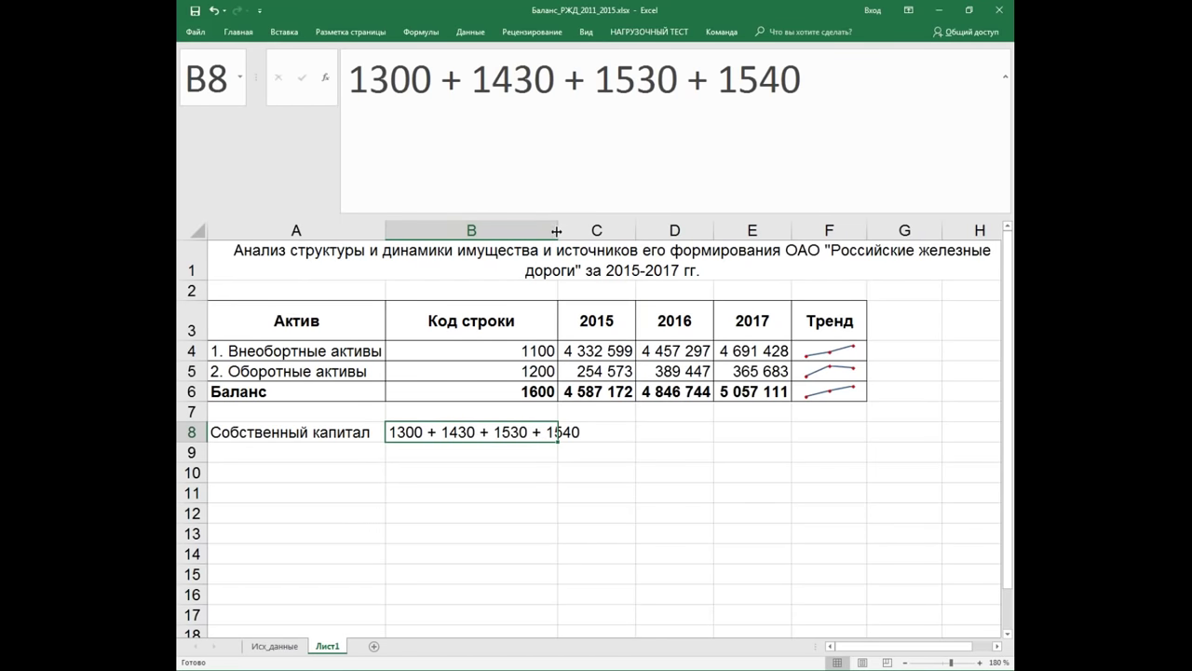
{"action": "left_click_drag", "start_coordinate": [558, 230], "coordinate": [596, 230]}
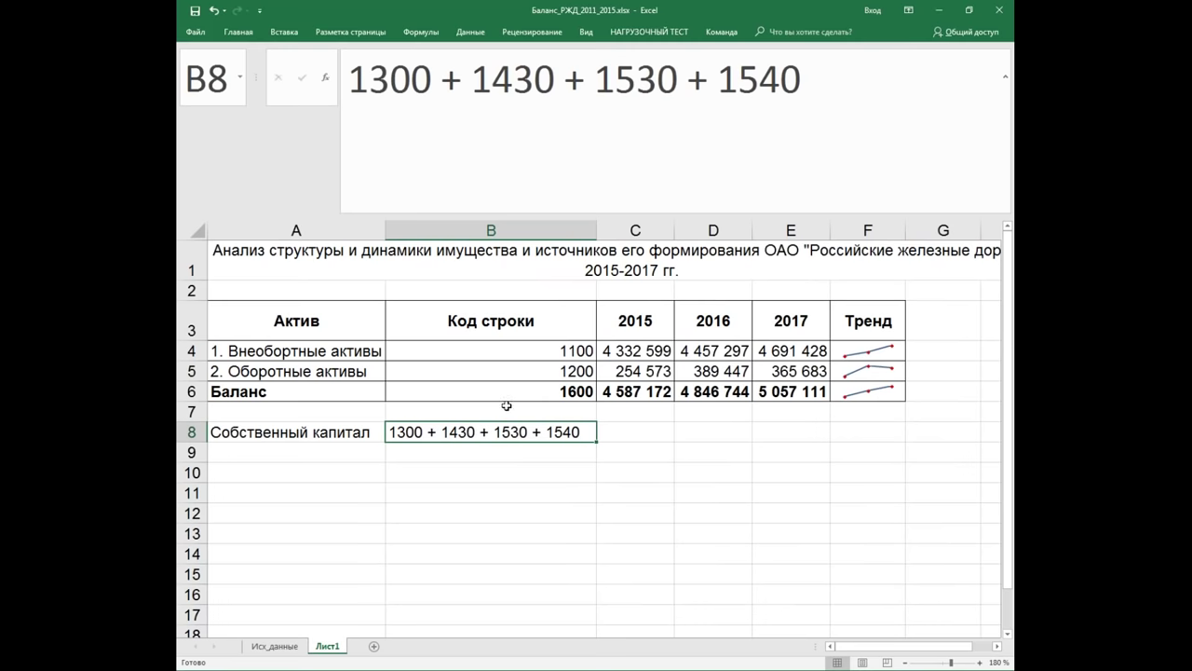
Step: Copy the 2015 lookup formula from C4 and paste it into C8
{"action": "left_click", "coordinate": [655, 431]}
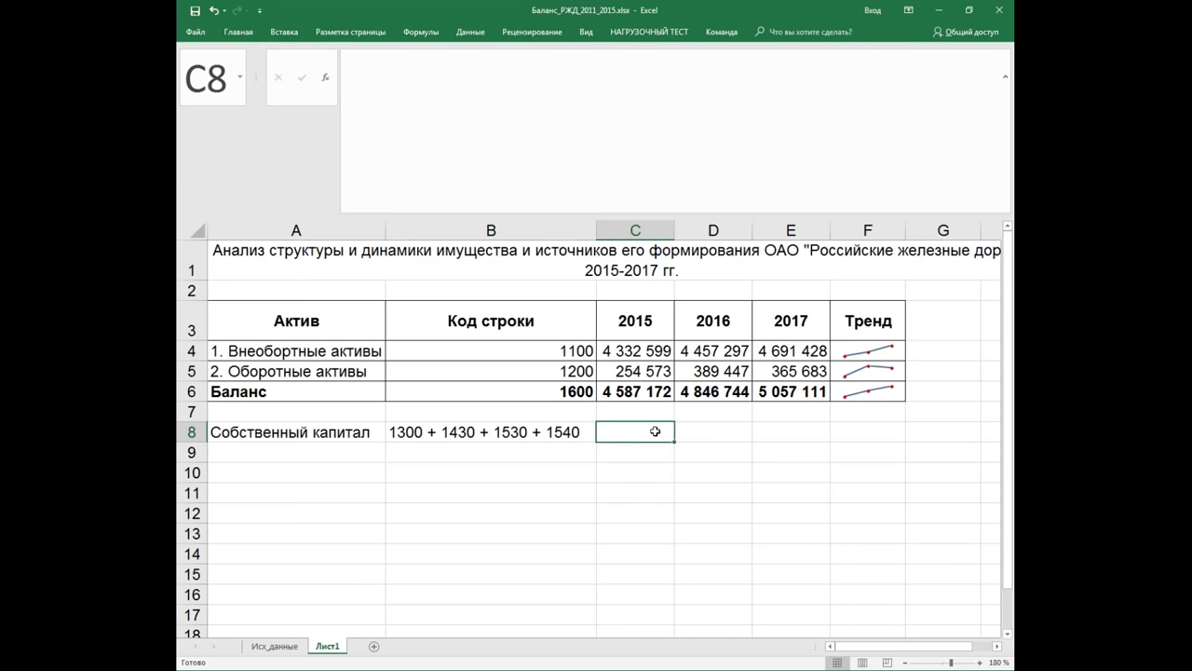
{"action": "left_click", "coordinate": [630, 347]}
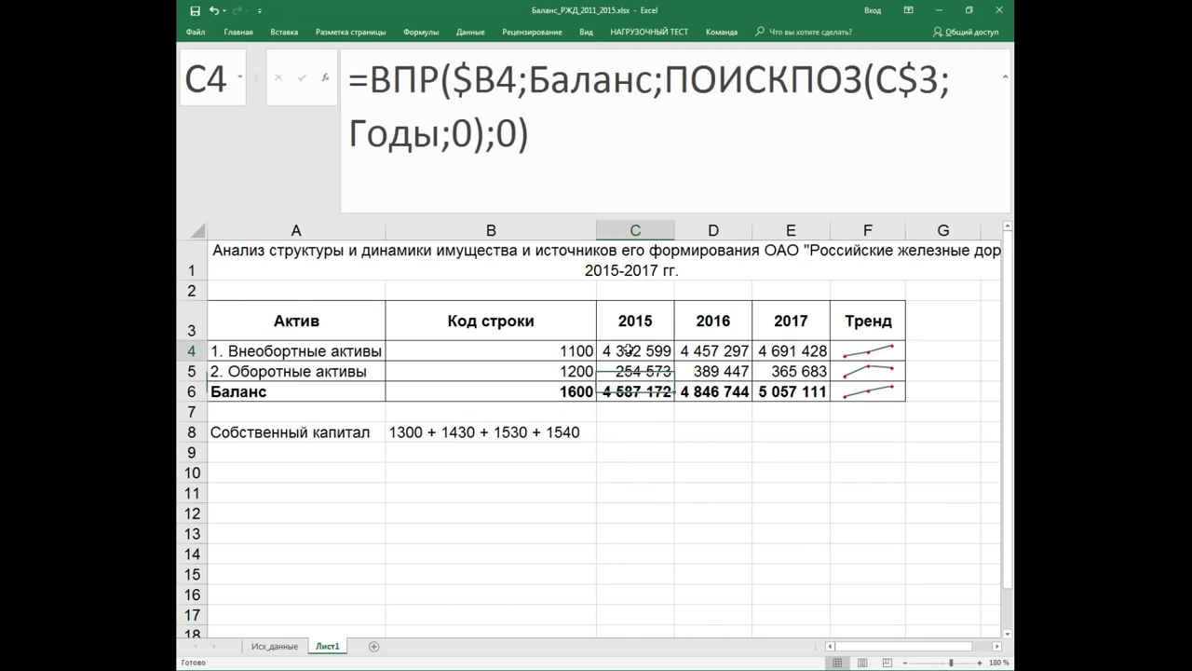
{"action": "right_click", "coordinate": [630, 347]}
{"action": "left_click", "coordinate": [661, 371]}
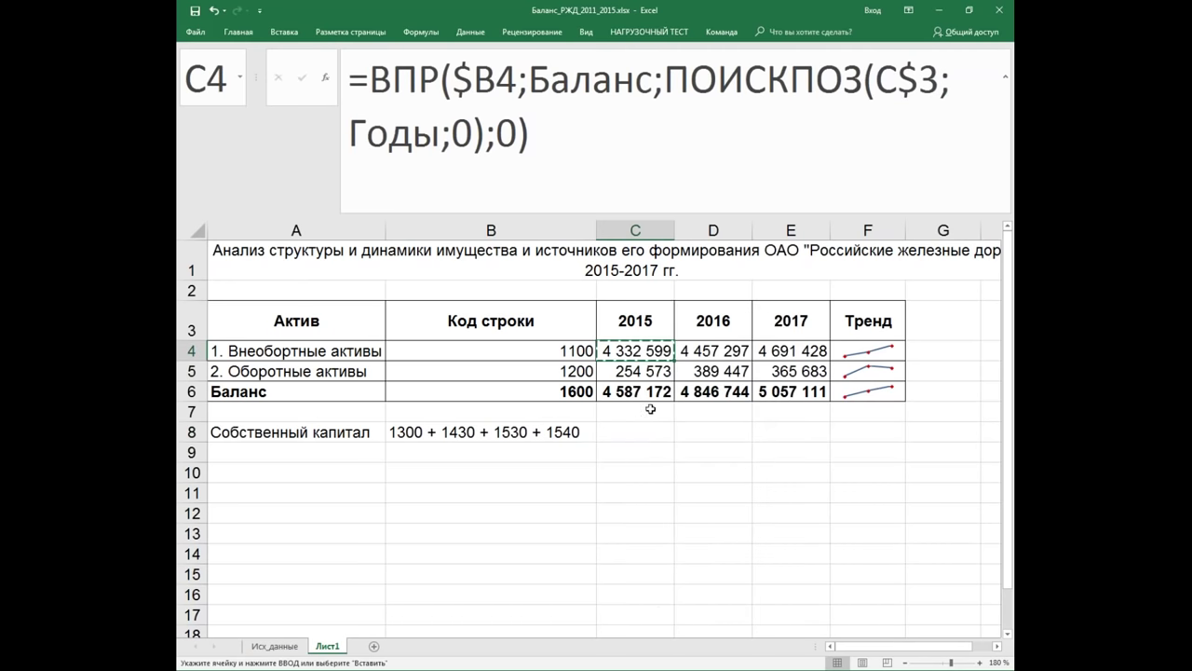
{"action": "right_click", "coordinate": [670, 434]}
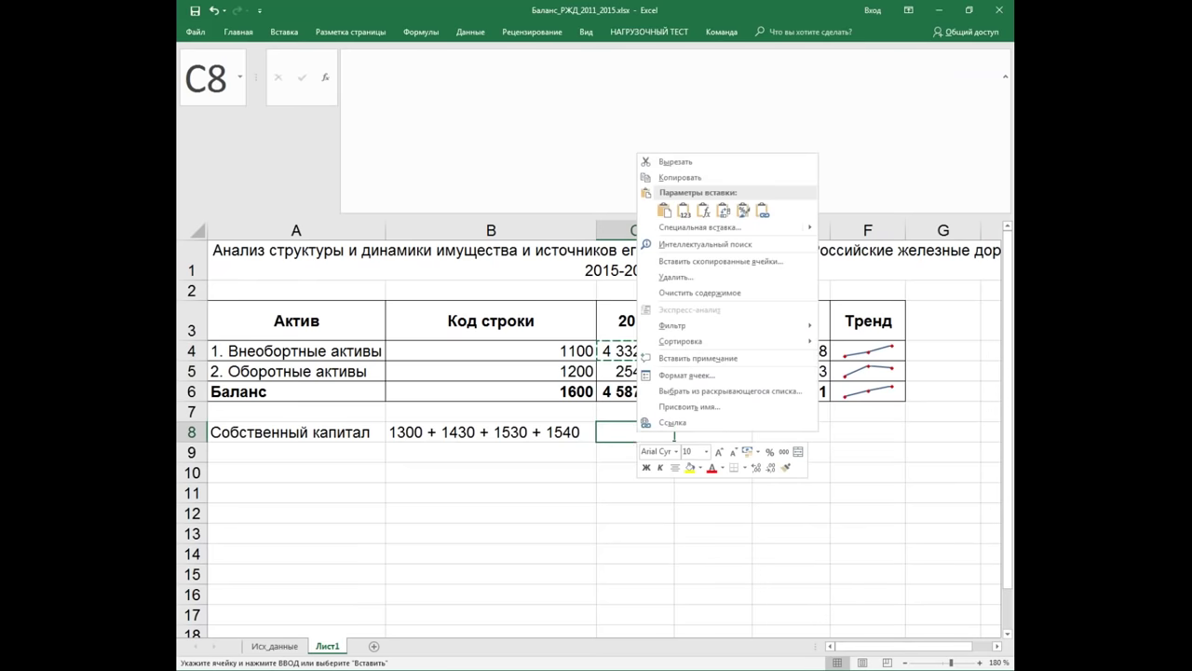
{"action": "left_click", "coordinate": [664, 210]}
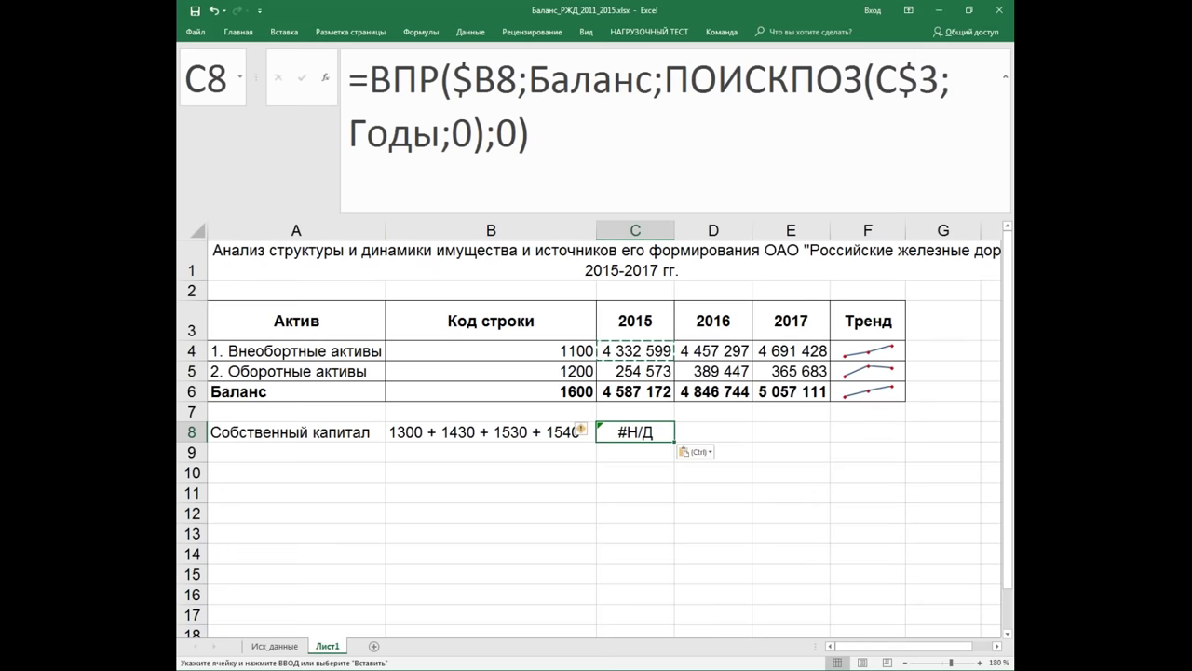
Step: Save the workbook to the Desktop with Save As
{"action": "left_click", "coordinate": [194, 31]}
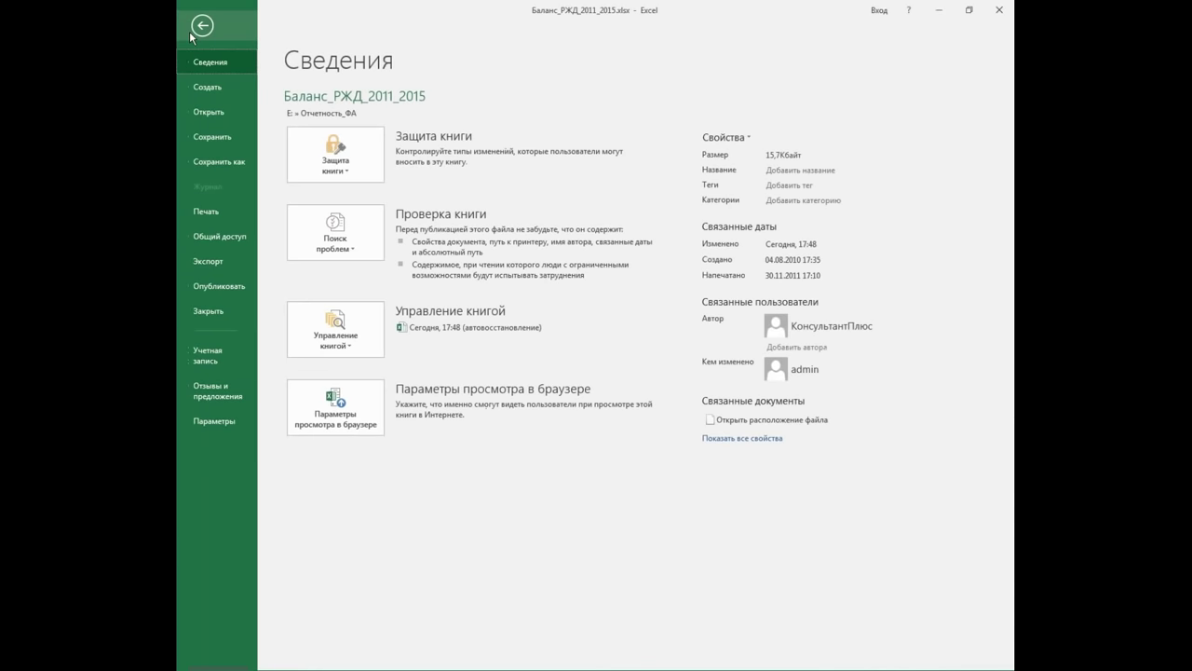
{"action": "left_click", "coordinate": [241, 163]}
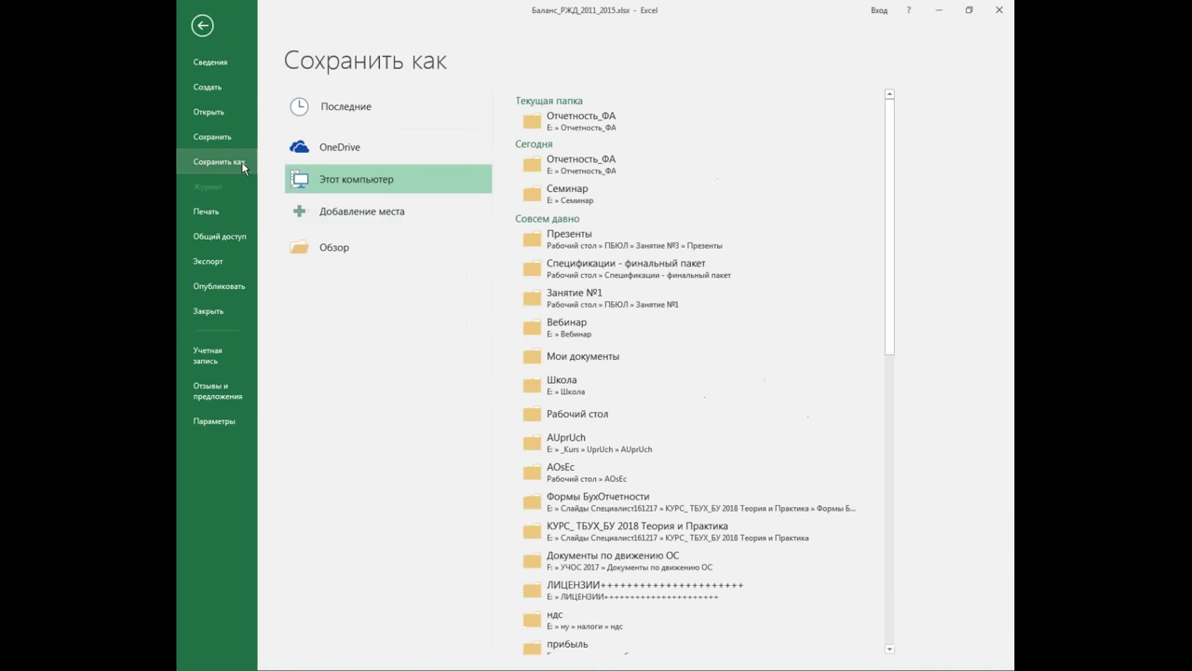
{"action": "left_click", "coordinate": [334, 247]}
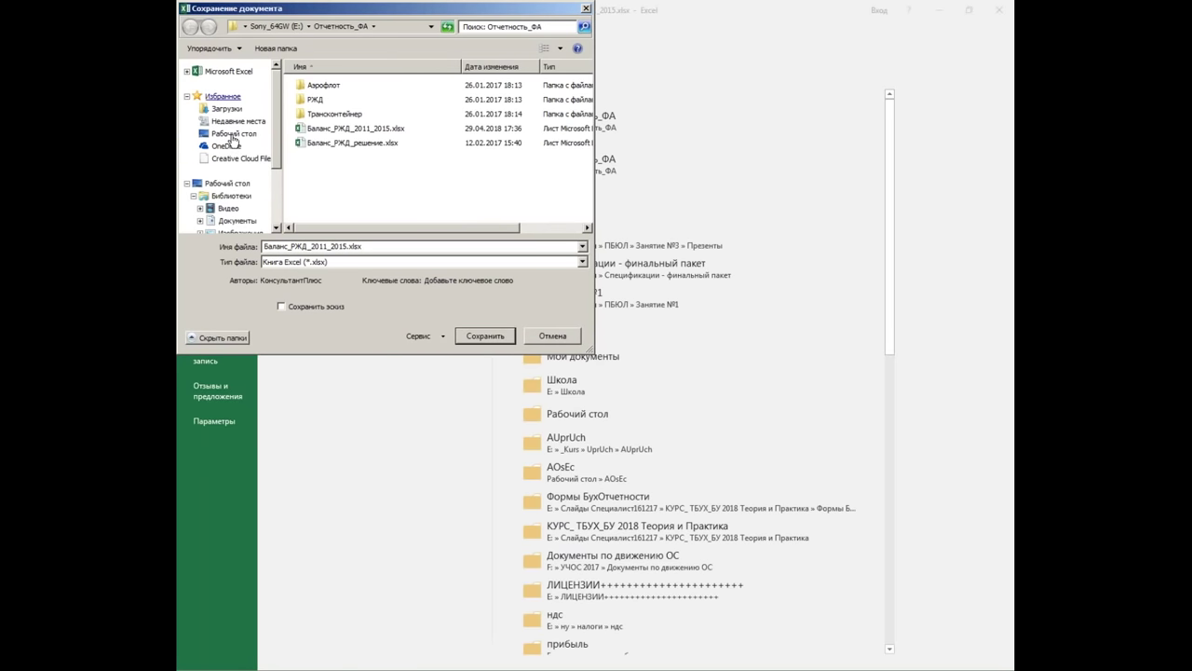
{"action": "left_click", "coordinate": [233, 137]}
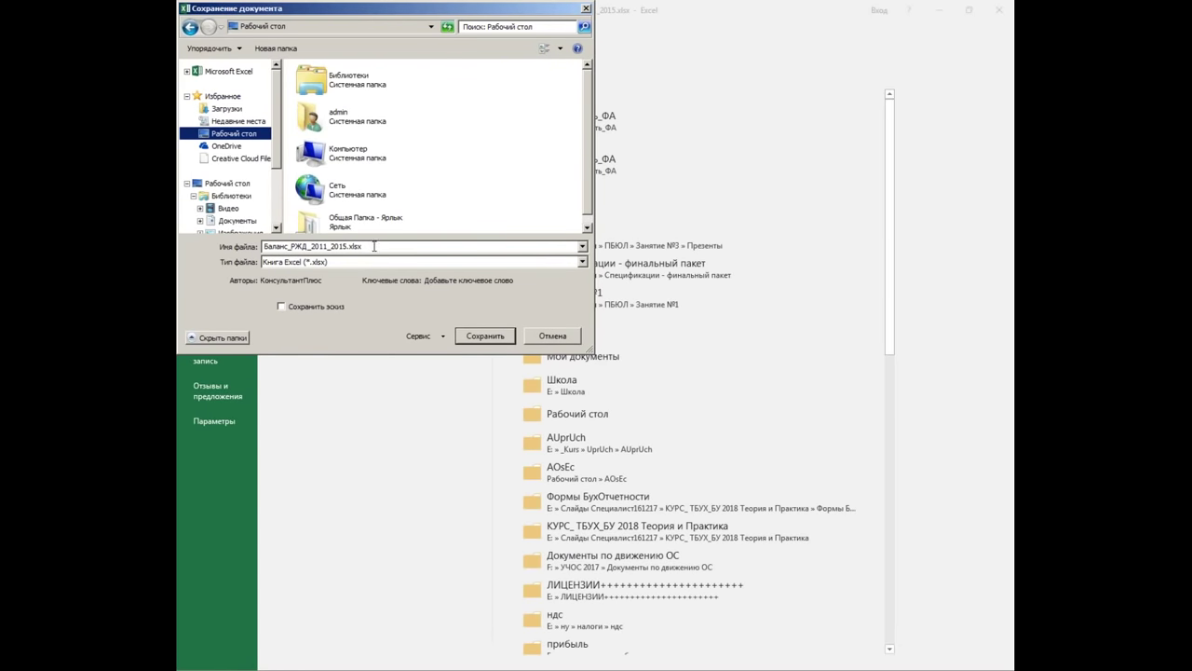
{"action": "left_click", "coordinate": [468, 334]}
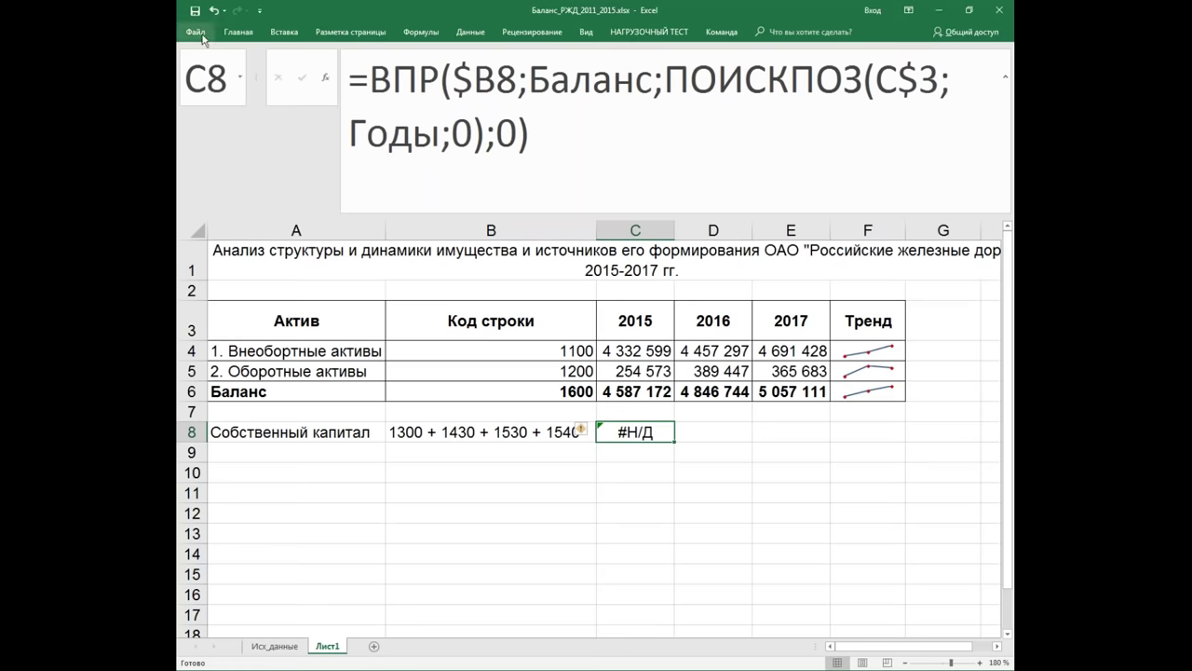
Step: Set the default font size to 28 in Excel Options, acknowledge the restart notice, and close Excel
{"action": "left_click", "coordinate": [203, 38]}
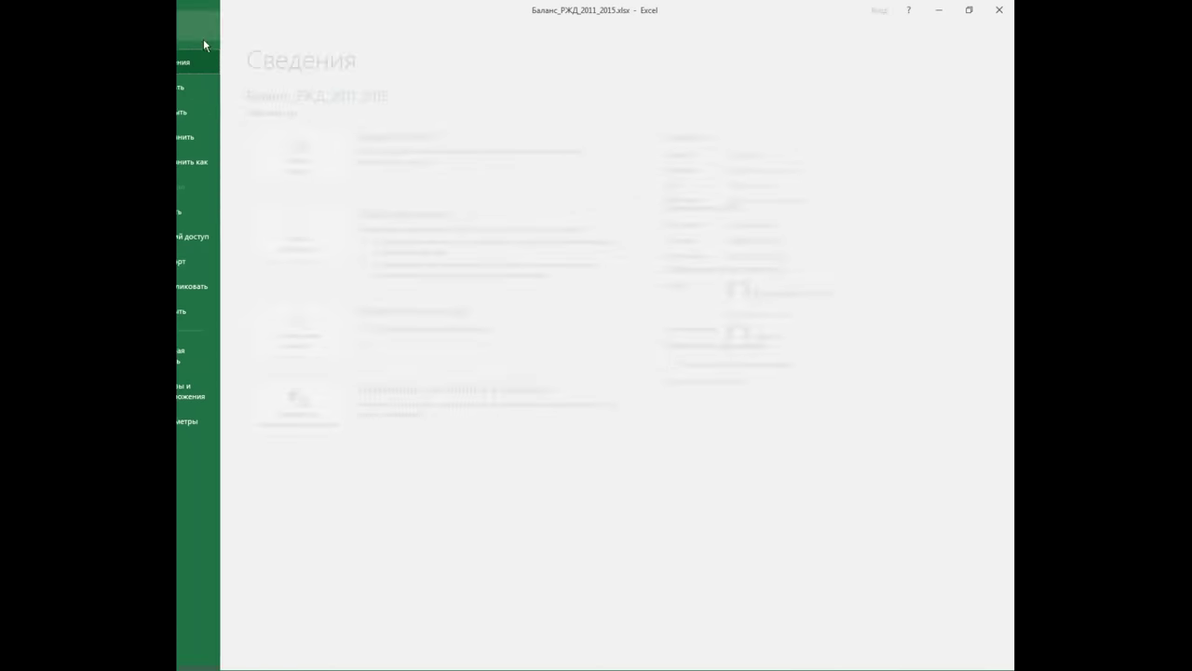
{"action": "left_click", "coordinate": [247, 421]}
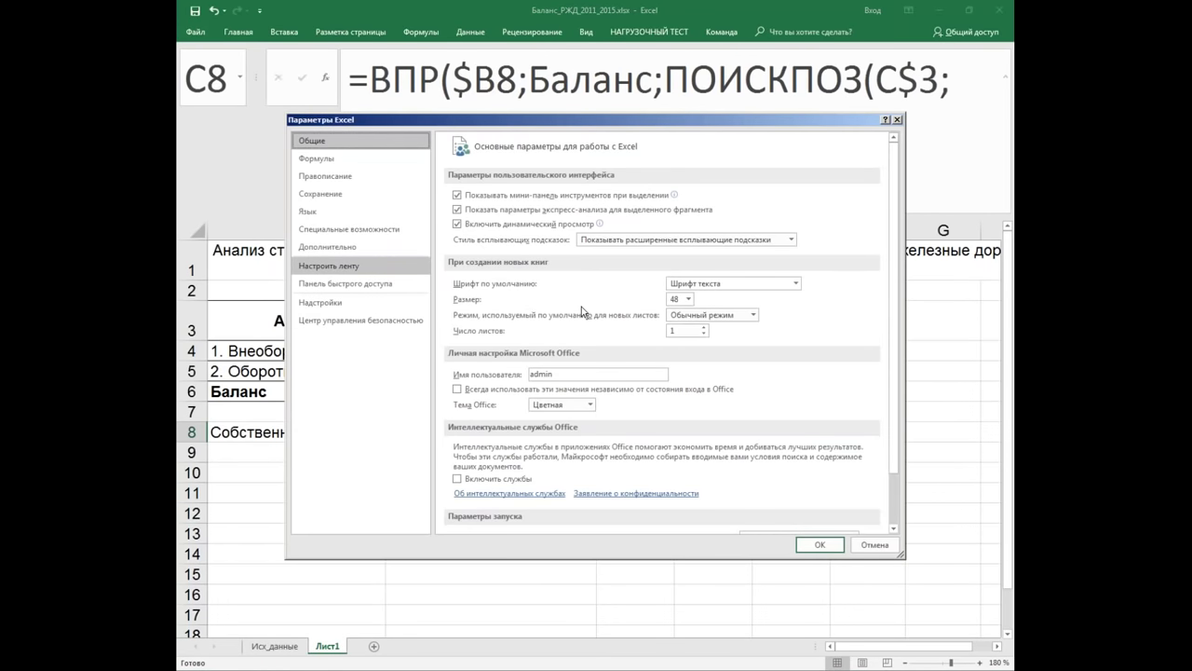
{"action": "left_click", "coordinate": [688, 298]}
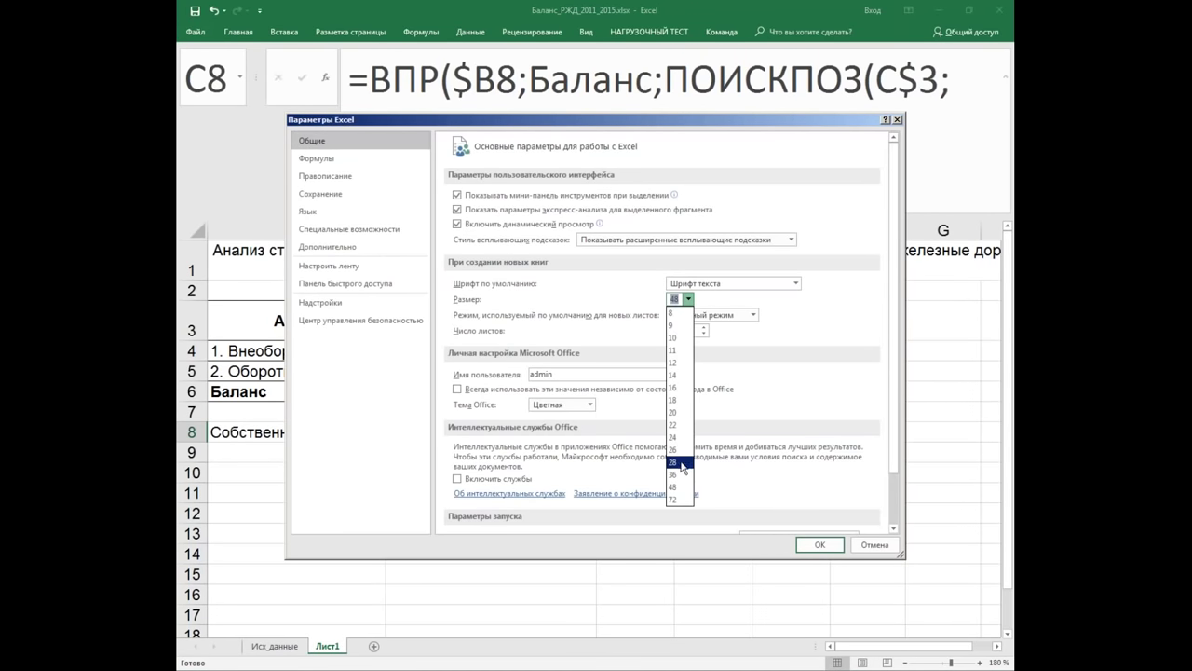
{"action": "left_click", "coordinate": [683, 463]}
{"action": "left_click", "coordinate": [820, 545]}
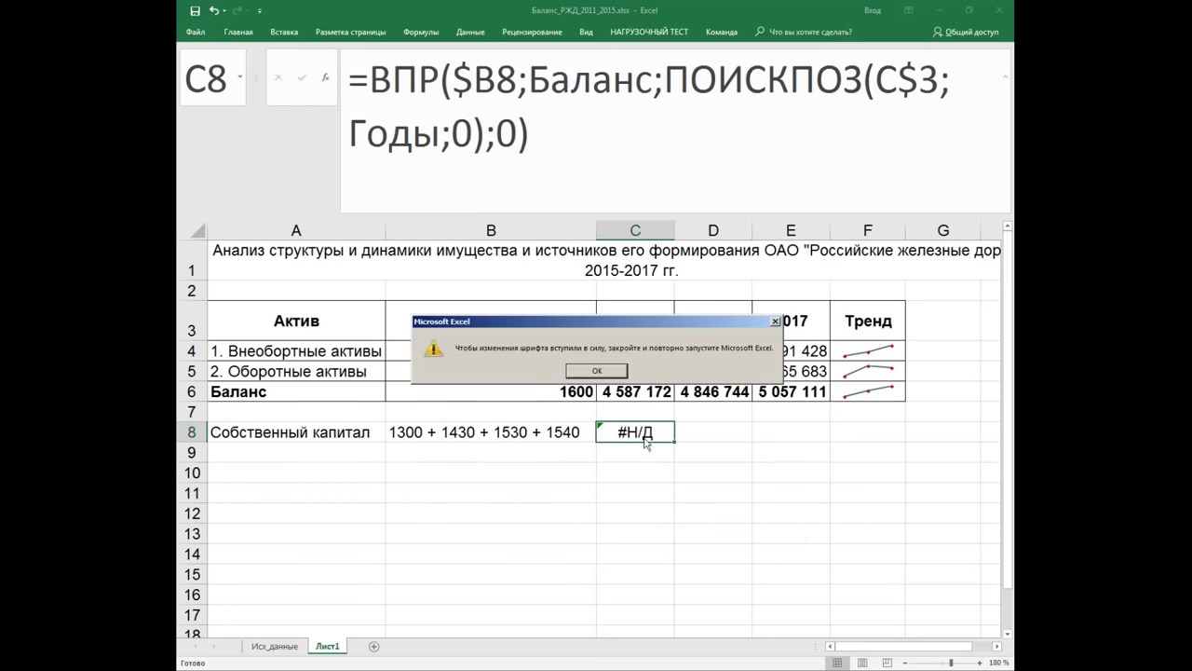
{"action": "left_click", "coordinate": [617, 373]}
{"action": "left_click", "coordinate": [991, 9]}
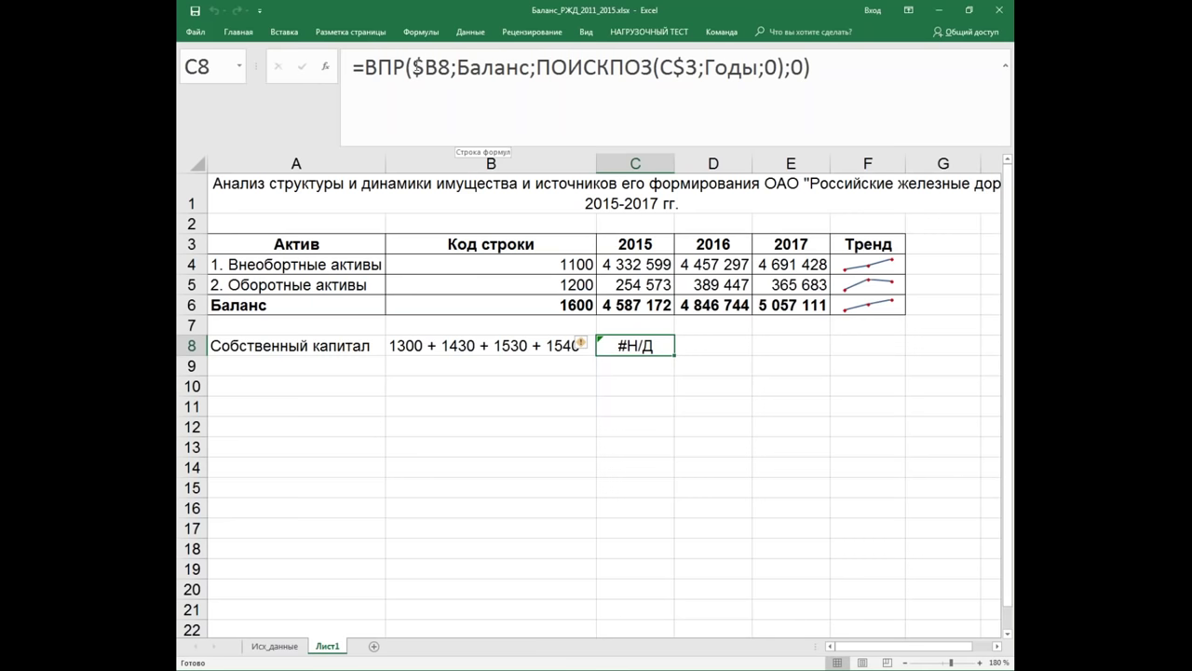
Step: In C8's ВПР formula, replace $B8 with 1300 and add a second lookup for 1430
{"action": "left_click_drag", "start_coordinate": [414, 67], "coordinate": [451, 67]}
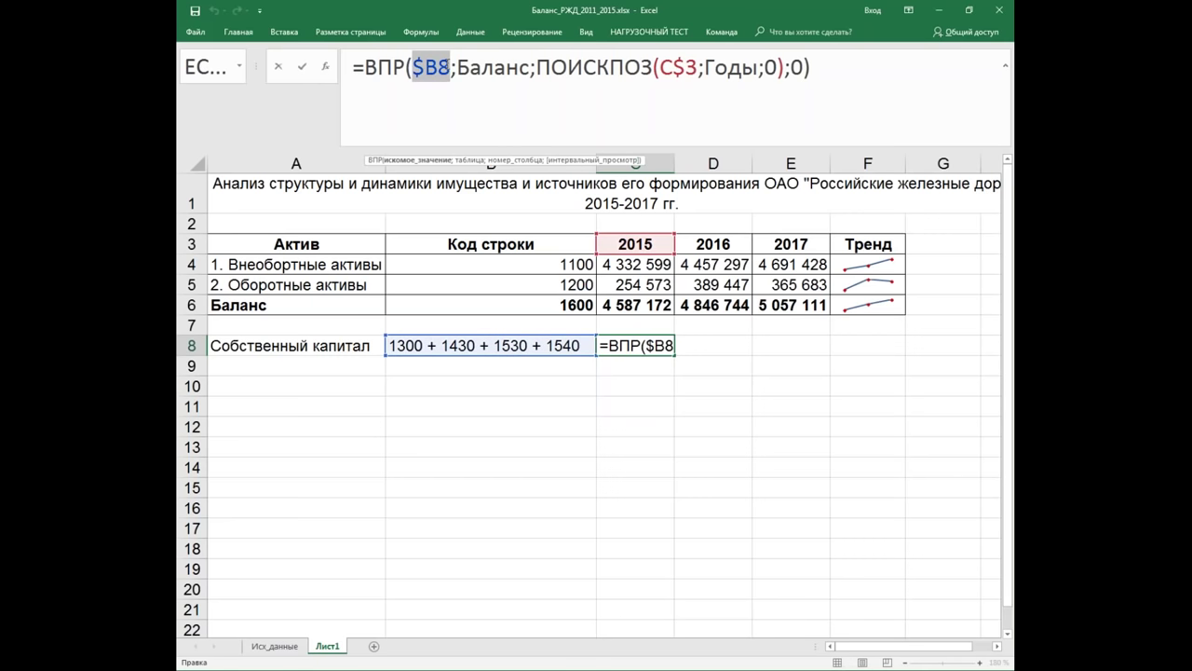
{"action": "type", "text": "1300"}
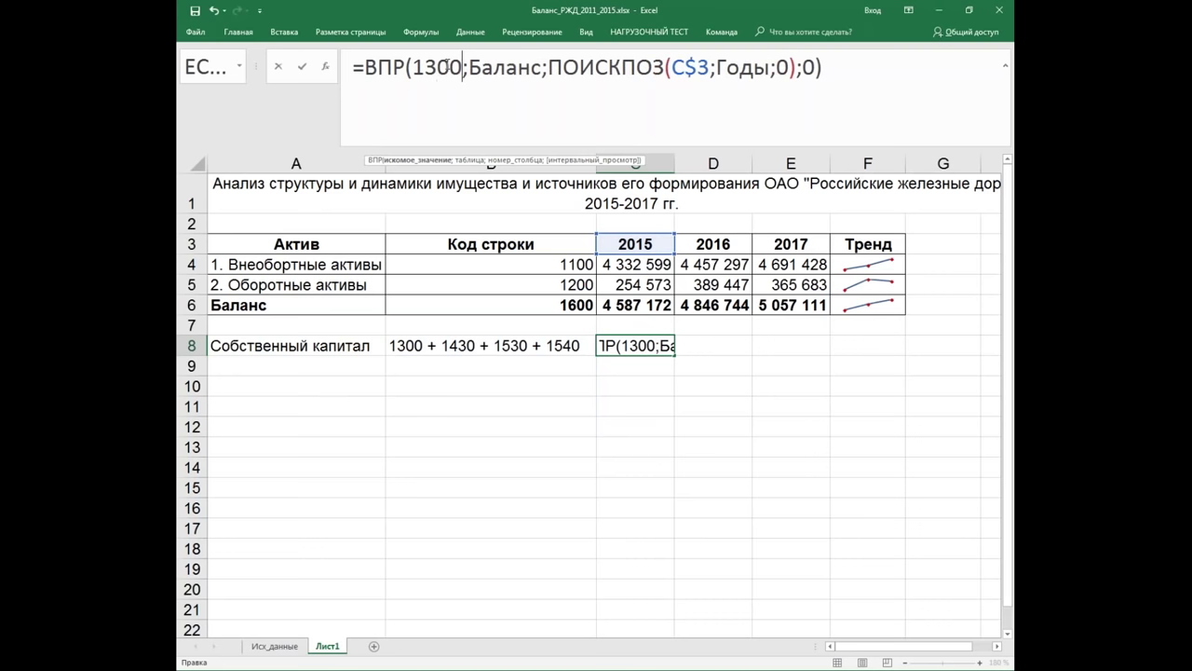
{"action": "left_click_drag", "start_coordinate": [365, 67], "coordinate": [822, 67]}
{"action": "right_click", "coordinate": [827, 69]}
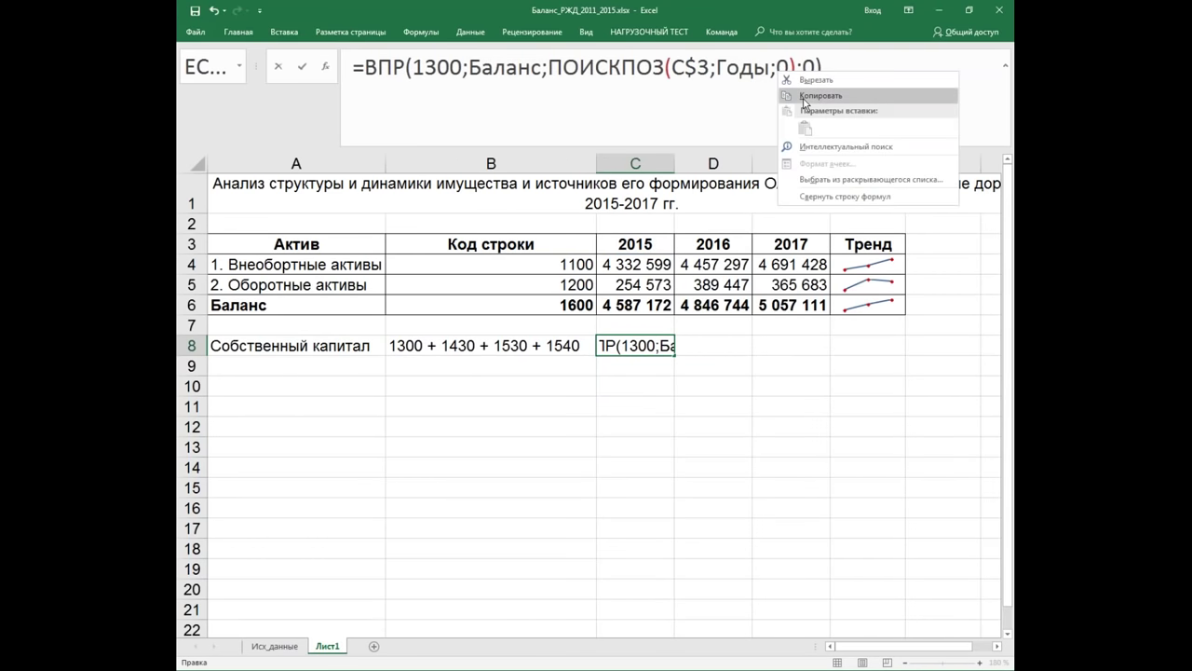
{"action": "left_click", "coordinate": [894, 89]}
{"action": "left_click", "coordinate": [831, 67]}
{"action": "type", "text": "+"}
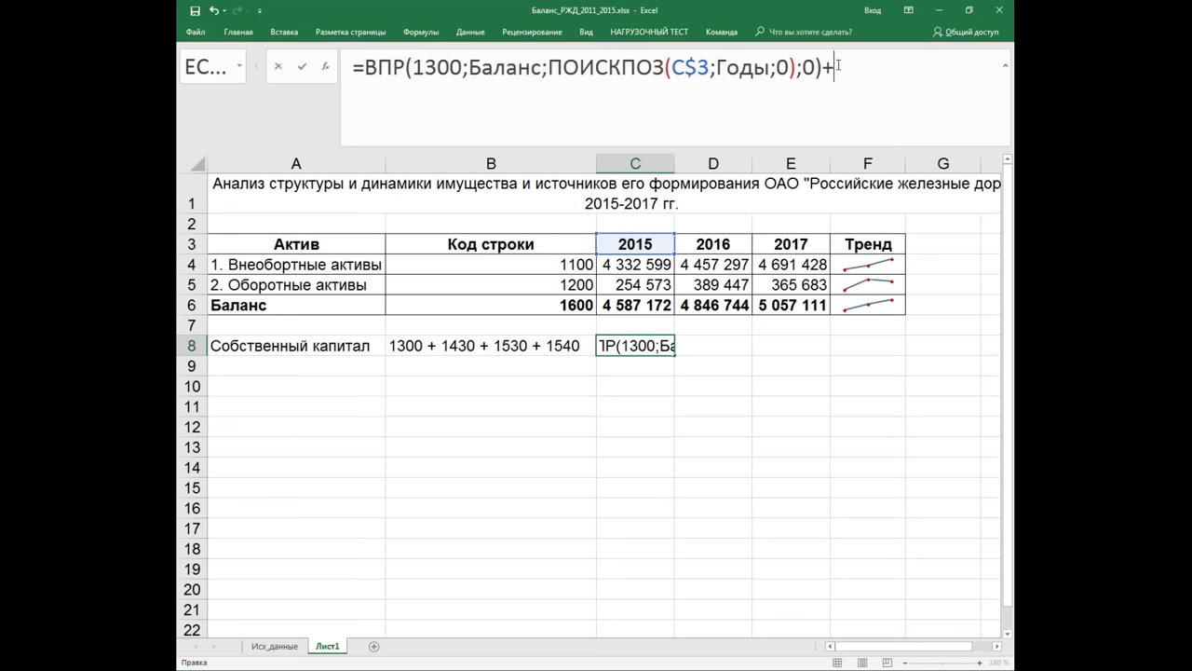
{"action": "right_click", "coordinate": [656, 67]}
{"action": "left_click", "coordinate": [693, 123]}
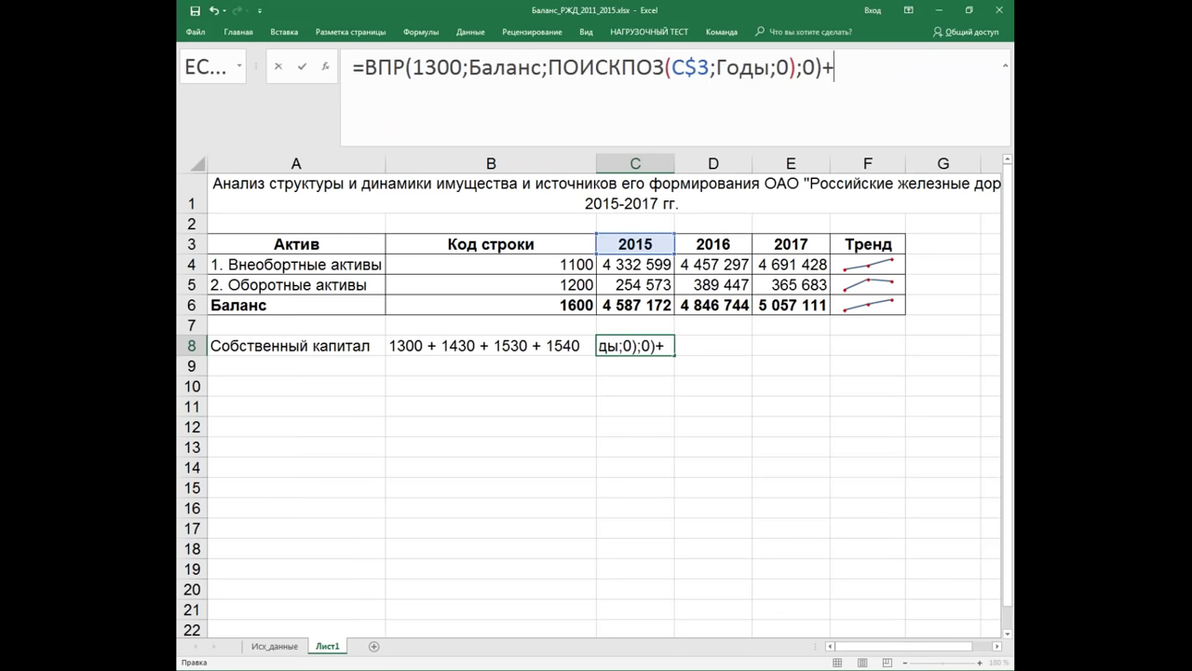
{"action": "left_click_drag", "start_coordinate": [895, 65], "coordinate": [921, 65]}
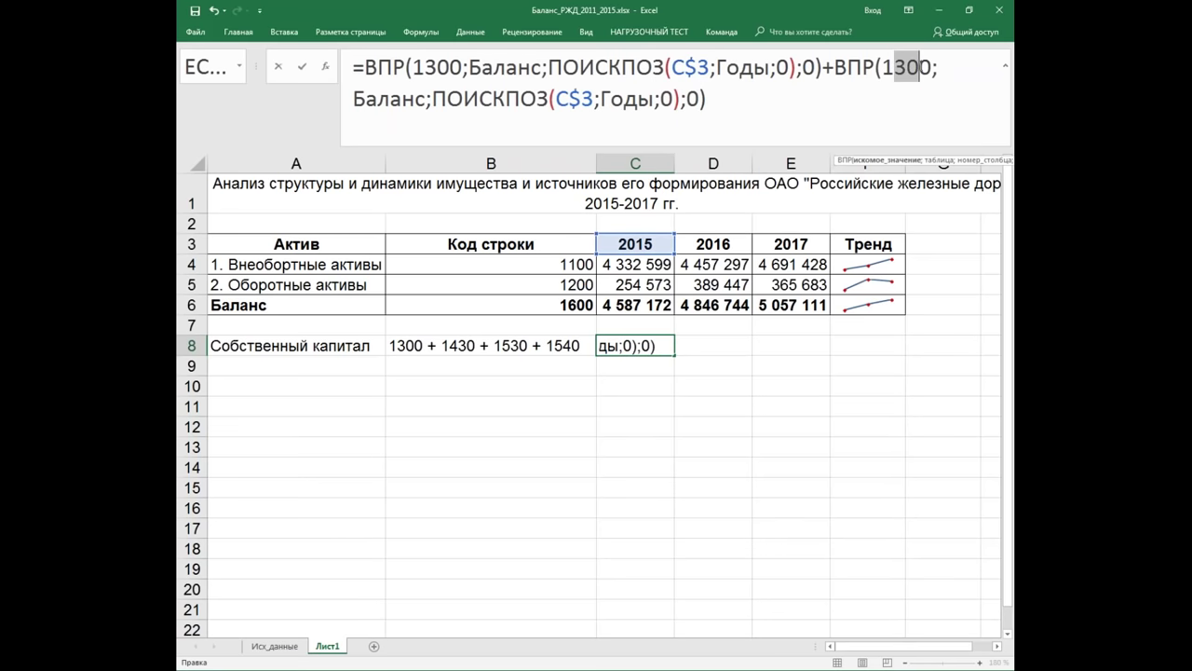
{"action": "type", "text": "43"}
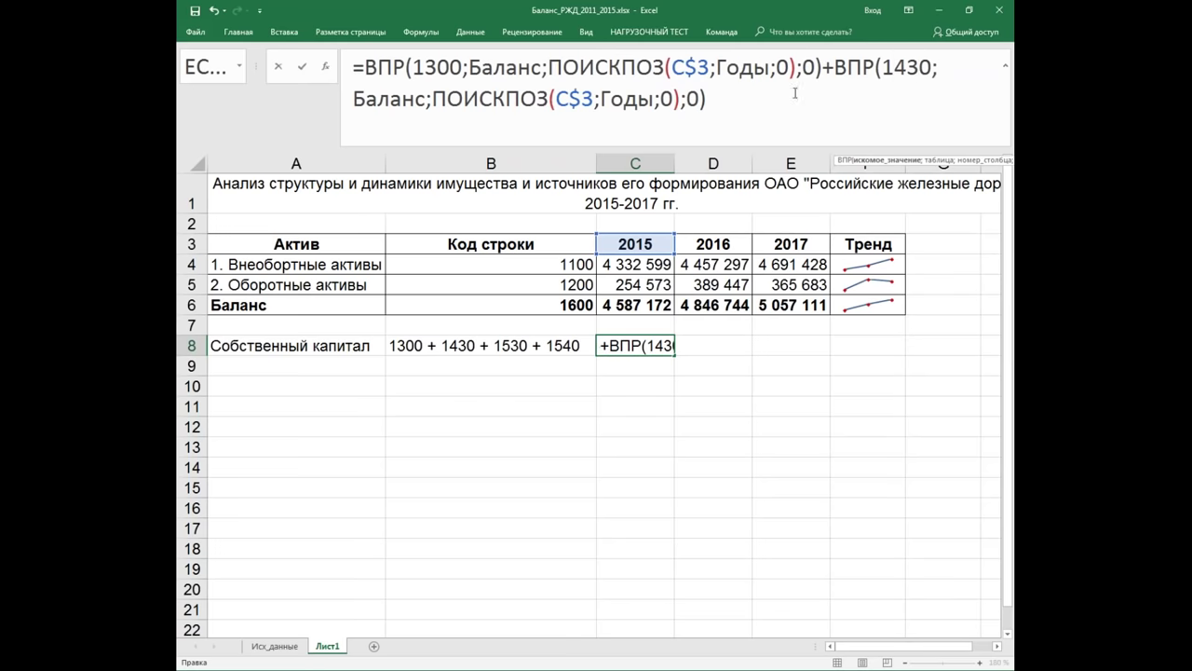
{"action": "type", "text": "+"}
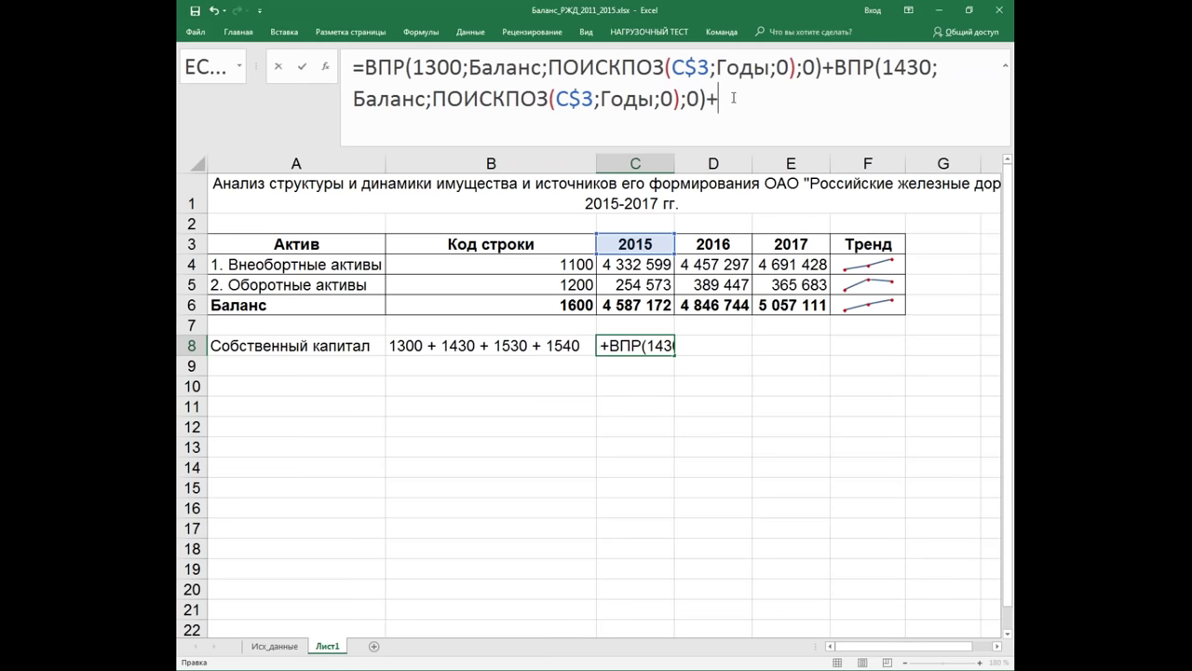
Step: Add lookup terms for codes 1530 and 1540, then commit the C8 formula
{"action": "right_click", "coordinate": [726, 98]}
{"action": "left_click", "coordinate": [753, 156]}
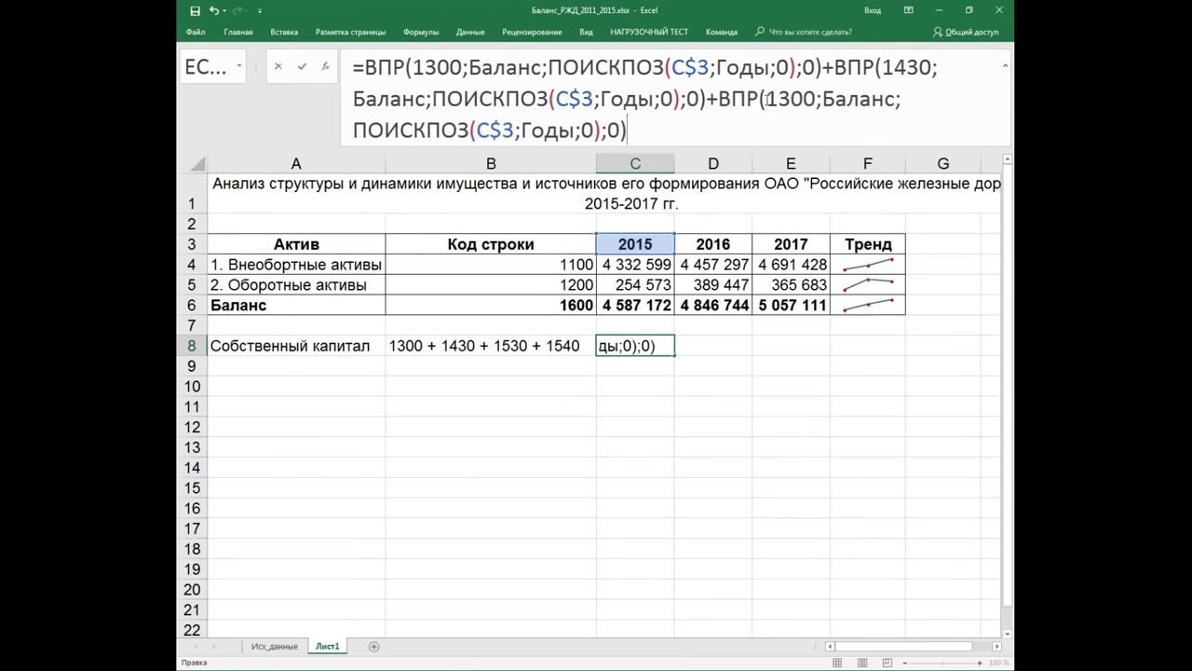
{"action": "left_click_drag", "start_coordinate": [778, 98], "coordinate": [804, 98]}
{"action": "type", "text": "5"}
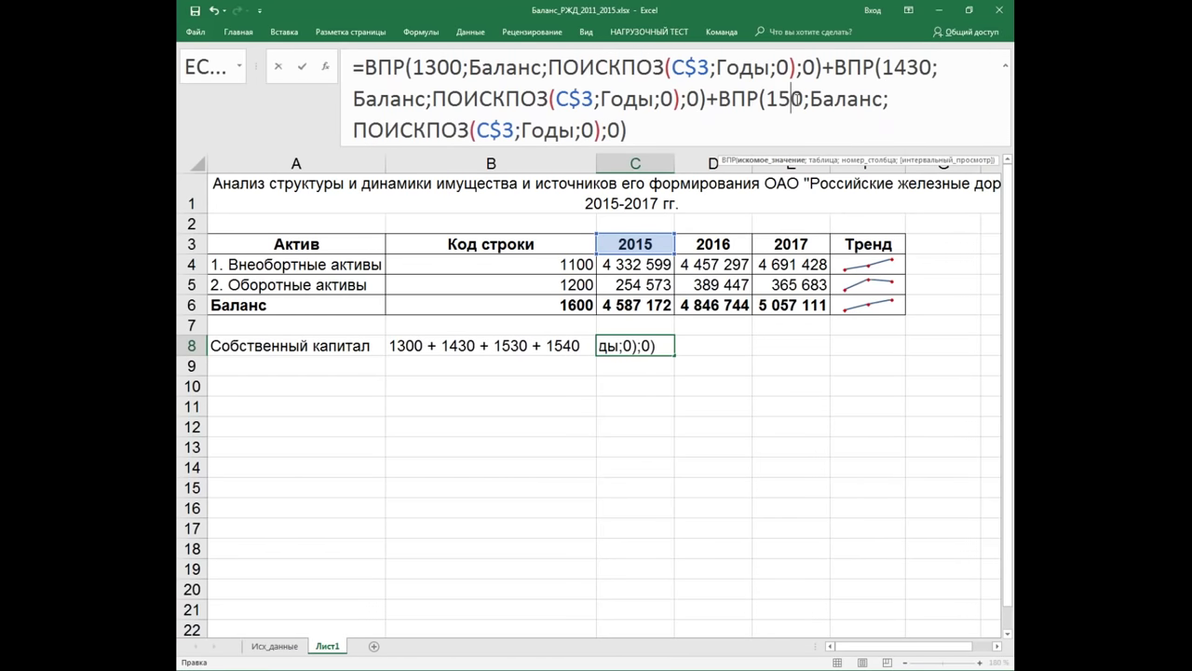
{"action": "type", "text": "3"}
{"action": "left_click", "coordinate": [643, 130]}
{"action": "type", "text": "+"}
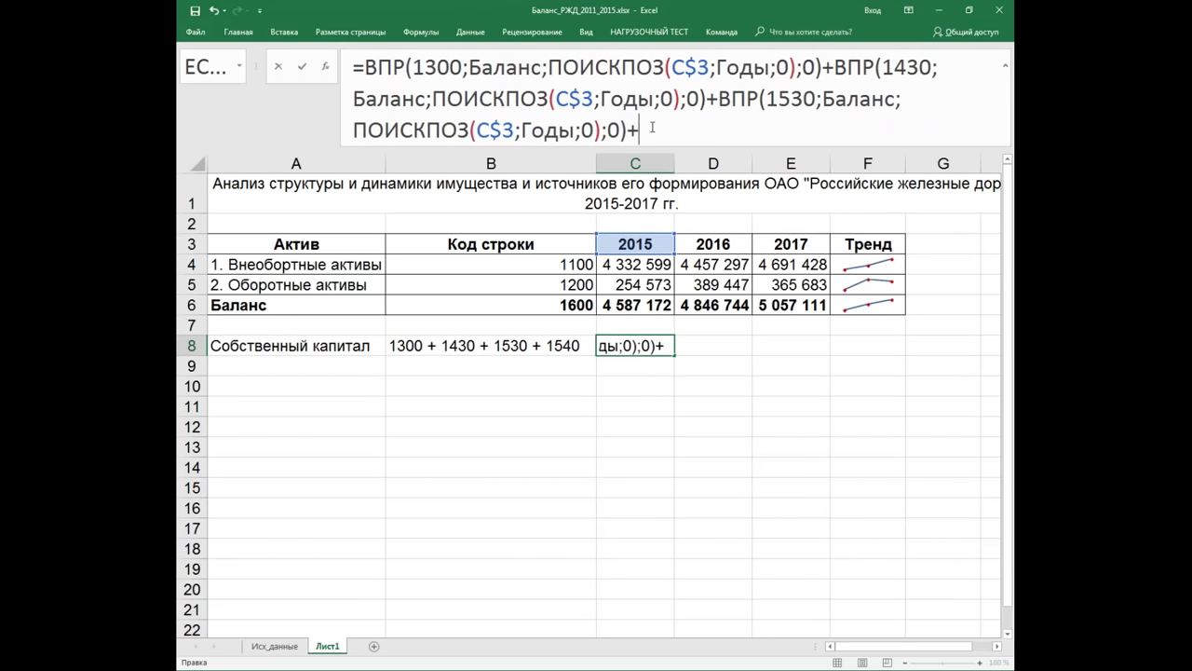
{"action": "right_click", "coordinate": [665, 132]}
{"action": "left_click", "coordinate": [689, 156]}
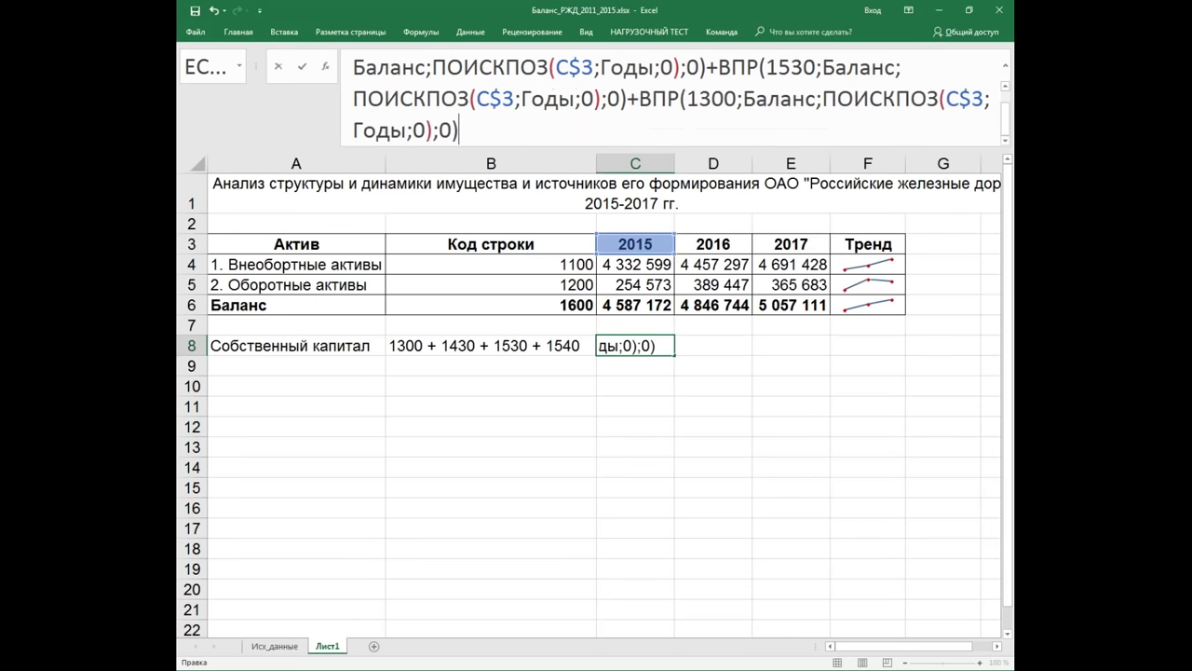
{"action": "left_click_drag", "start_coordinate": [699, 98], "coordinate": [728, 100]}
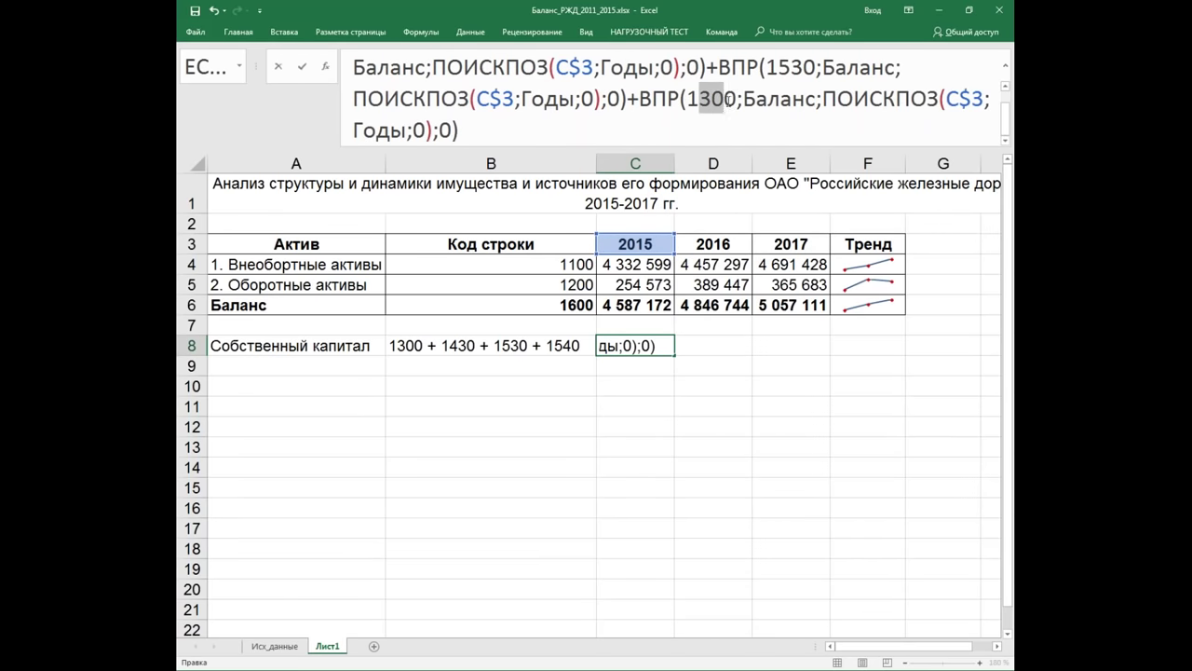
{"action": "type", "text": "540"}
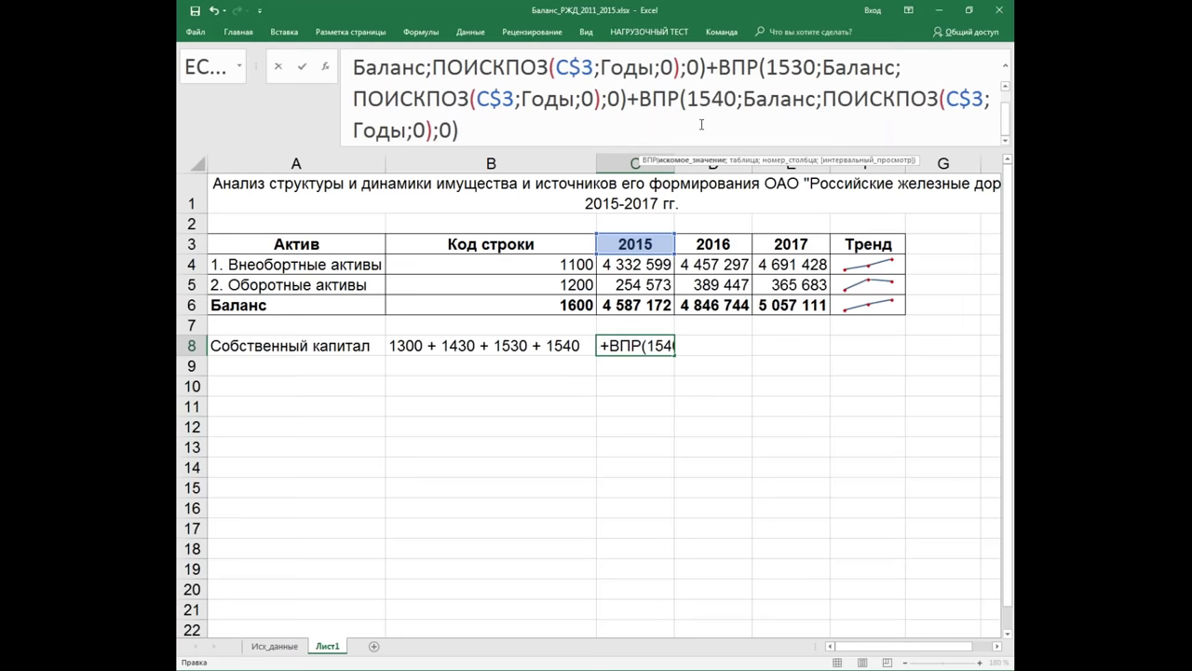
{"action": "key", "text": "Return"}
Step: Fill C8's equity formula across row 8, giving 3 584 325, 3 592 939 and 3 610 467
{"action": "left_click", "coordinate": [635, 344]}
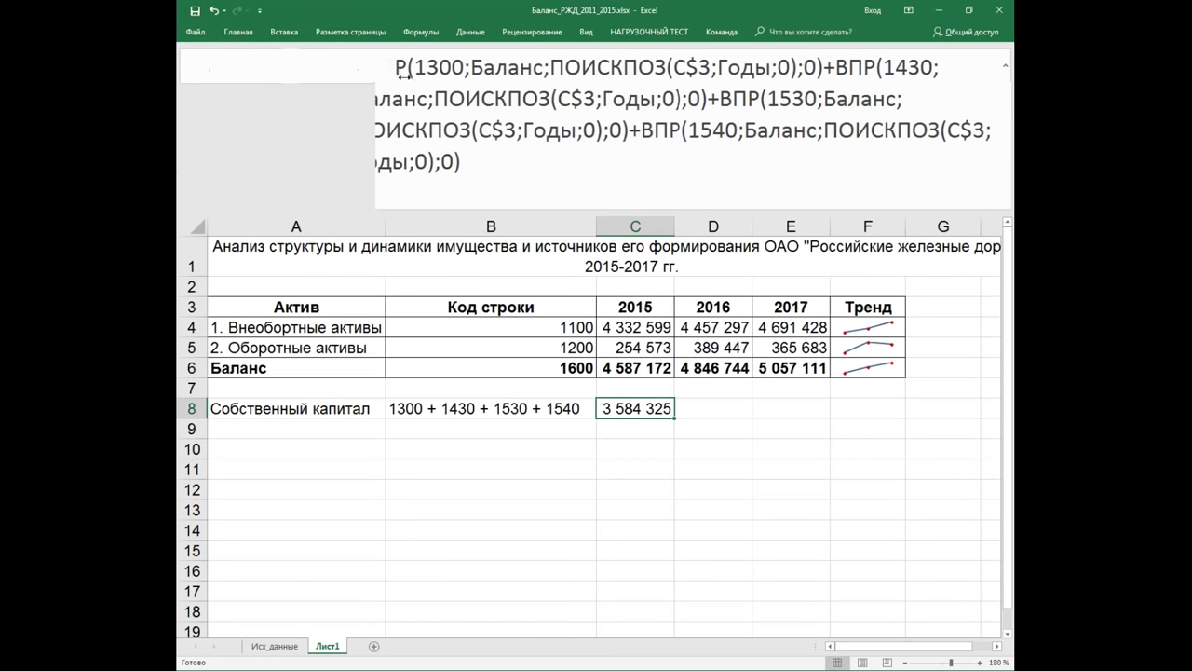
{"action": "left_click_drag", "start_coordinate": [257, 69], "coordinate": [402, 67]}
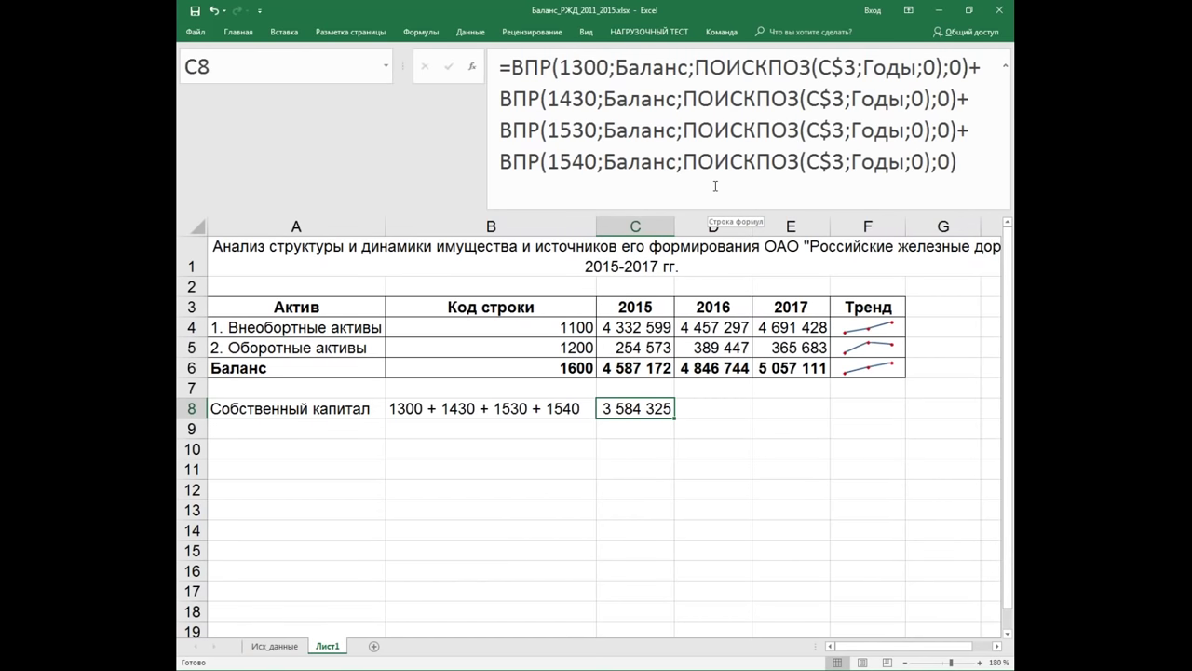
{"action": "key", "text": "Return"}
{"action": "left_click", "coordinate": [652, 407]}
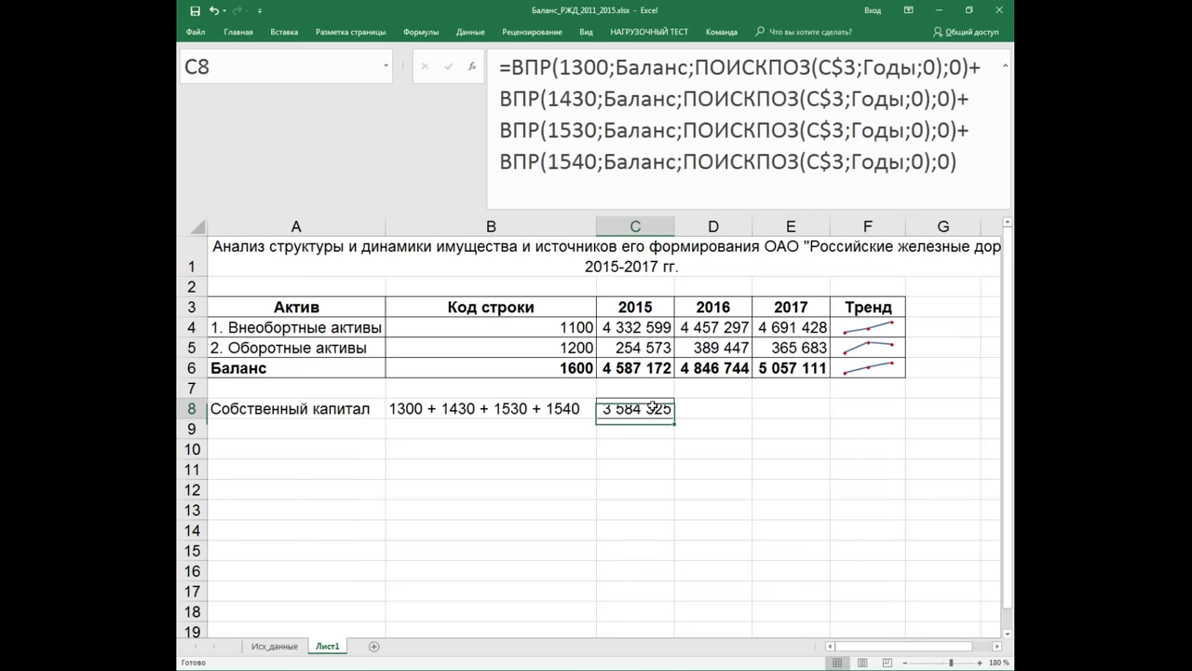
{"action": "left_click_drag", "start_coordinate": [675, 424], "coordinate": [891, 414]}
{"action": "left_click", "coordinate": [307, 424]}
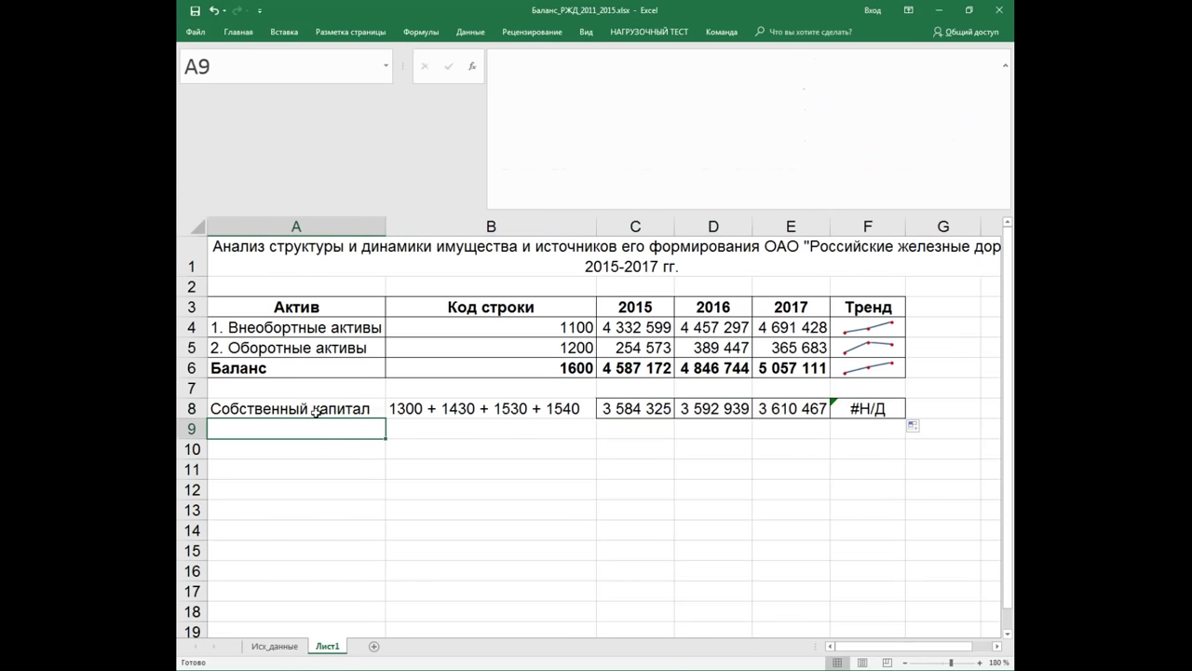
Step: Replace the mistyped entry and label cell A9 as КО
{"action": "type", "text": "RJ"}
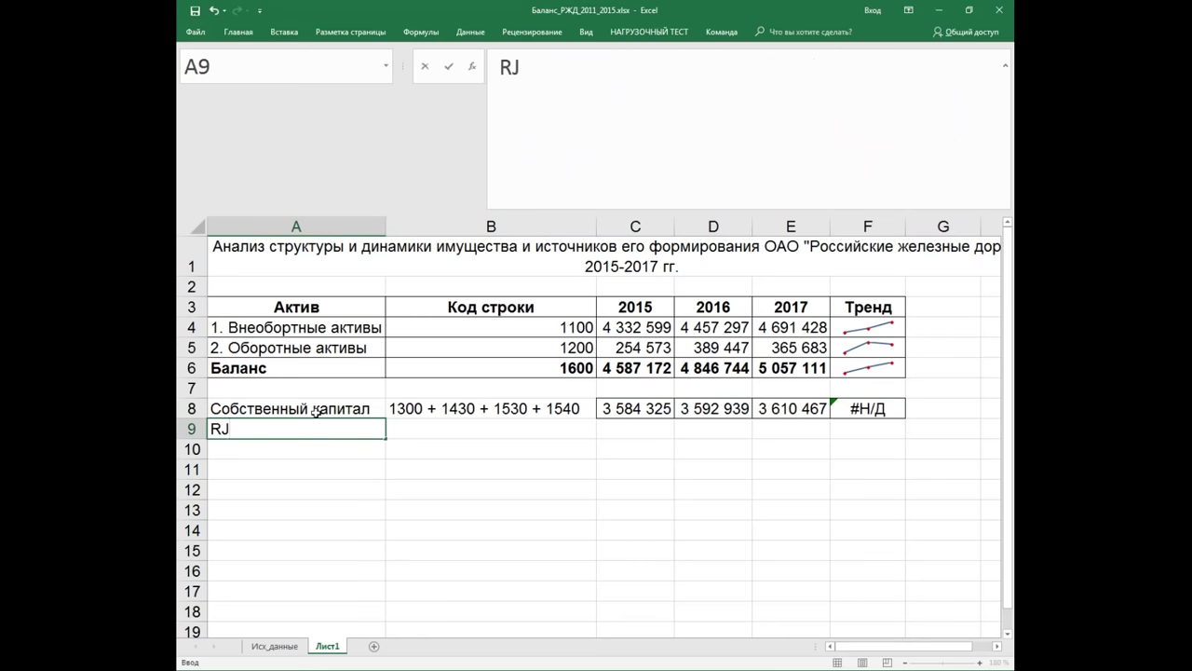
{"action": "key", "text": "BackSpace"}
{"action": "key", "text": "BackSpace"}
{"action": "key", "text": "alt"}
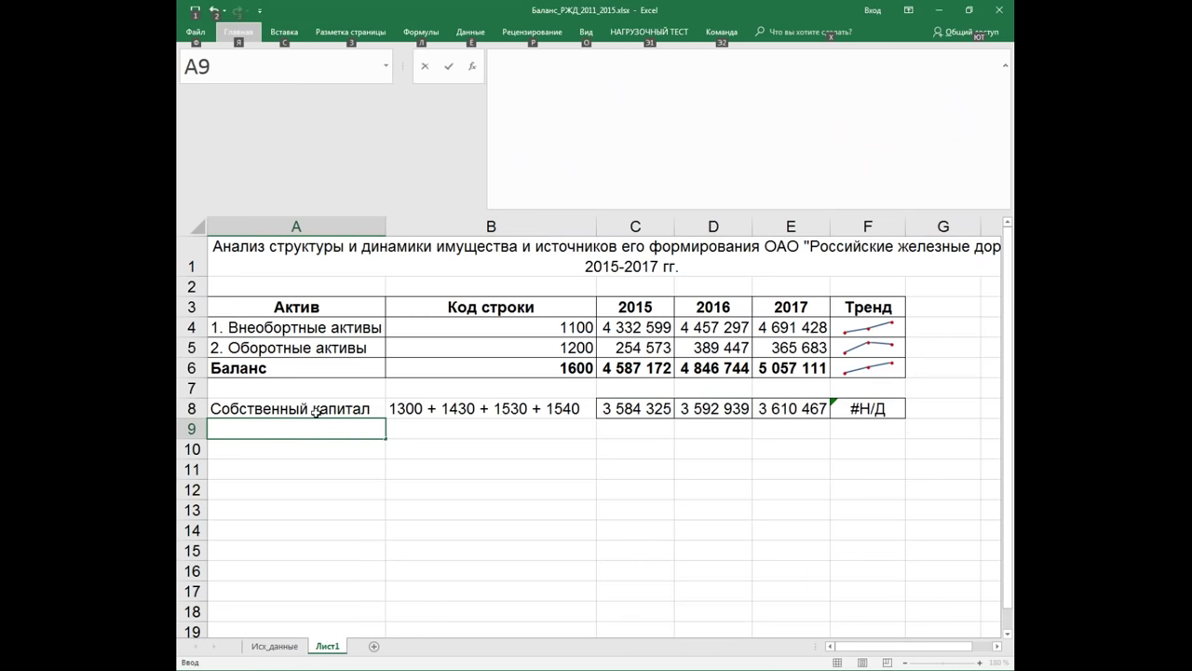
{"action": "key", "text": "j"}
{"action": "double_click", "coordinate": [303, 429]}
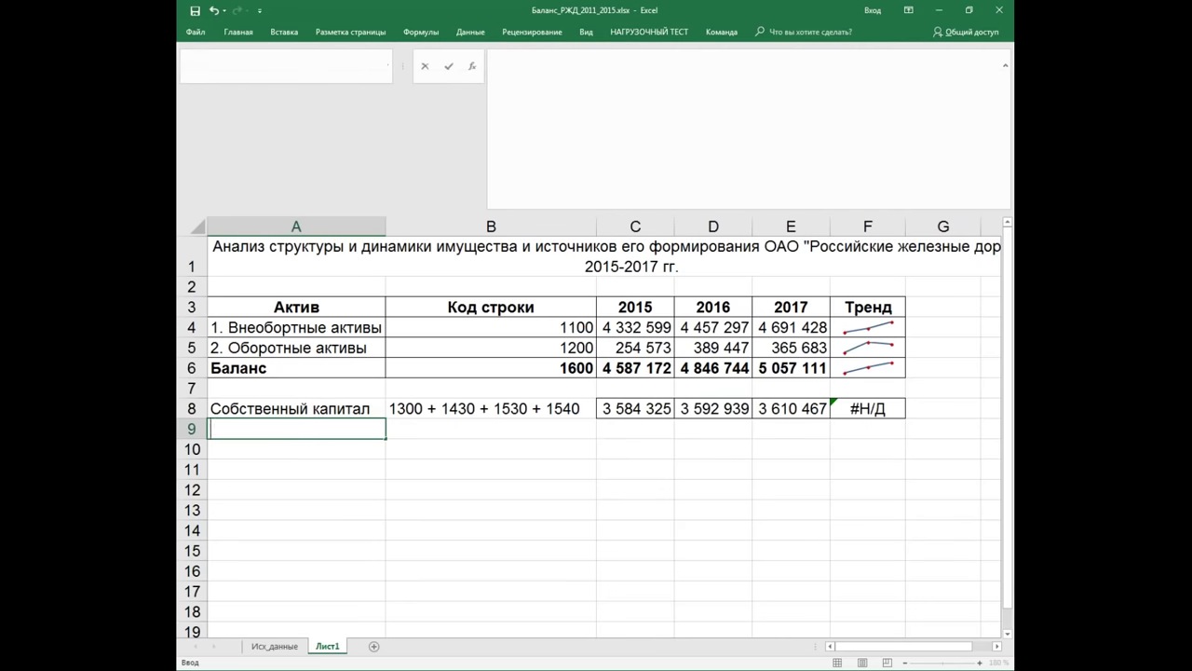
{"action": "type", "text": "КО"}
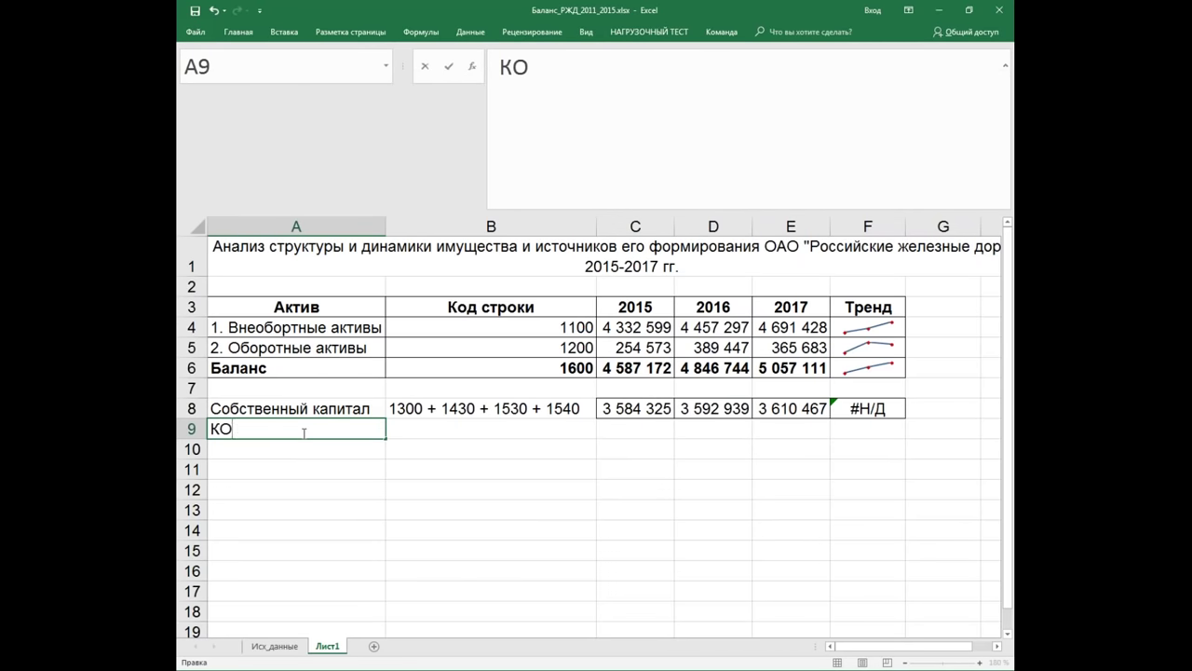
{"action": "left_click", "coordinate": [471, 434]}
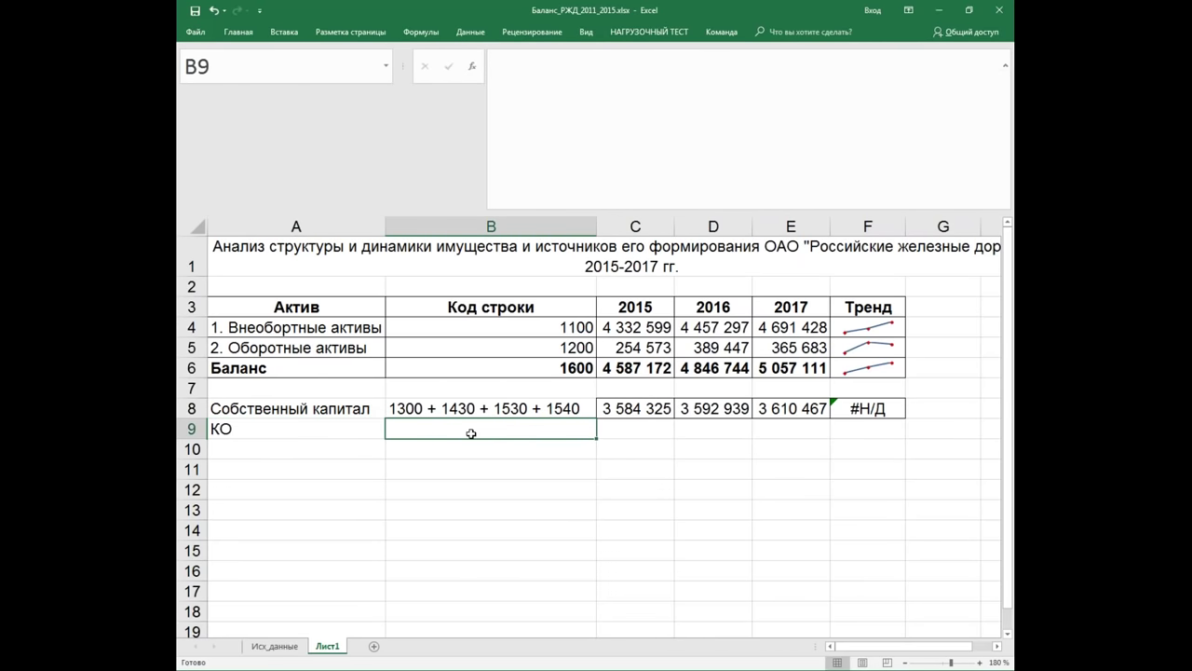
Step: Enter the line codes 1510 + 1520 + 1550 in B9
{"action": "type", "text": "1510 +"}
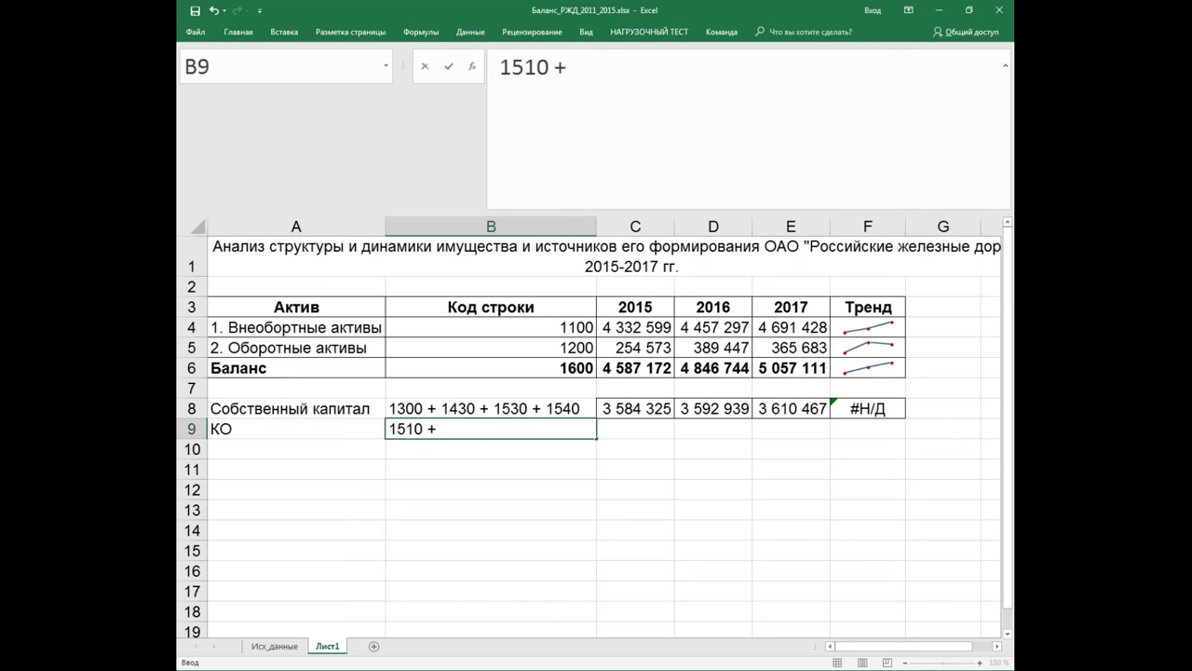
{"action": "type", "text": "1520 +"}
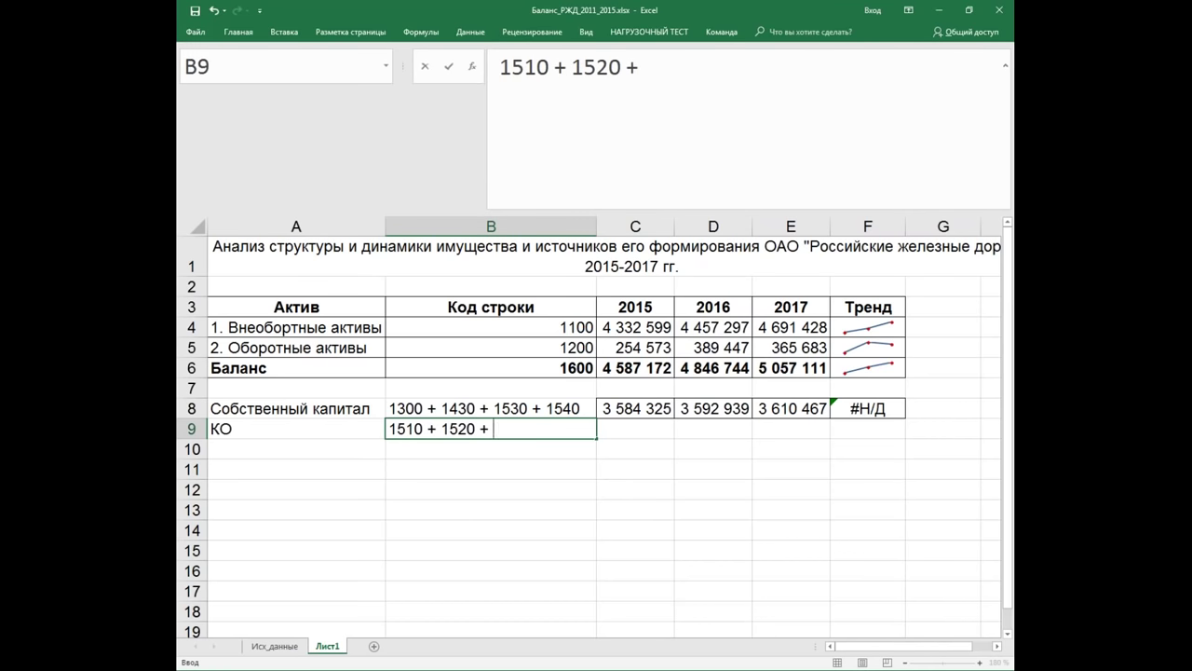
{"action": "type", "text": "550"}
{"action": "left_click", "coordinate": [622, 475]}
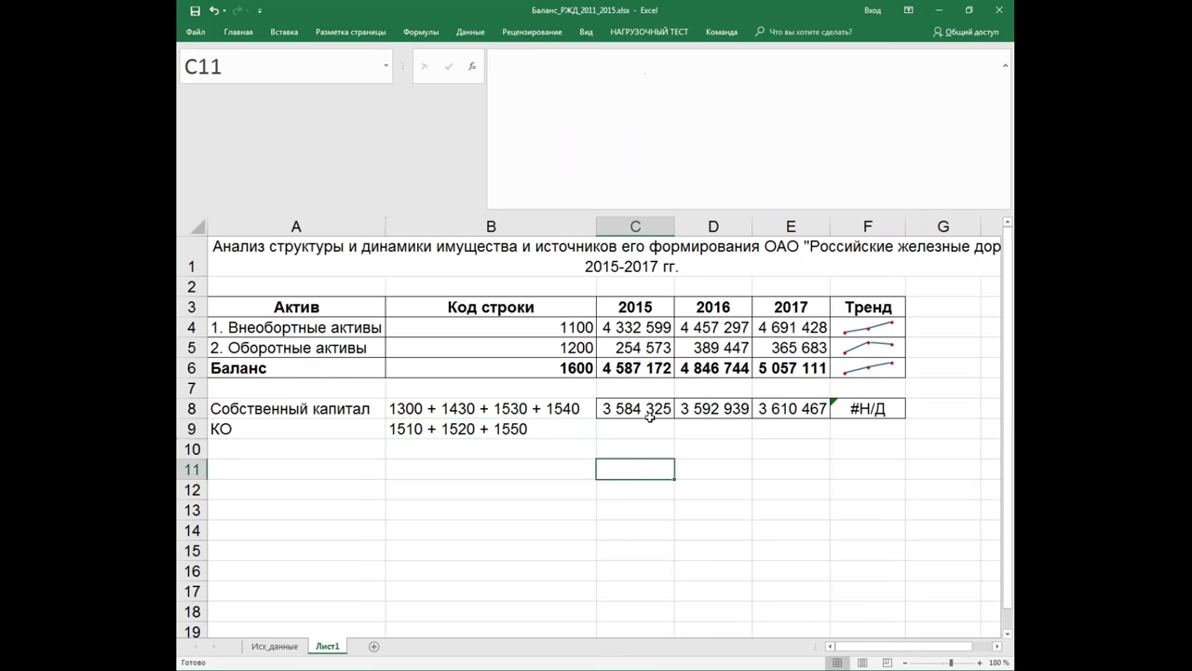
{"action": "left_click", "coordinate": [650, 414]}
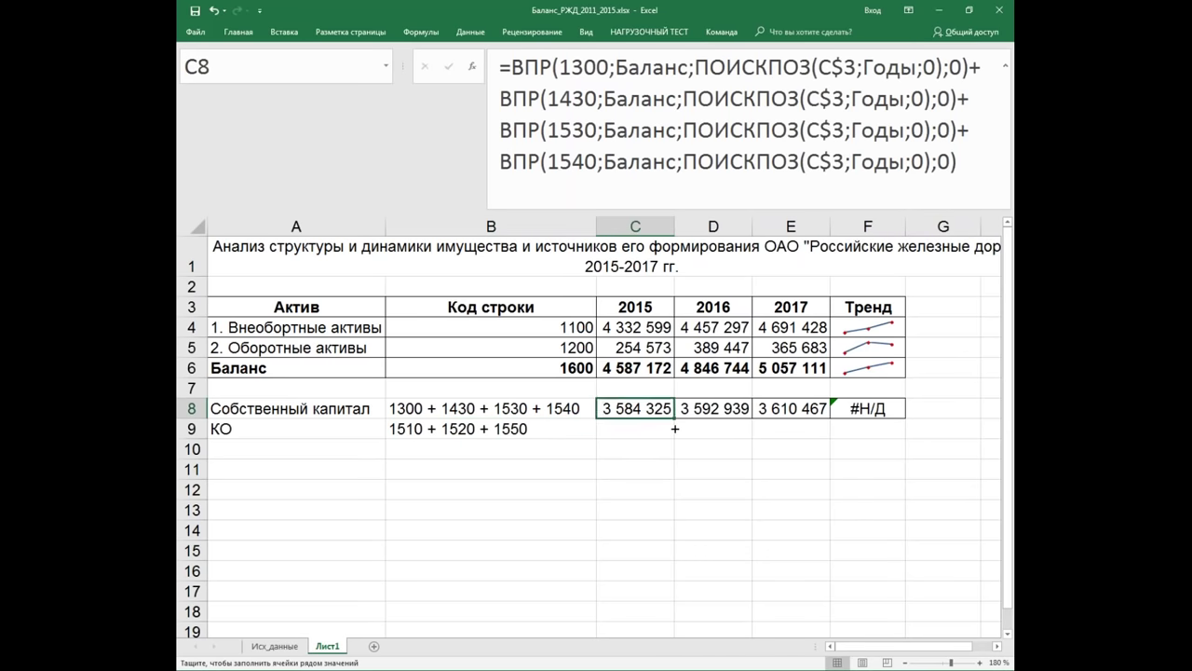
Step: Copy the equity formula to C9, changing its lookups to codes 1510, 1520, 1550 and dropping 1540
{"action": "left_click_drag", "start_coordinate": [675, 420], "coordinate": [674, 436]}
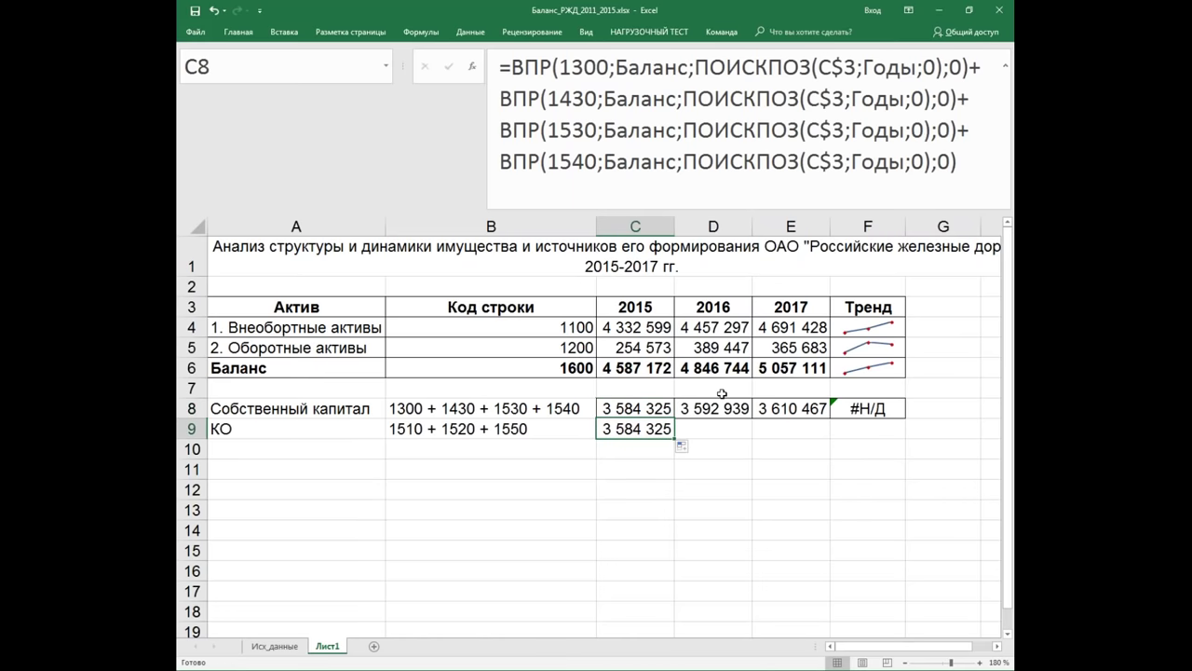
{"action": "key", "text": "Down"}
{"action": "left_click", "coordinate": [582, 66]}
{"action": "left_click_drag", "start_coordinate": [571, 67], "coordinate": [596, 67]}
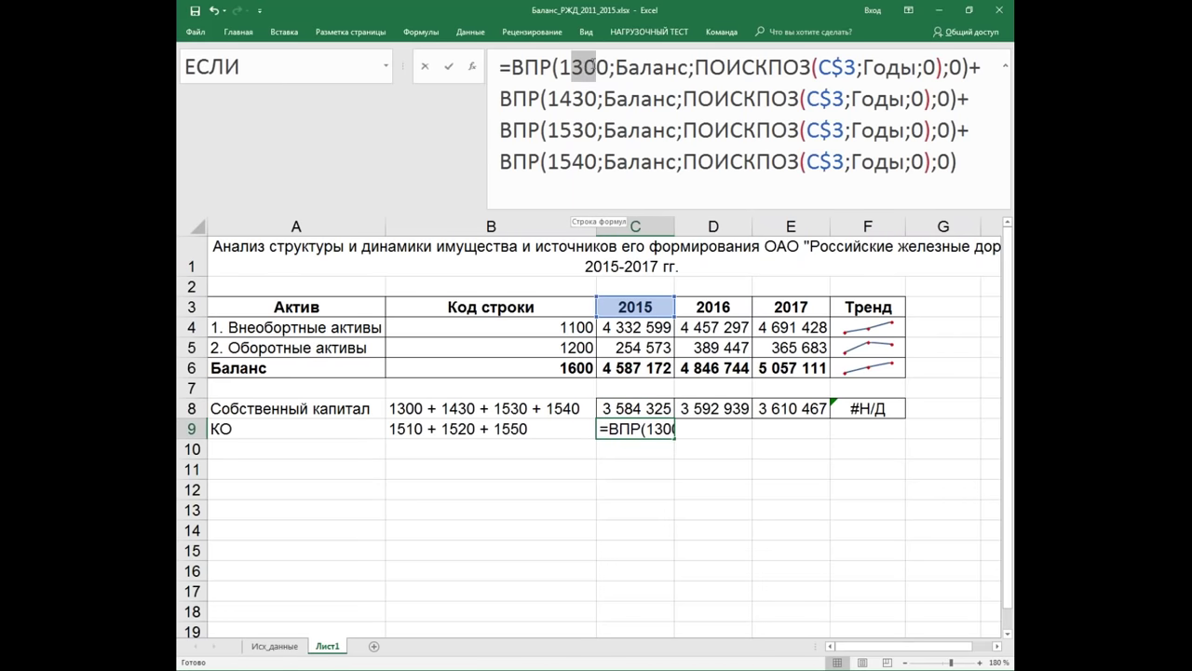
{"action": "type", "text": "51"}
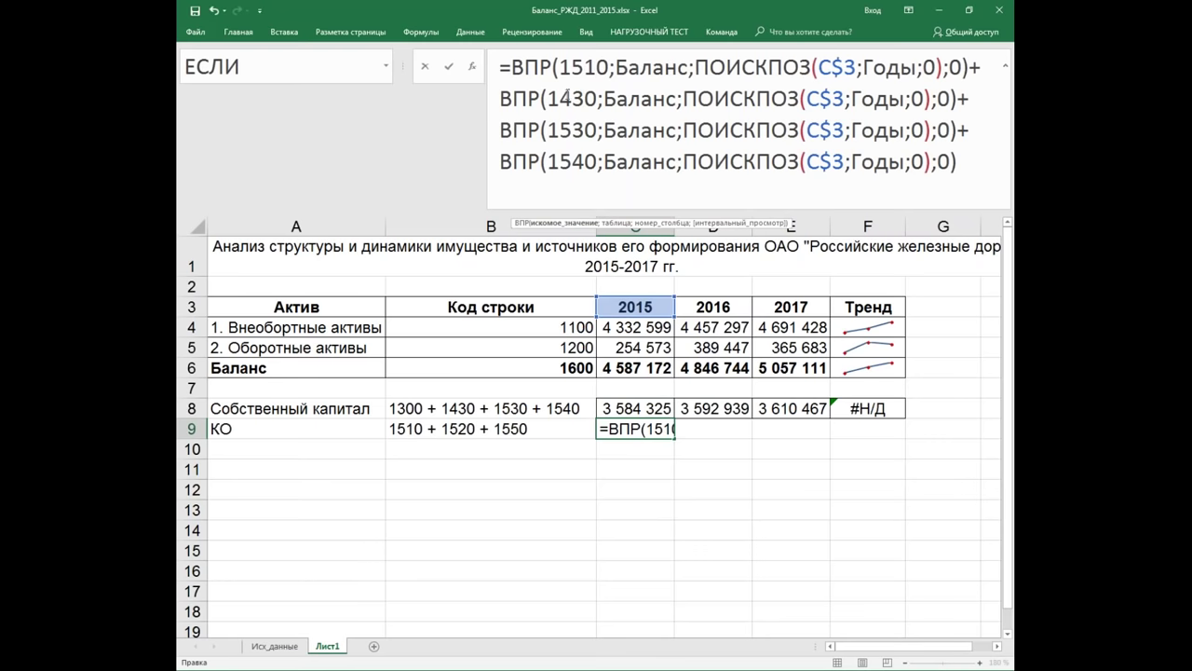
{"action": "mouse_move", "coordinate": [560, 97]}
{"action": "left_mouse_down"}
{"action": "mouse_move", "coordinate": [584, 95]}
{"action": "mouse_move", "coordinate": [584, 131]}
{"action": "left_mouse_up"}
{"action": "type", "text": "52"}
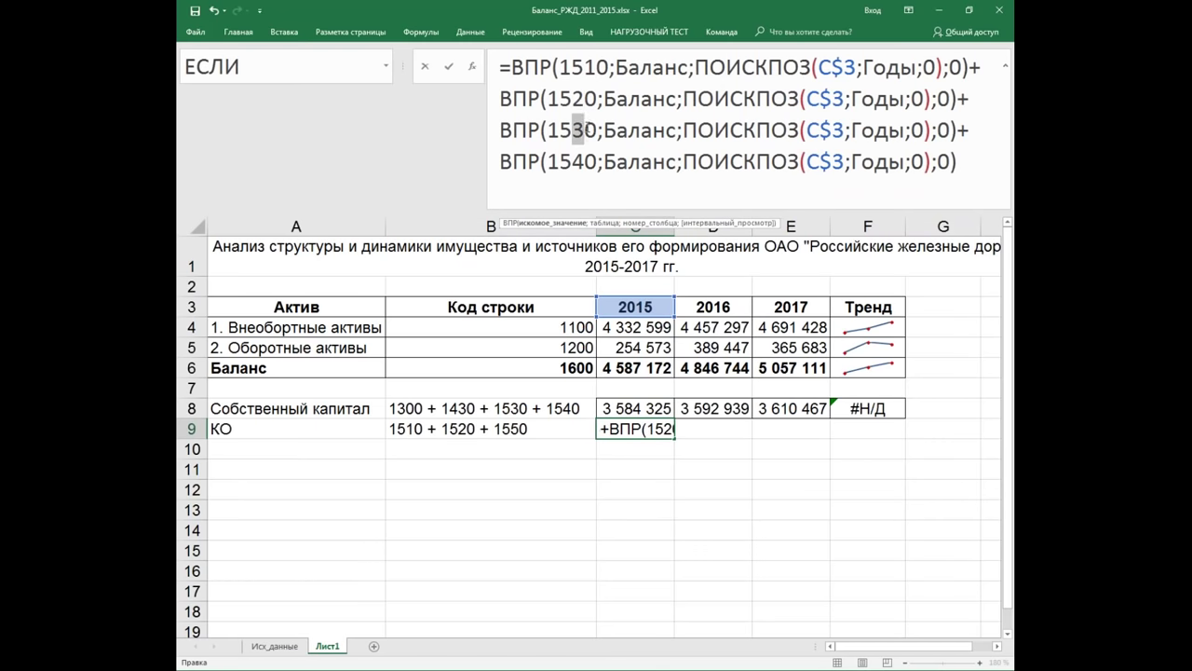
{"action": "type", "text": "5"}
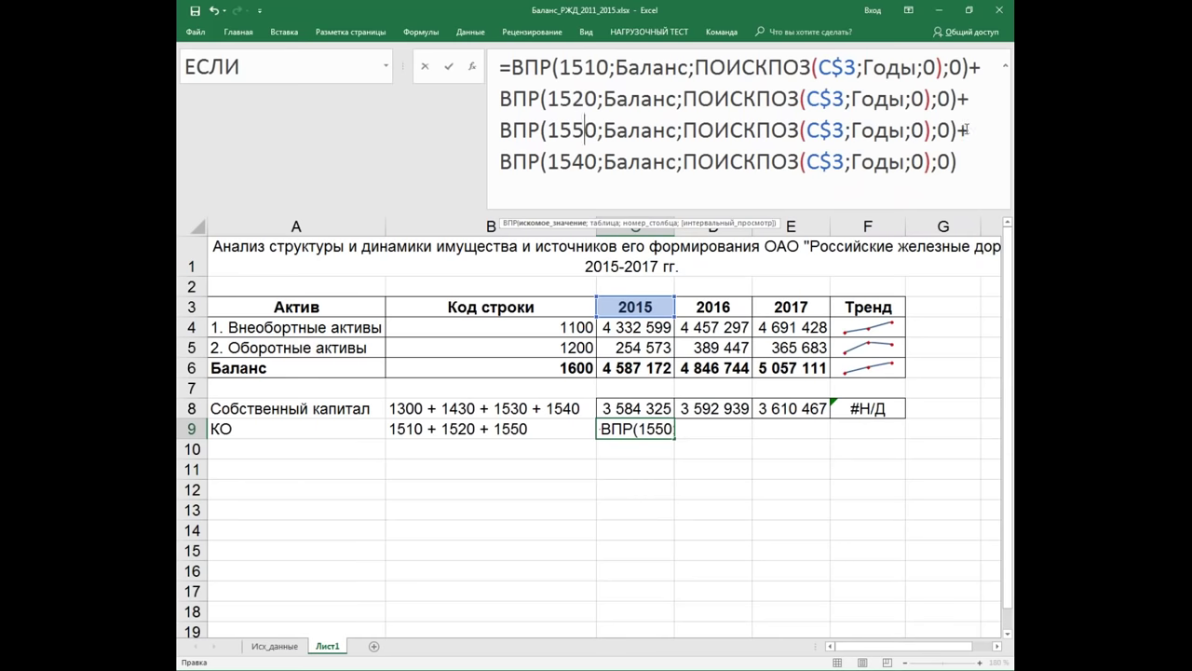
{"action": "left_click_drag", "start_coordinate": [961, 130], "coordinate": [991, 190]}
{"action": "key", "text": "BackSpace"}
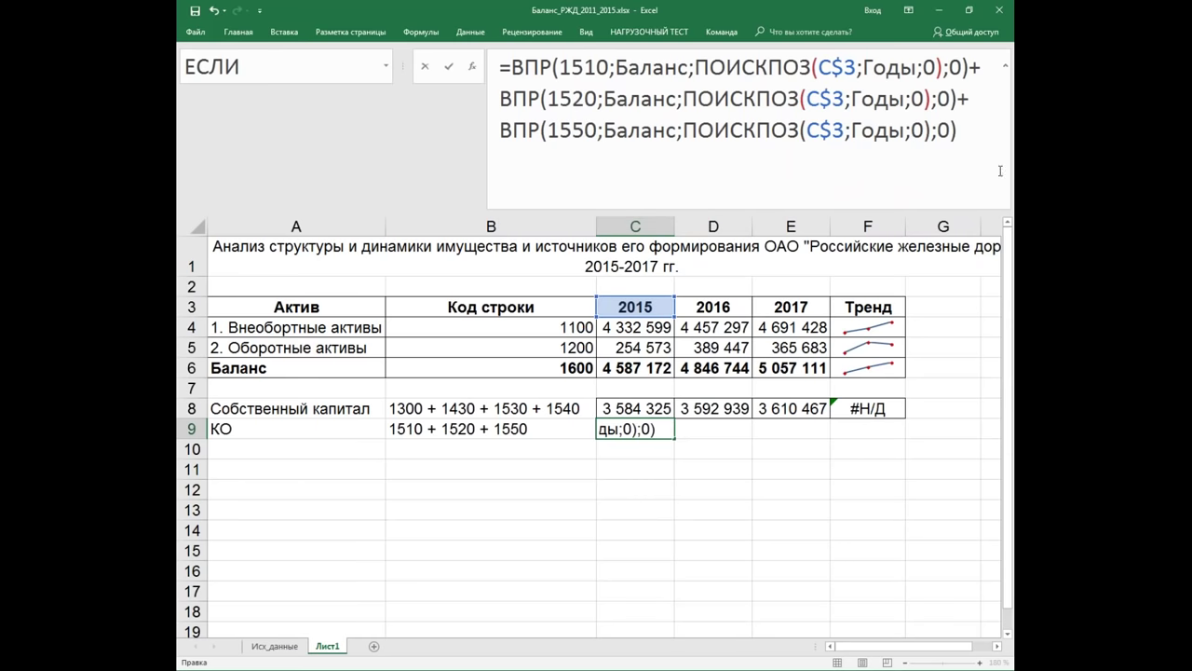
{"action": "key", "text": "Return"}
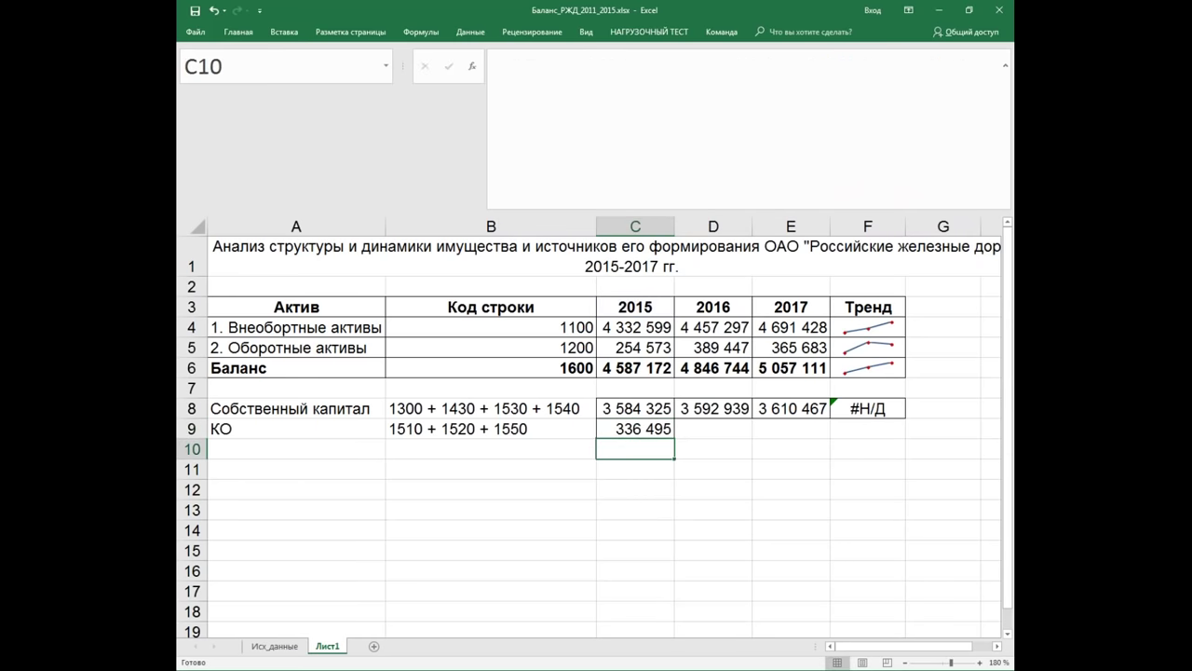
Step: Extend the КО formula to D9:E9 (448 095, 432 582) and clear F8's #Н/Д error
{"action": "left_click", "coordinate": [666, 432]}
{"action": "left_click_drag", "start_coordinate": [669, 433], "coordinate": [812, 439]}
{"action": "left_click_drag", "start_coordinate": [868, 407], "coordinate": [872, 438]}
{"action": "left_click", "coordinate": [911, 523]}
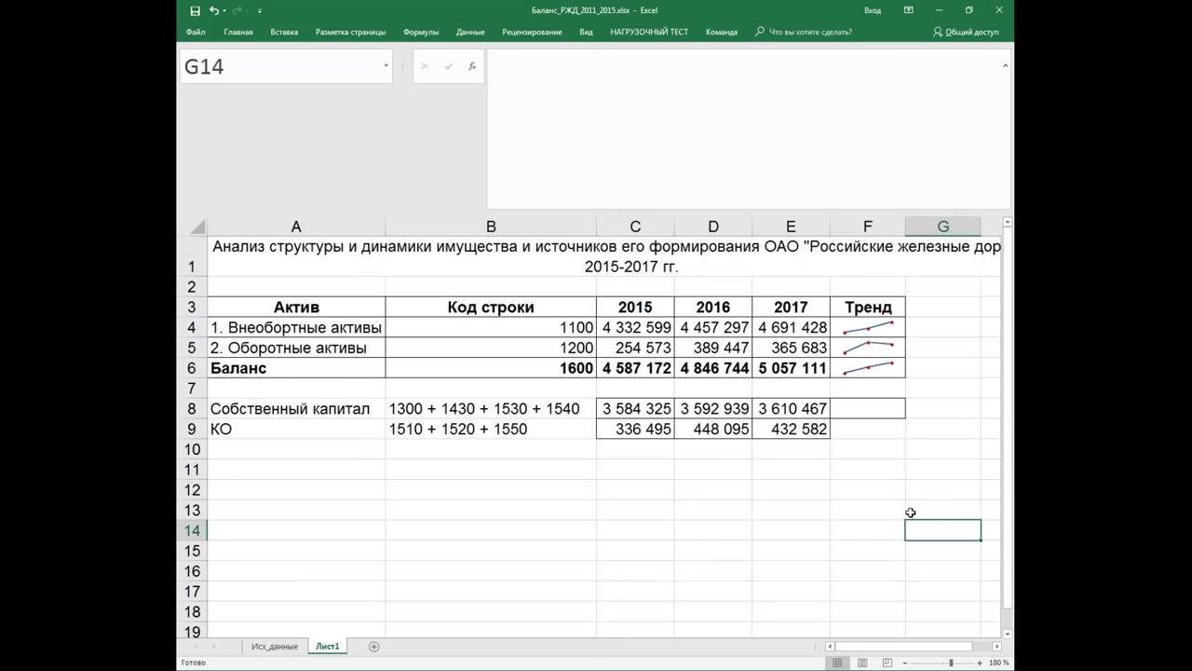
Step: Enter the label 'К текущей ликвидности' in cell A10
{"action": "left_click", "coordinate": [269, 449]}
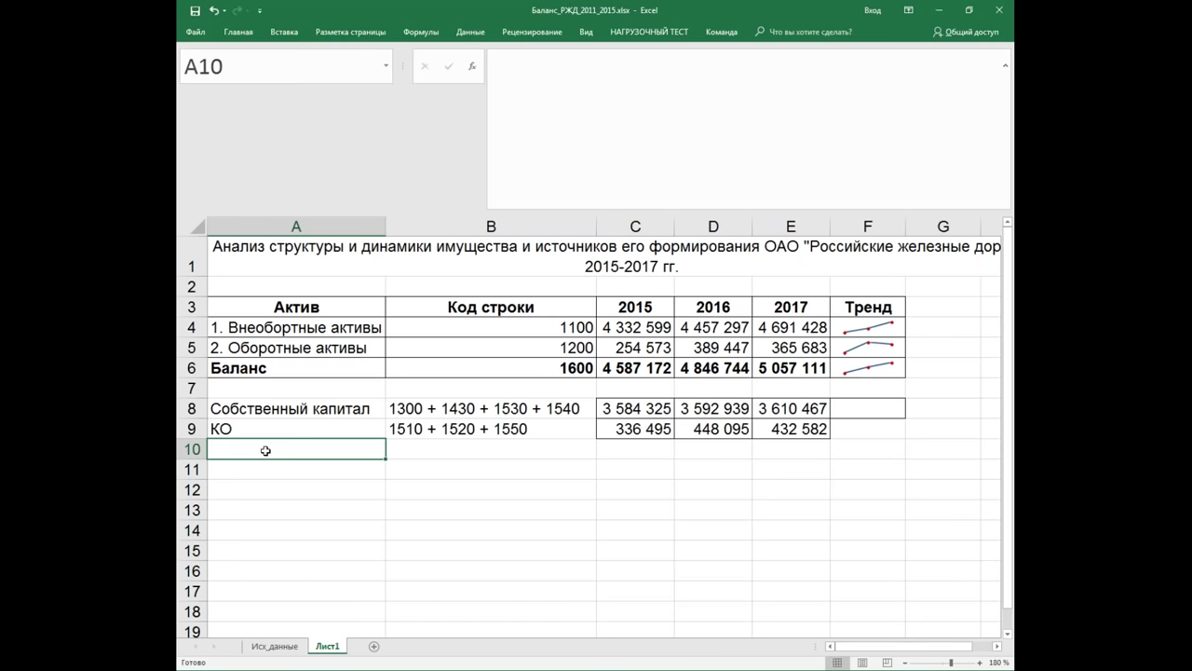
{"action": "type", "text": "К текущей ликвидности"}
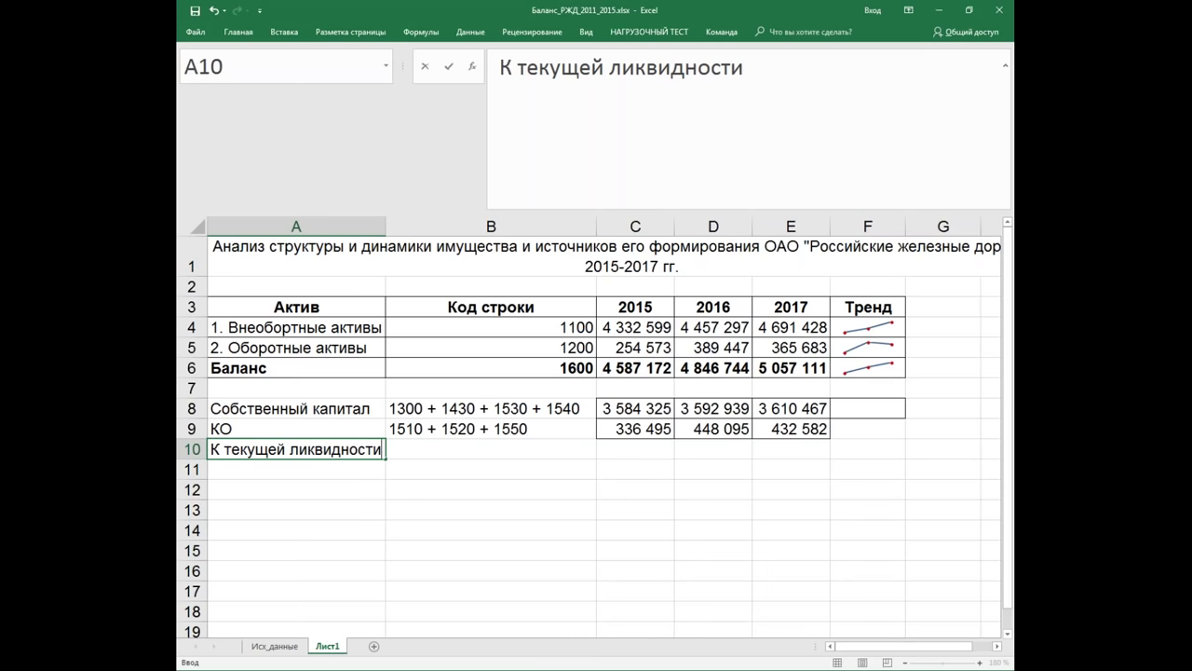
{"action": "left_click", "coordinate": [614, 432]}
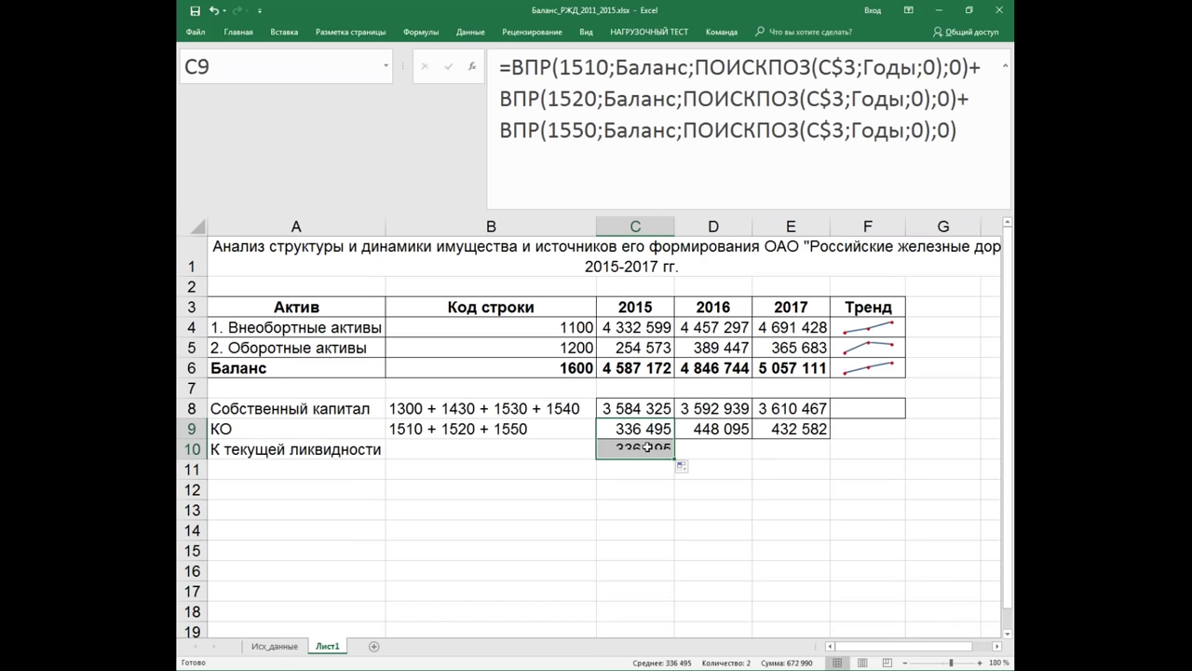
Step: Copy the КО formula into C10 and duplicate its first lookup at the formula start
{"action": "left_click_drag", "start_coordinate": [673, 438], "coordinate": [673, 459]}
{"action": "left_click_drag", "start_coordinate": [515, 68], "coordinate": [968, 68]}
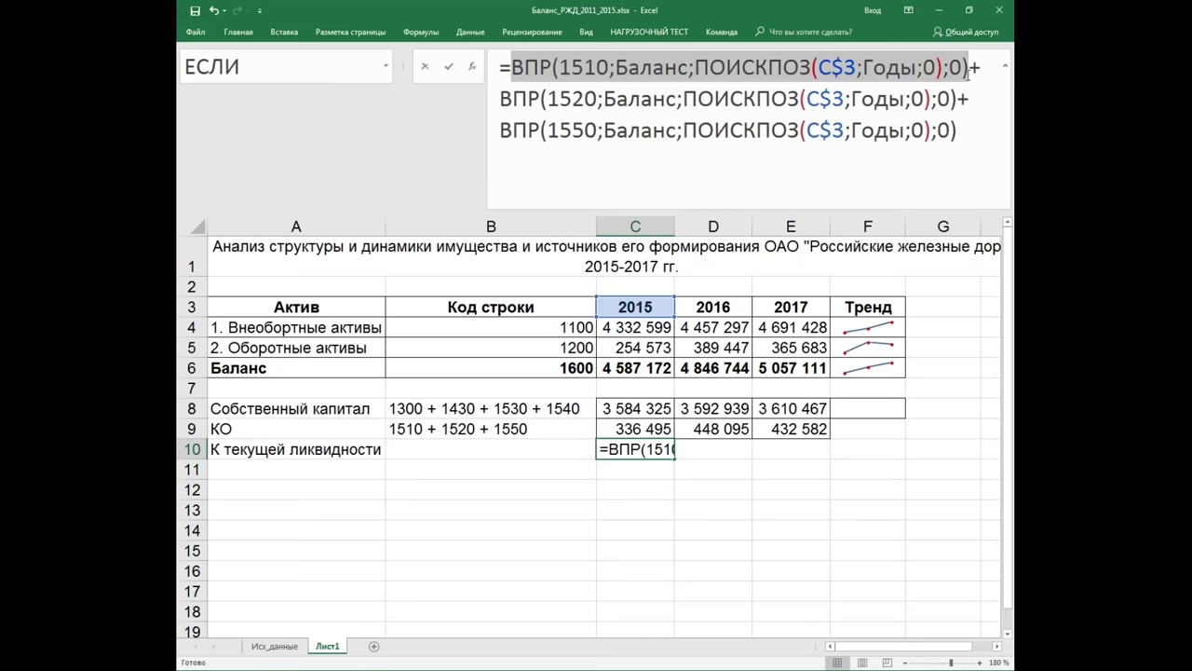
{"action": "right_click", "coordinate": [763, 71]}
{"action": "left_click", "coordinate": [791, 126]}
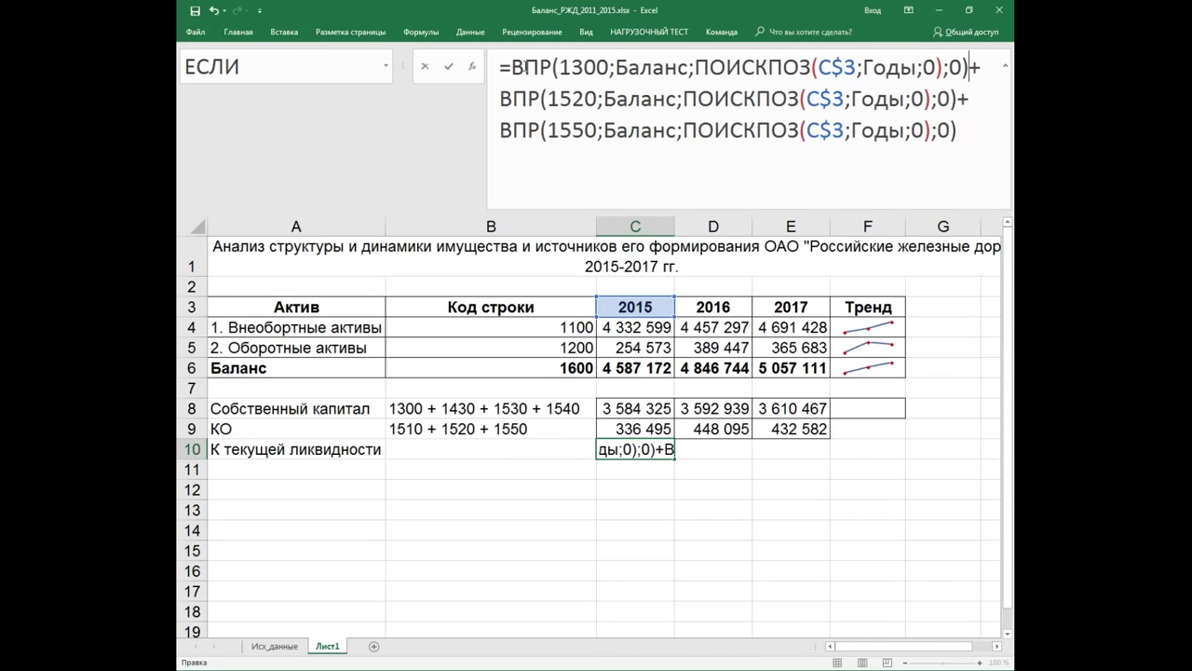
{"action": "left_click", "coordinate": [215, 11]}
{"action": "right_click", "coordinate": [572, 69]}
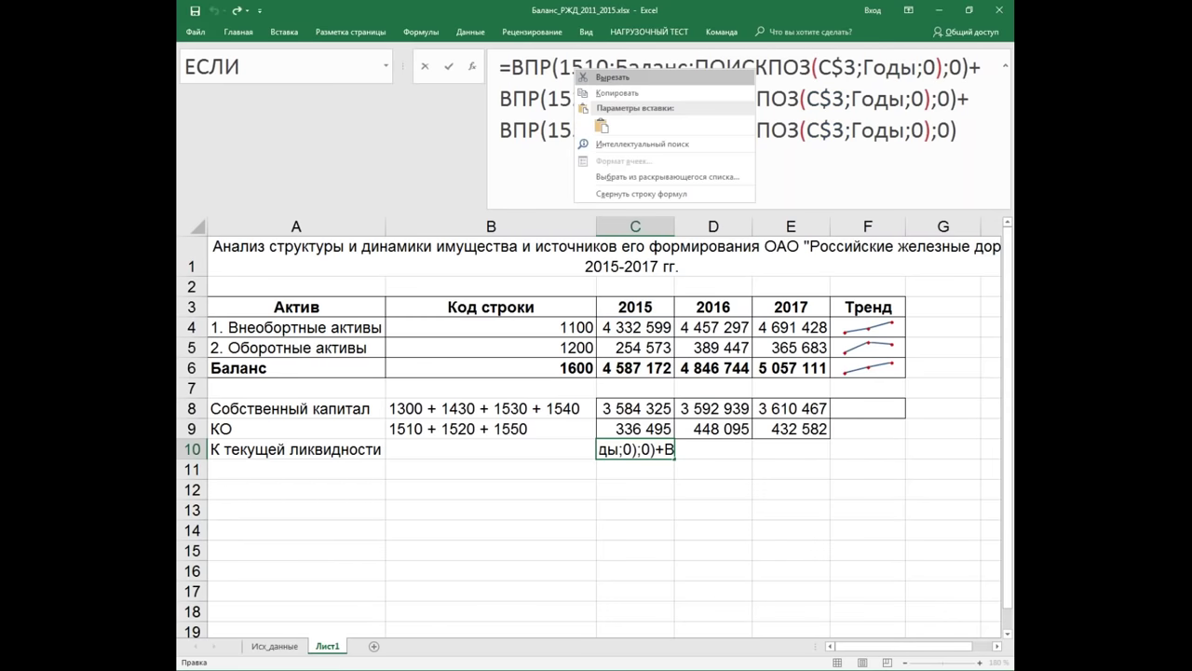
{"action": "left_click", "coordinate": [515, 67]}
{"action": "left_click", "coordinate": [515, 67]}
{"action": "right_click", "coordinate": [596, 73]}
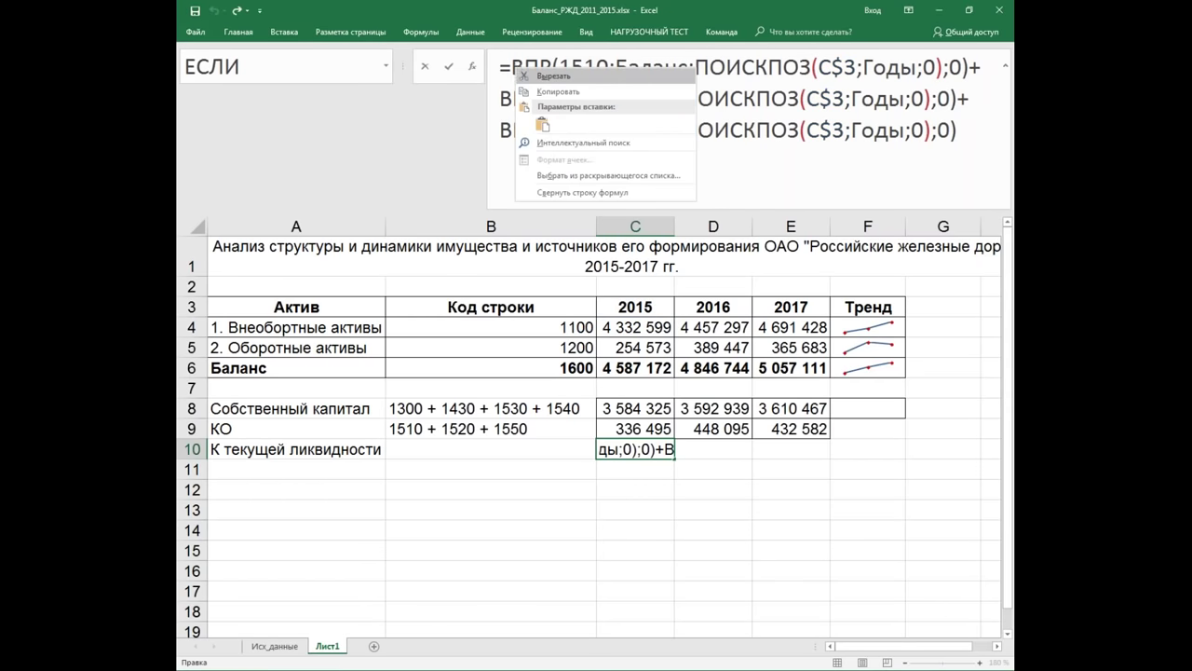
{"action": "left_click", "coordinate": [643, 106]}
Step: Make C10 the code 1200 lookup divided by СУММ of the 1510, 1520, 1550 lookups
{"action": "left_click", "coordinate": [570, 67]}
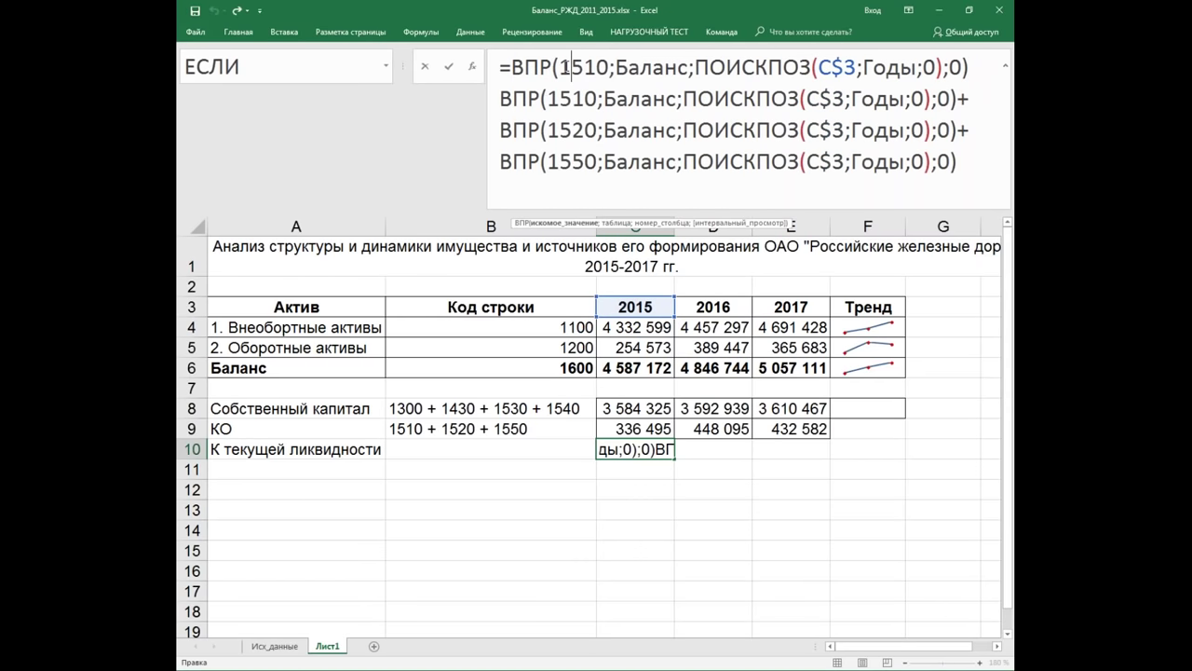
{"action": "left_click_drag", "start_coordinate": [570, 67], "coordinate": [597, 67]}
{"action": "type", "text": "20"}
{"action": "left_click", "coordinate": [974, 67]}
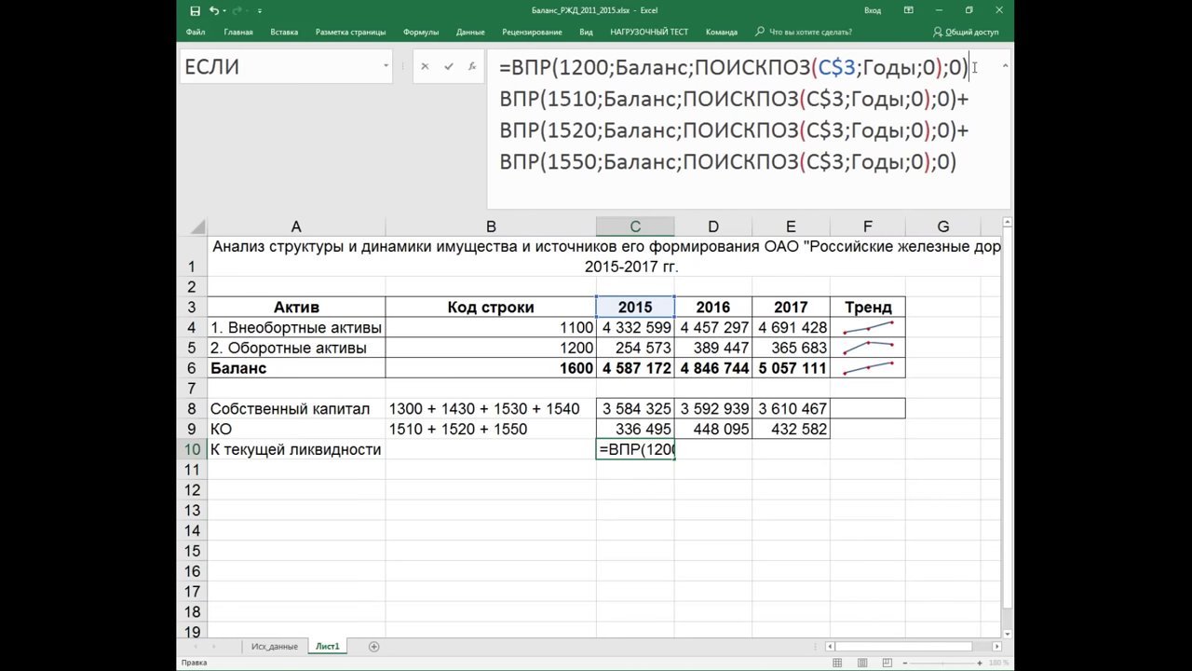
{"action": "type", "text": "/"}
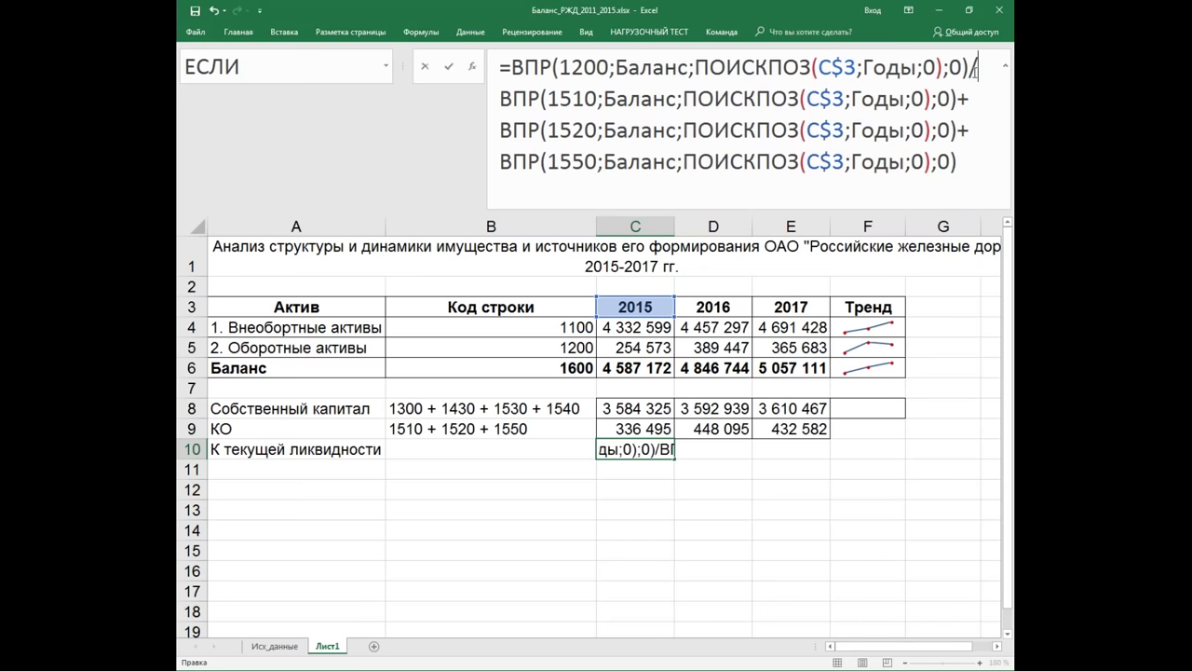
{"action": "type", "text": "су"}
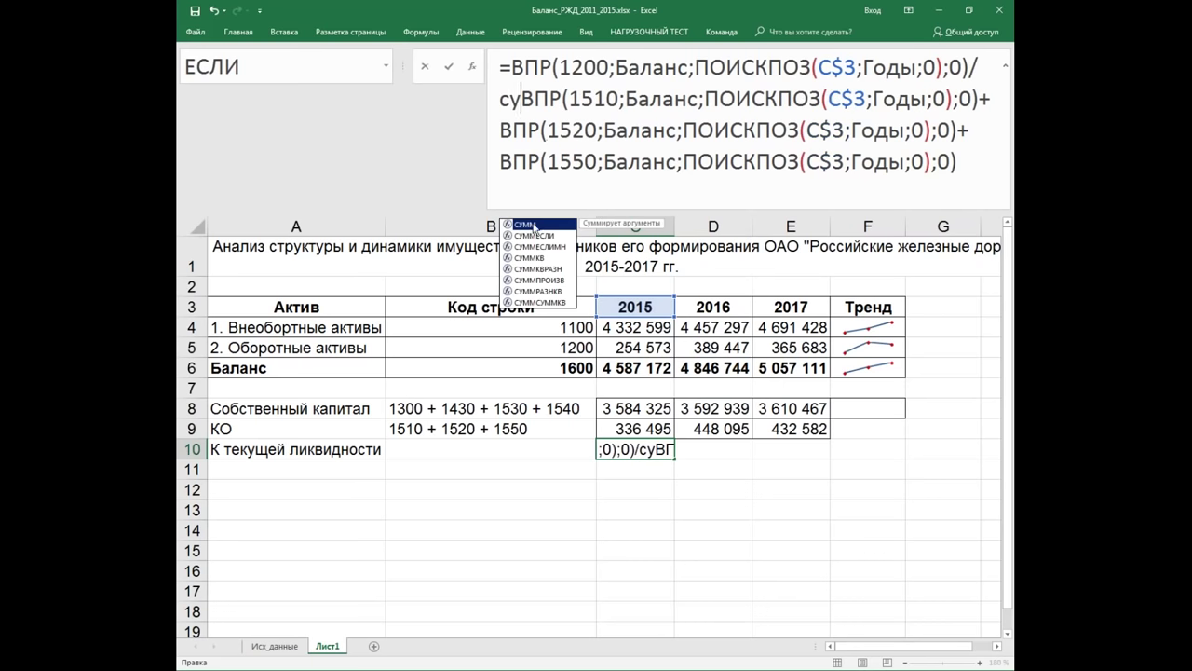
{"action": "double_click", "coordinate": [536, 227]}
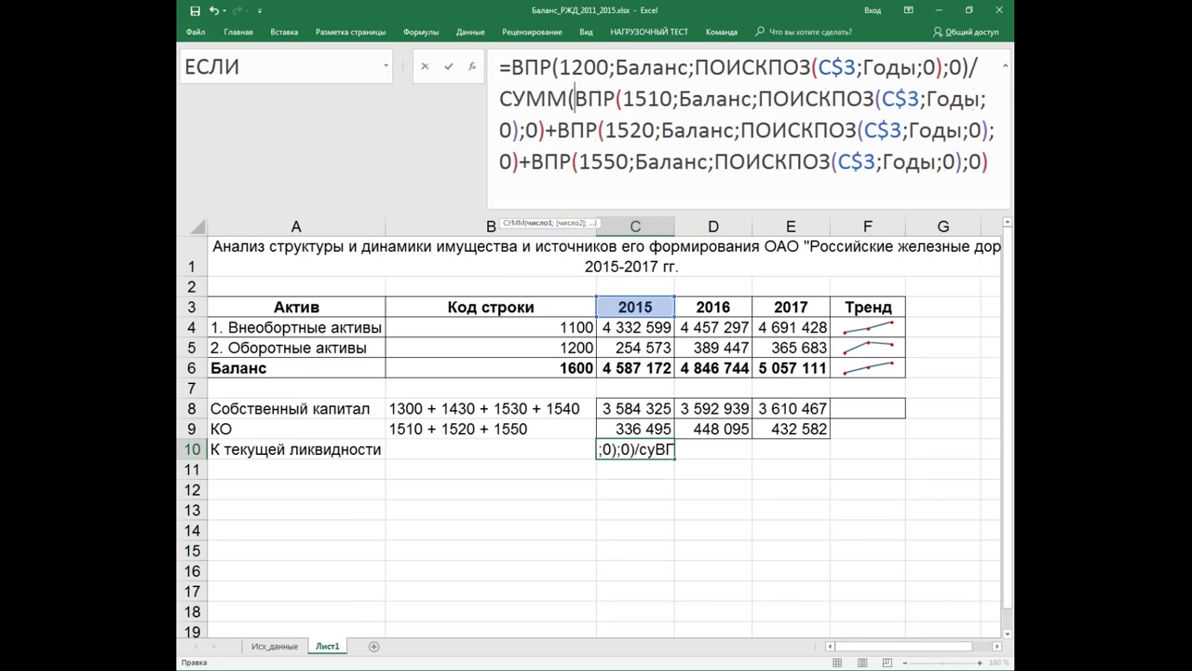
{"action": "left_click", "coordinate": [998, 162]}
{"action": "key", "text": "Return"}
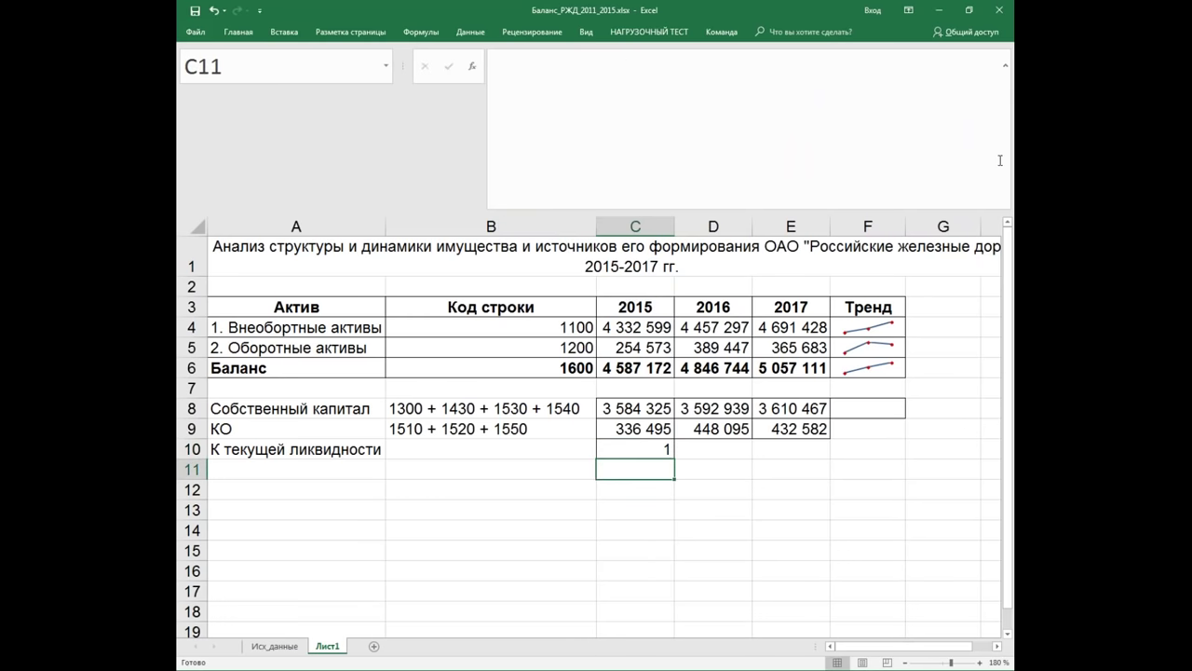
{"action": "left_click", "coordinate": [661, 453]}
Step: Fill the ratio across C10:E10 with two decimals, showing 0,76, 0,87 and 0,85
{"action": "left_click_drag", "start_coordinate": [661, 454], "coordinate": [759, 470]}
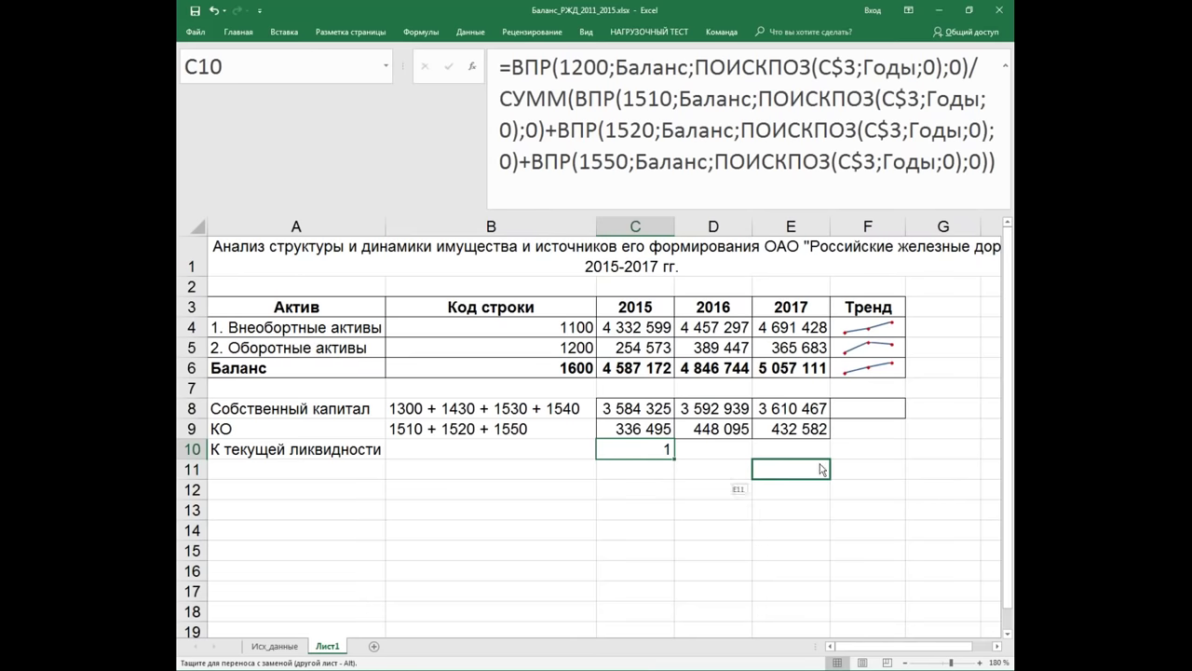
{"action": "key", "text": "ctrl+z"}
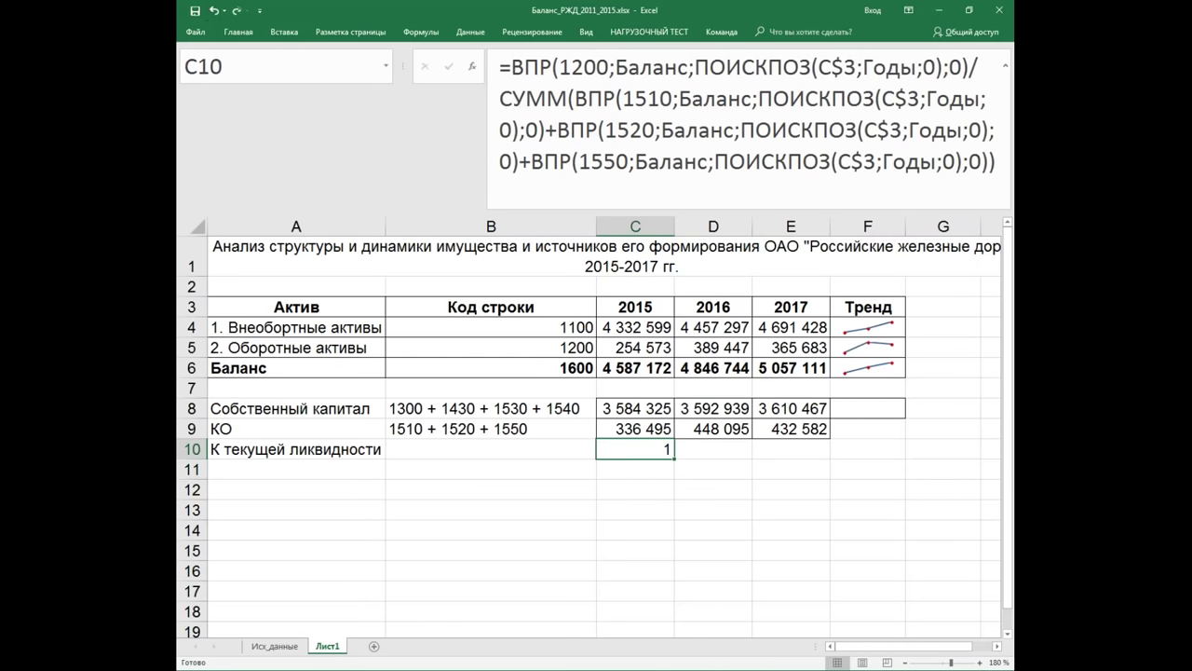
{"action": "left_click_drag", "start_coordinate": [668, 451], "coordinate": [823, 452]}
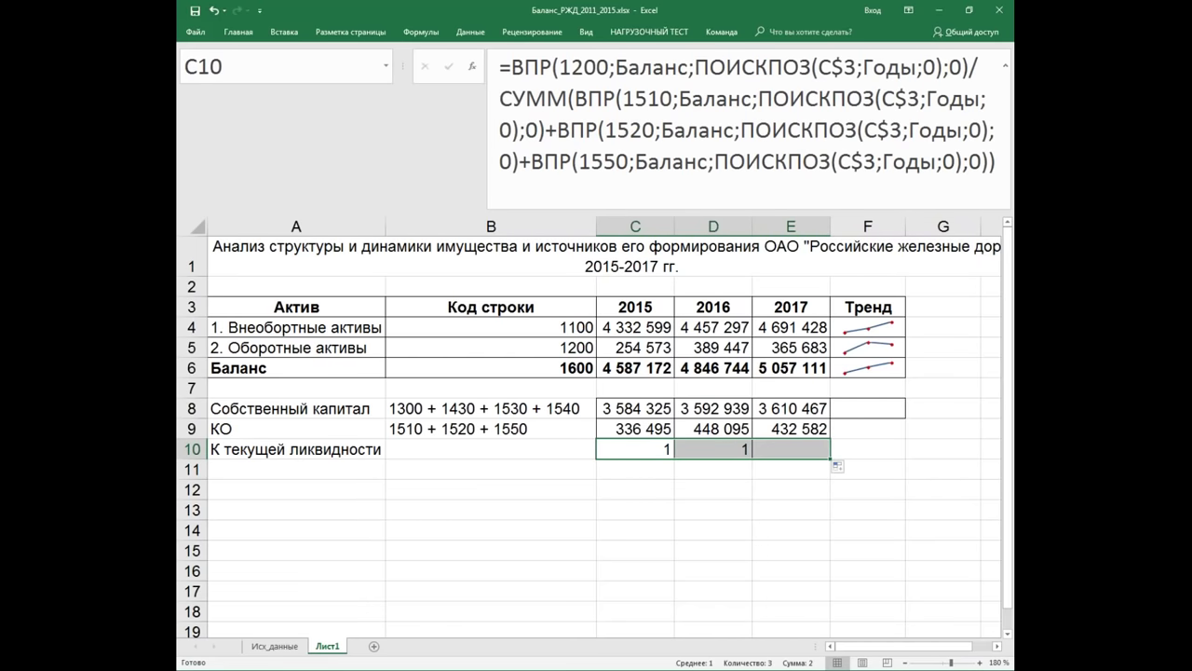
{"action": "left_click", "coordinate": [241, 34]}
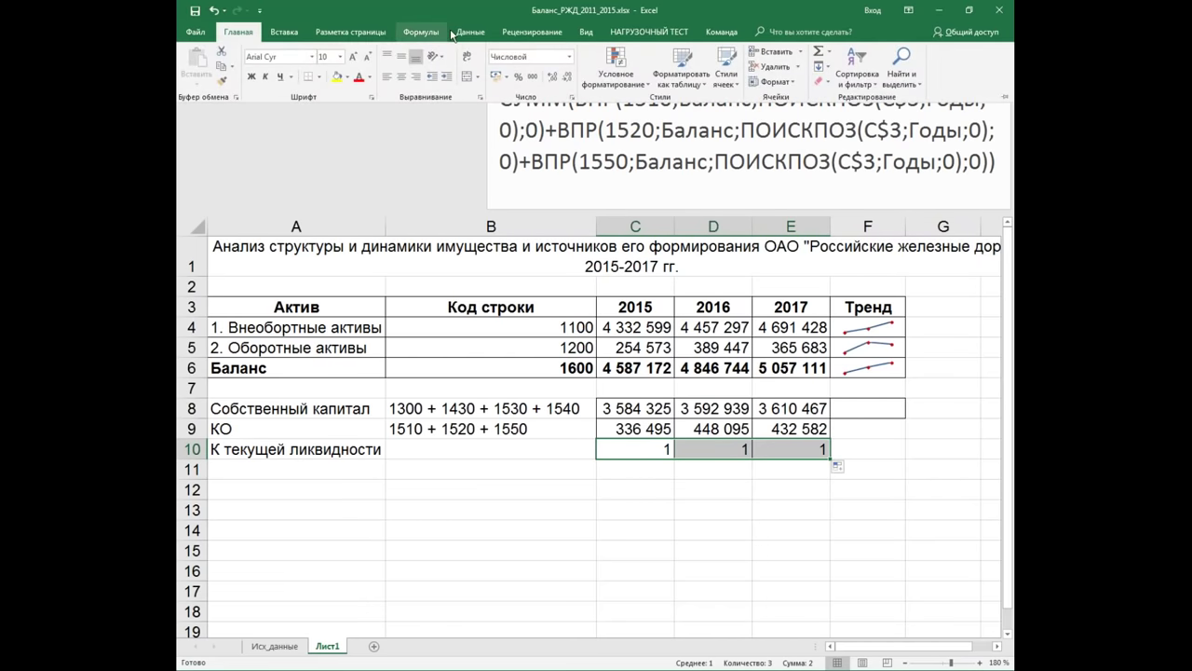
{"action": "left_click", "coordinate": [555, 82]}
{"action": "left_click", "coordinate": [555, 82]}
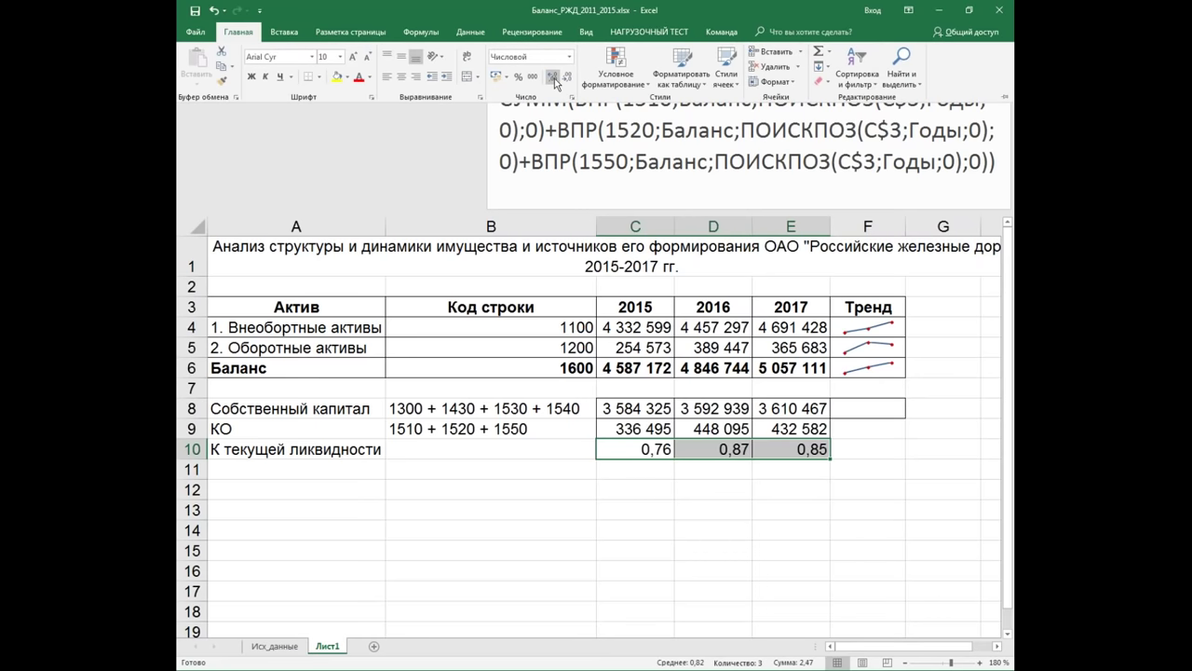
{"action": "left_click", "coordinate": [645, 508]}
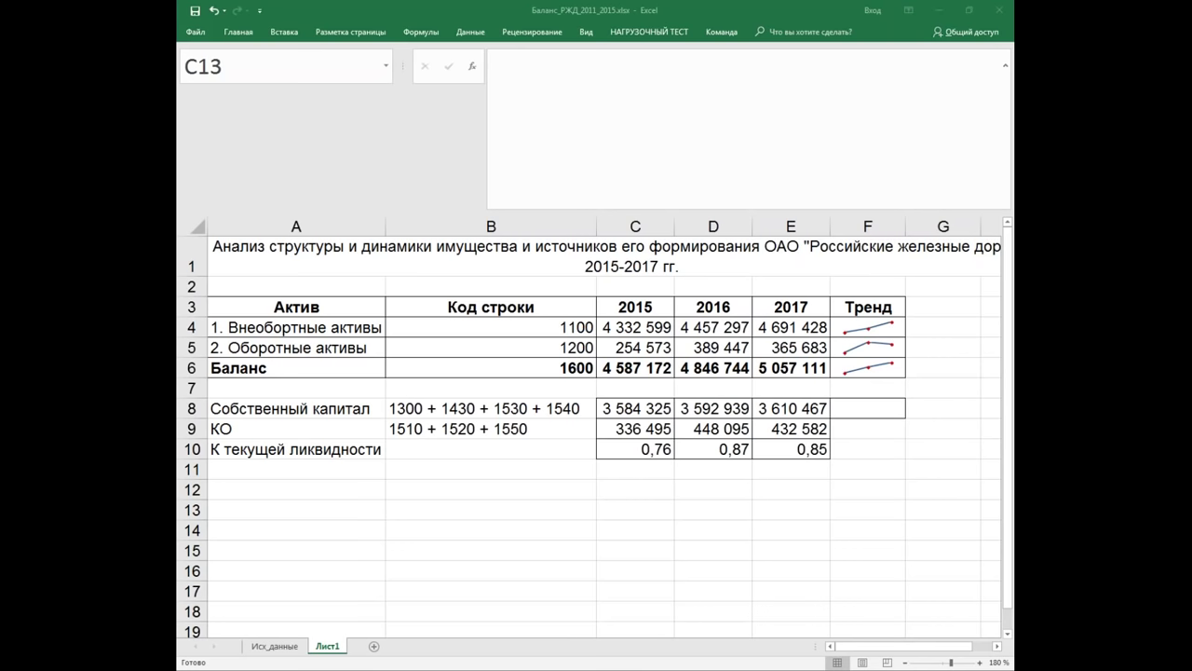
{"action": "left_click", "coordinate": [328, 305]}
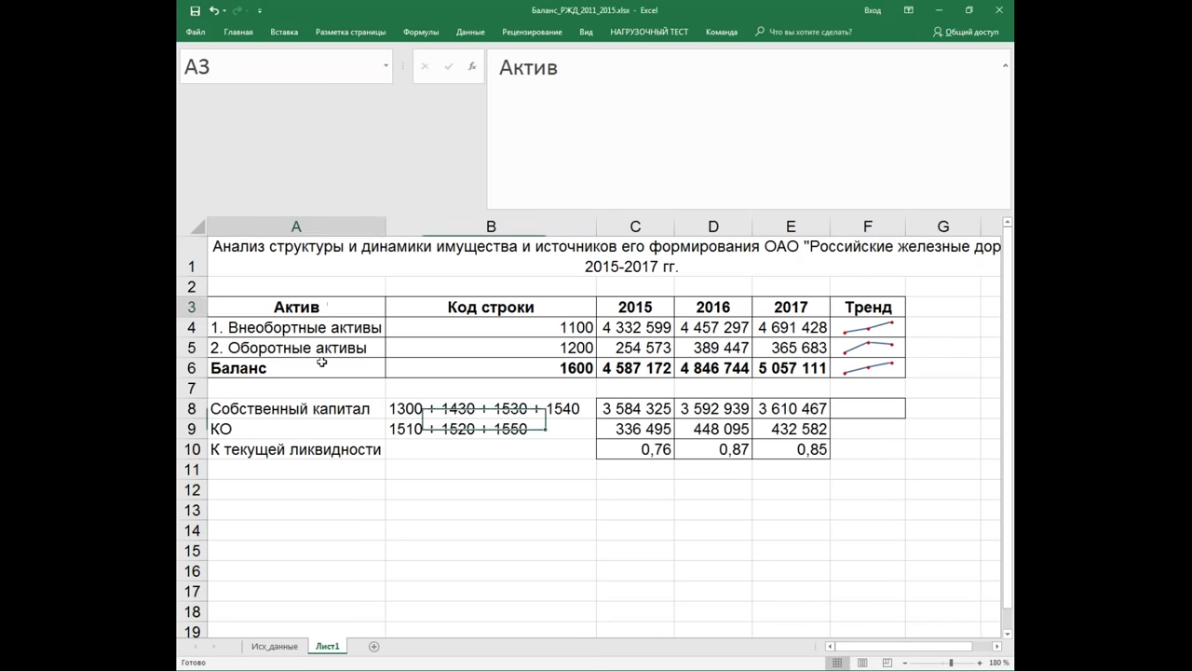
{"action": "left_click_drag", "start_coordinate": [321, 362], "coordinate": [316, 550]}
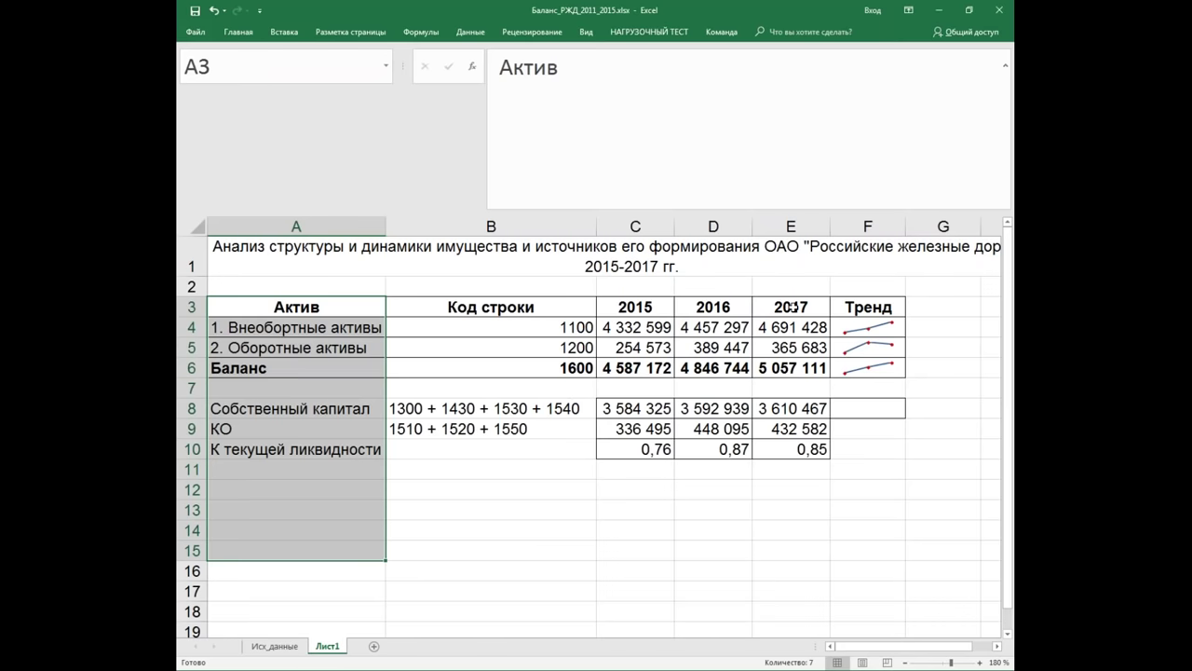
{"action": "left_click_drag", "start_coordinate": [639, 326], "coordinate": [813, 555]}
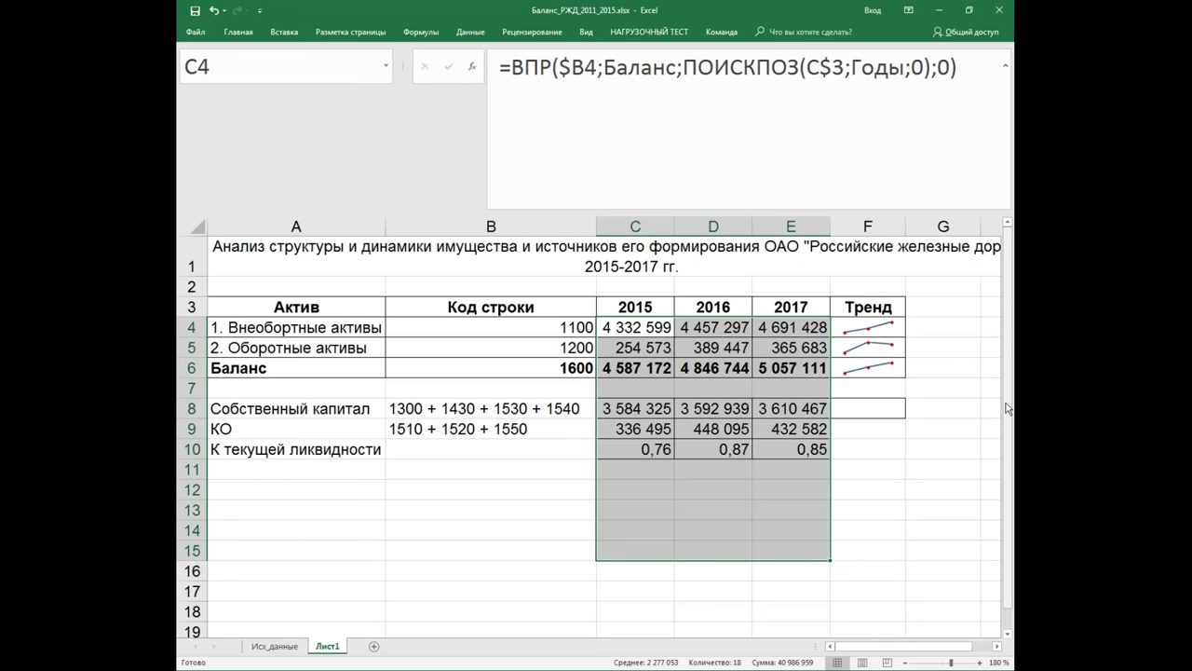
Step: Open the Исх_данные sheet and review its header cells: reporting date and organisation
{"action": "left_click", "coordinate": [275, 649]}
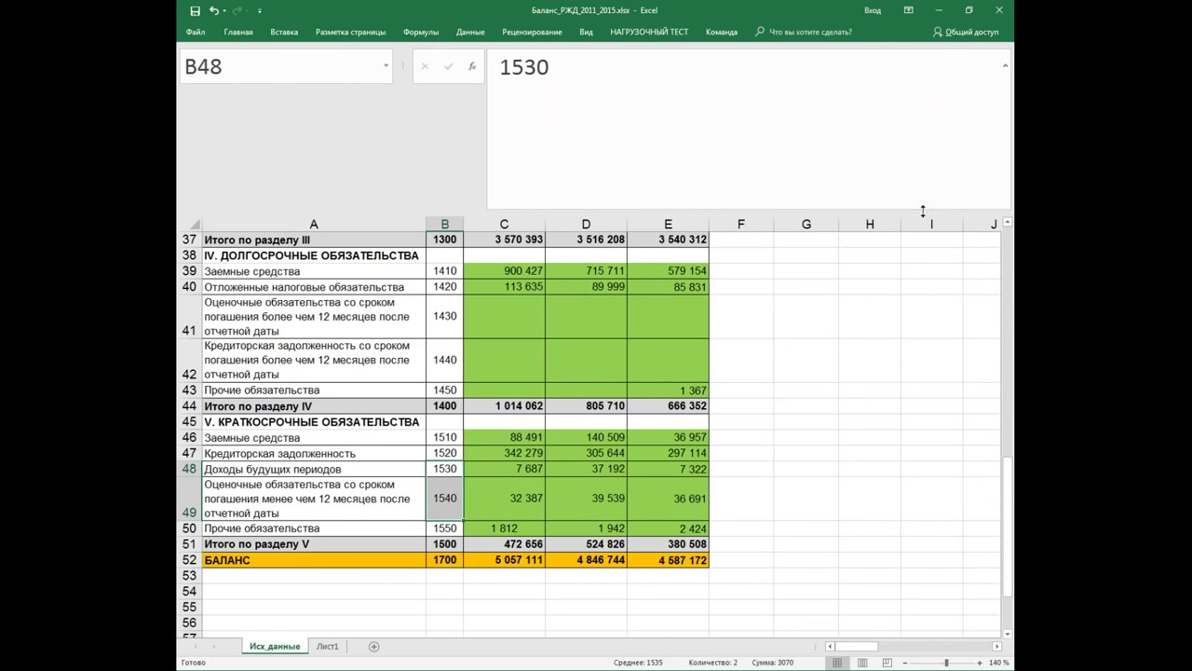
{"action": "left_click_drag", "start_coordinate": [925, 211], "coordinate": [908, 58]}
{"action": "left_click_drag", "start_coordinate": [1007, 373], "coordinate": [997, 109]}
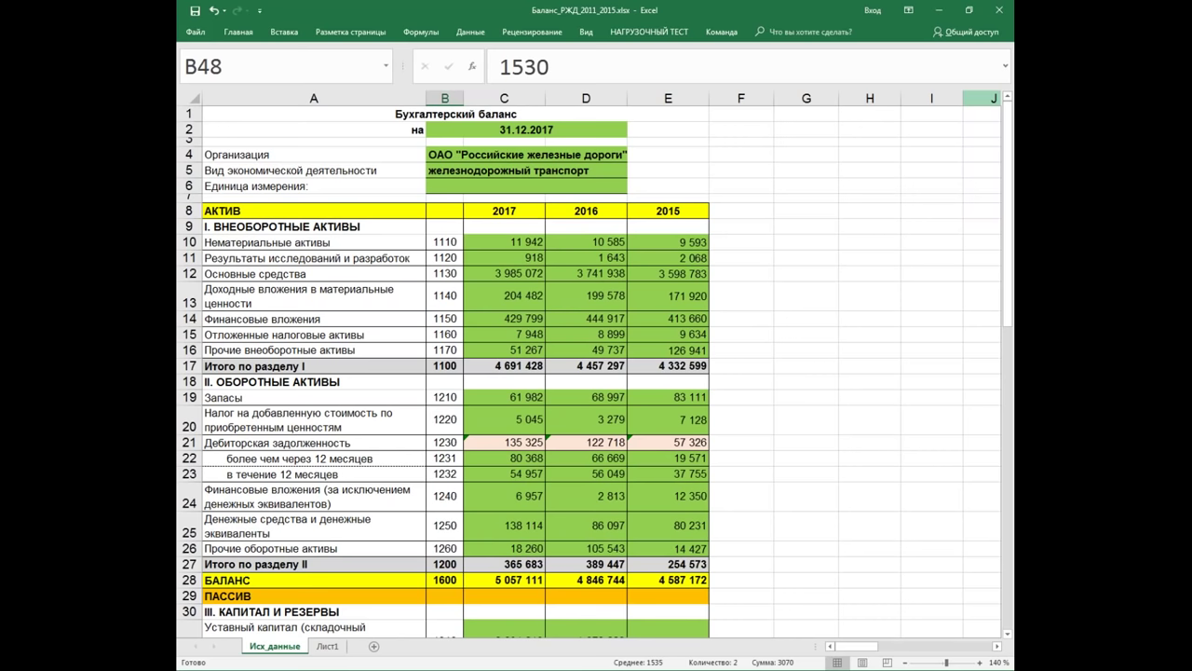
{"action": "left_click", "coordinate": [503, 128]}
{"action": "left_click_drag", "start_coordinate": [503, 128], "coordinate": [493, 182]}
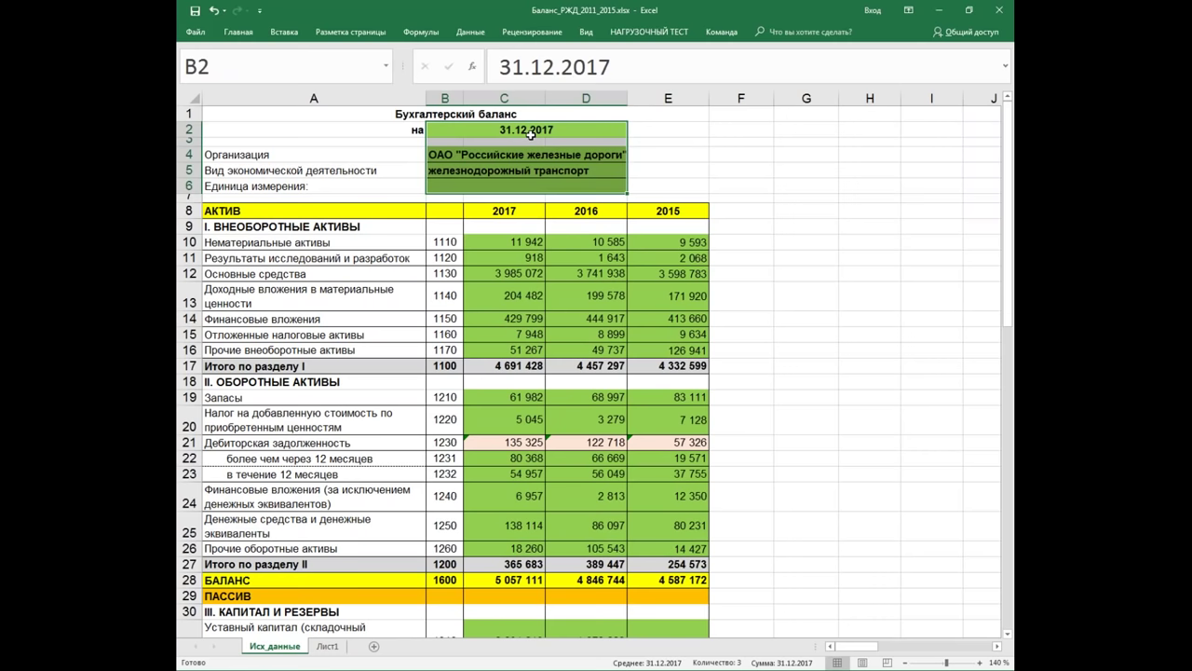
{"action": "left_click", "coordinate": [528, 130]}
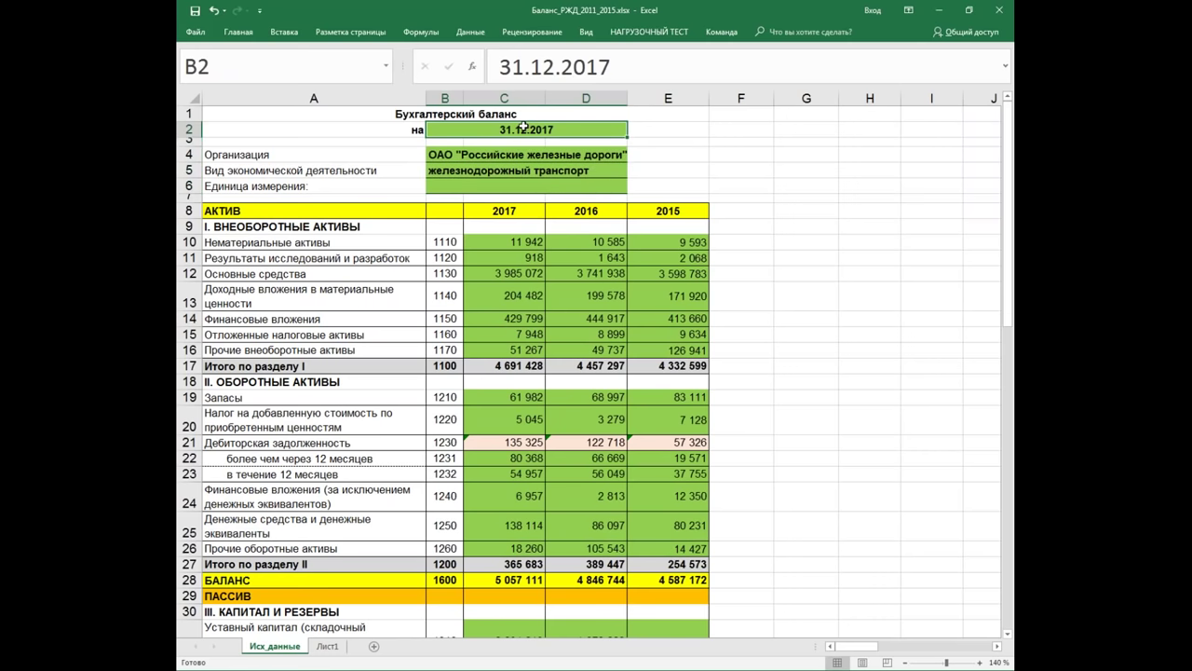
{"action": "left_click", "coordinate": [504, 154]}
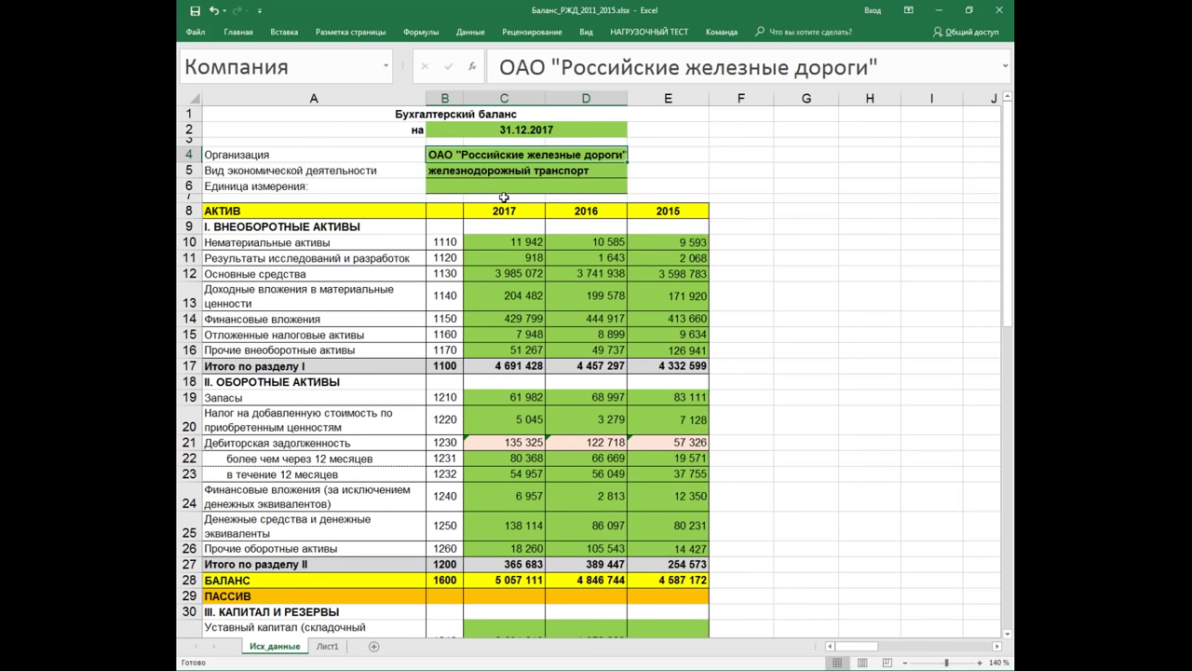
Step: Inspect the section I subtotal in C17 and receivables total in C21, then switch to PowerPoint
{"action": "mouse_move", "coordinate": [500, 240]}
{"action": "left_mouse_down"}
{"action": "mouse_move", "coordinate": [483, 314]}
{"action": "mouse_move", "coordinate": [649, 353]}
{"action": "left_mouse_up"}
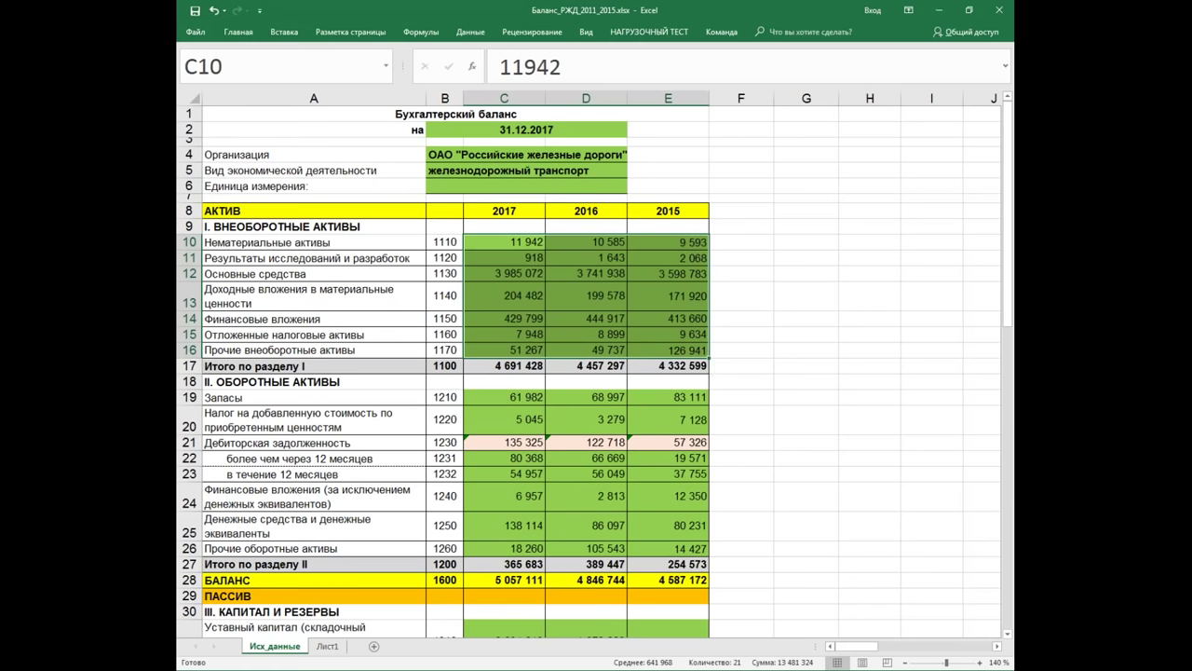
{"action": "left_click", "coordinate": [503, 365]}
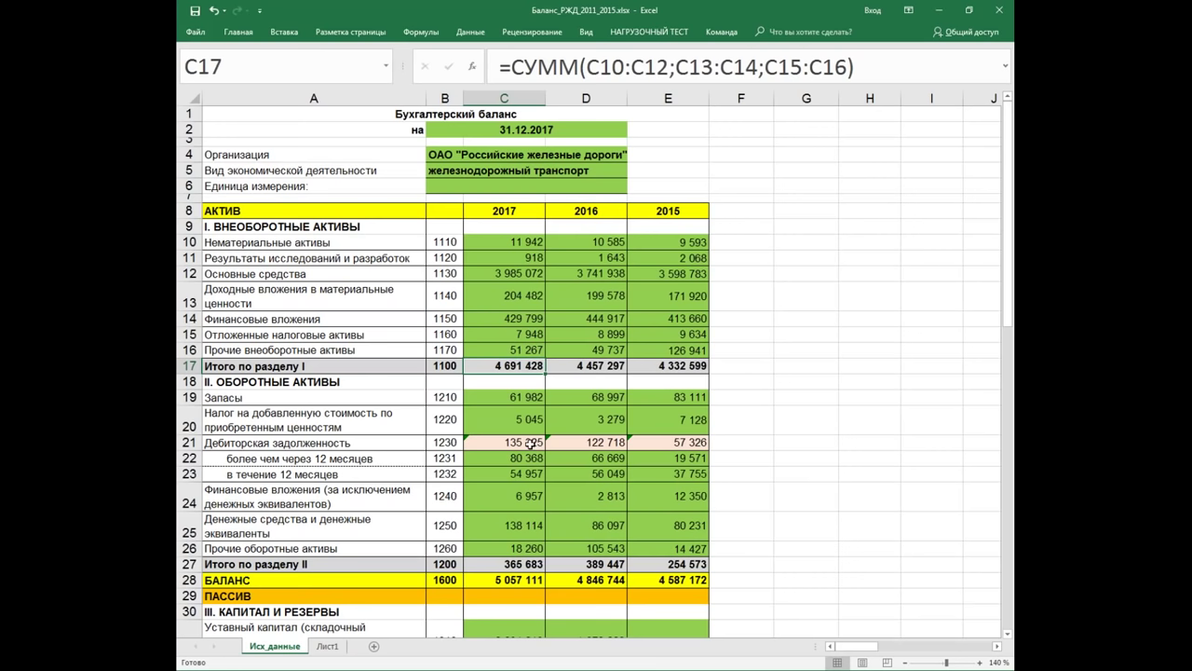
{"action": "left_click", "coordinate": [527, 443]}
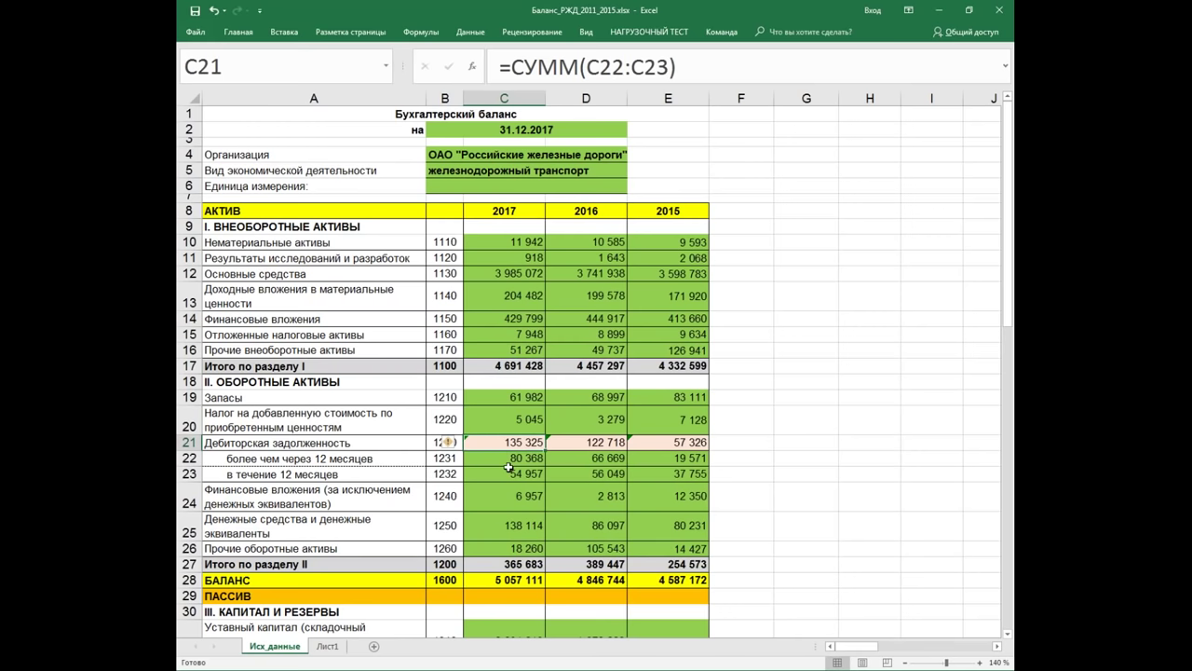
{"action": "left_click_drag", "start_coordinate": [504, 458], "coordinate": [504, 472]}
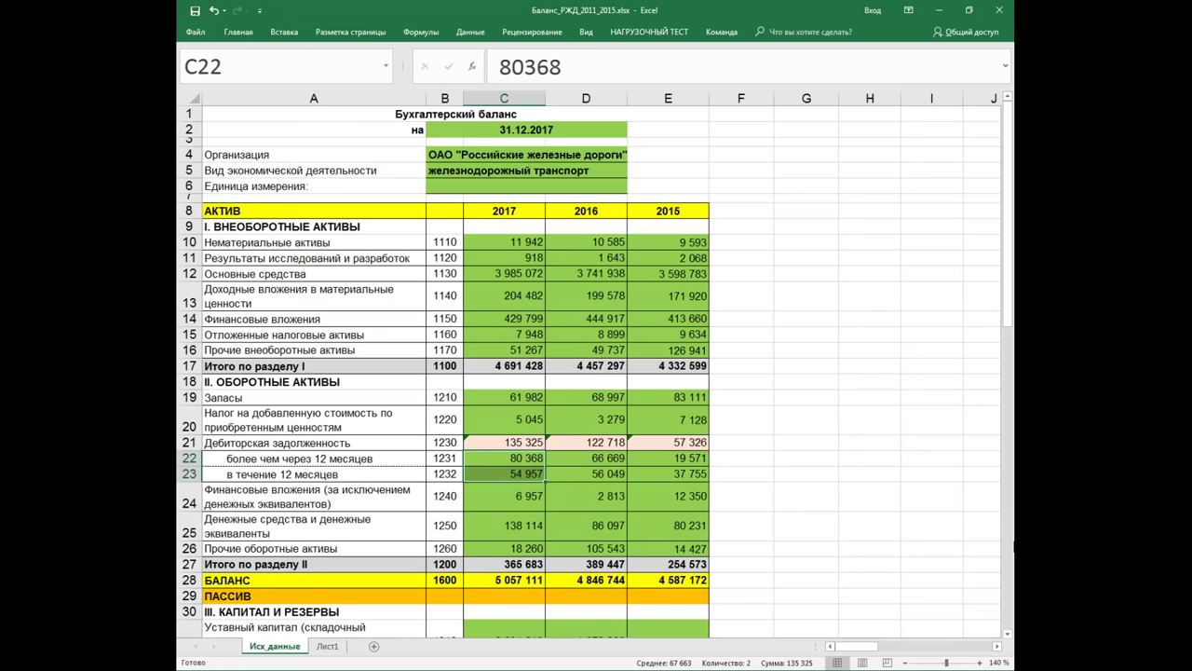
{"action": "key", "text": "alt+Tab"}
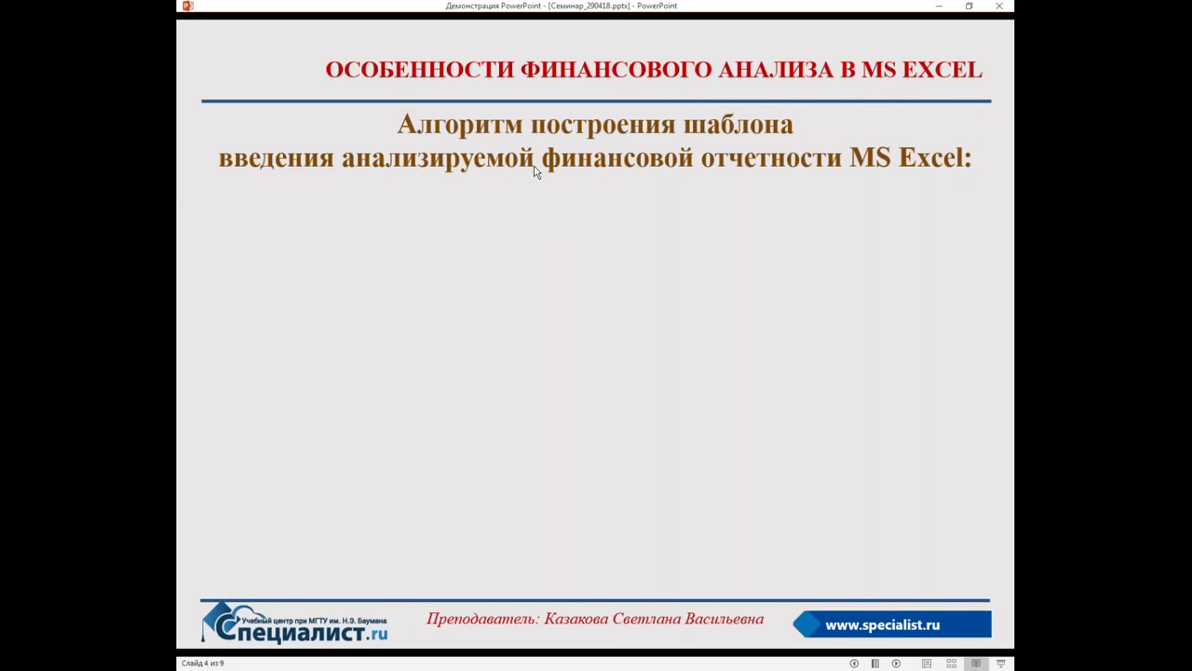
Step: Reveal the algorithm slide's first two bullets, then return to the Excel workbook
{"action": "key", "text": "Right"}
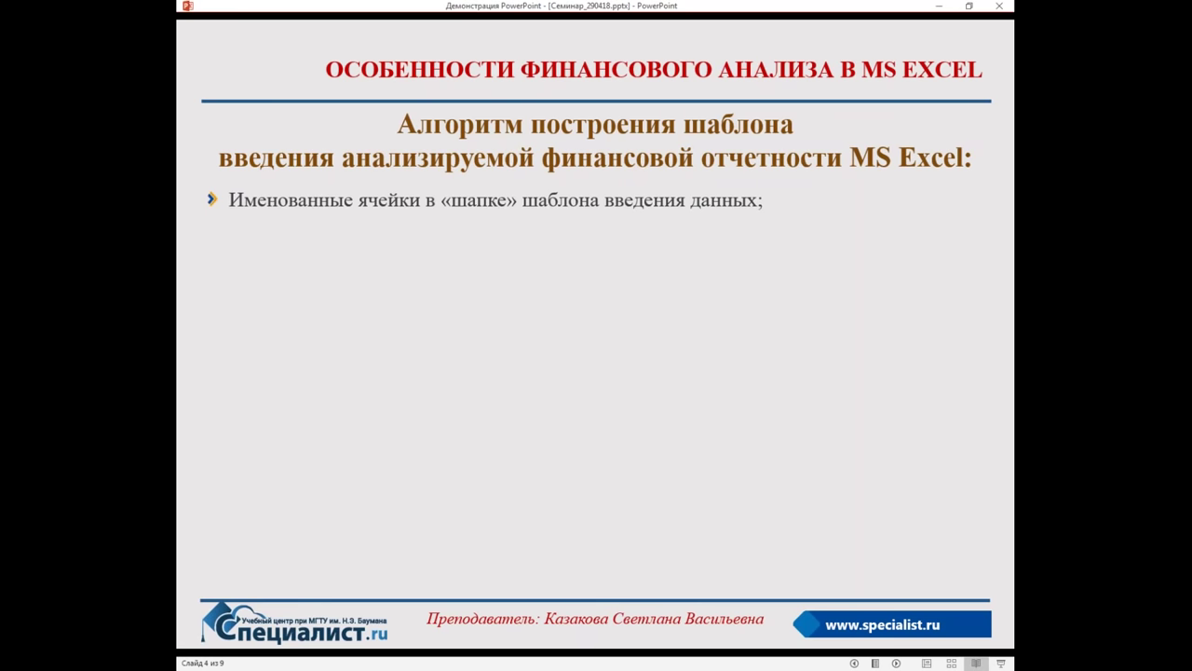
{"action": "key", "text": "Right"}
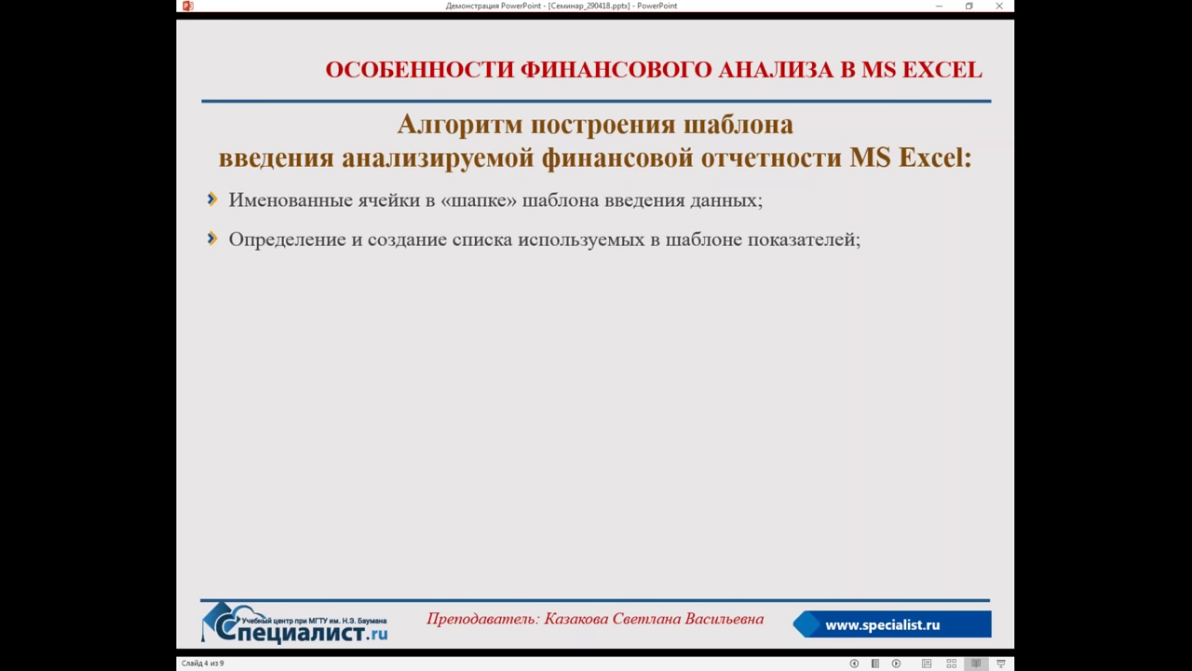
{"action": "key", "text": "alt+Tab"}
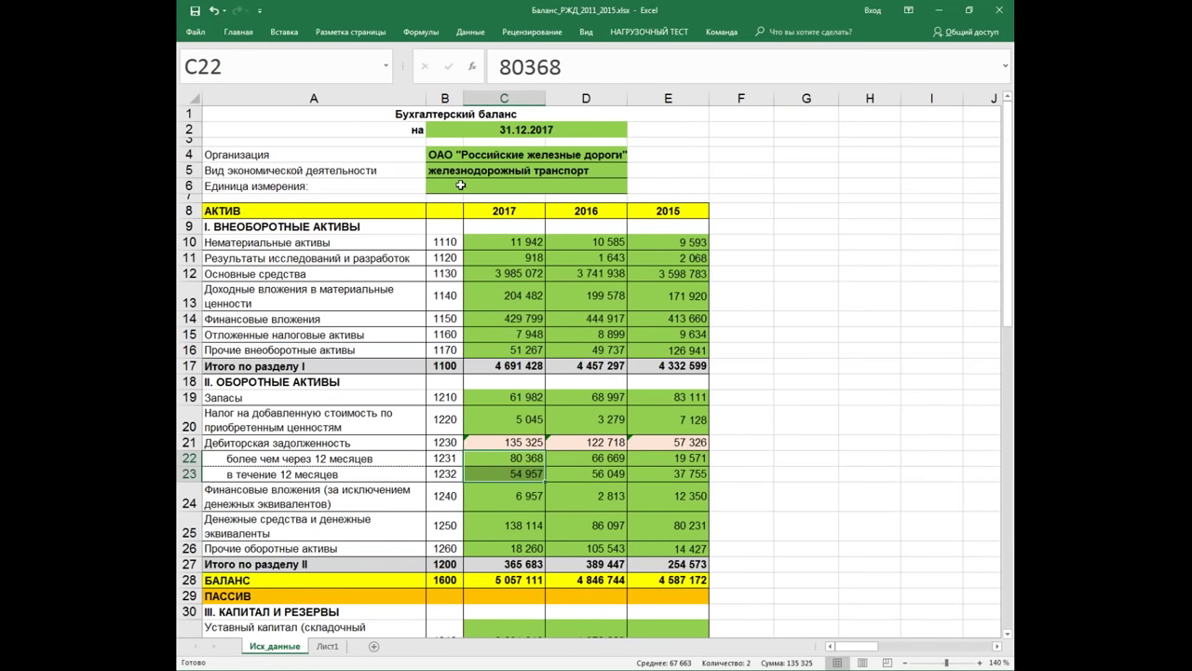
Step: Give cell B6 a List validation with source тыс.руб.;млн.руб
{"action": "left_click", "coordinate": [461, 183]}
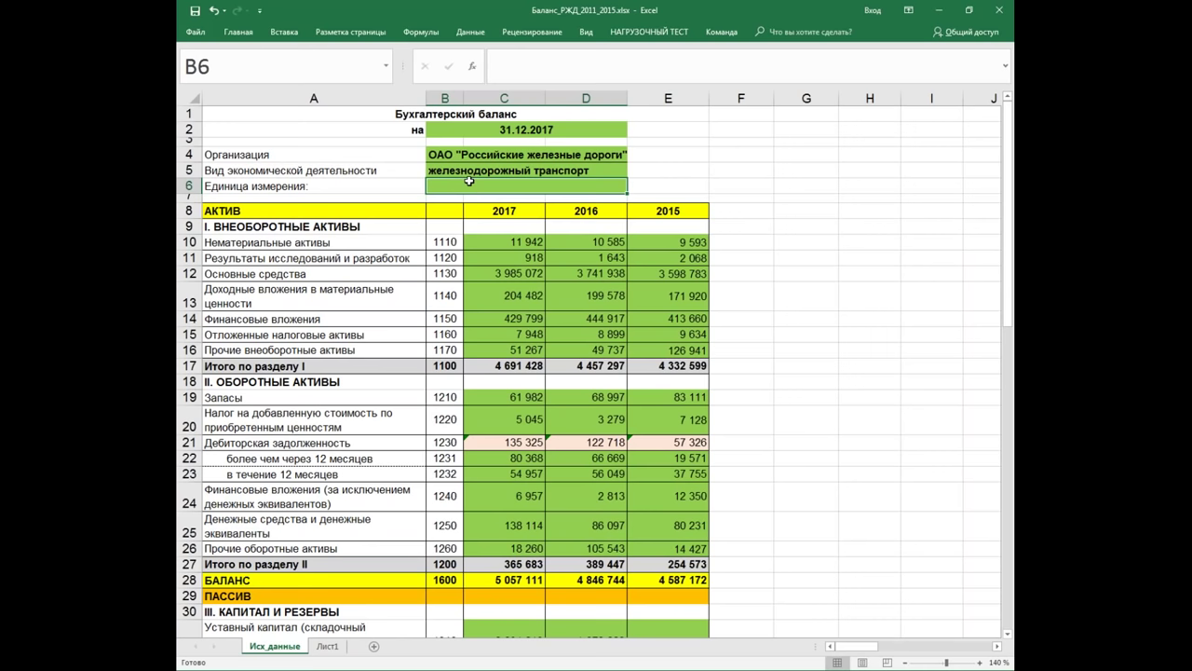
{"action": "left_click", "coordinate": [470, 34]}
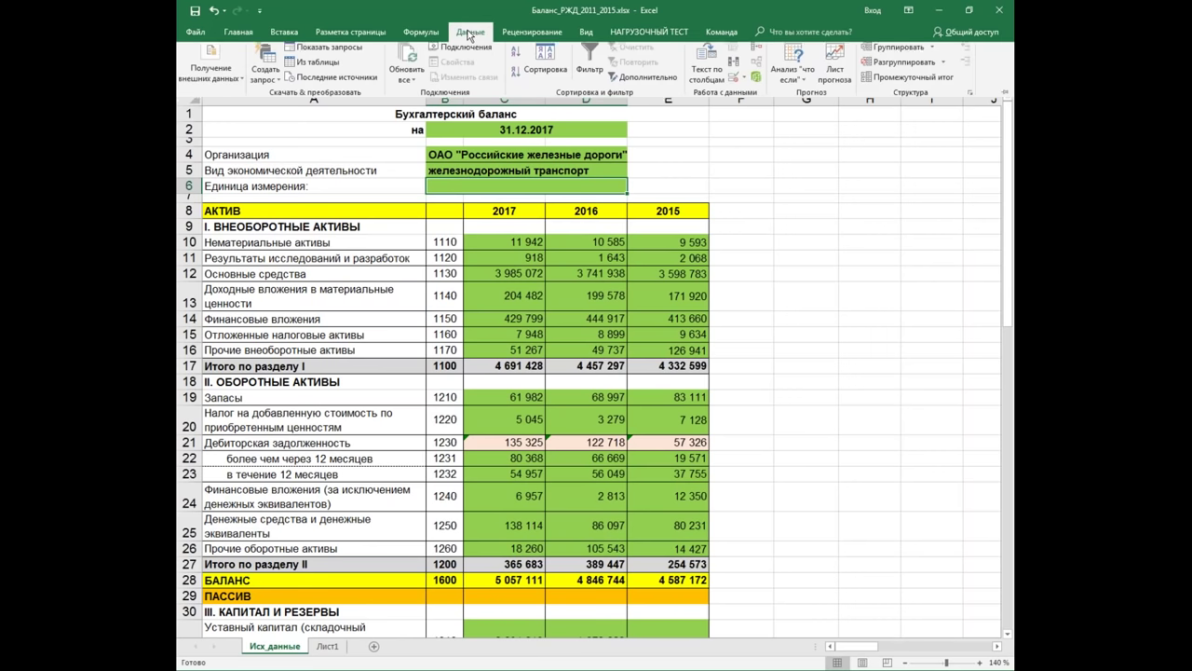
{"action": "left_click", "coordinate": [734, 85]}
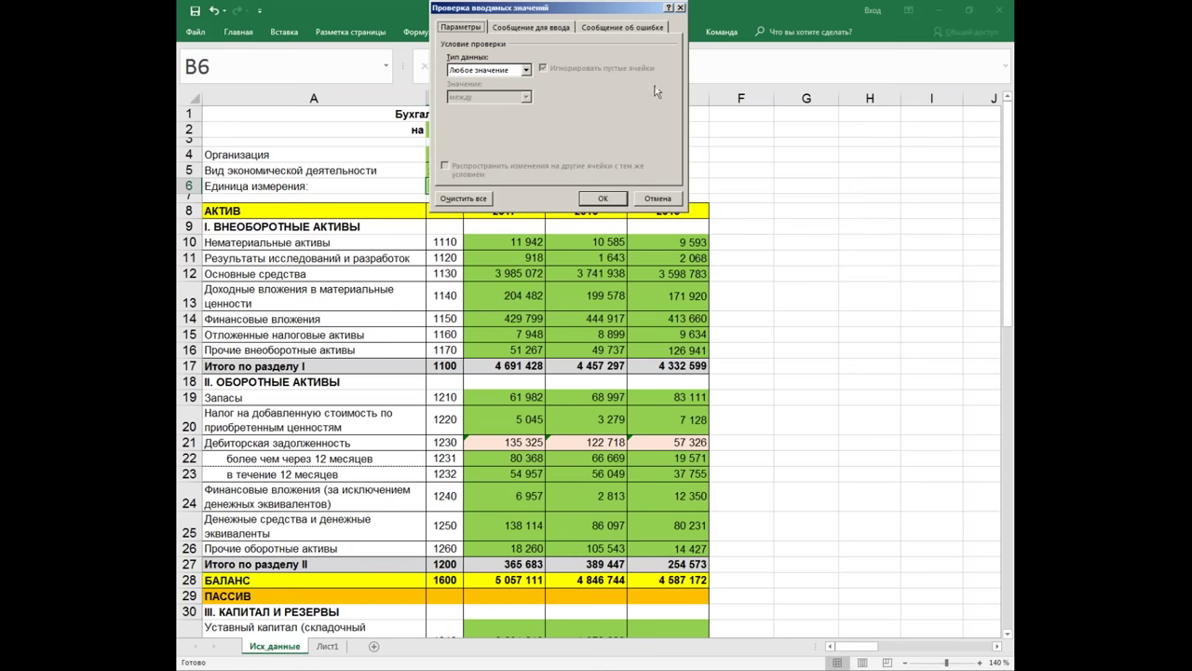
{"action": "left_click_drag", "start_coordinate": [615, 14], "coordinate": [716, 158]}
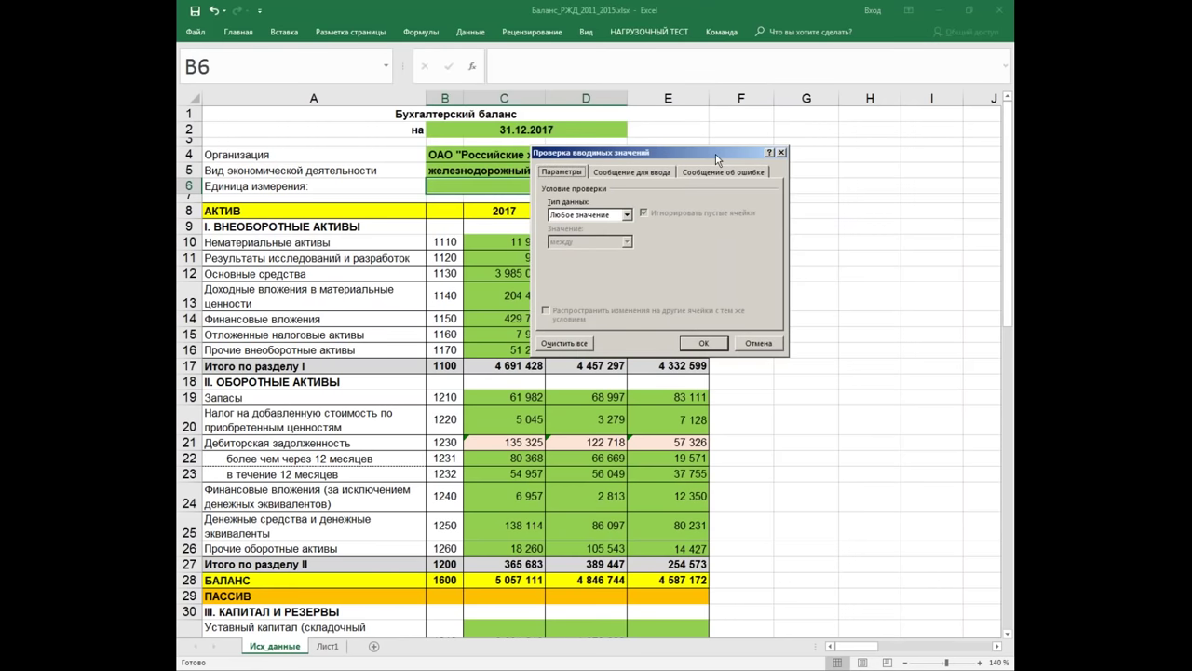
{"action": "left_click", "coordinate": [628, 215]}
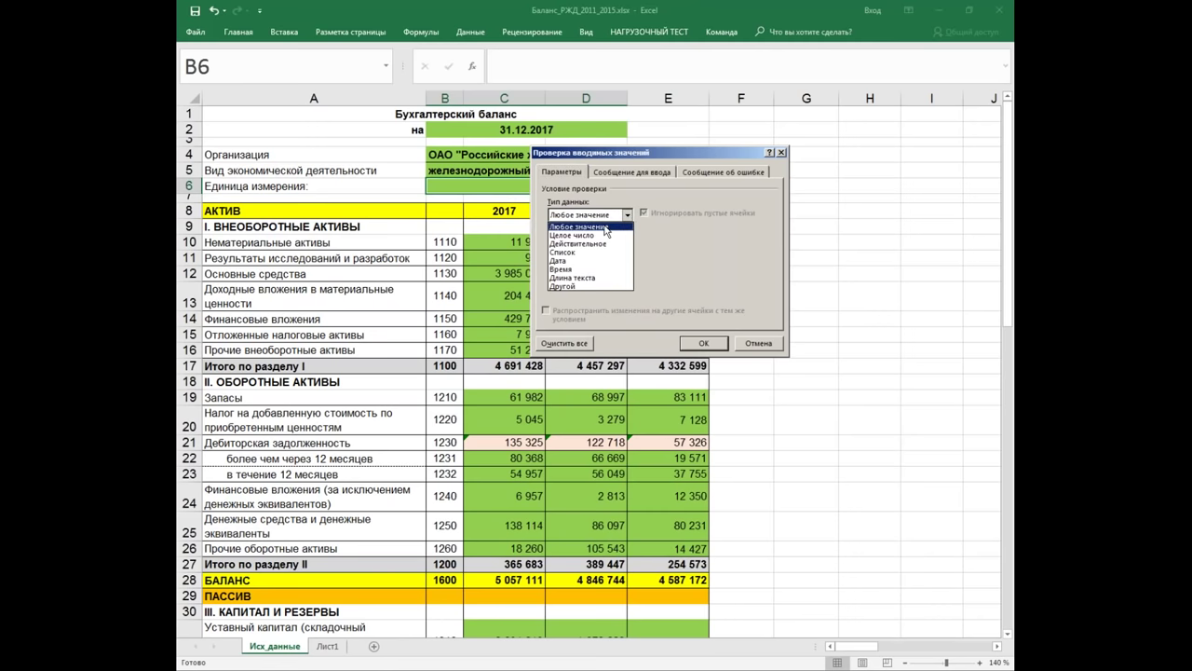
{"action": "left_click", "coordinate": [586, 255]}
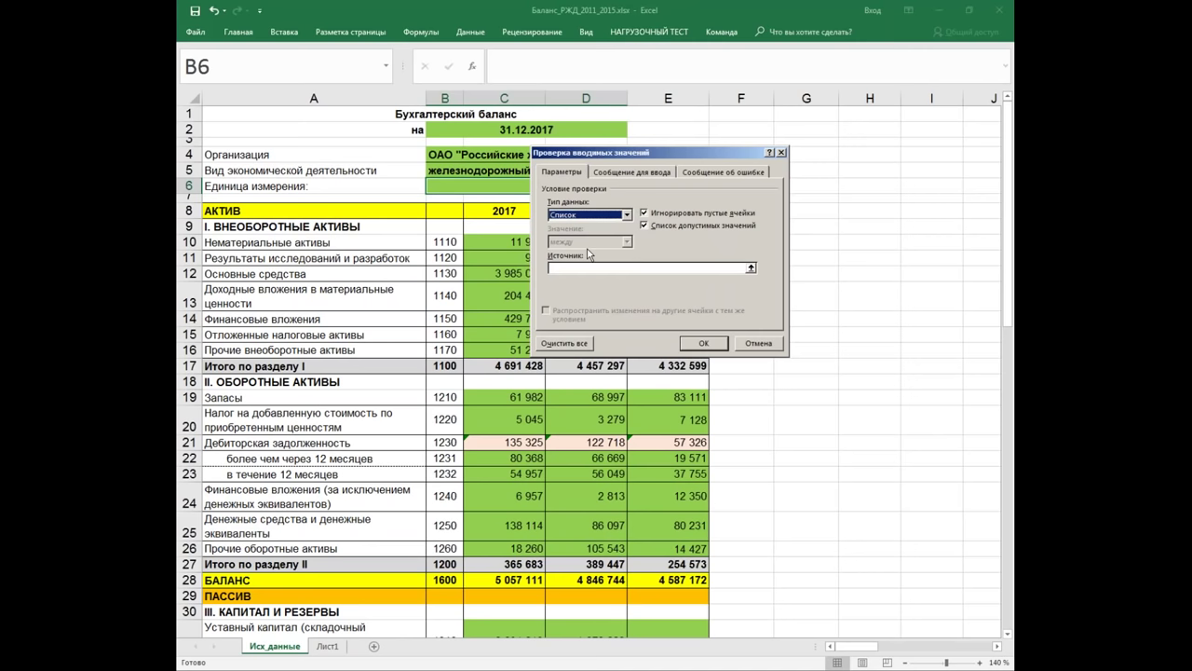
{"action": "left_click", "coordinate": [580, 268]}
{"action": "type", "text": "тыс"}
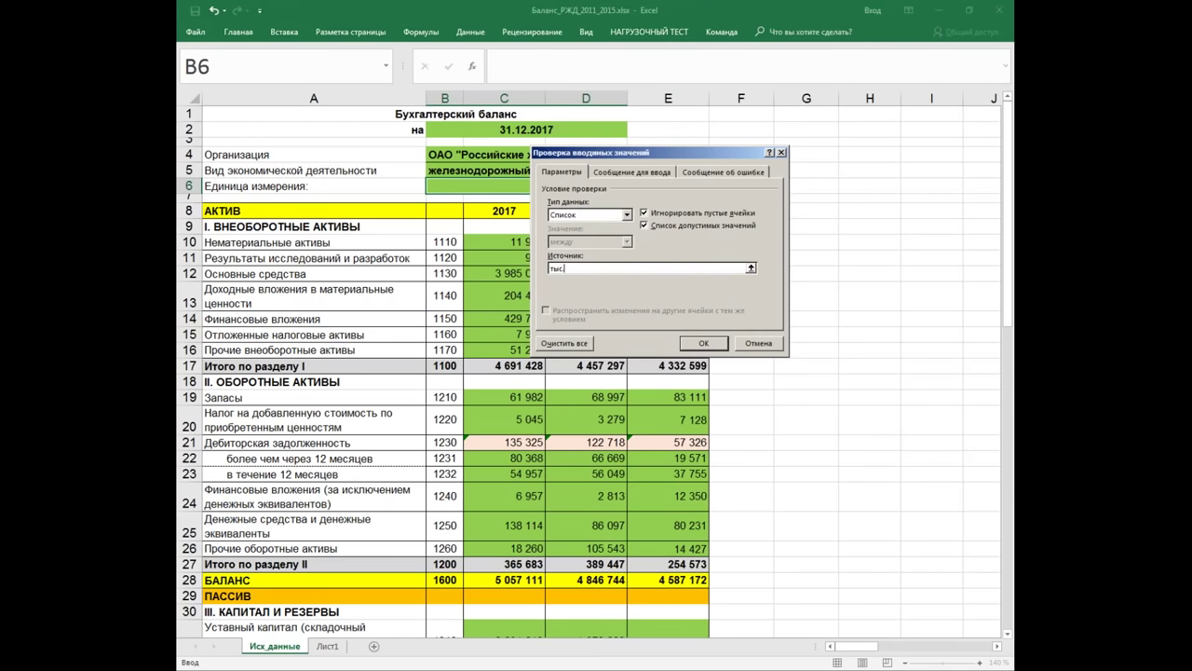
{"action": "type", "text": ".руб.;"}
{"action": "type", "text": "млн."}
{"action": "type", "text": "руб."}
{"action": "left_click", "coordinate": [710, 344]}
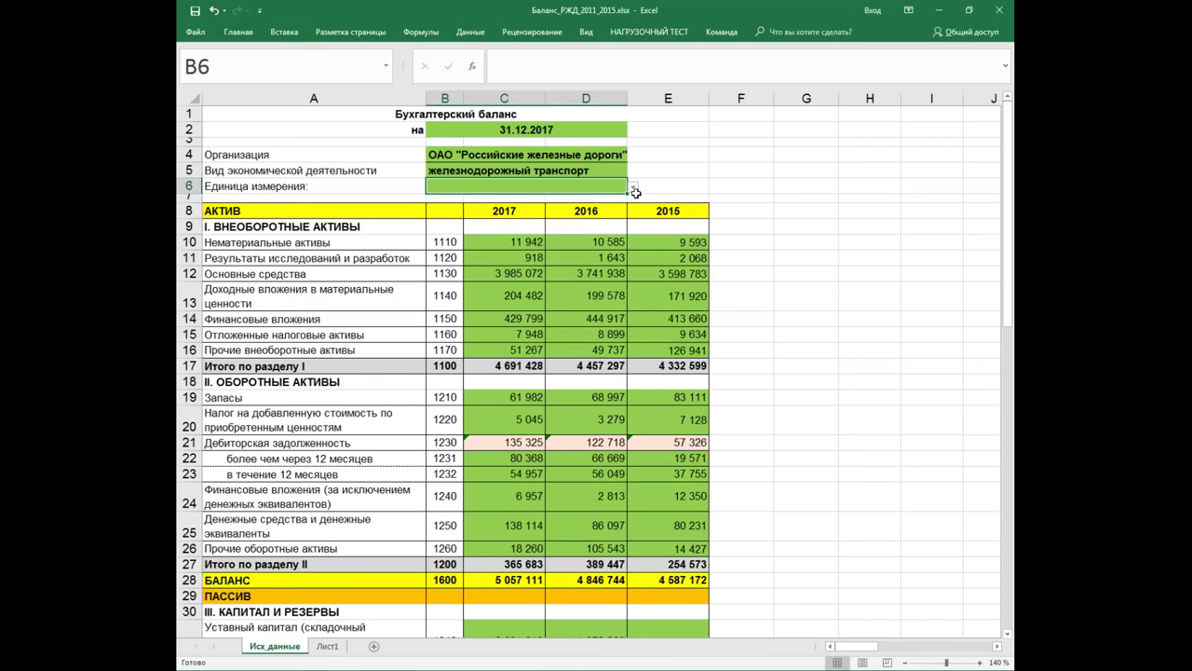
Step: Choose млн.руб. as the unit of measure in B6's dropdown
{"action": "left_click", "coordinate": [632, 187]}
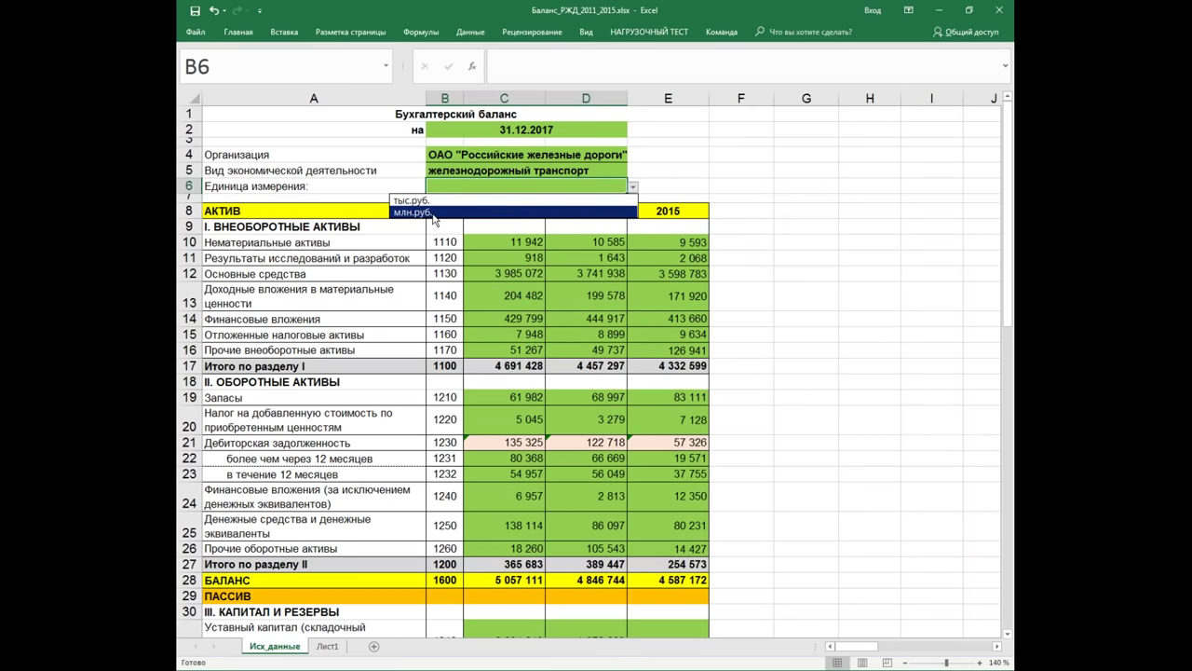
{"action": "left_click", "coordinate": [433, 212]}
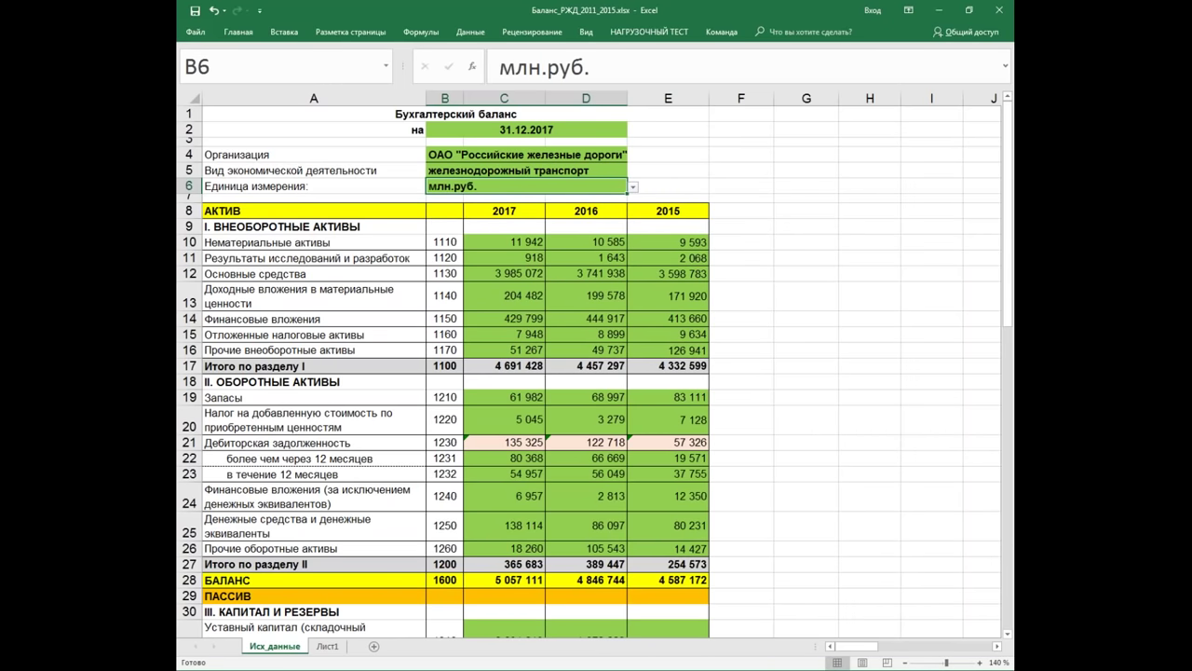
{"action": "left_click", "coordinate": [338, 646]}
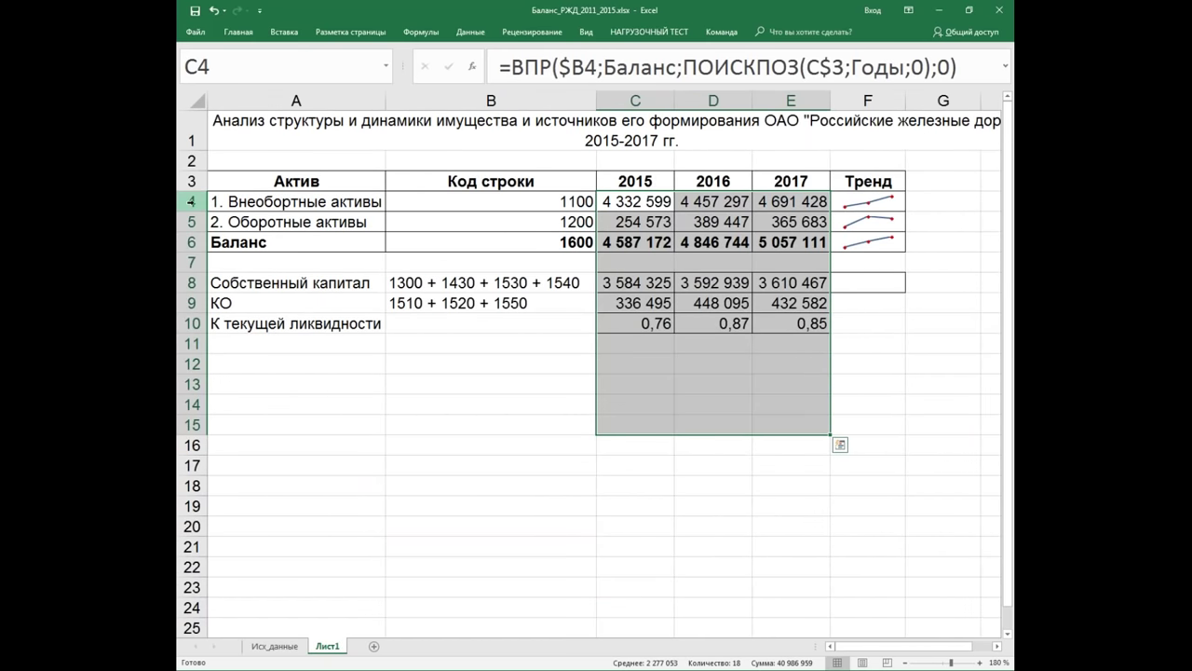
Step: Insert a blank row 4 into the Лист1 analysis table
{"action": "left_click", "coordinate": [191, 202]}
{"action": "left_click", "coordinate": [238, 32]}
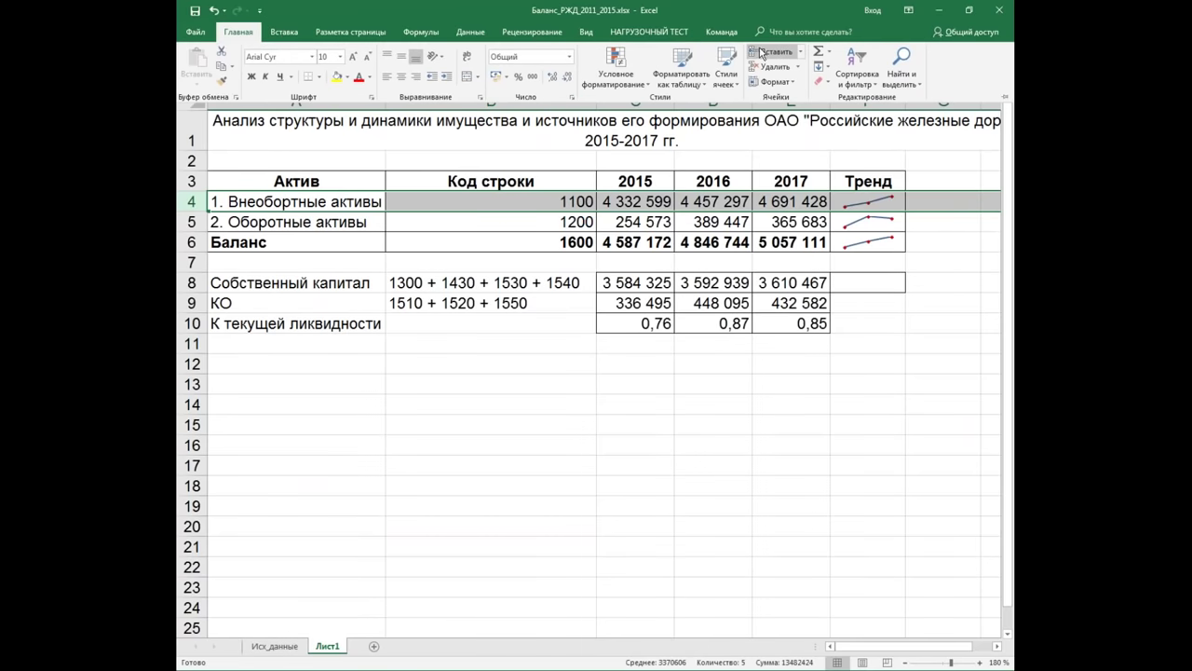
{"action": "left_click", "coordinate": [653, 201]}
{"action": "left_click", "coordinate": [726, 193]}
{"action": "left_click", "coordinate": [792, 197]}
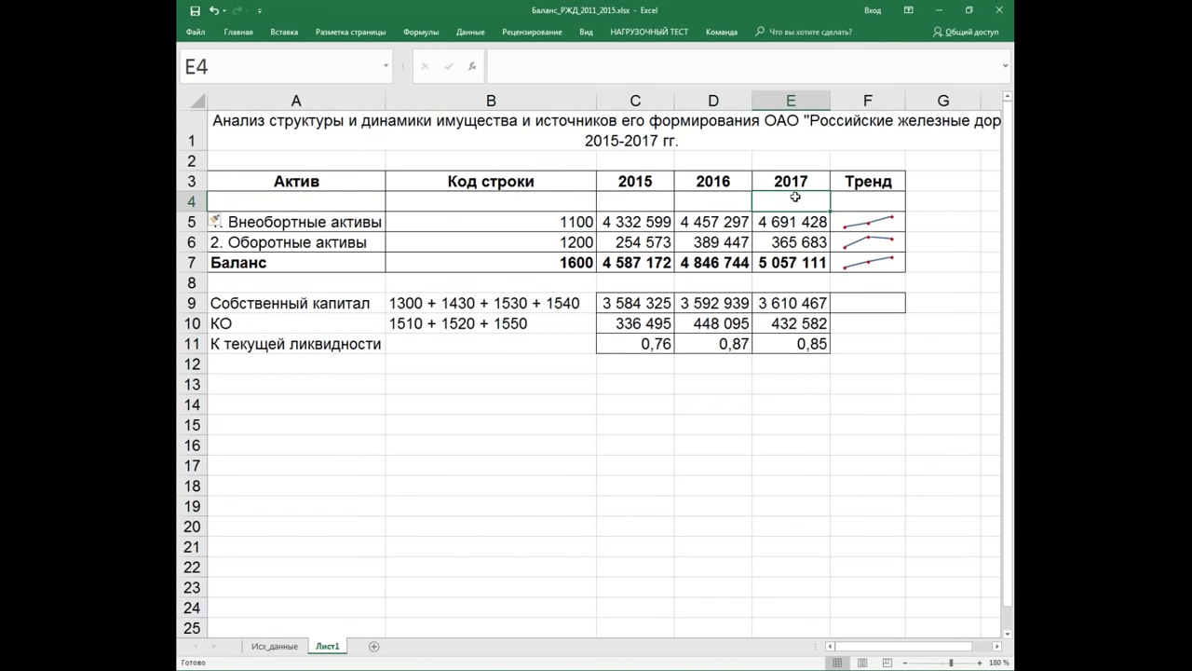
Step: Name the млн.руб. unit cell B6 on Исх_данные 'Ед_изм' and return to Лист1
{"action": "left_click", "coordinate": [277, 644]}
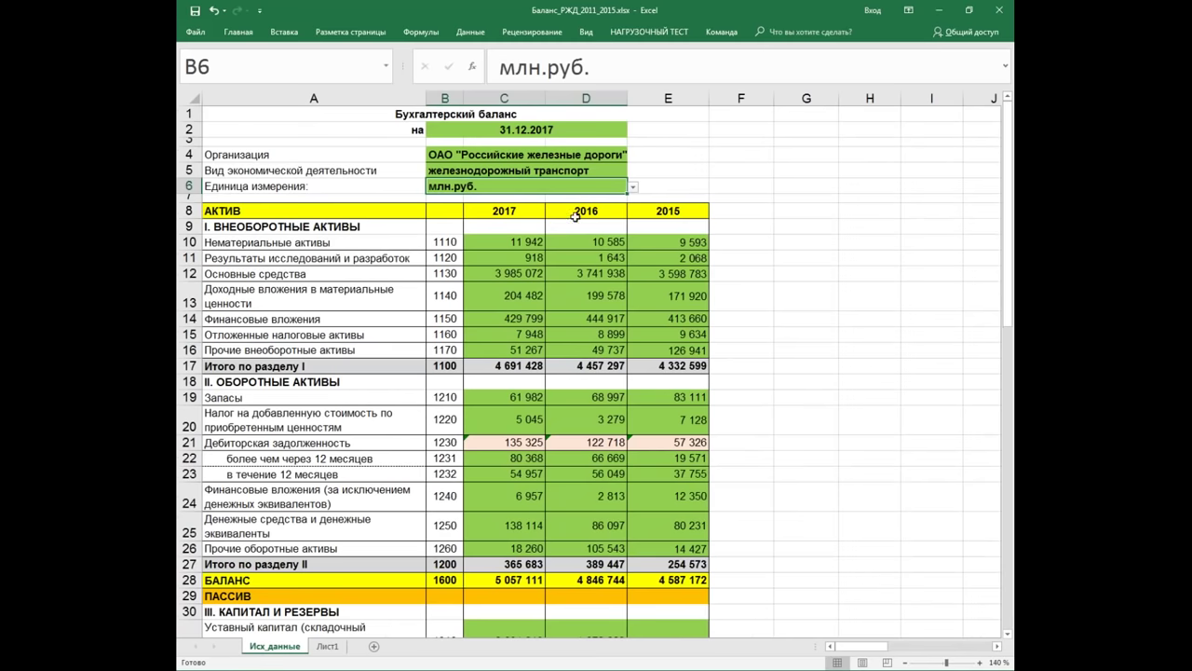
{"action": "right_click", "coordinate": [537, 185]}
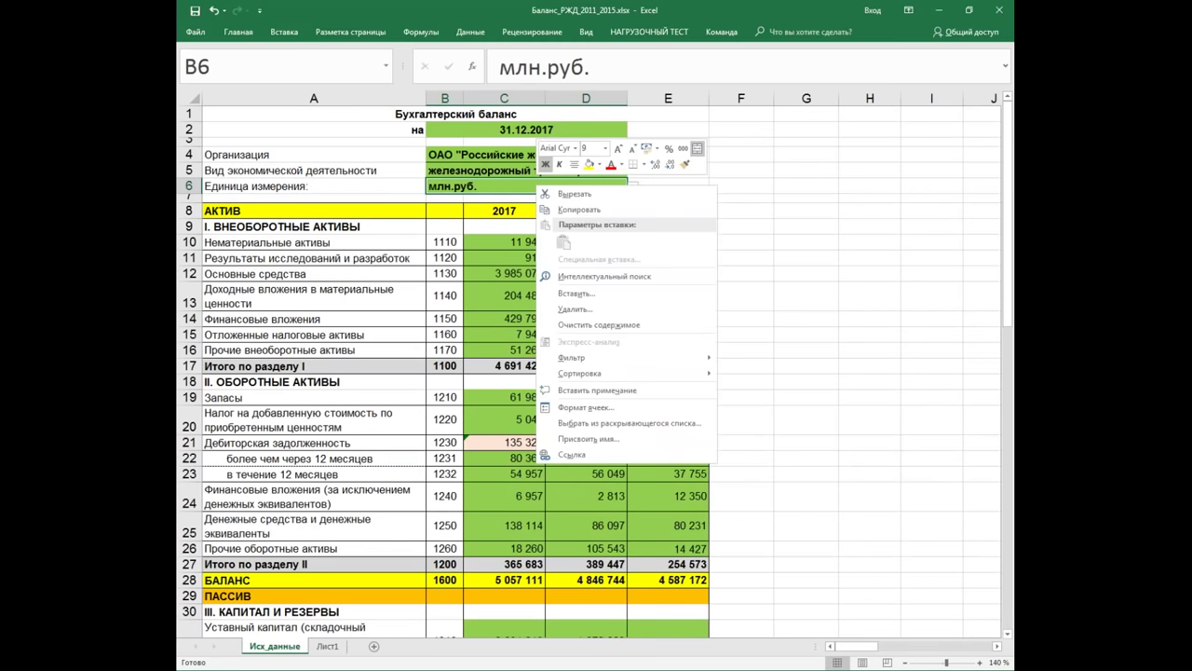
{"action": "left_click", "coordinate": [590, 439]}
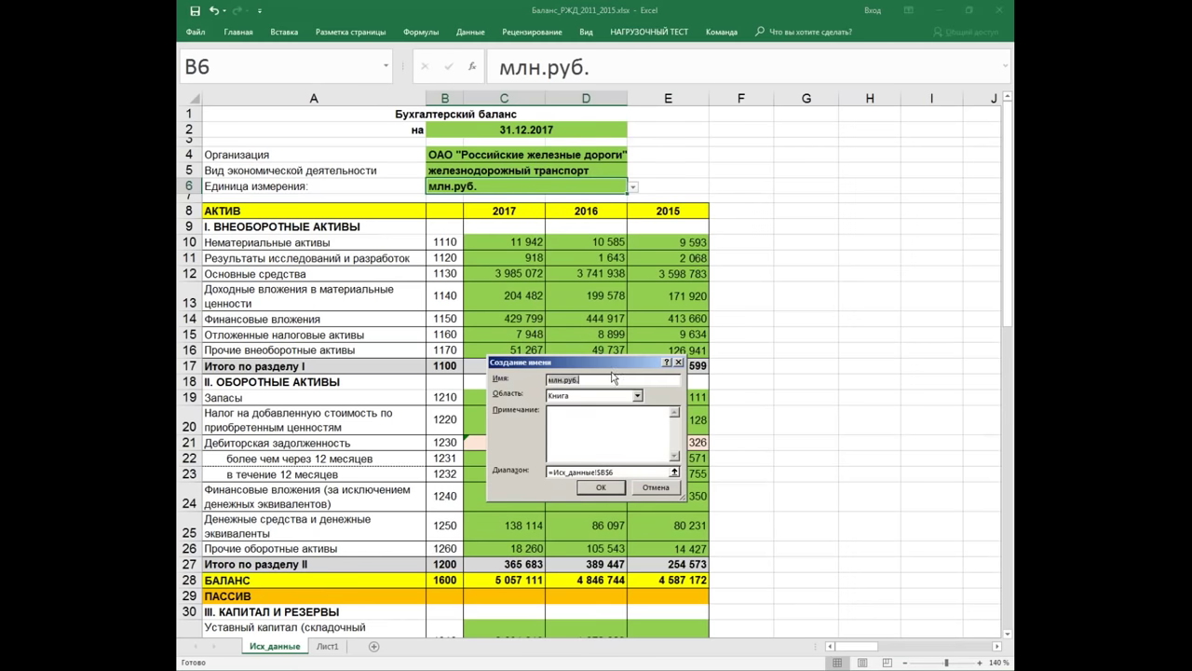
{"action": "type", "text": "Ед_"}
{"action": "type", "text": "изм"}
{"action": "key", "text": "Return"}
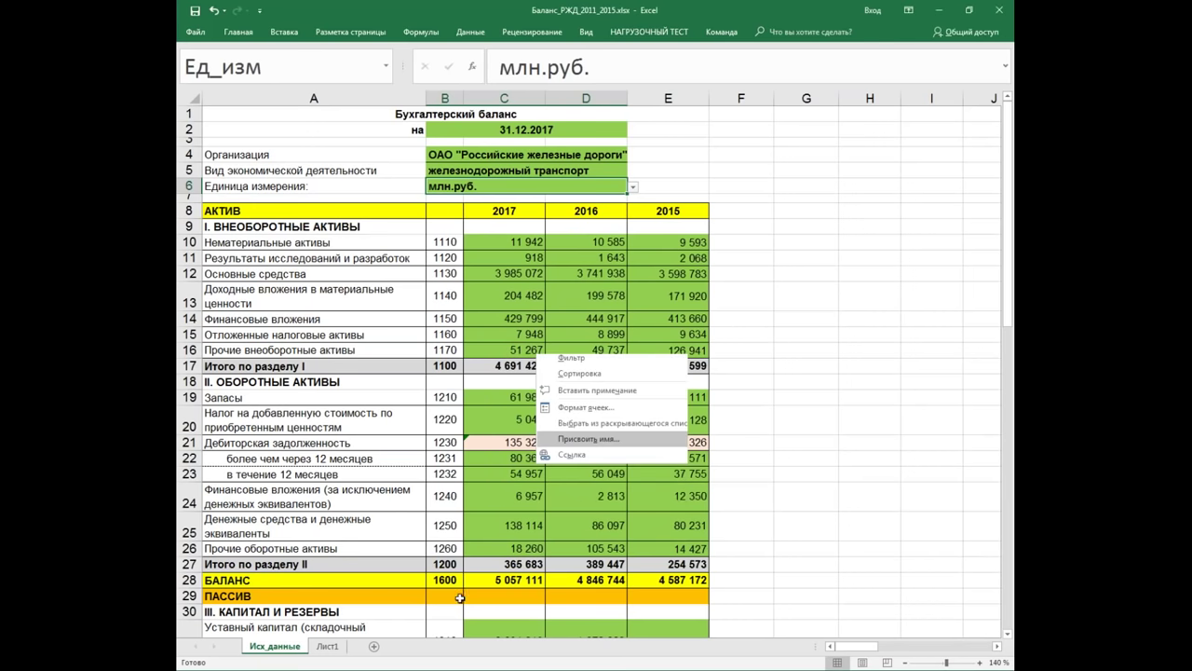
{"action": "left_click", "coordinate": [333, 650]}
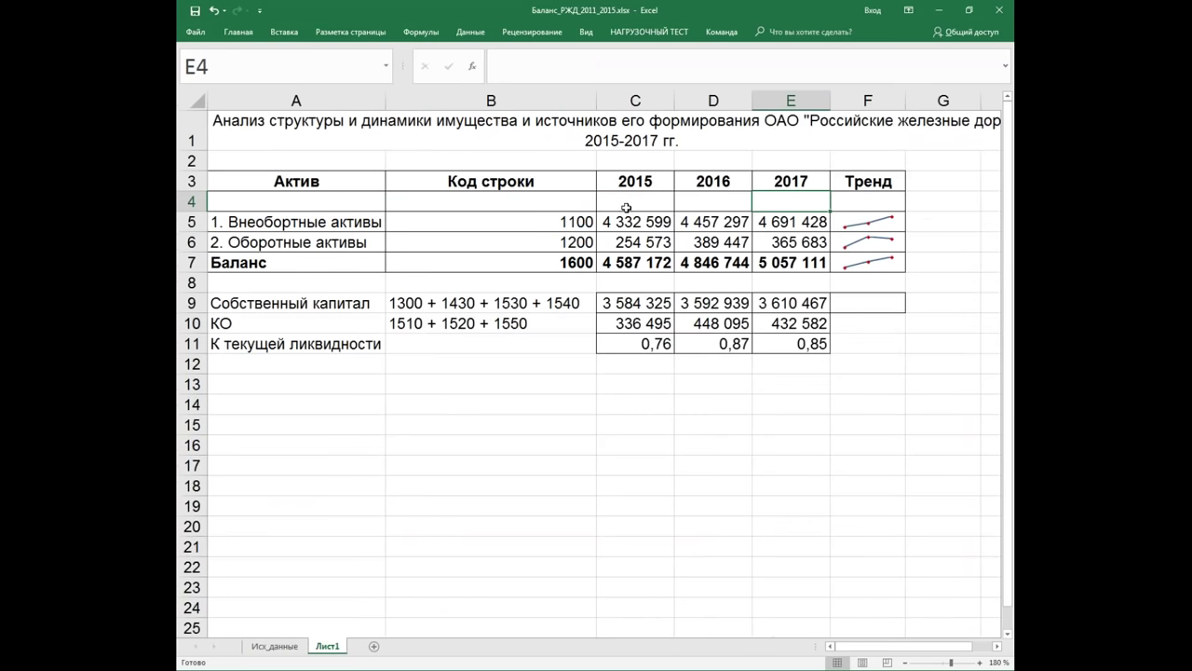
Step: Enter =Ед_изм in C4 and fill it across to E4 so row 4 shows млн.руб
{"action": "left_click", "coordinate": [623, 204]}
{"action": "type", "text": "=ед"}
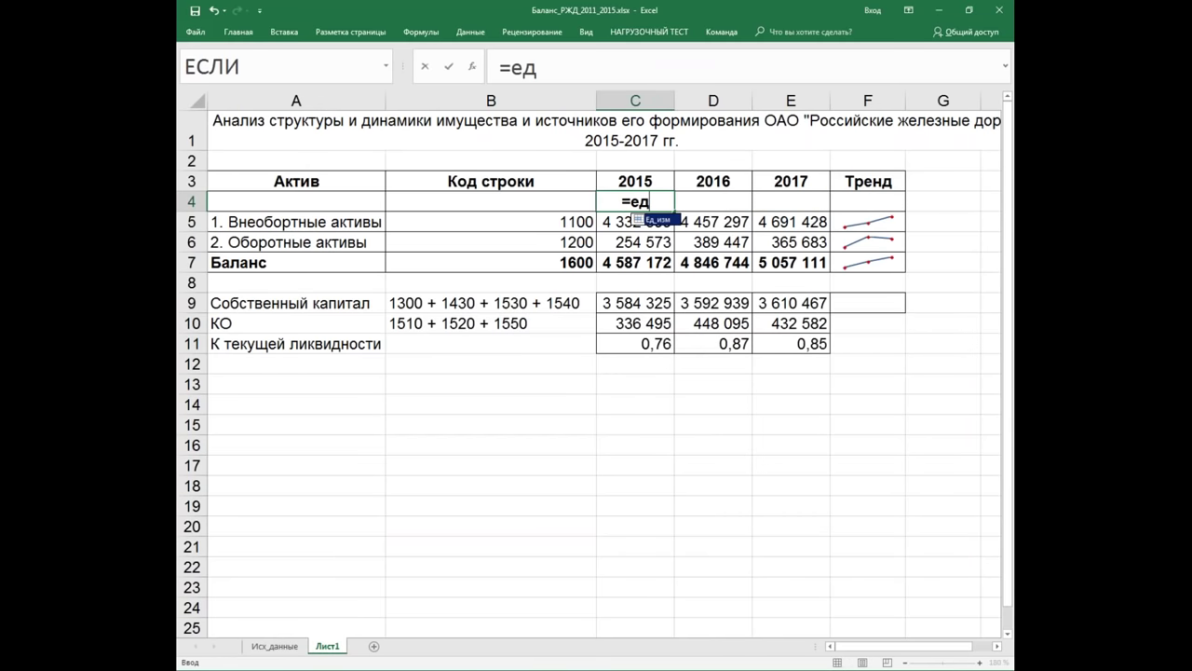
{"action": "key", "text": "Tab"}
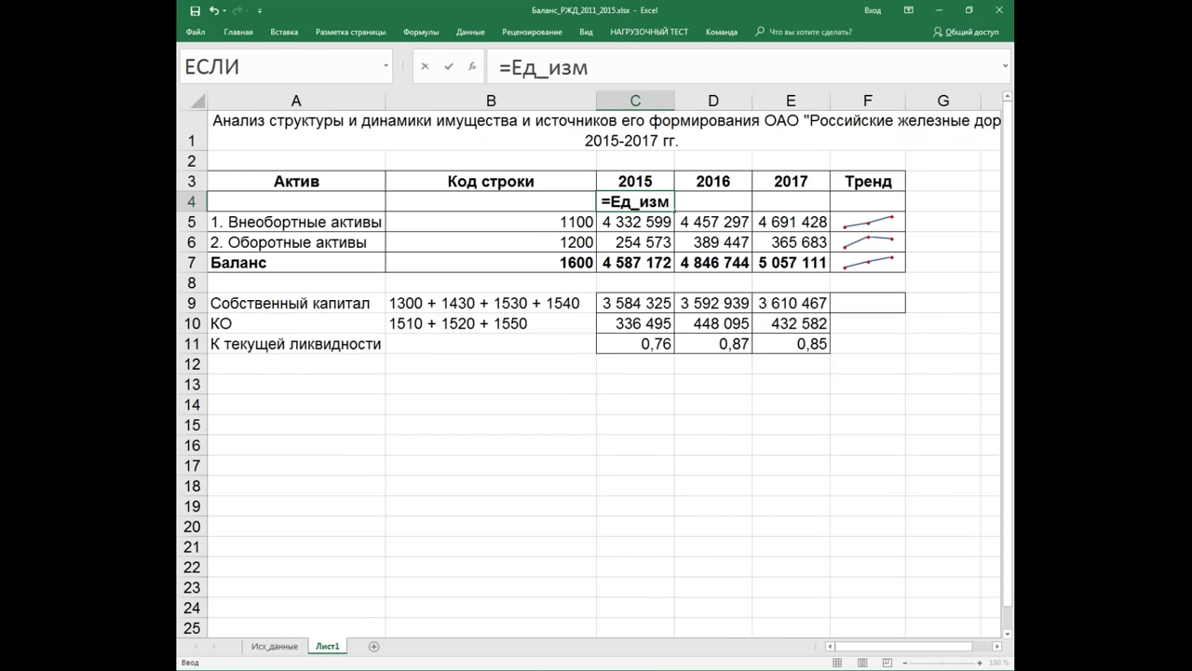
{"action": "key", "text": "Return"}
{"action": "left_click", "coordinate": [660, 198]}
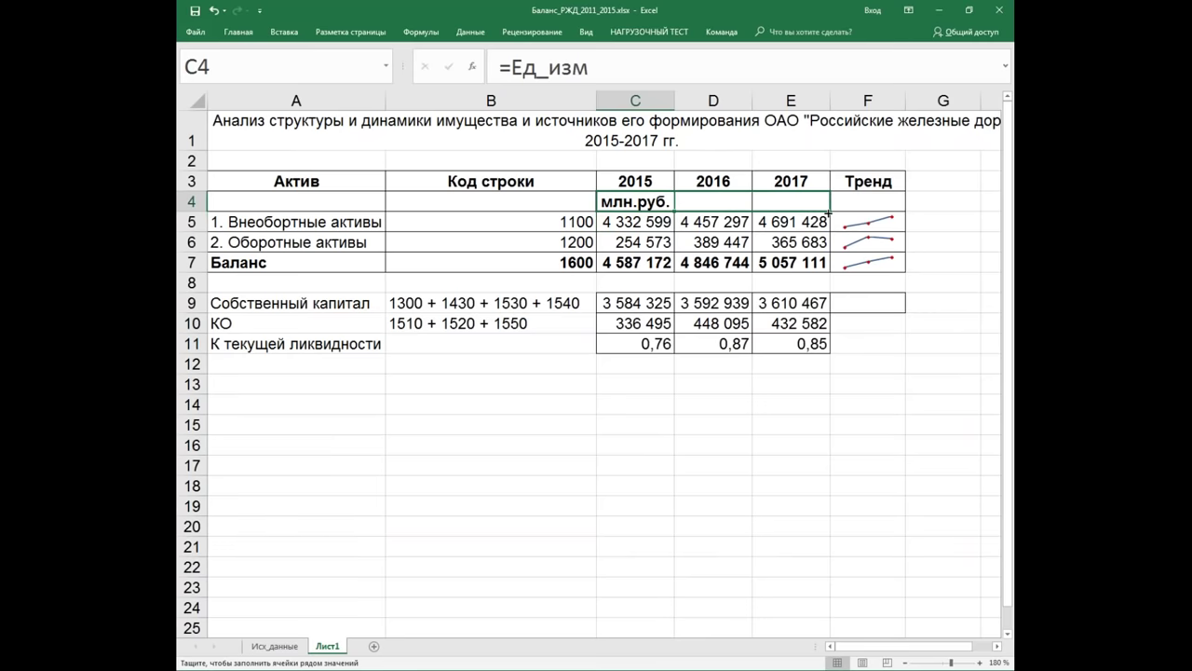
{"action": "left_click_drag", "start_coordinate": [673, 211], "coordinate": [822, 207]}
{"action": "left_click", "coordinate": [893, 382]}
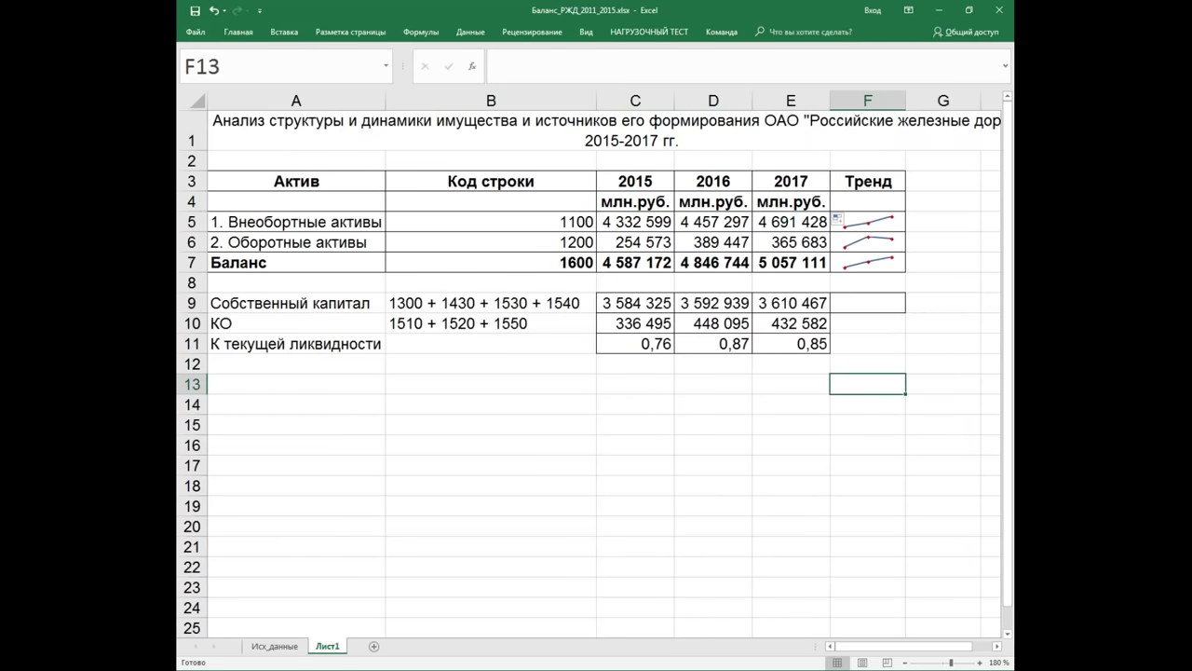
{"action": "left_click", "coordinate": [300, 647]}
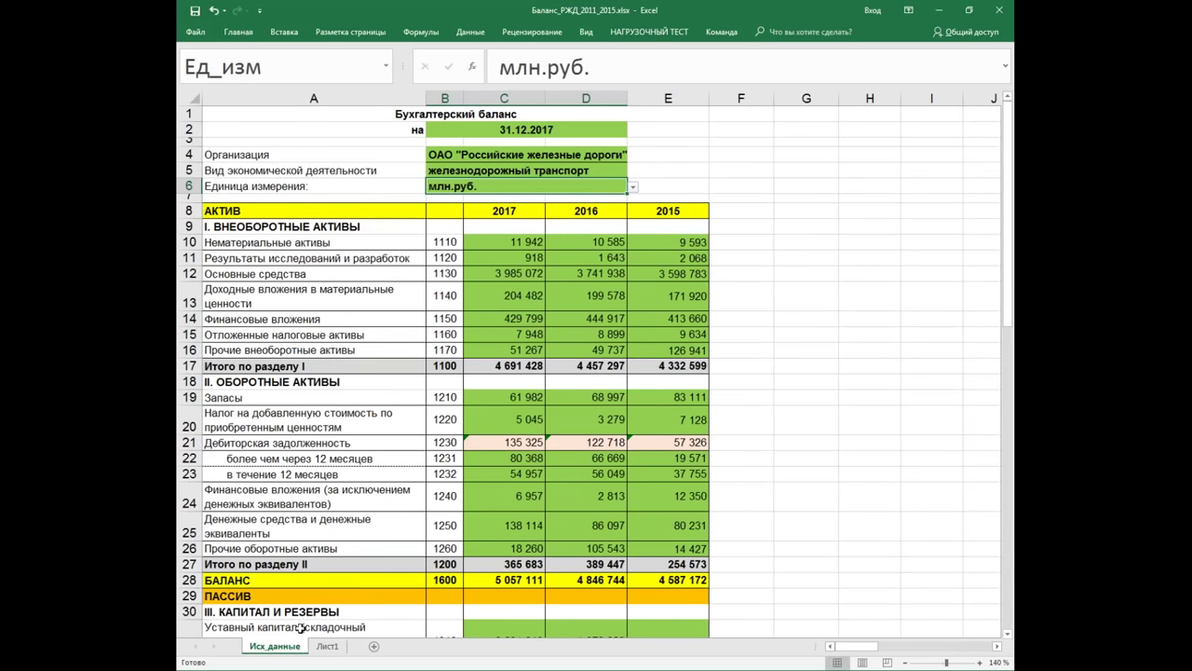
{"action": "left_click", "coordinate": [632, 187]}
{"action": "left_click", "coordinate": [463, 198]}
{"action": "left_click", "coordinate": [327, 645]}
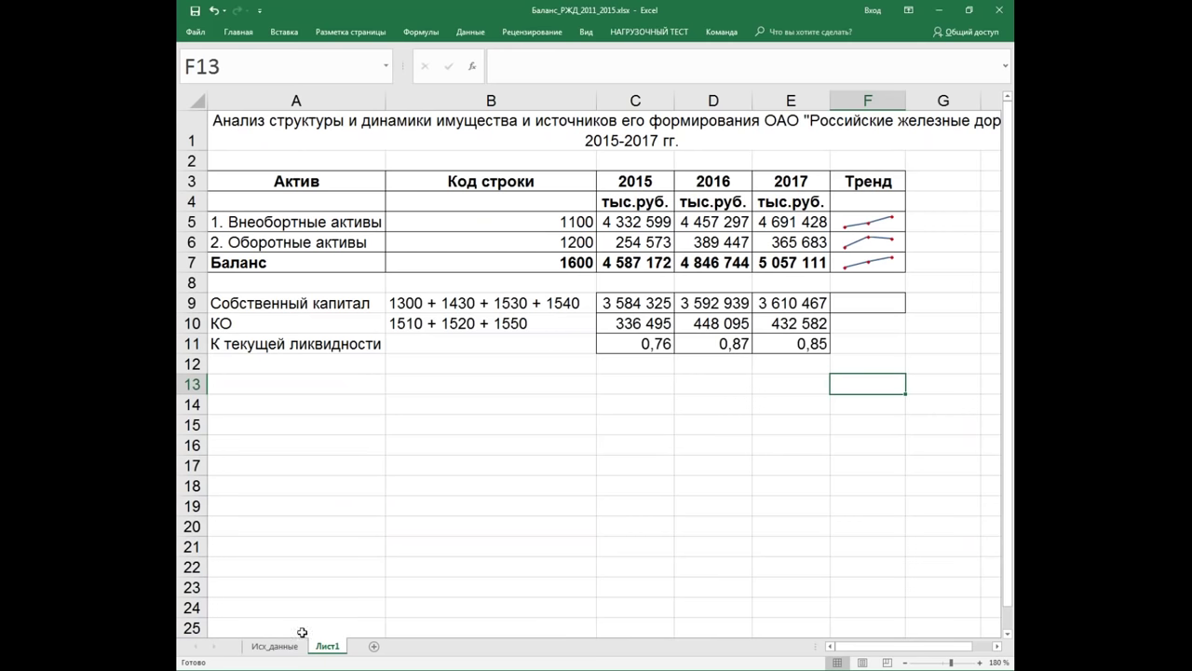
{"action": "left_click", "coordinate": [275, 646]}
{"action": "left_click", "coordinate": [633, 188]}
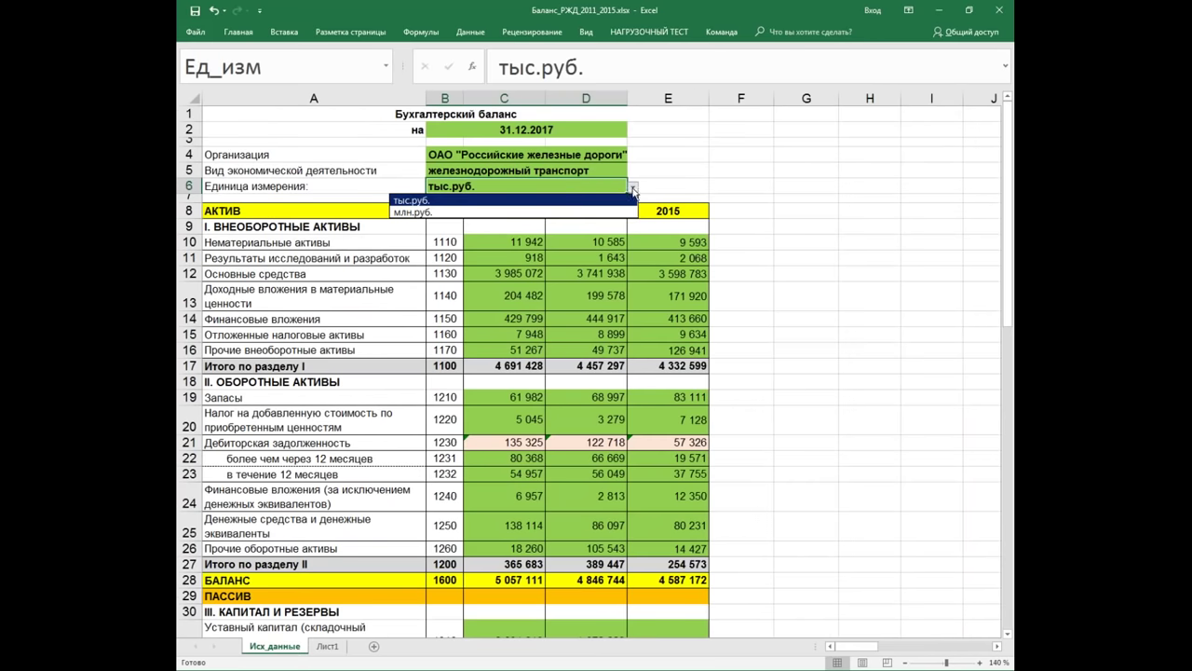
{"action": "left_click", "coordinate": [434, 212]}
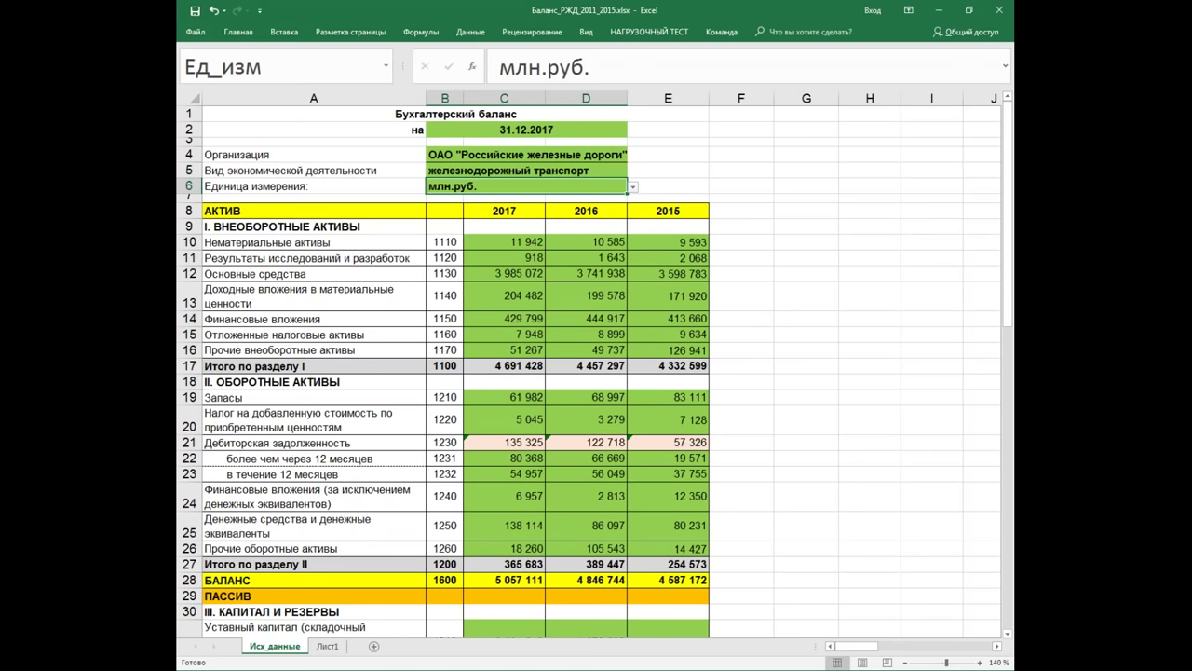
{"action": "key", "text": "alt+Tab"}
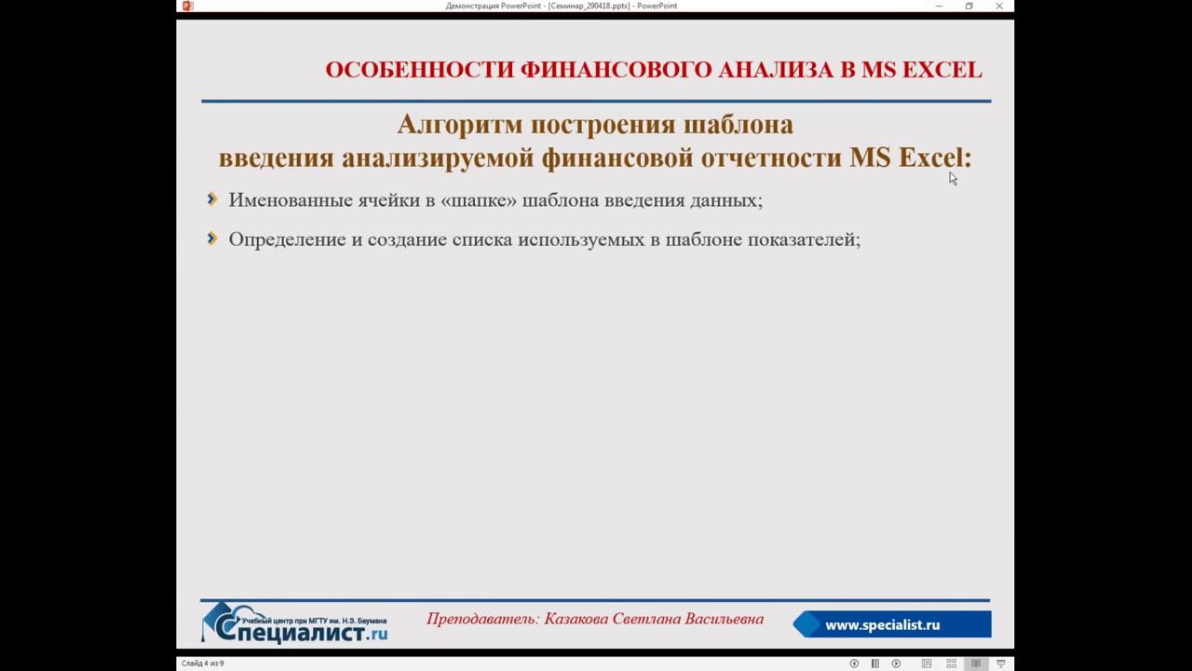
Step: Reveal the algorithm slide's bullets on control rows and custom formats
{"action": "left_click", "coordinate": [931, 218]}
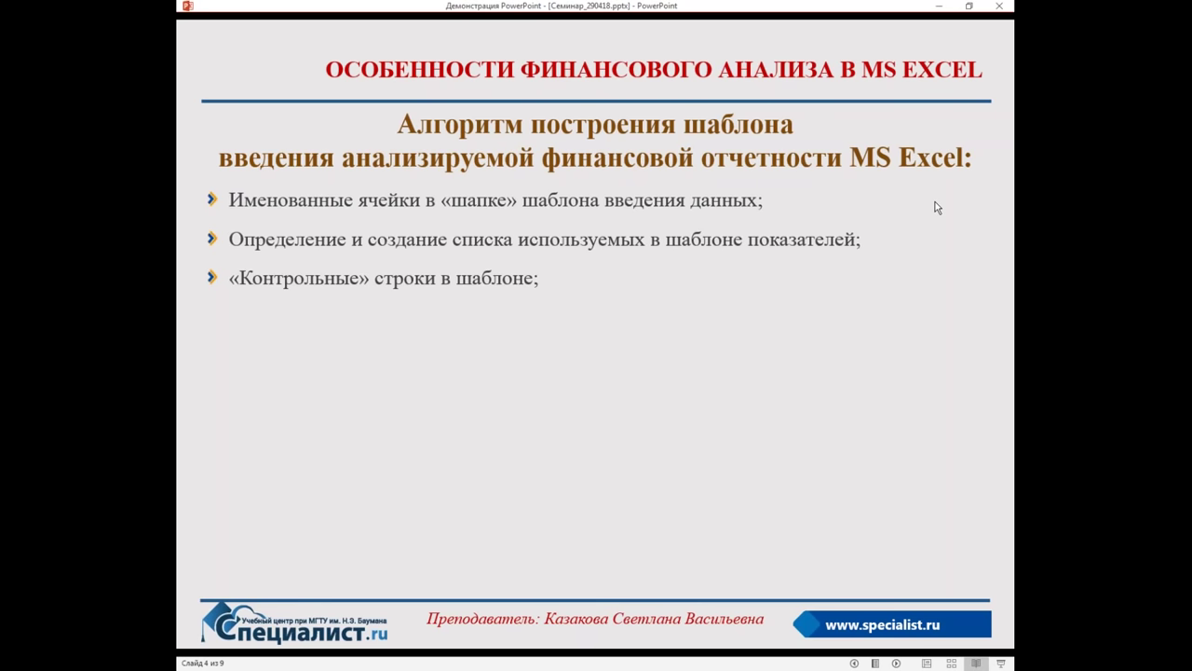
{"action": "key", "text": "Right"}
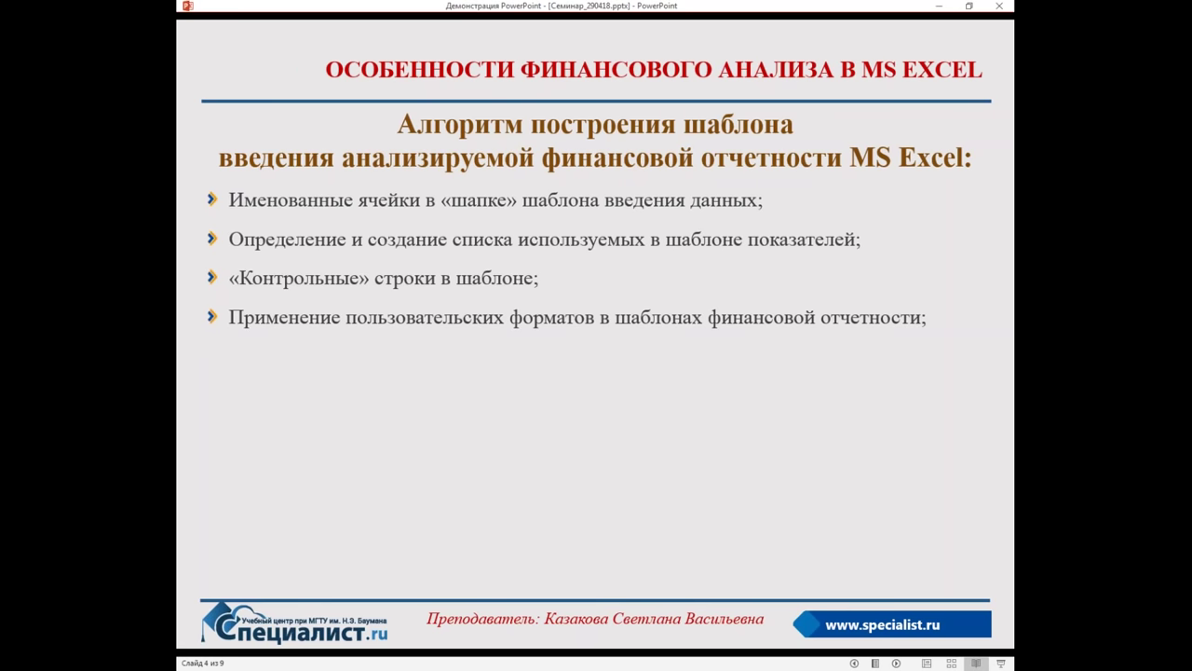
{"action": "key", "text": "alt+Tab"}
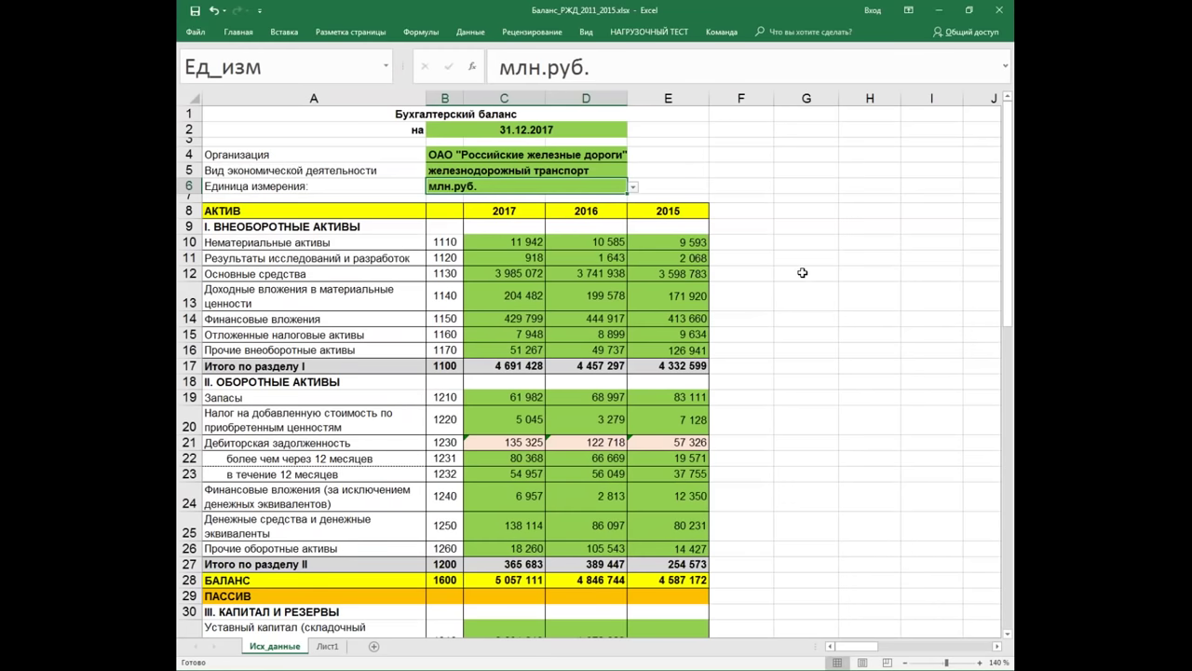
{"action": "scroll", "coordinate": [783, 400], "scroll_direction": "down", "scroll_amount": 6}
{"action": "scroll", "coordinate": [784, 401], "scroll_direction": "down", "scroll_amount": 5}
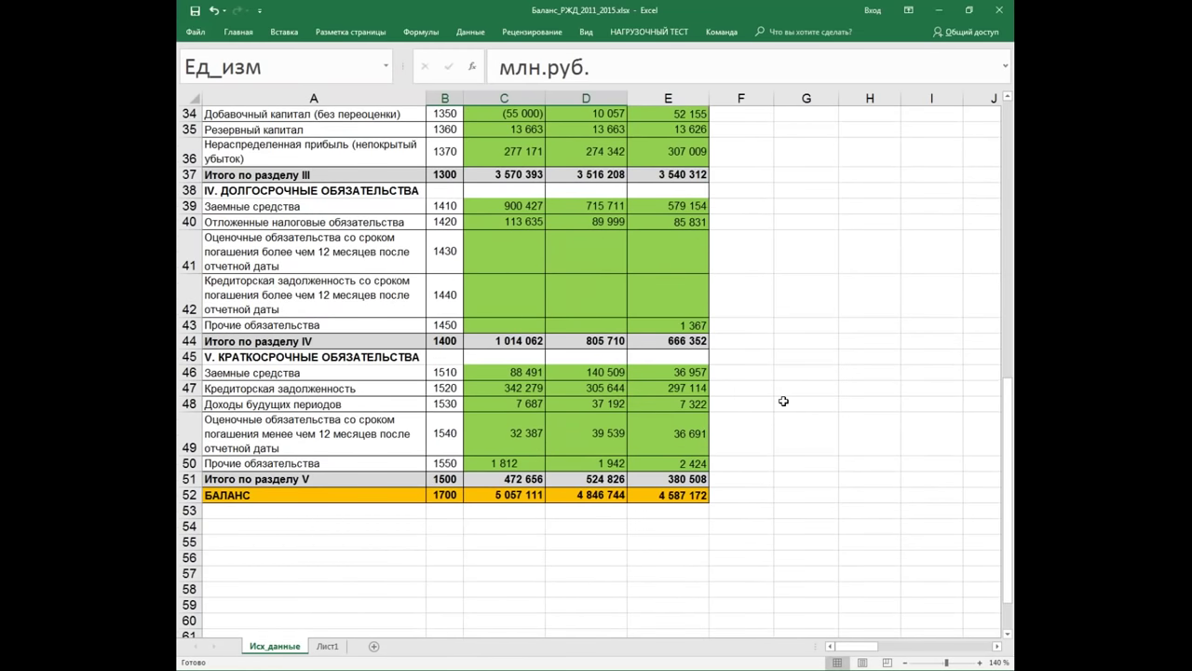
{"action": "scroll", "coordinate": [784, 401], "scroll_direction": "up", "scroll_amount": 3}
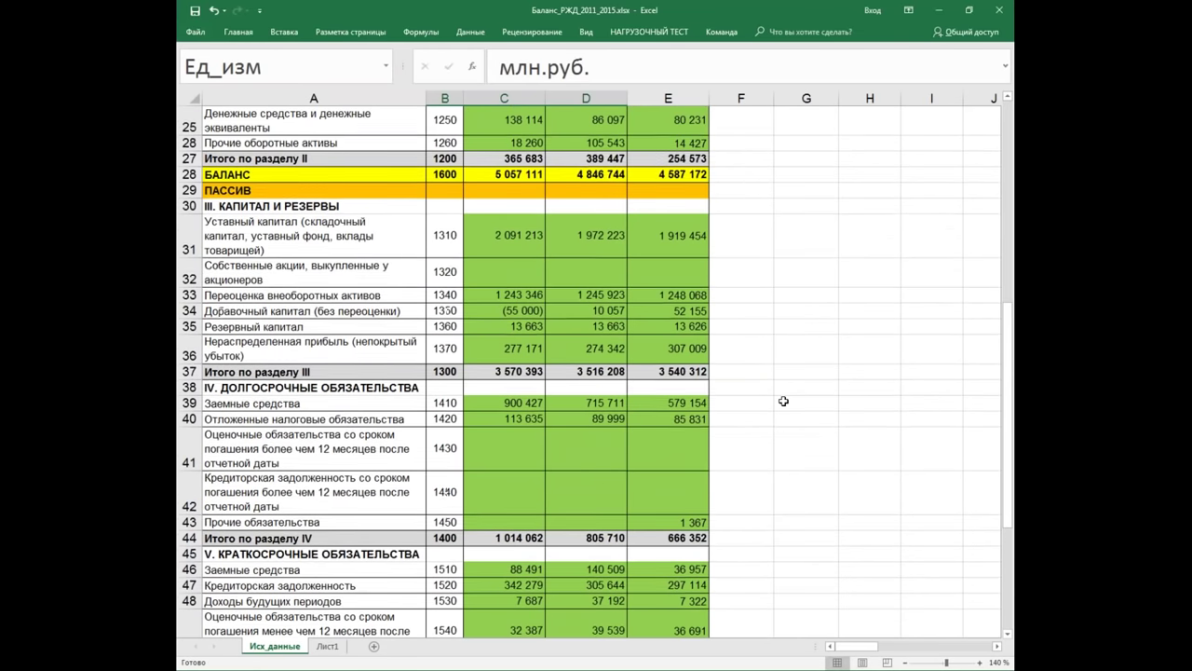
{"action": "left_click", "coordinate": [512, 272]}
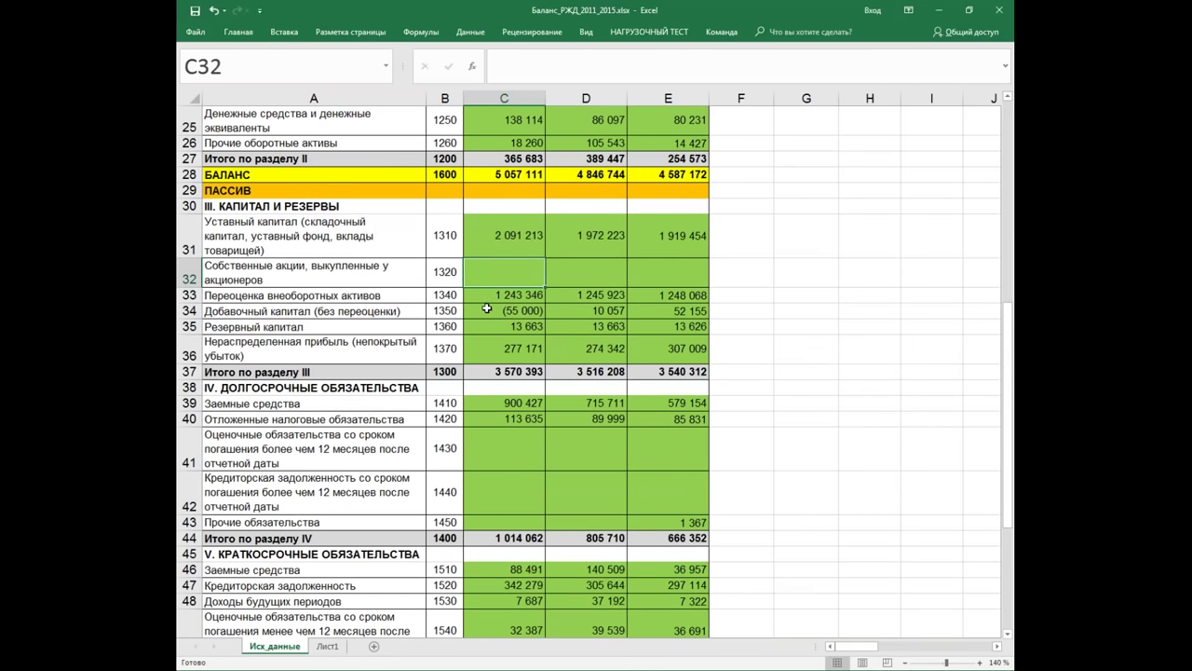
{"action": "left_click", "coordinate": [486, 310]}
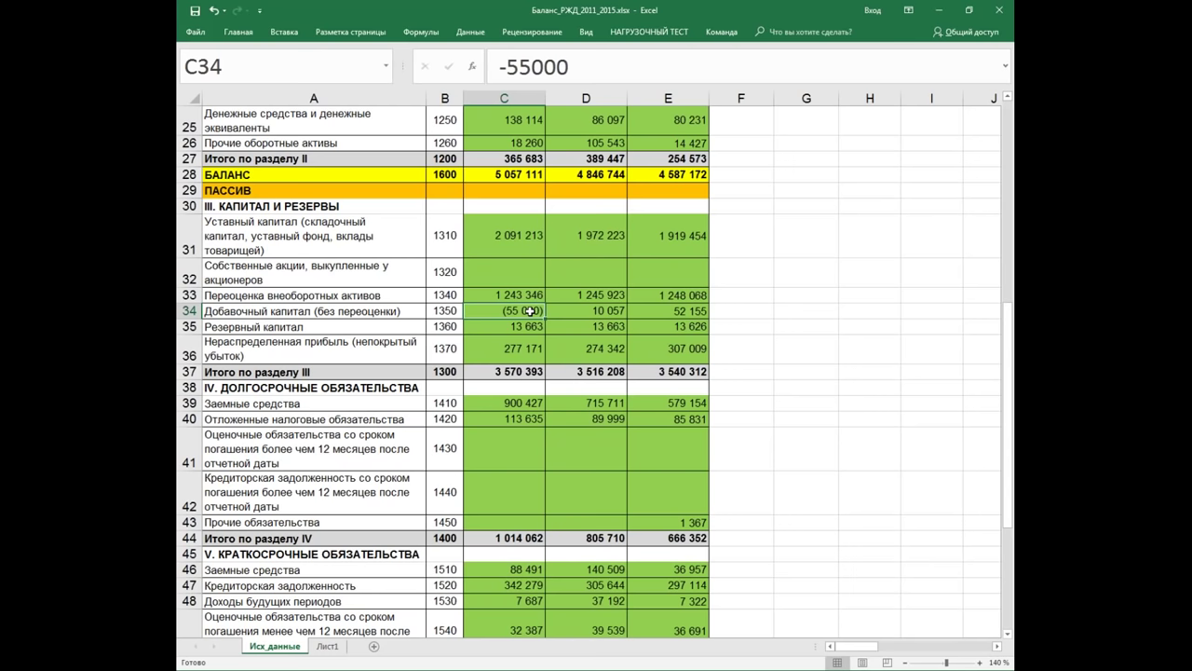
Step: Adjust the custom number format of the capital and reserves figures C31:E36
{"action": "left_click_drag", "start_coordinate": [501, 231], "coordinate": [664, 352]}
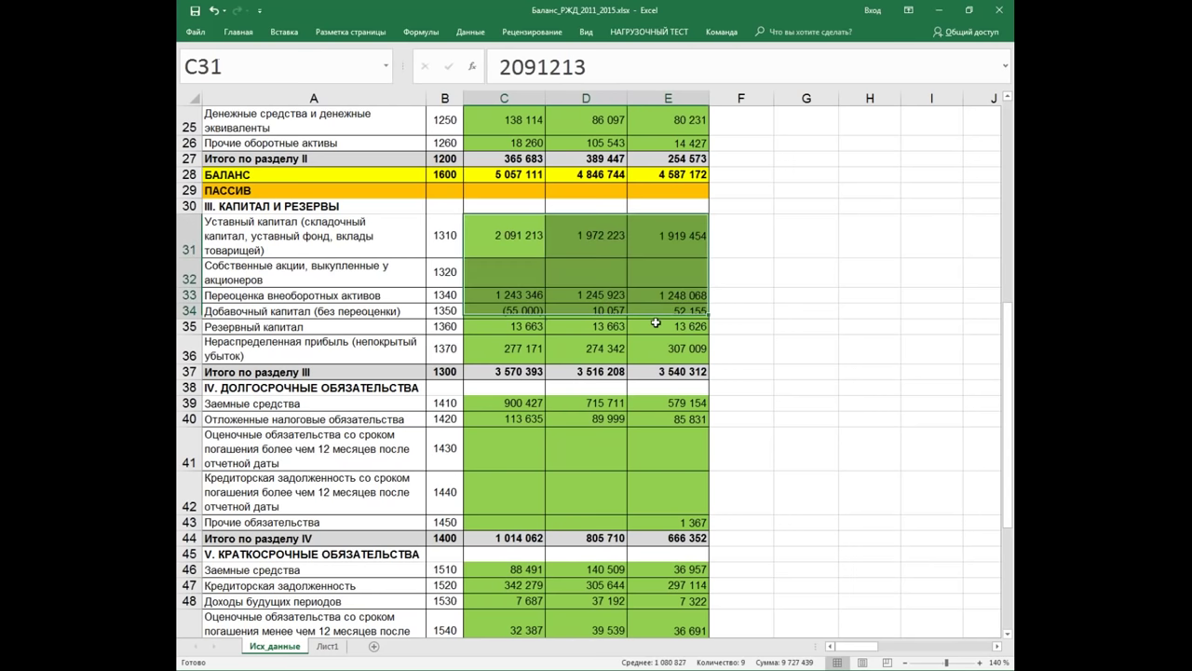
{"action": "right_click", "coordinate": [661, 277]}
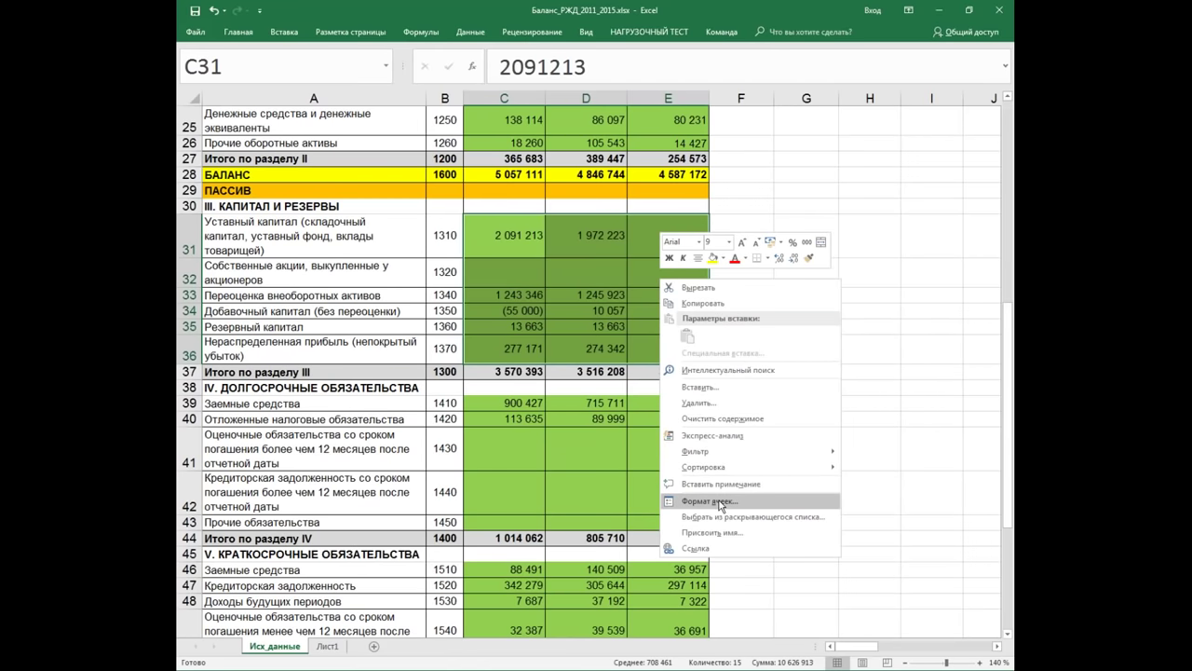
{"action": "left_click", "coordinate": [718, 501]}
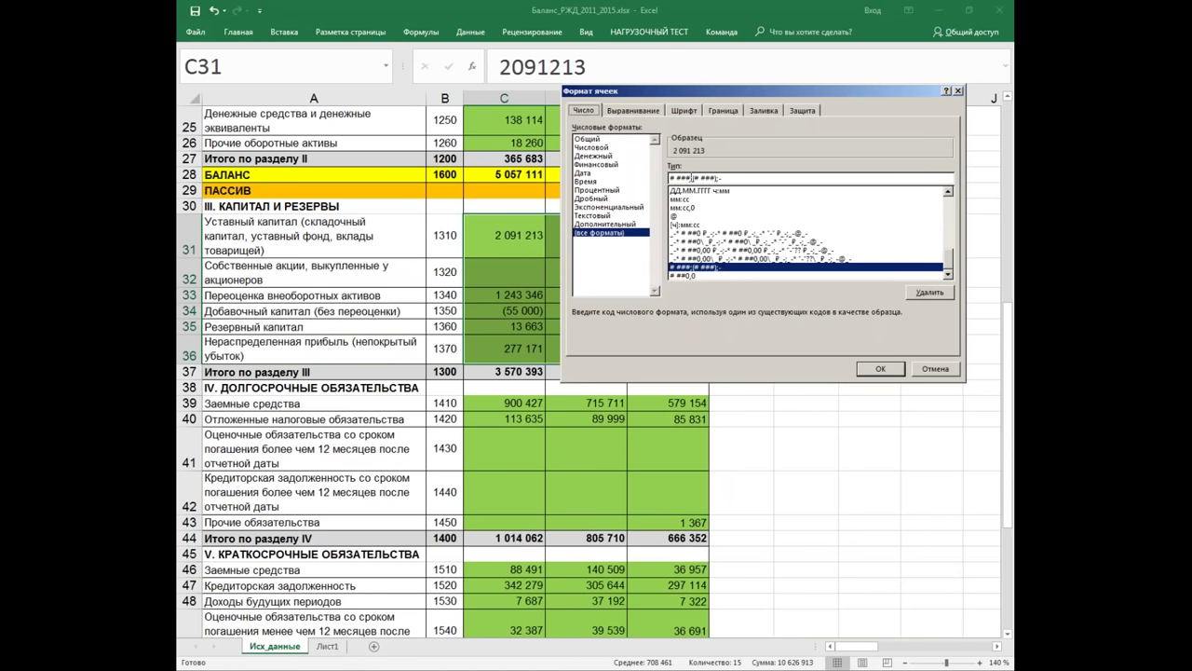
{"action": "left_click_drag", "start_coordinate": [695, 177], "coordinate": [741, 177]}
{"action": "left_click", "coordinate": [875, 369]}
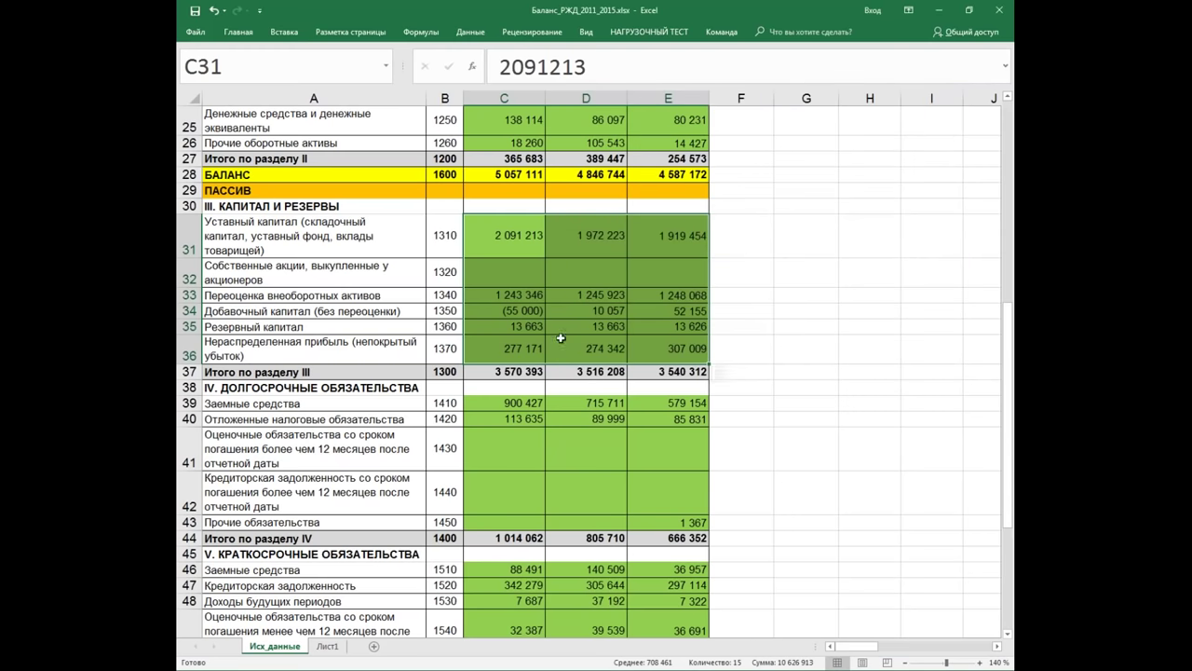
Step: Re-enter -55000 in C34 for 2017 Добавочный капитал, displayed as (55 000)
{"action": "left_click", "coordinate": [518, 311]}
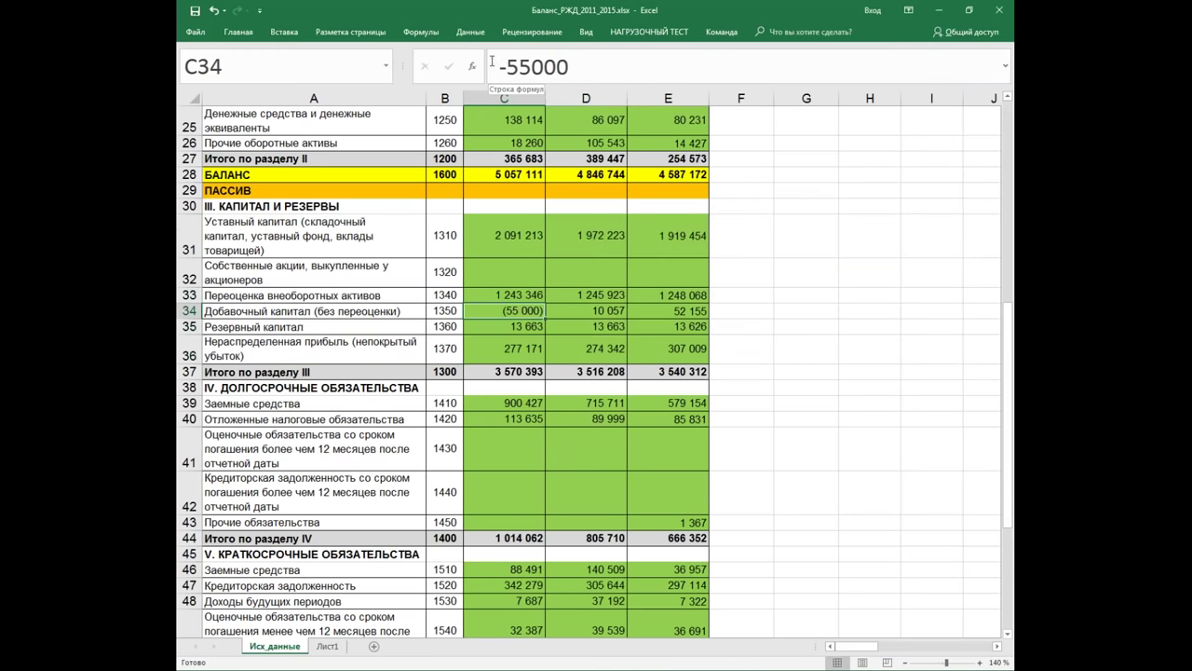
{"action": "left_click_drag", "start_coordinate": [496, 65], "coordinate": [620, 69]}
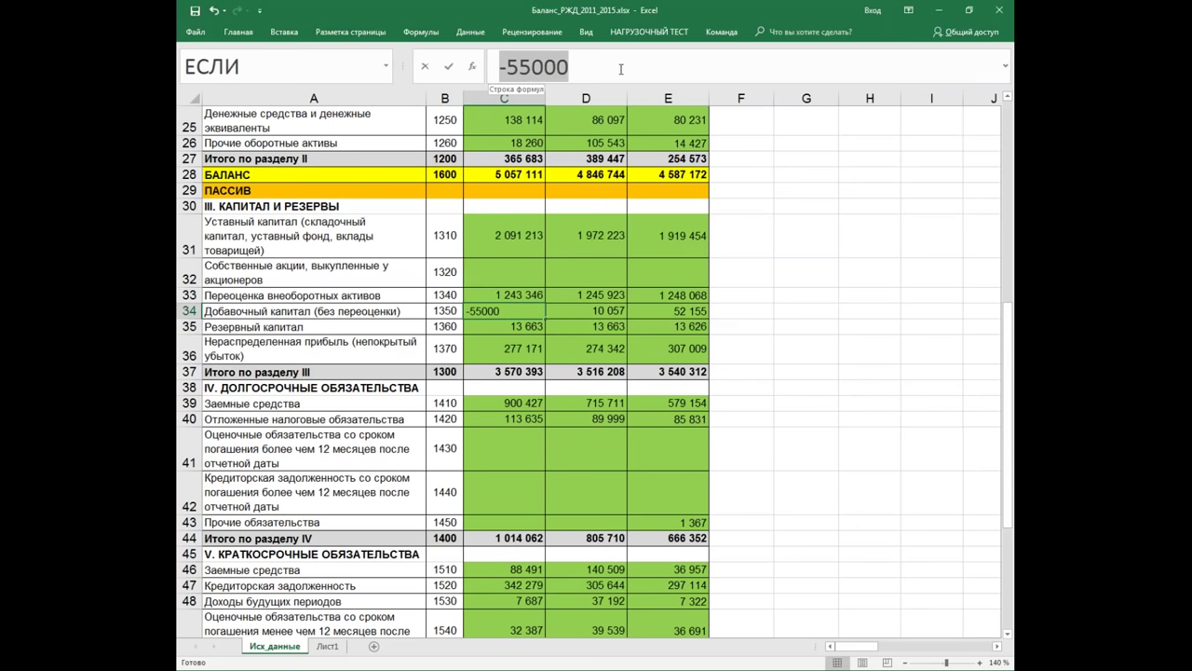
{"action": "key", "text": "Return"}
{"action": "left_click", "coordinate": [504, 310]}
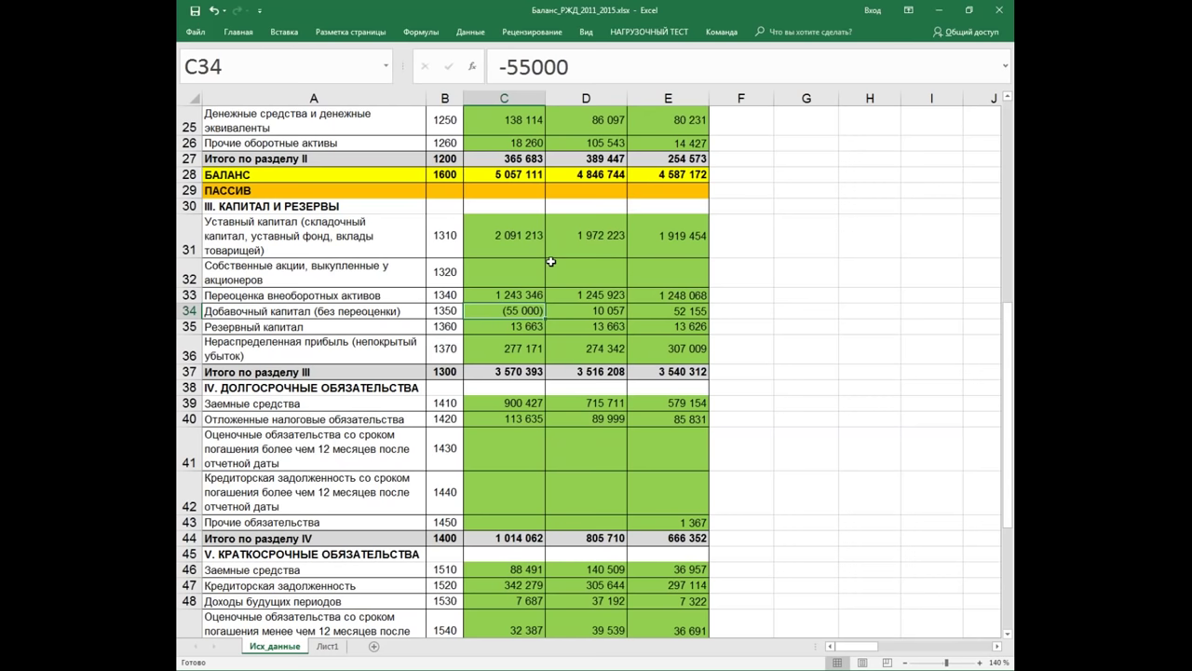
{"action": "key", "text": "alt+Tab"}
Step: Present slide 5's bullets on text functions and lookup functions, then advance to slide 6
{"action": "left_click", "coordinate": [694, 381]}
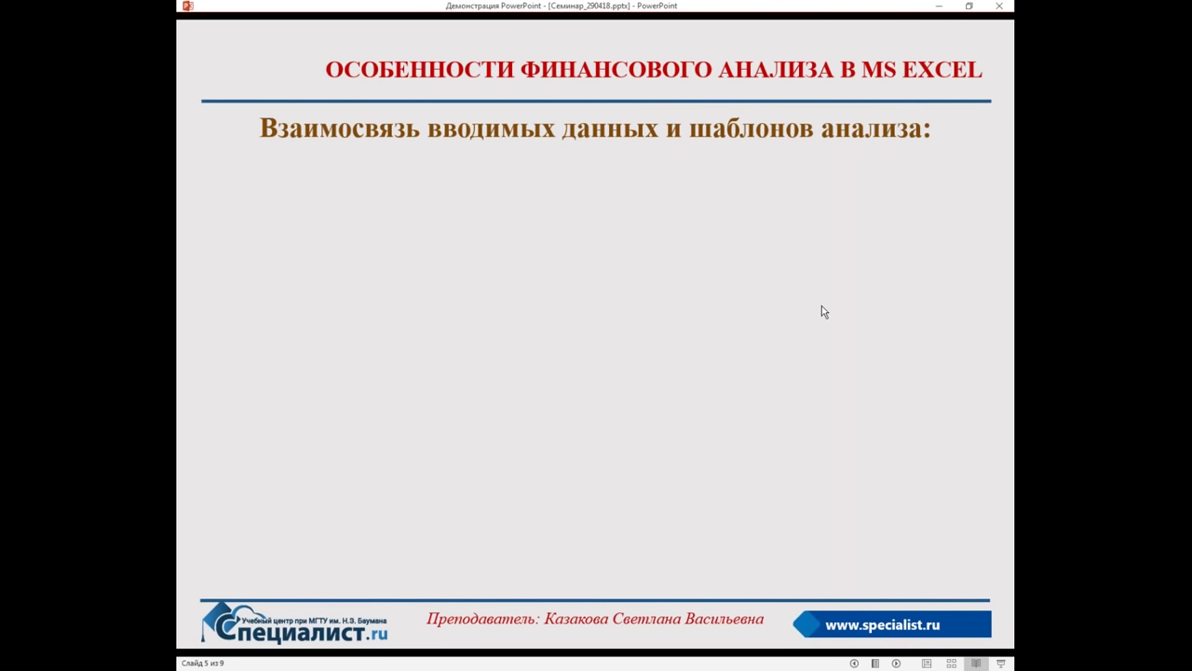
{"action": "key", "text": "Right"}
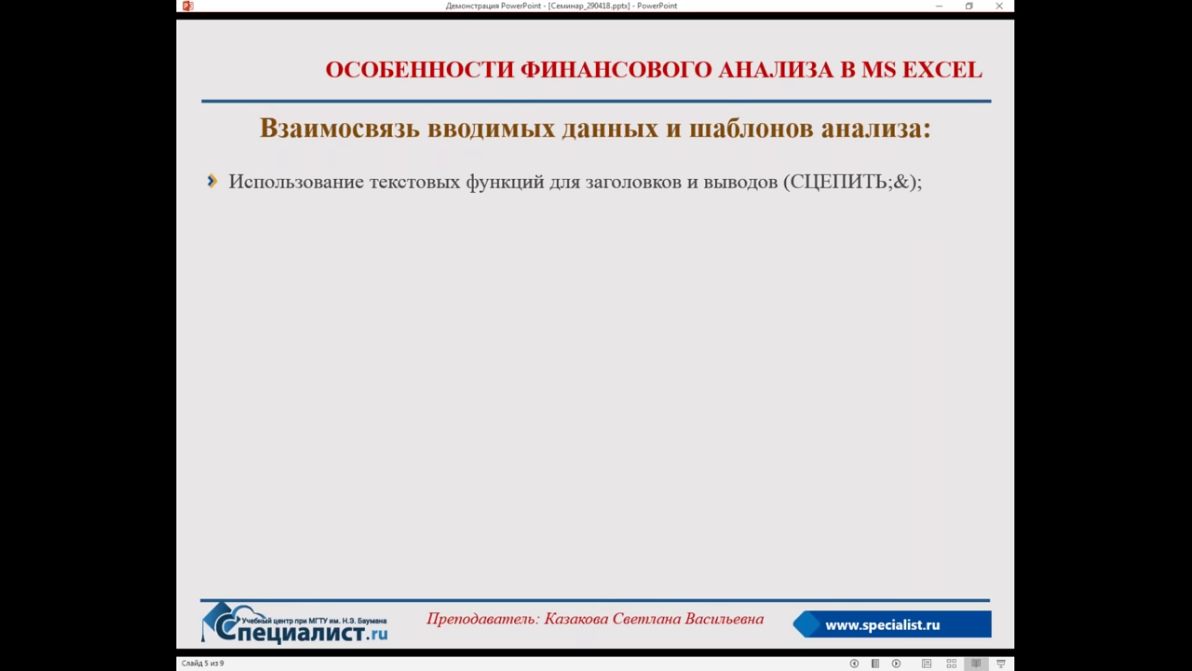
{"action": "key", "text": "Right"}
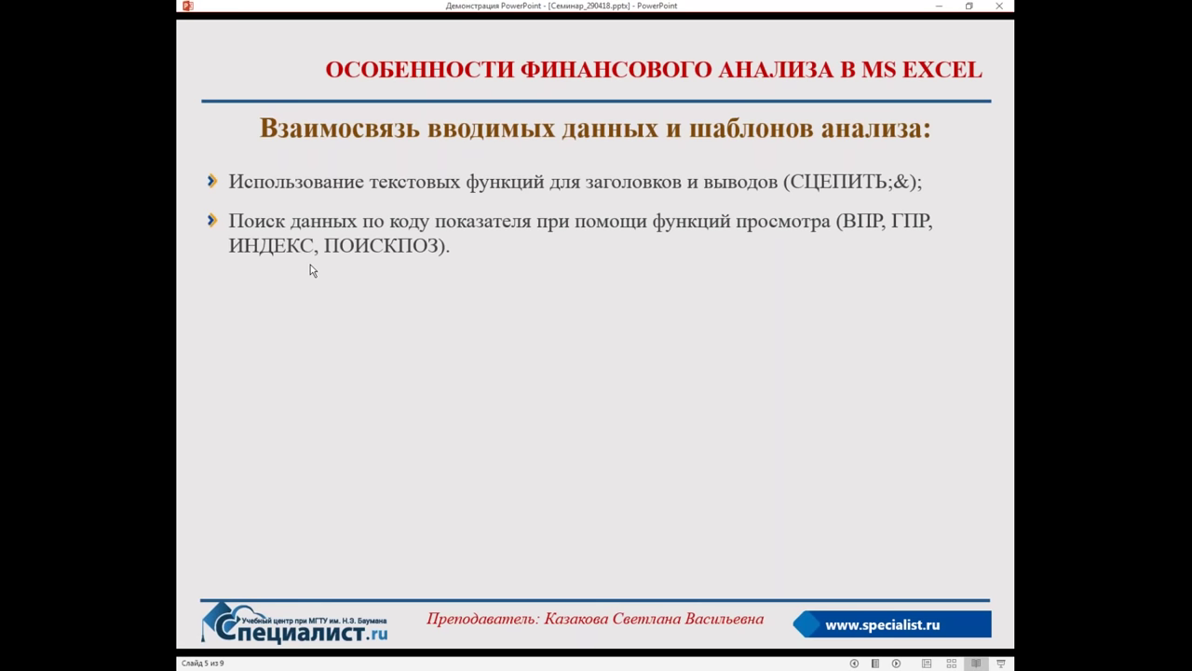
{"action": "key", "text": "Right"}
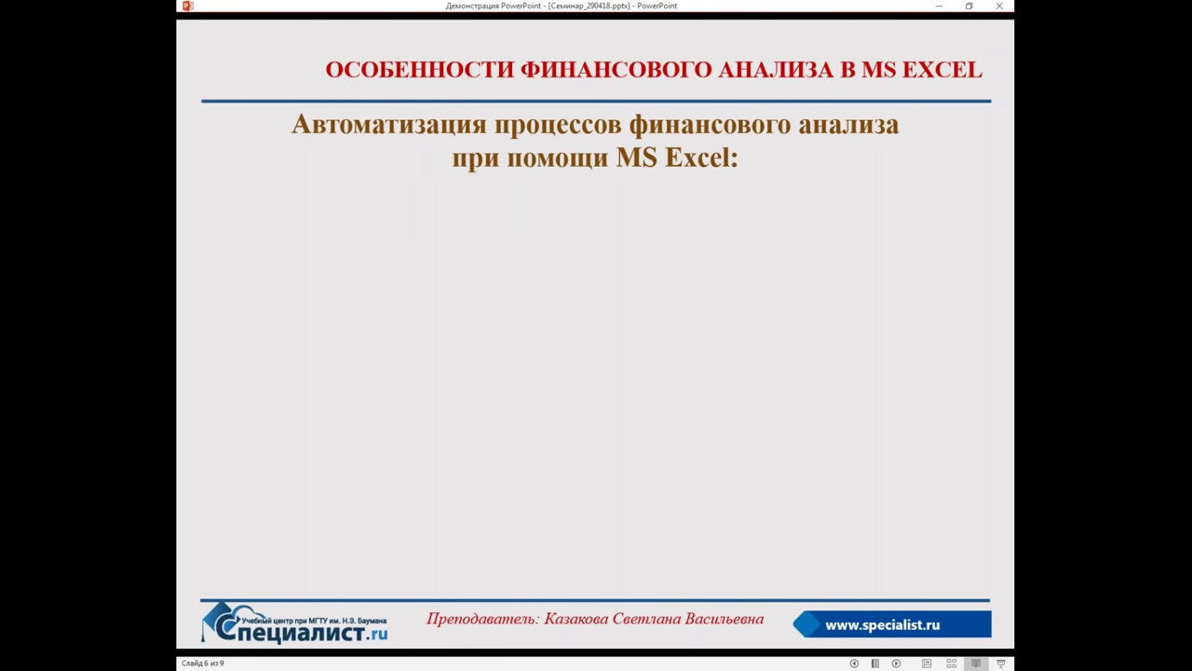
Step: Reveal slide 6's bullets on ratio calculation by line codes and conditional formatting
{"action": "key", "text": "Right"}
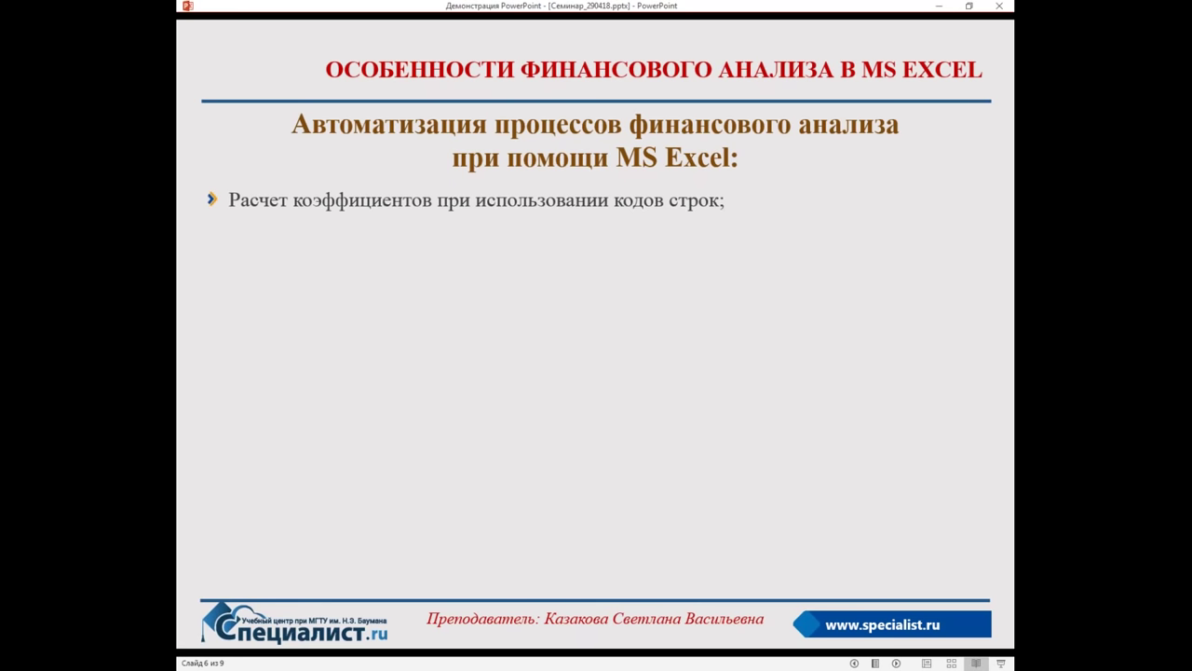
{"action": "key", "text": "Right"}
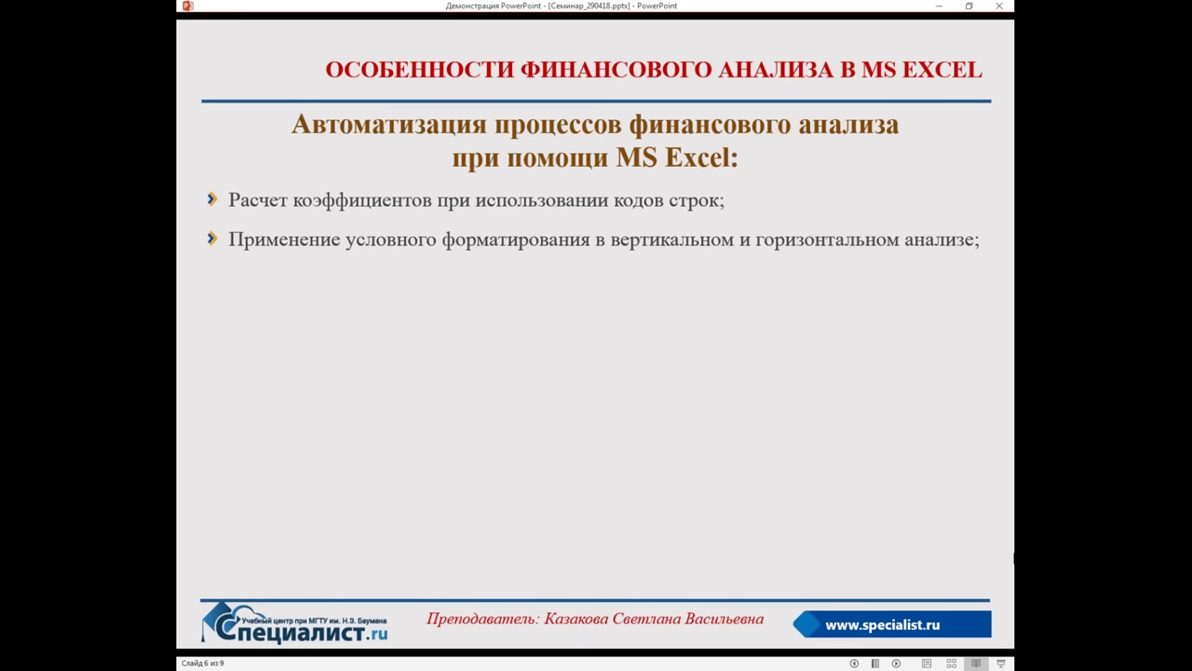
{"action": "key", "text": "alt+Tab"}
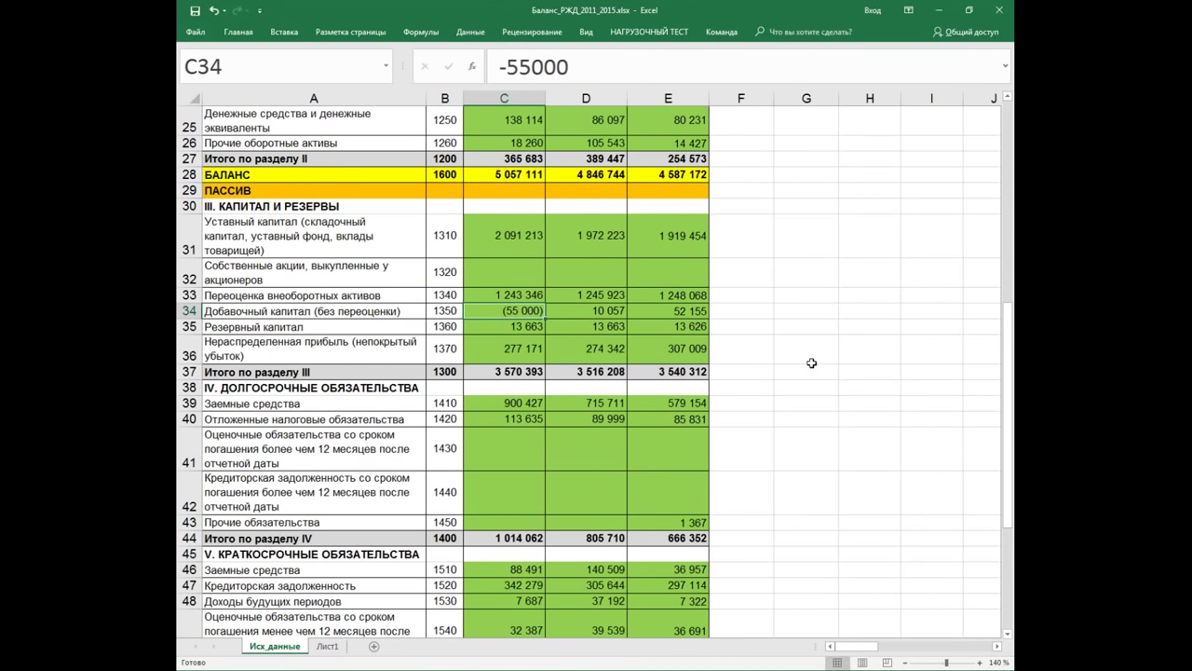
Step: Remove the green fill from the section I asset values C10:E15 and C16:E16
{"action": "scroll", "coordinate": [820, 303], "scroll_direction": "up", "scroll_amount": 5}
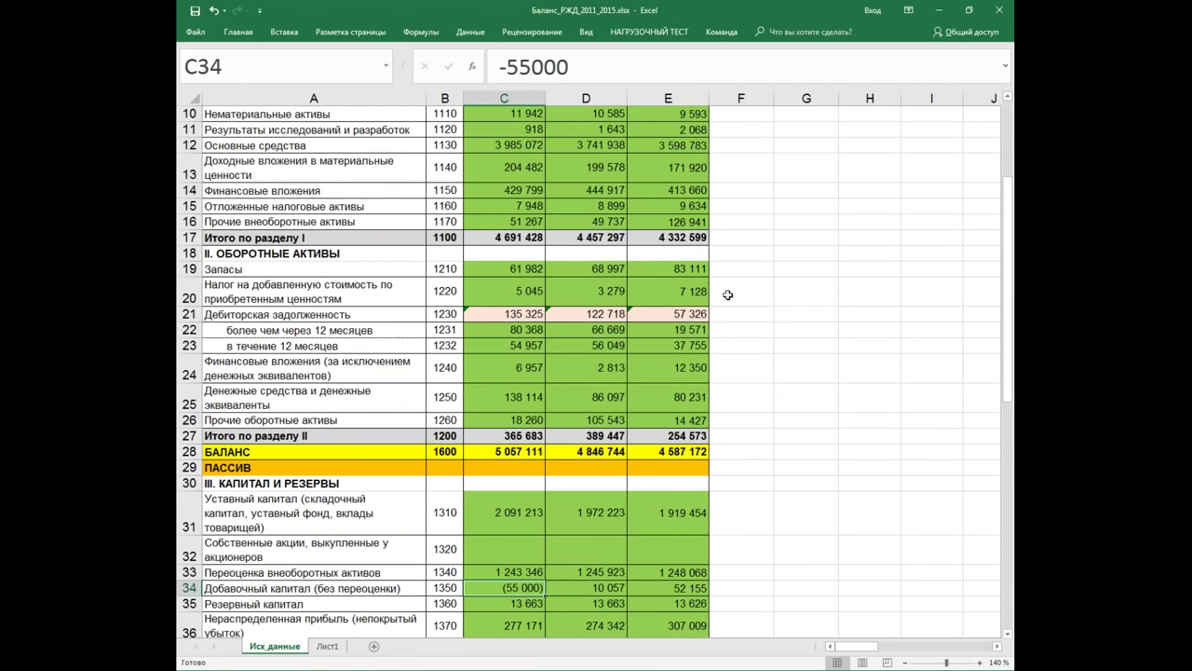
{"action": "left_click_drag", "start_coordinate": [493, 268], "coordinate": [689, 419]}
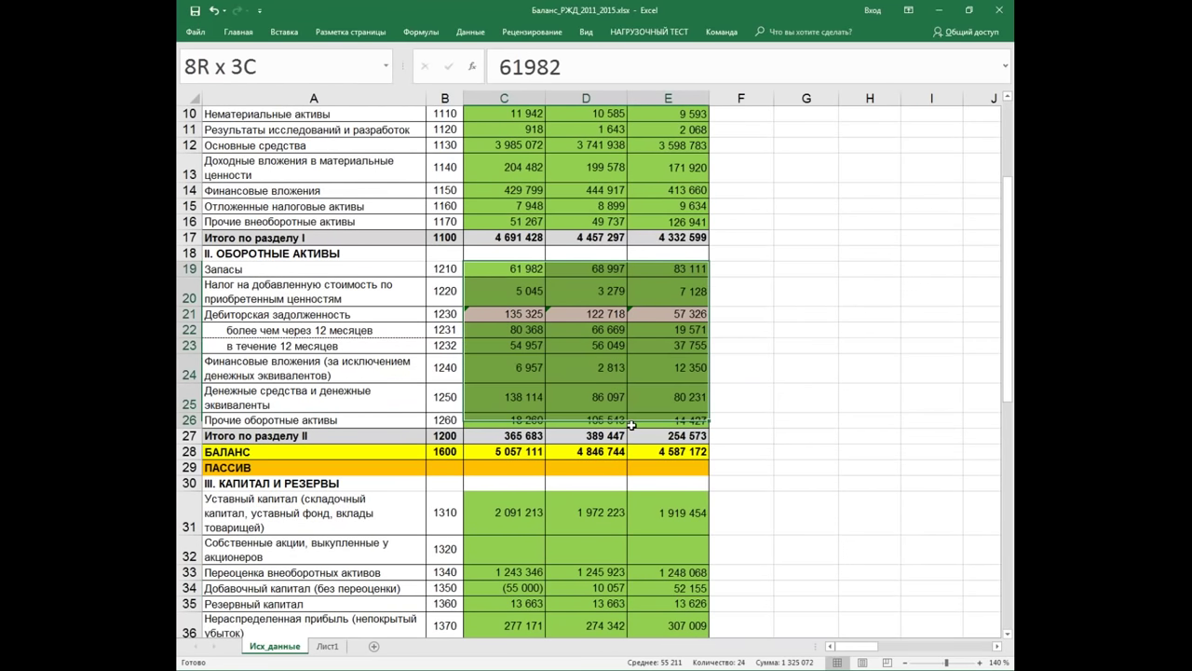
{"action": "left_click", "coordinate": [239, 33]}
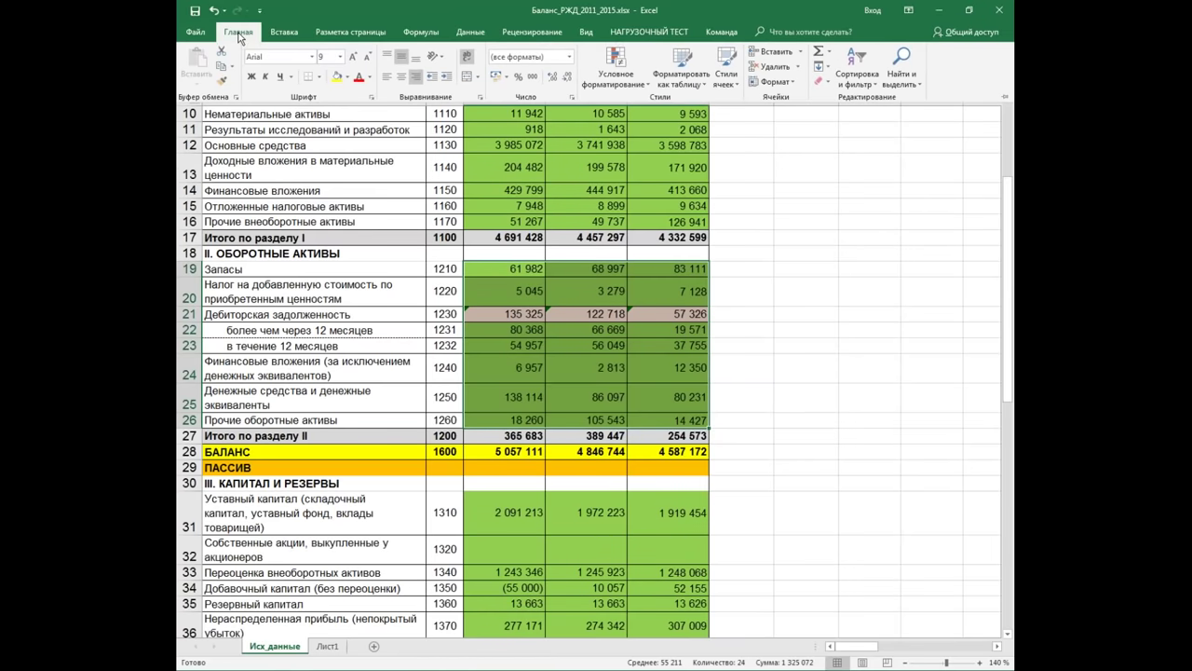
{"action": "left_click", "coordinate": [885, 303]}
{"action": "scroll", "coordinate": [782, 209], "scroll_direction": "up", "scroll_amount": 3}
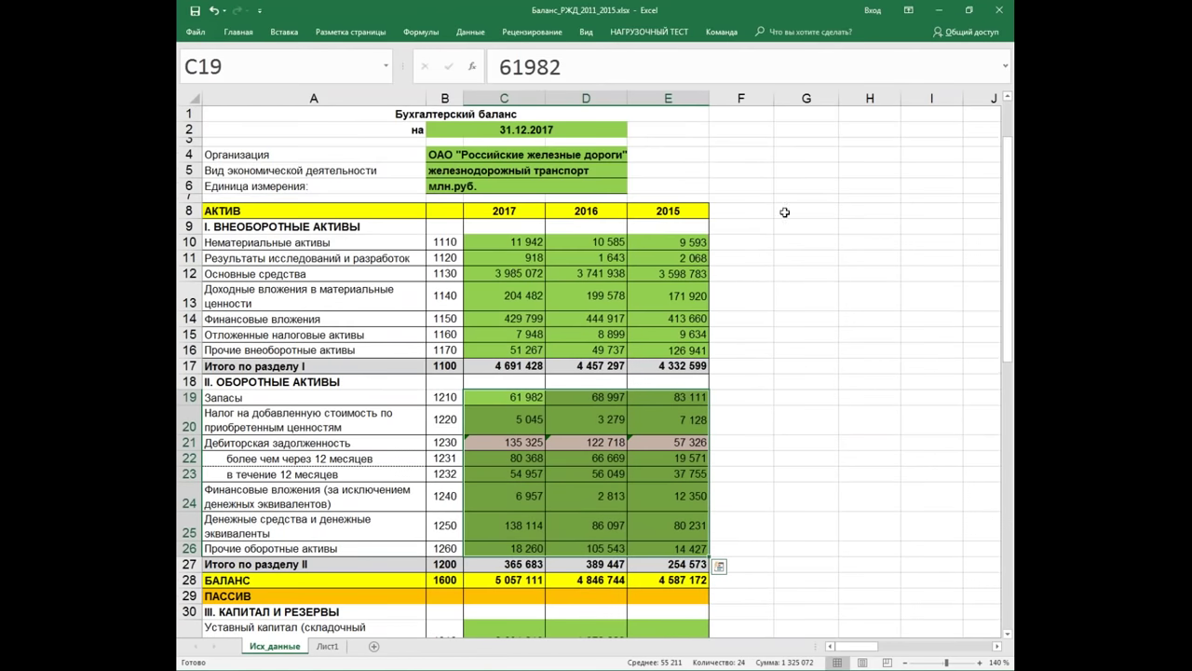
{"action": "mouse_move", "coordinate": [503, 242]}
{"action": "left_mouse_down"}
{"action": "mouse_move", "coordinate": [524, 317]}
{"action": "mouse_move", "coordinate": [684, 334]}
{"action": "left_mouse_up"}
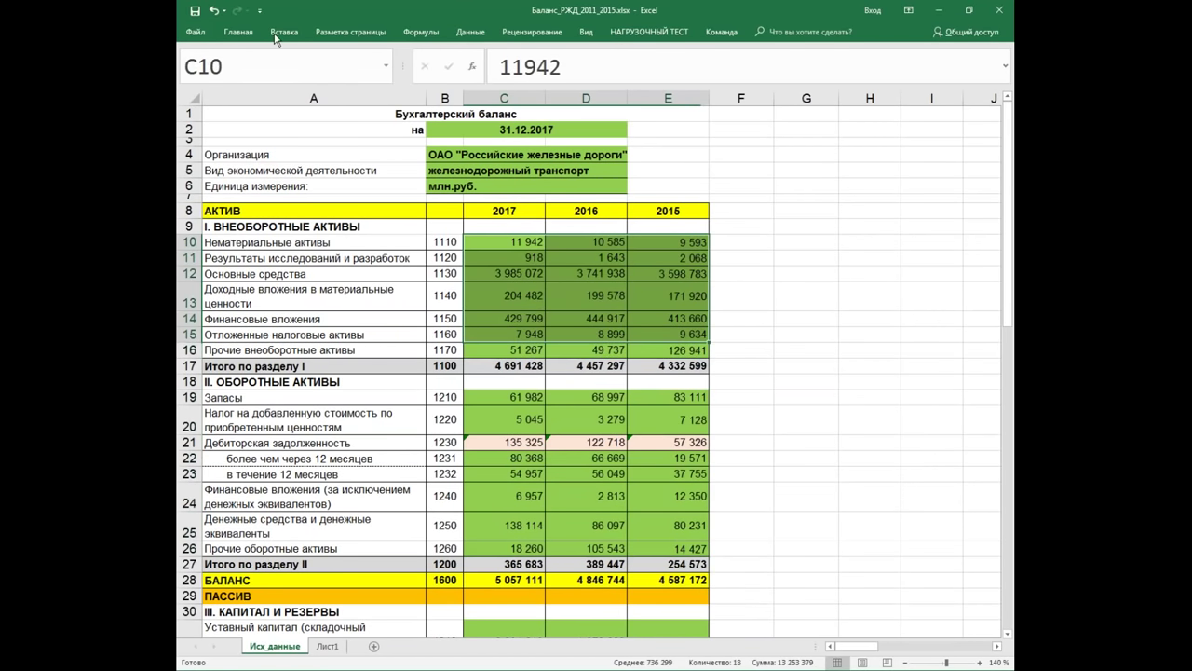
{"action": "left_click", "coordinate": [238, 32]}
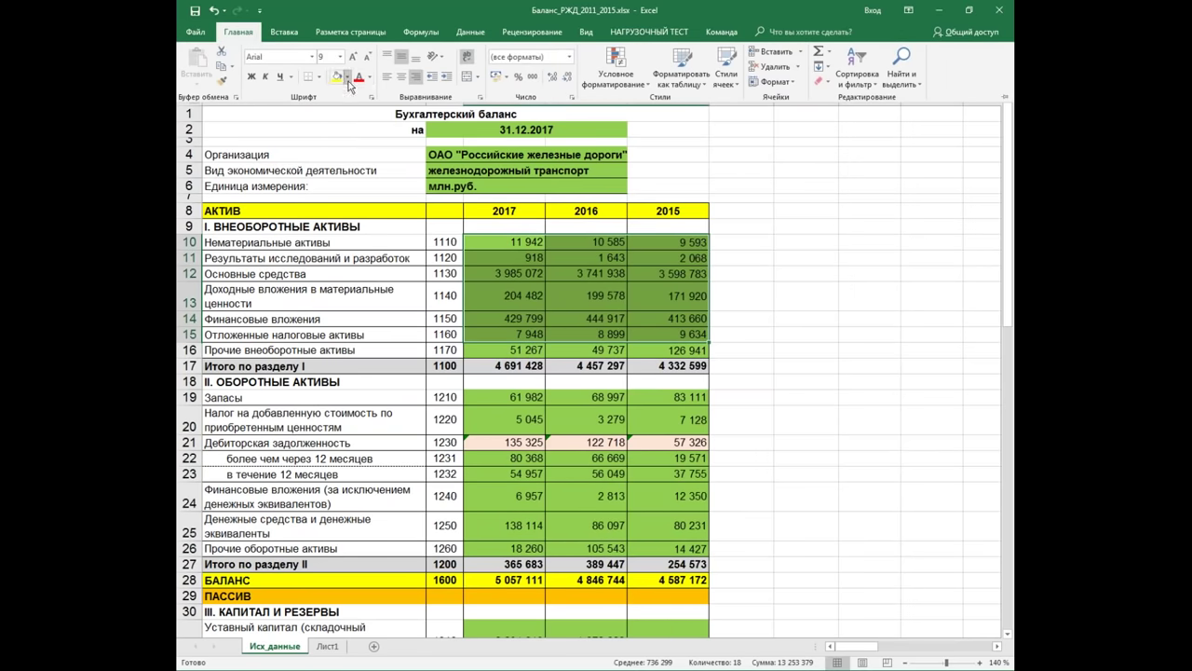
{"action": "left_click", "coordinate": [345, 77]}
{"action": "left_click", "coordinate": [356, 218]}
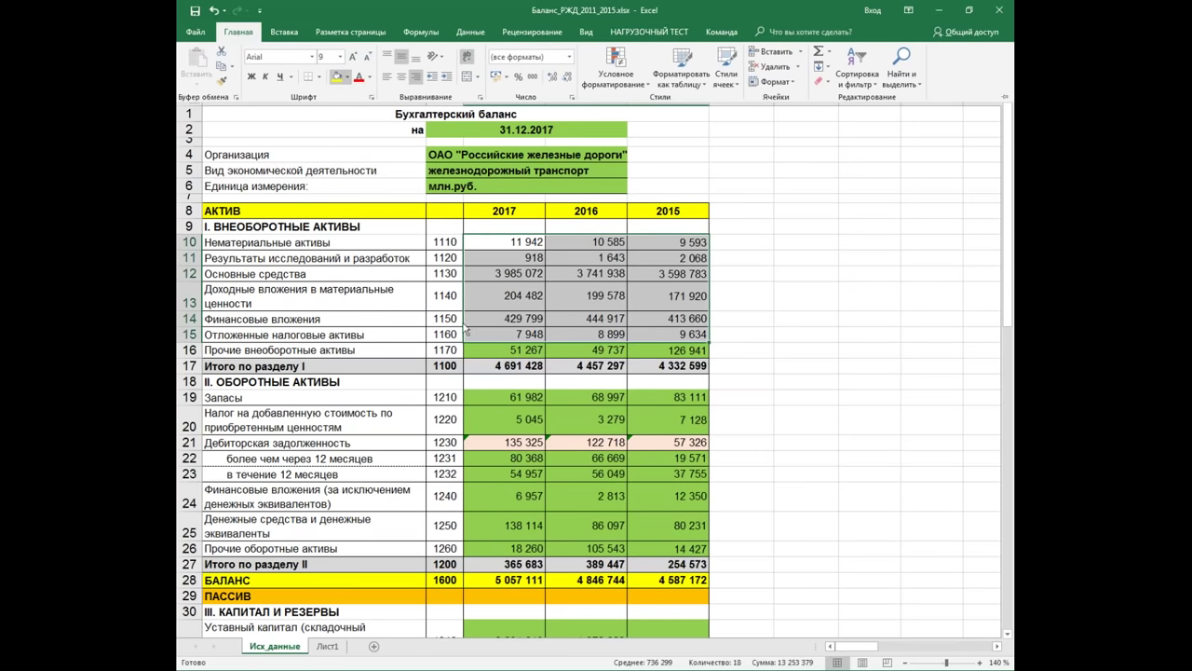
{"action": "left_click_drag", "start_coordinate": [487, 345], "coordinate": [685, 350]}
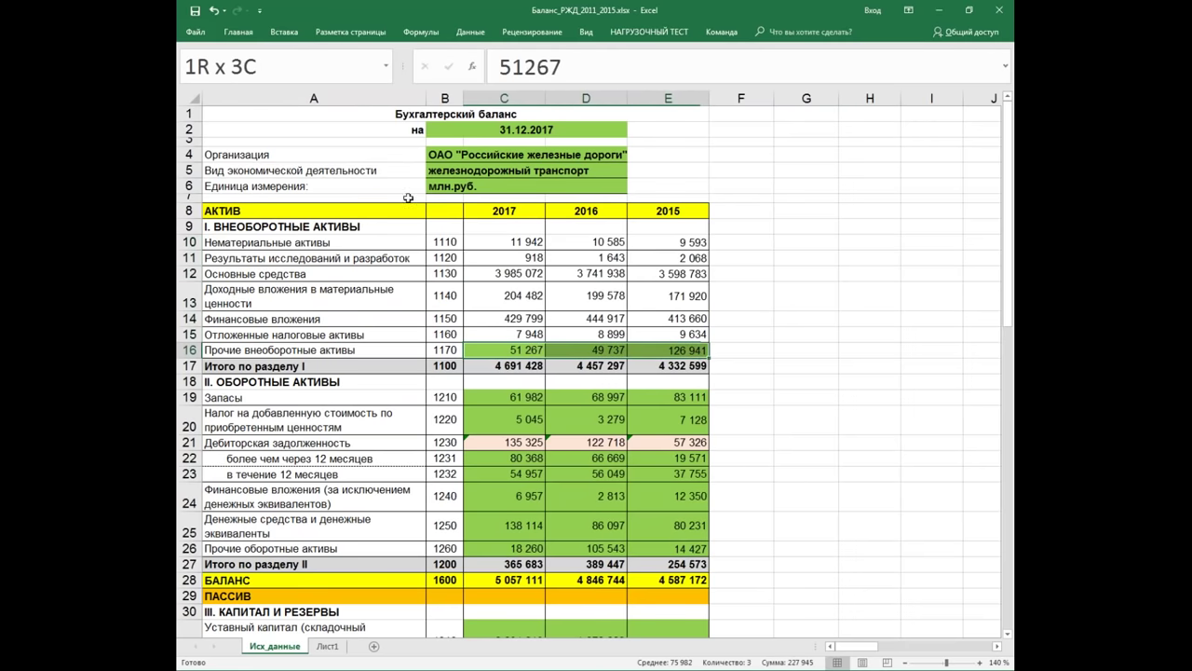
{"action": "left_click", "coordinate": [240, 32]}
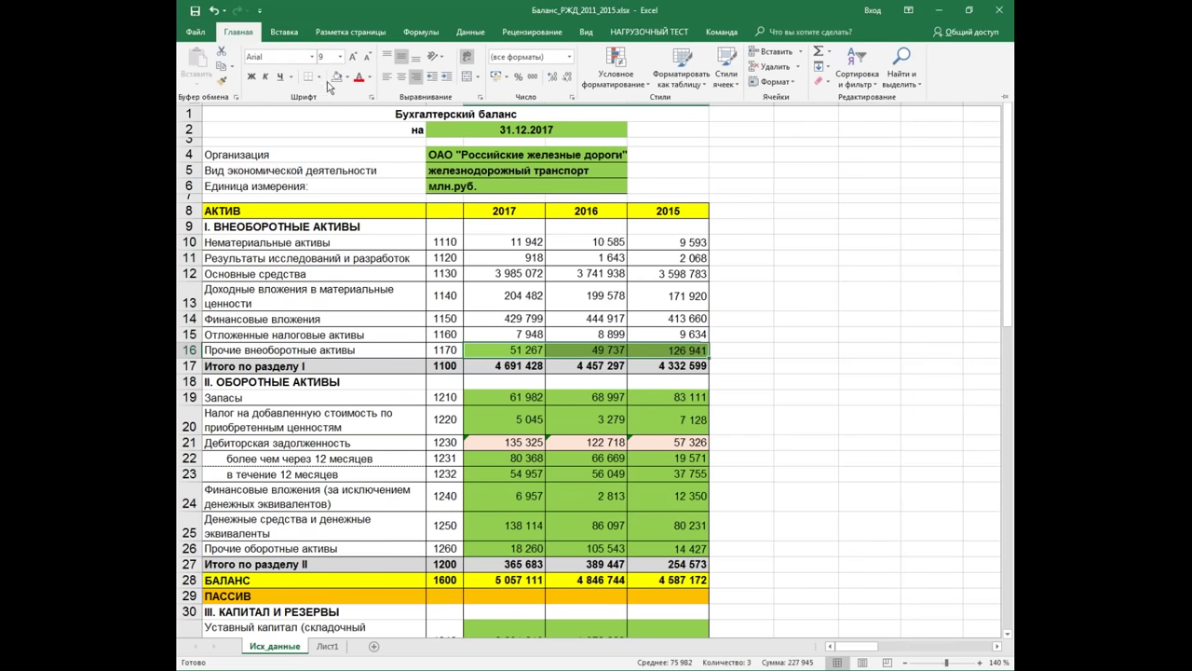
{"action": "left_click", "coordinate": [335, 78]}
Step: Review the row 17 and row 12 values, then select F10 for the difference formula
{"action": "left_click_drag", "start_coordinate": [505, 365], "coordinate": [674, 366]}
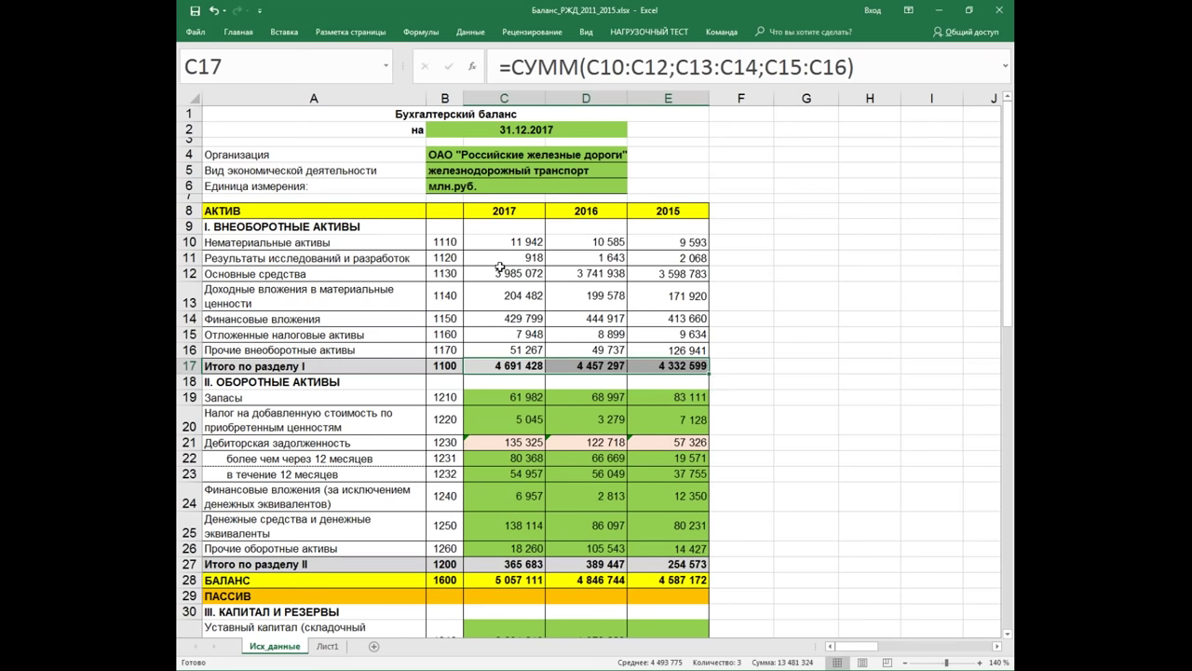
{"action": "left_click_drag", "start_coordinate": [501, 270], "coordinate": [648, 272]}
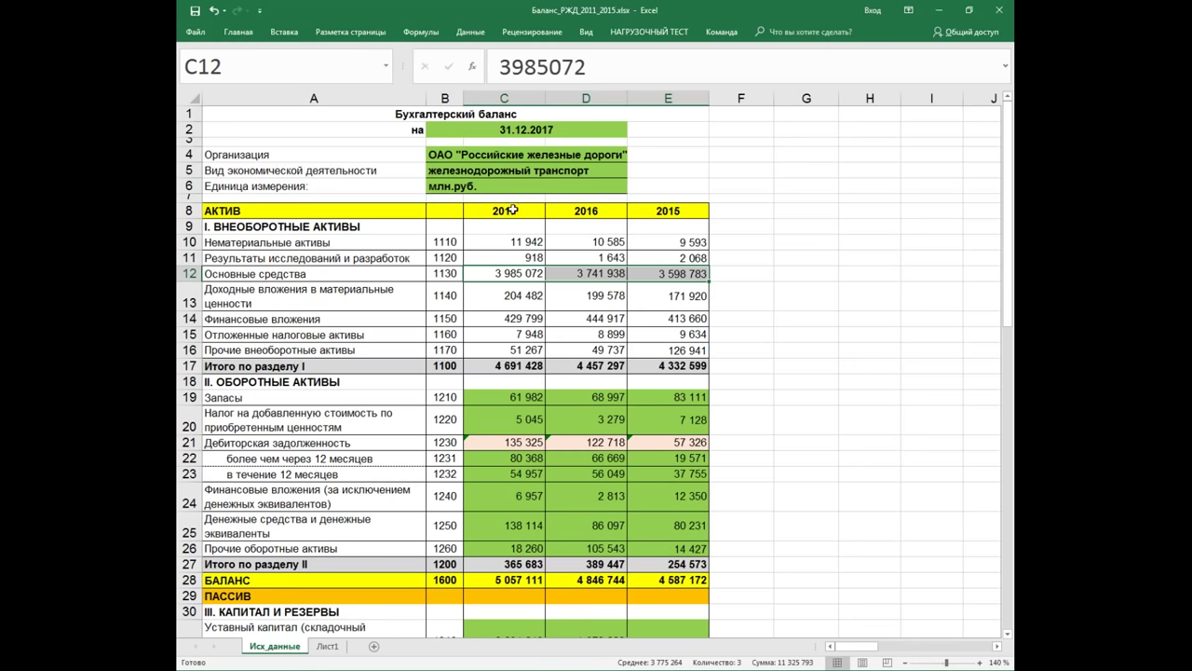
{"action": "left_click", "coordinate": [736, 241]}
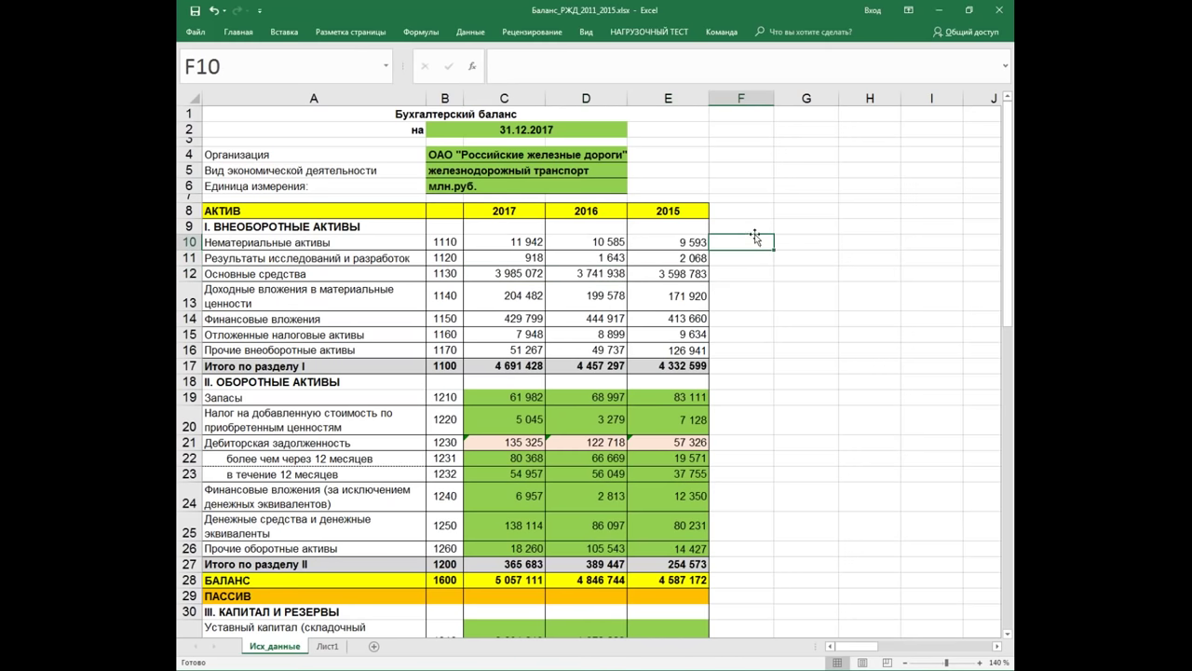
Step: Enter =C10-E10 in F10 and fill it down to F17 for the section I total
{"action": "type", "text": "="}
{"action": "left_click", "coordinate": [519, 241]}
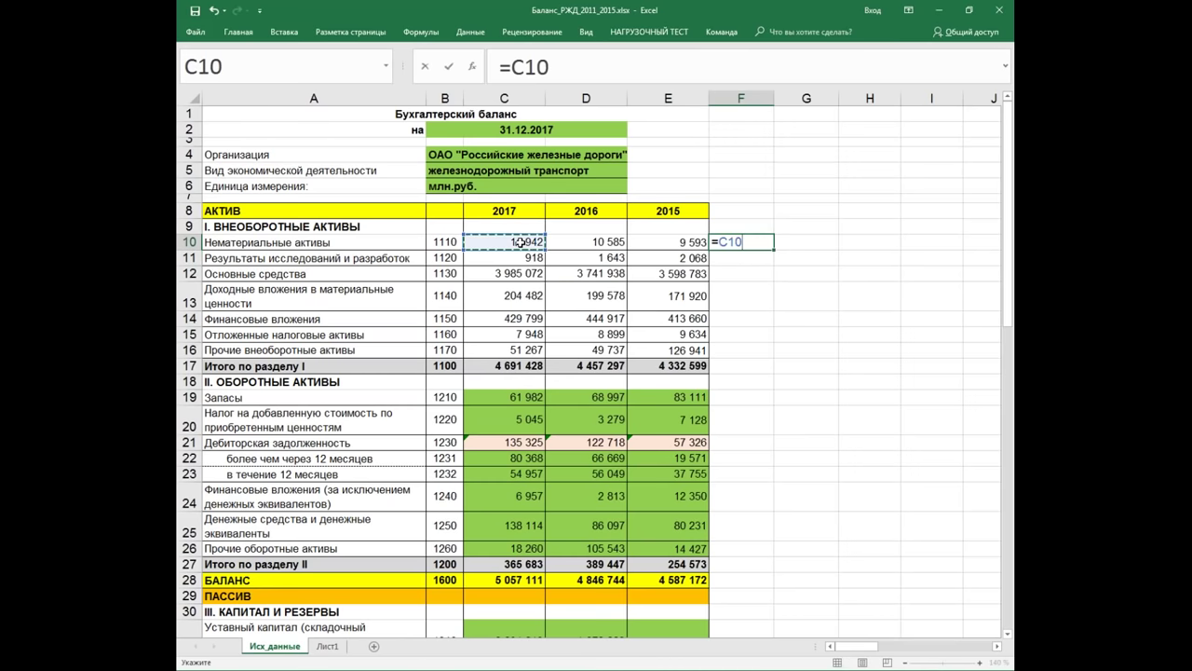
{"action": "type", "text": "-"}
{"action": "left_click", "coordinate": [652, 241]}
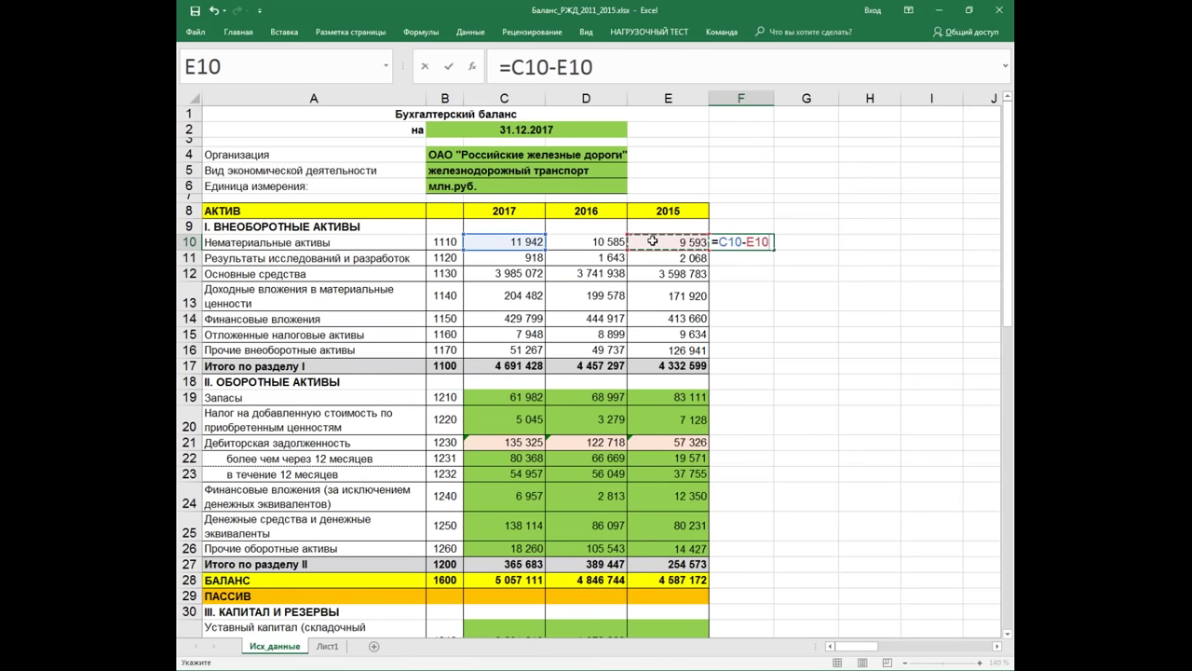
{"action": "key", "text": "BackSpace"}
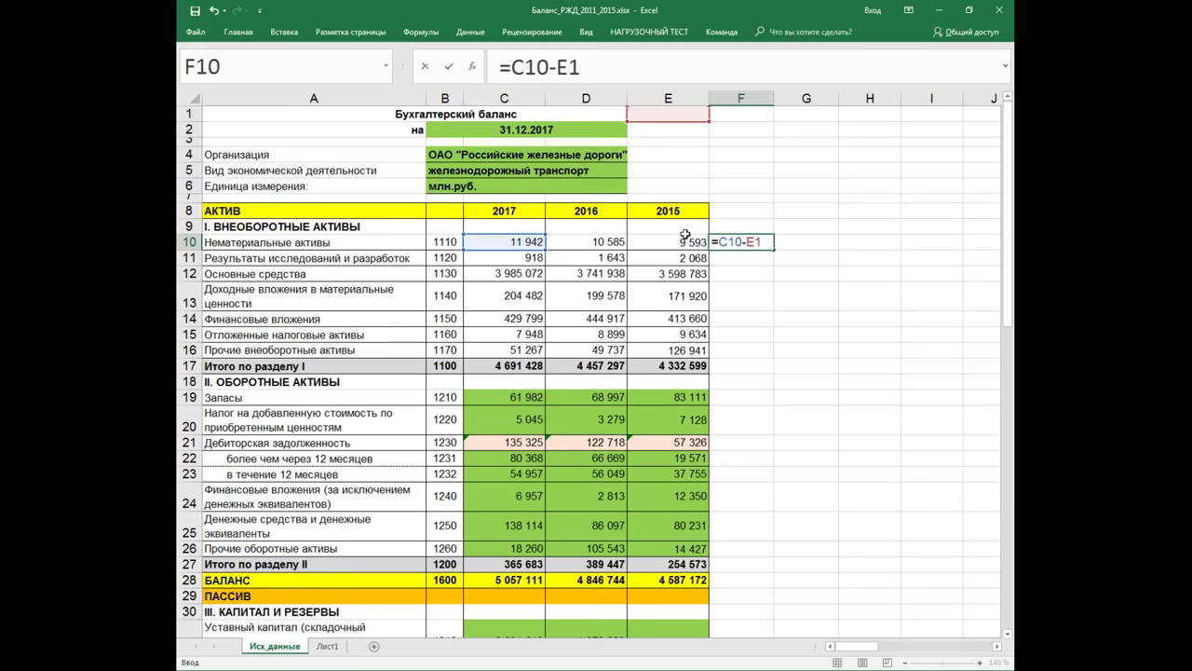
{"action": "left_click", "coordinate": [667, 241]}
{"action": "left_click", "coordinate": [736, 241]}
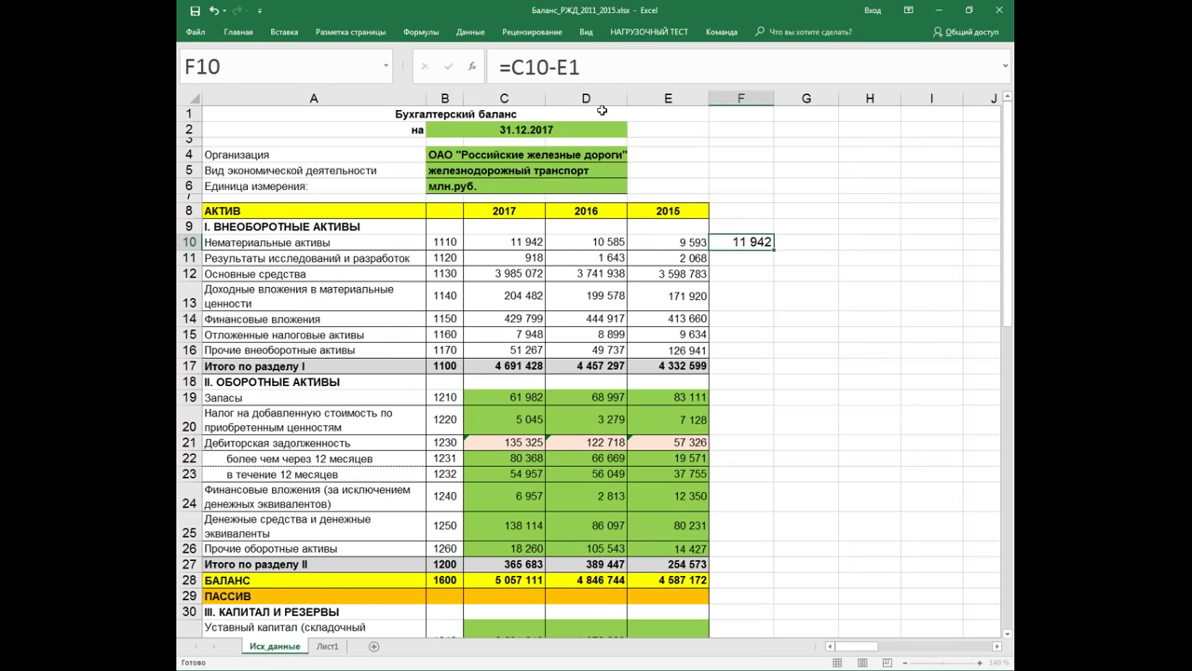
{"action": "left_click", "coordinate": [602, 65]}
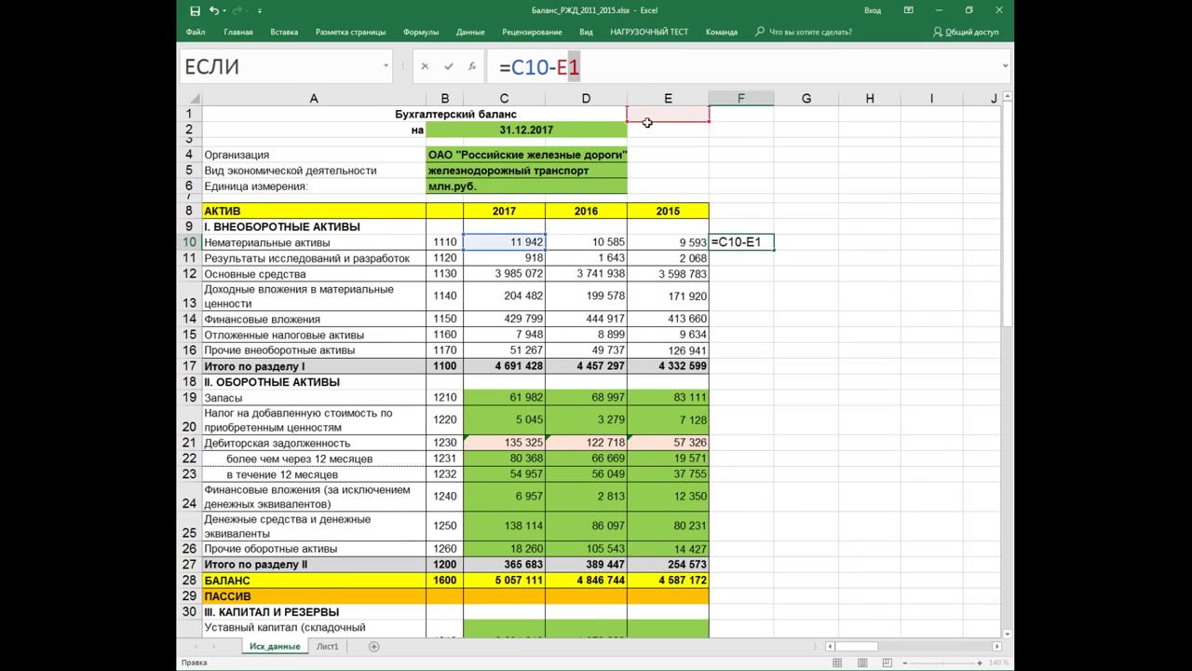
{"action": "left_click", "coordinate": [656, 251]}
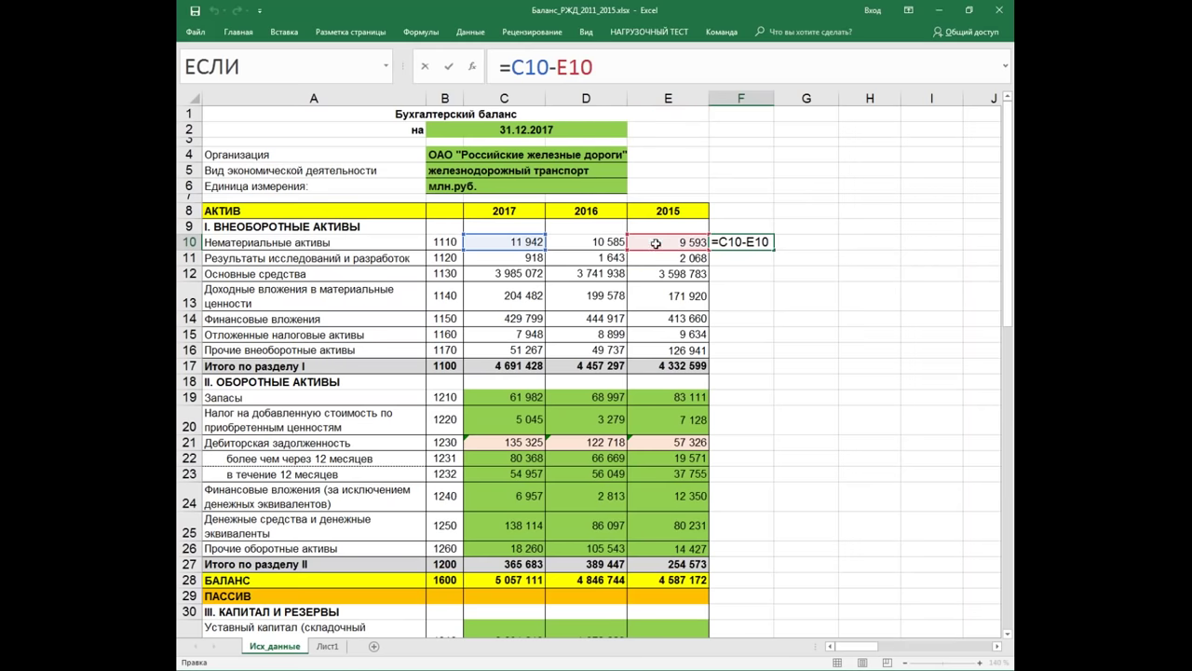
{"action": "key", "text": "Return"}
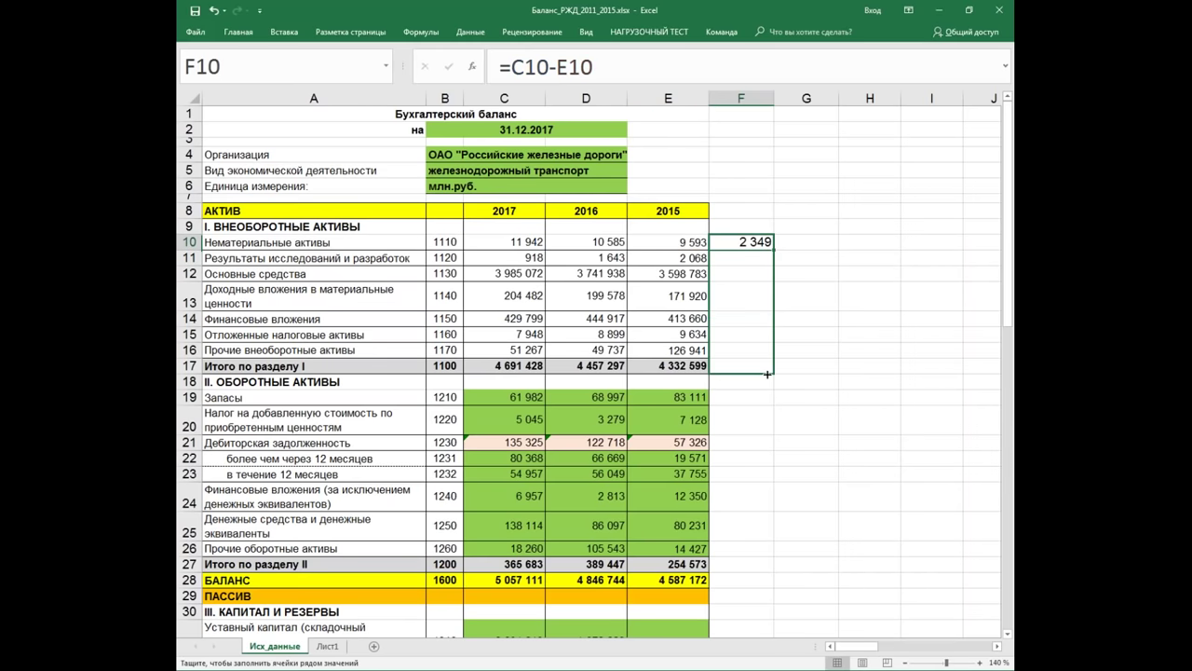
{"action": "left_click_drag", "start_coordinate": [773, 248], "coordinate": [773, 369]}
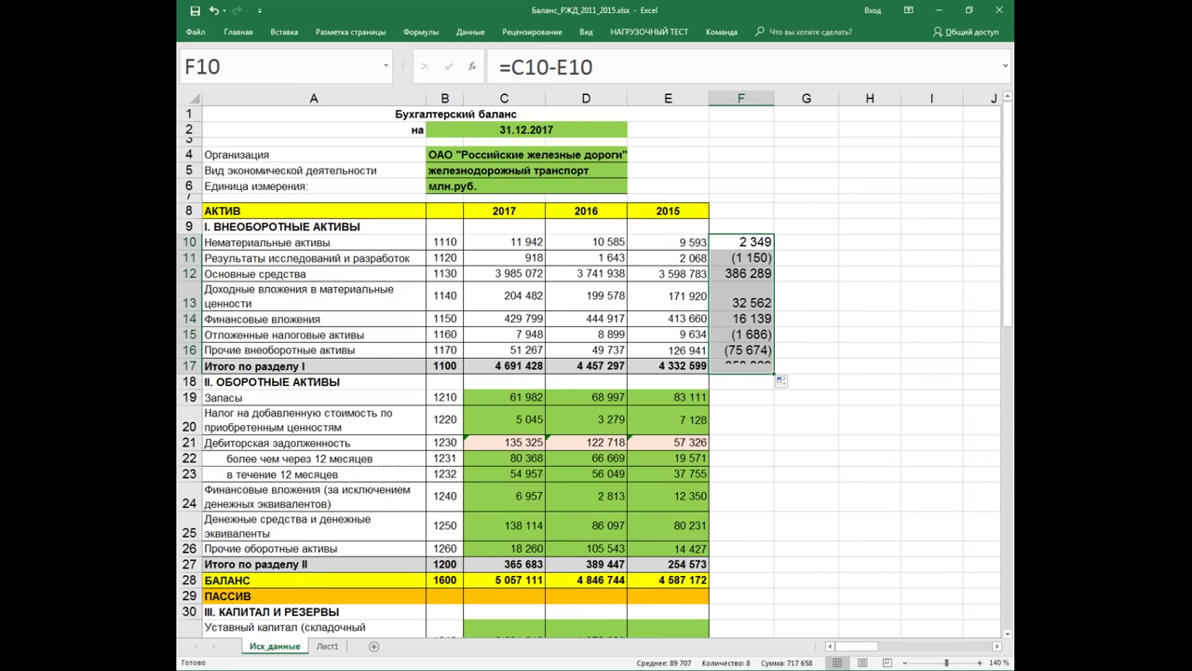
{"action": "left_click", "coordinate": [755, 368]}
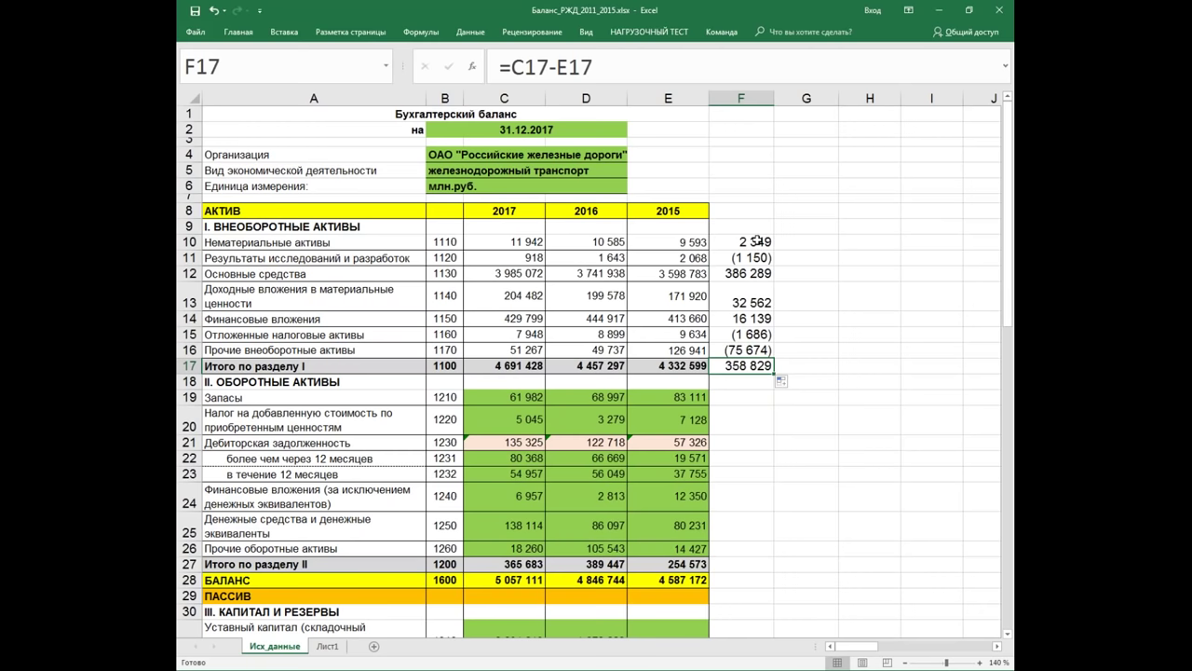
Step: Apply a Top 2 Items rule to F10:F16 with light red fill and dark red text
{"action": "left_click_drag", "start_coordinate": [759, 240], "coordinate": [752, 348]}
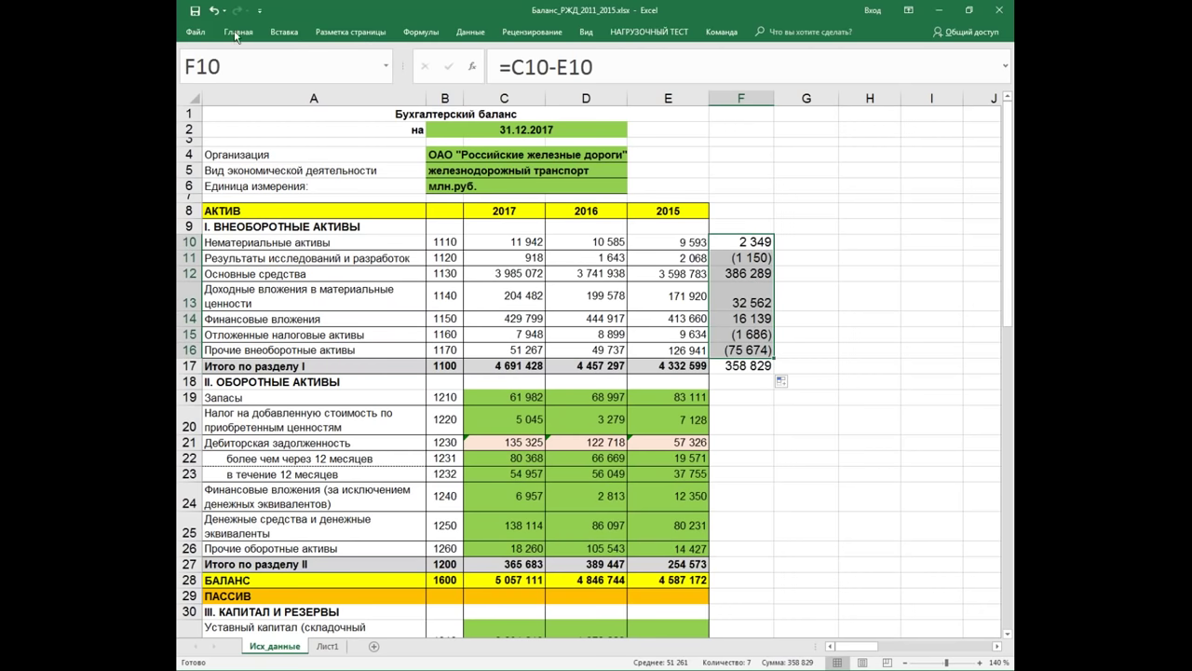
{"action": "left_click", "coordinate": [239, 31]}
{"action": "left_click", "coordinate": [610, 75]}
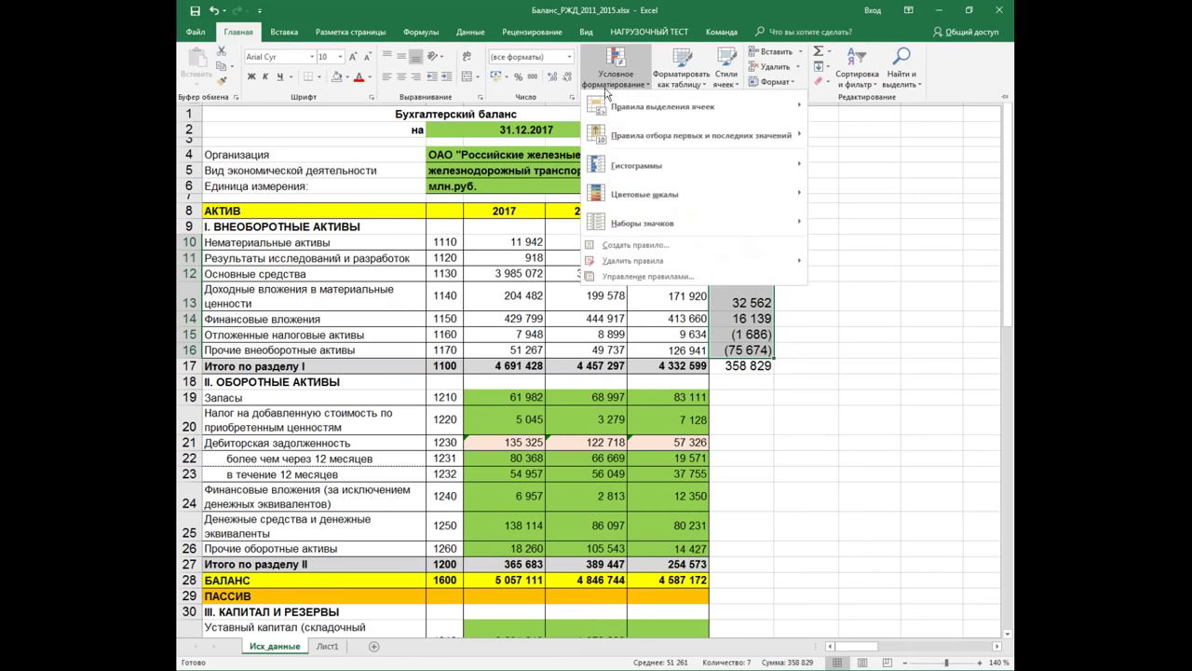
{"action": "mouse_move", "coordinate": [692, 135]}
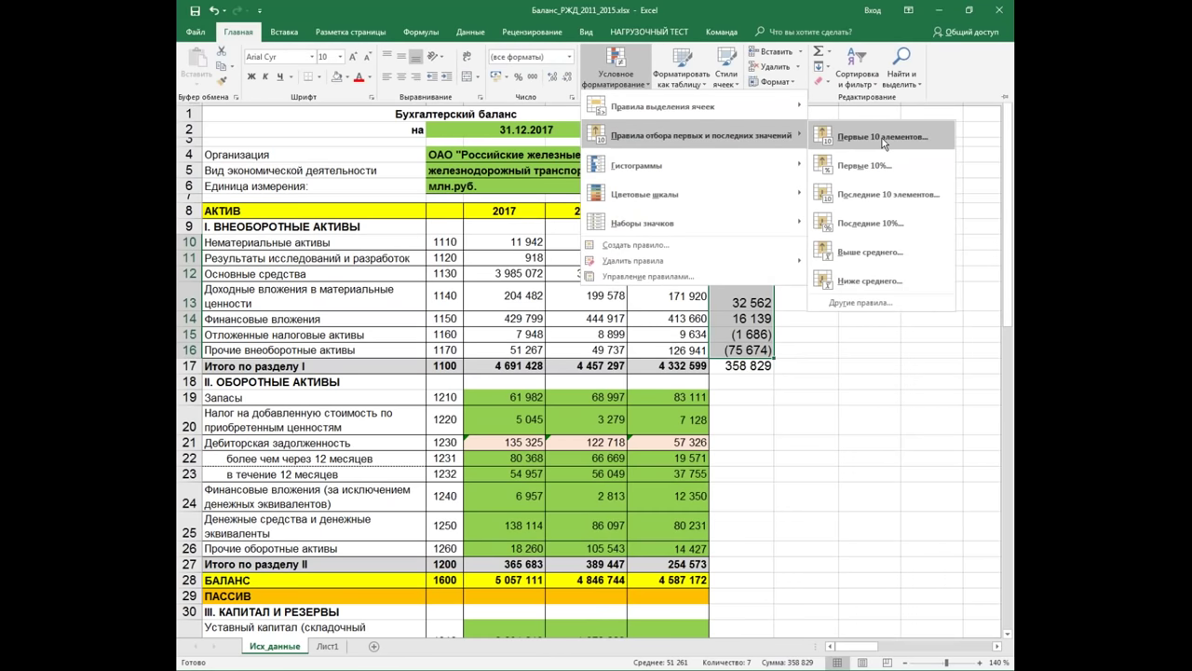
{"action": "left_click", "coordinate": [882, 138]}
{"action": "left_click", "coordinate": [568, 262]}
{"action": "left_click", "coordinate": [568, 264]}
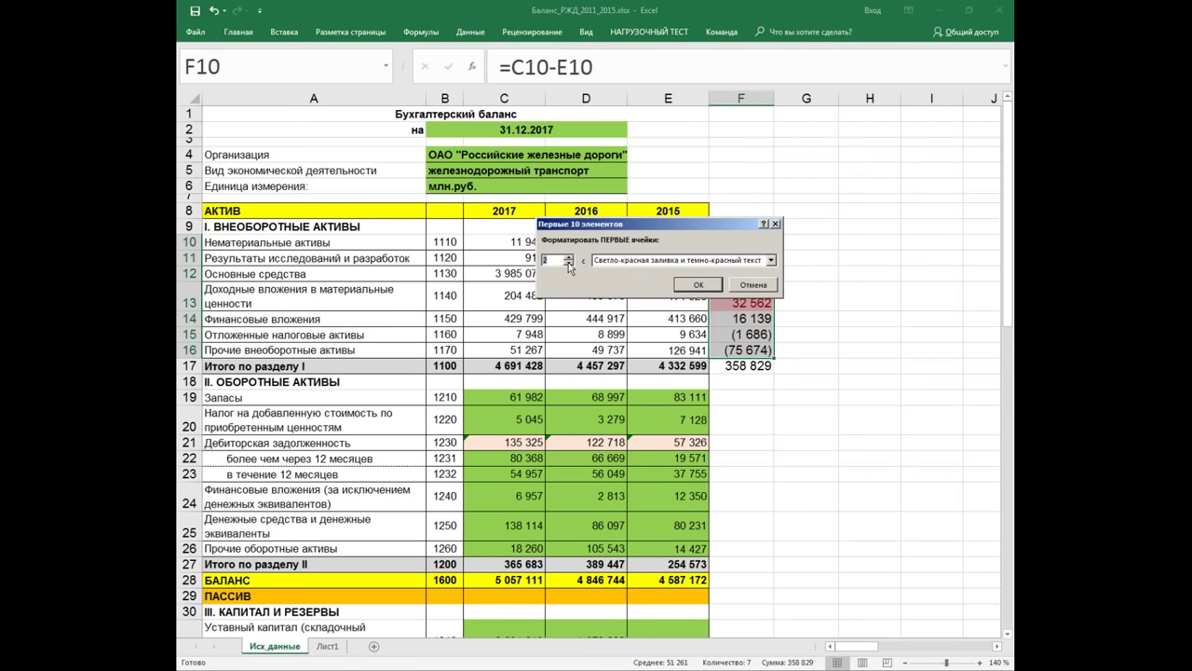
{"action": "left_click", "coordinate": [700, 284]}
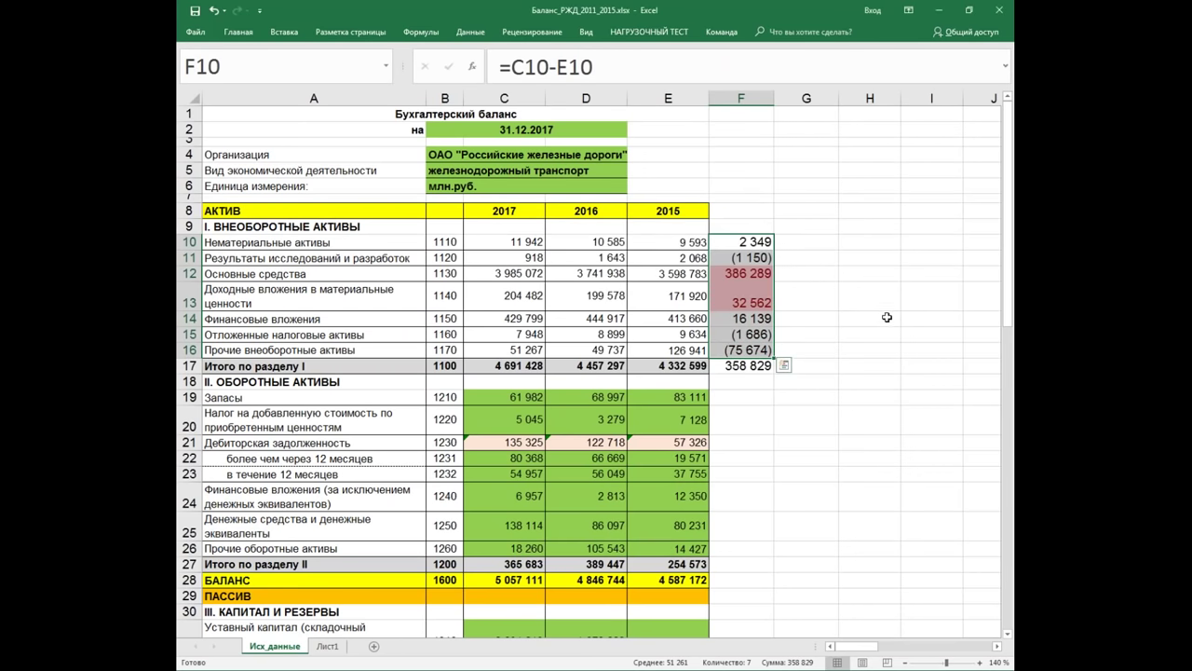
{"action": "left_click", "coordinate": [887, 318]}
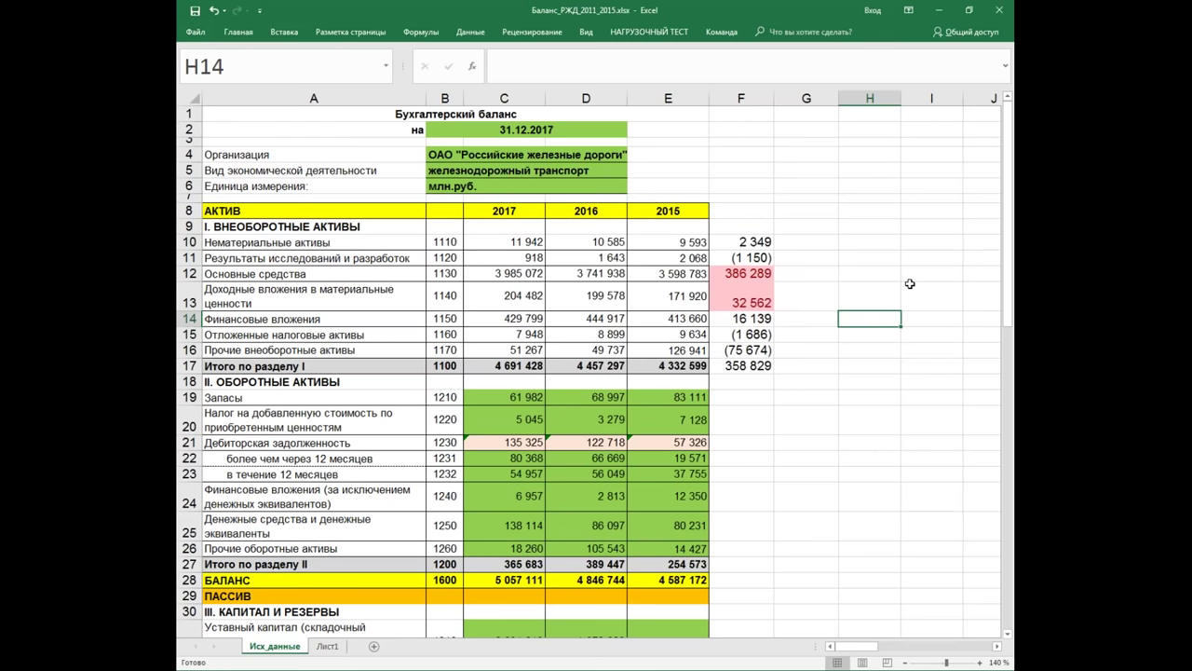
Step: Test the rule by prefixing the 2017 value in C13 with 12 and widening column F
{"action": "left_click", "coordinate": [751, 273]}
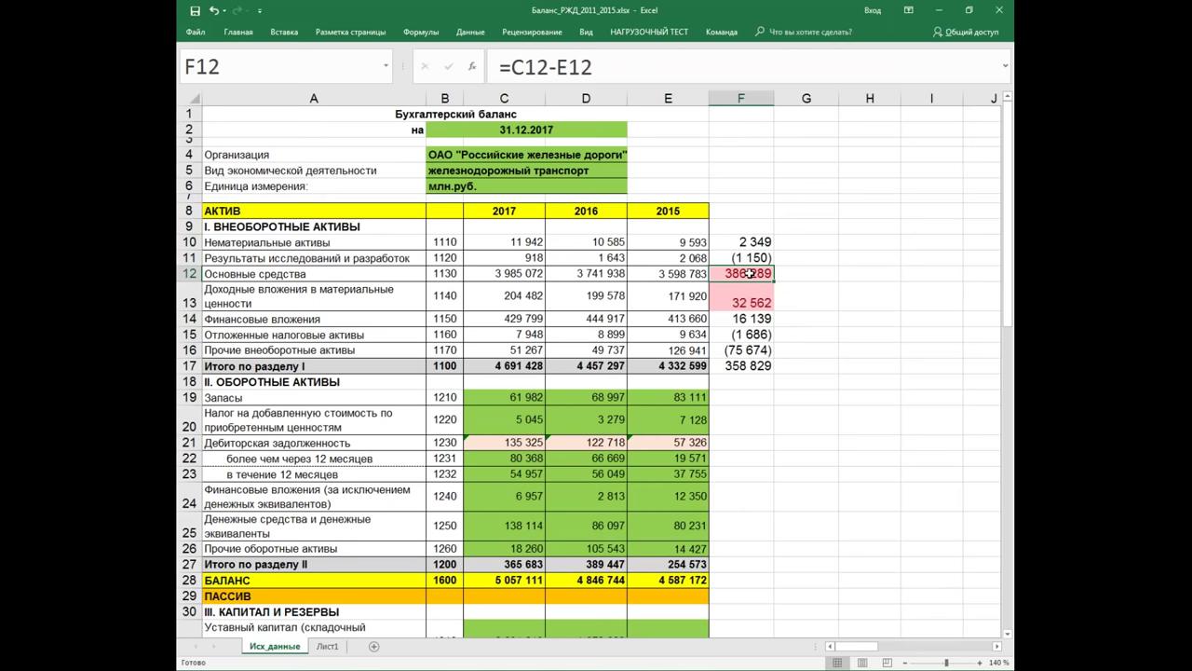
{"action": "left_click", "coordinate": [752, 298]}
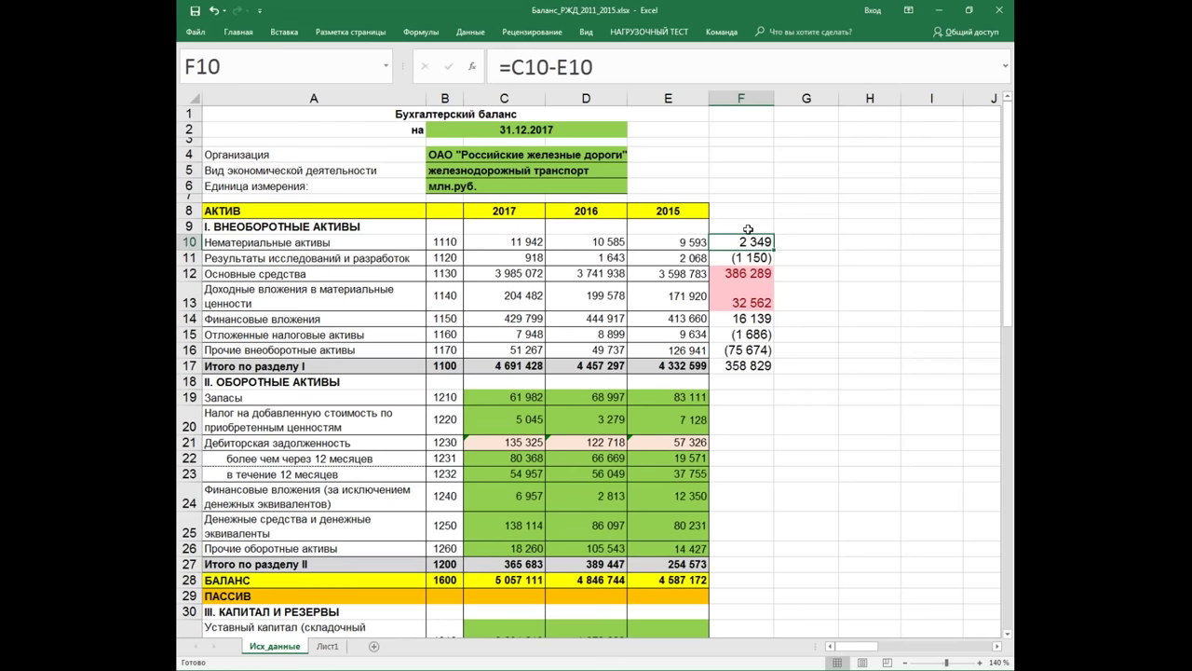
{"action": "left_click", "coordinate": [514, 295]}
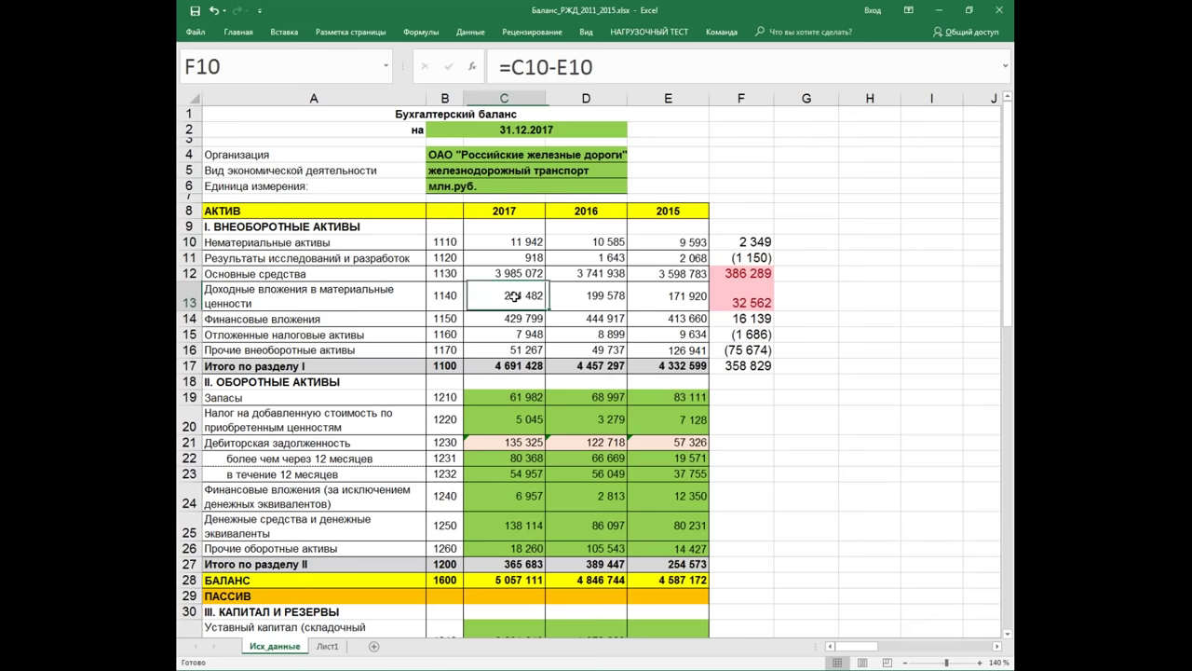
{"action": "left_click", "coordinate": [501, 67]}
{"action": "type", "text": "12"}
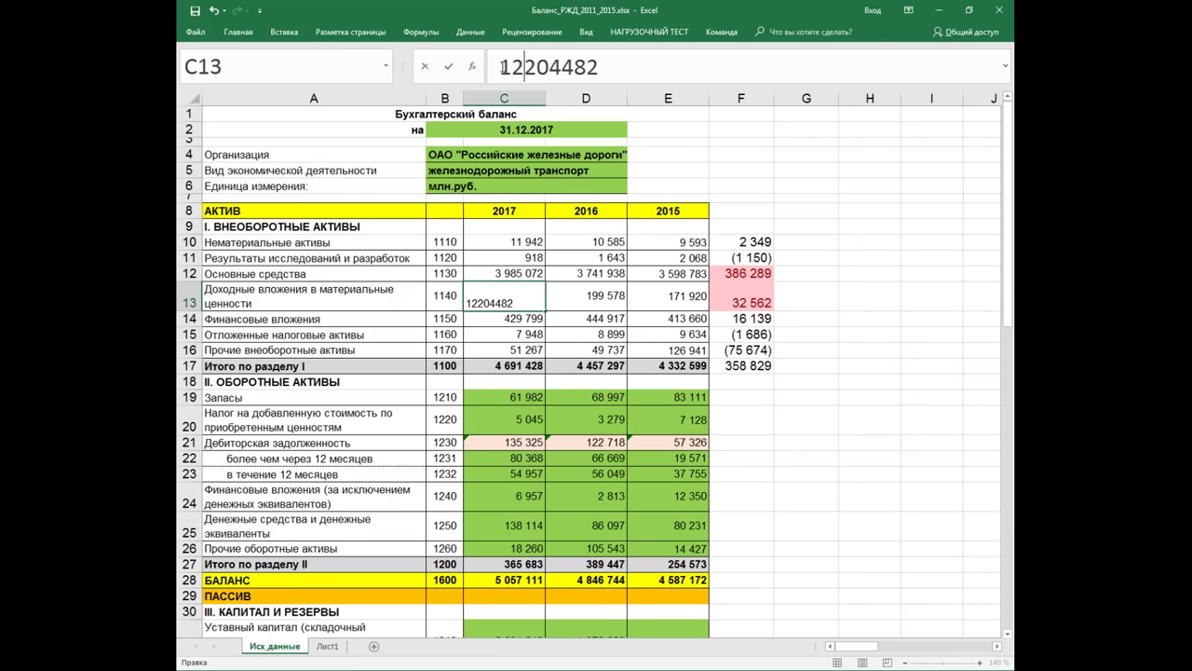
{"action": "key", "text": "Return"}
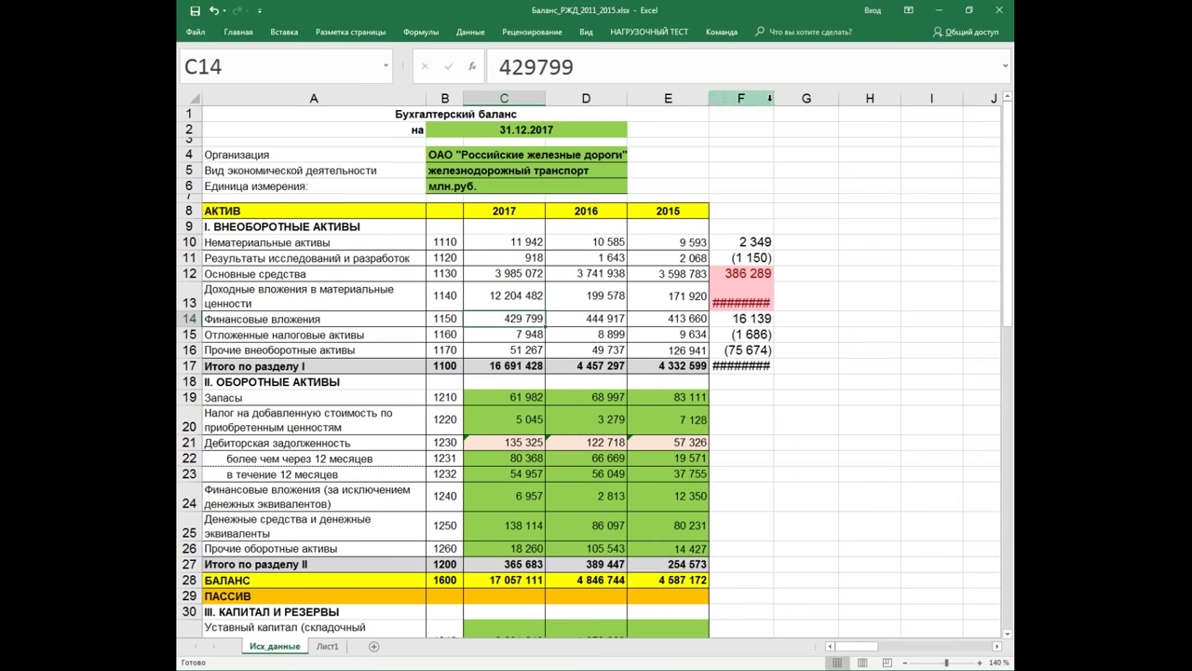
{"action": "double_click", "coordinate": [773, 98]}
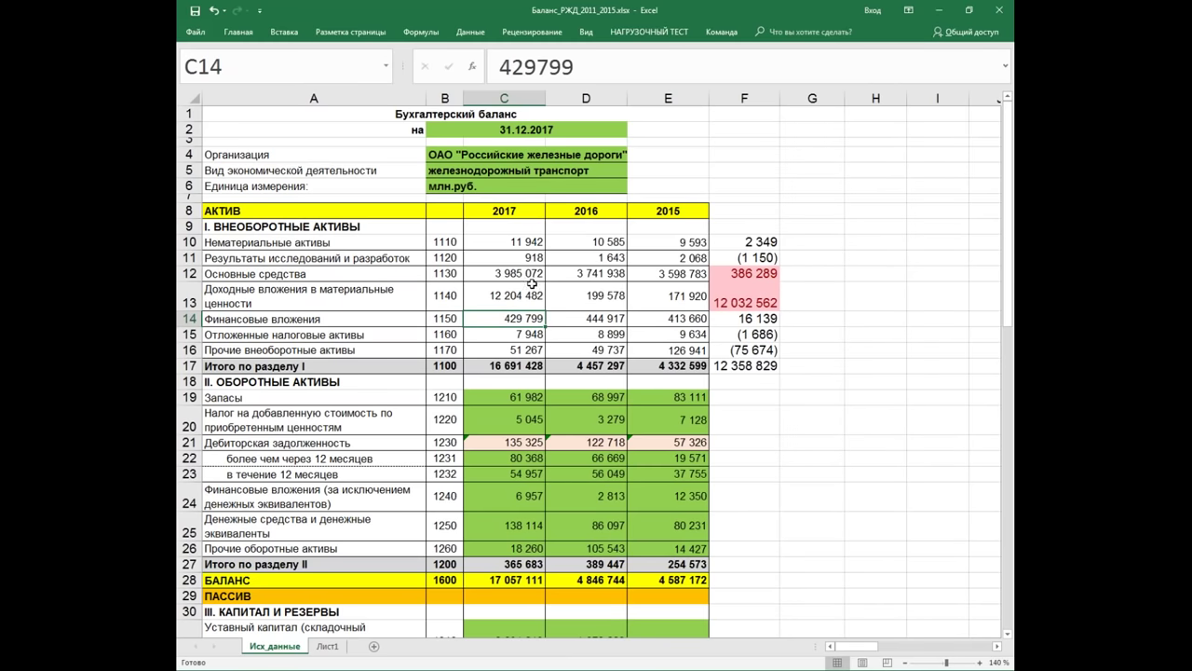
Step: Undo the C13 test and instead prefix the 2017 value in C15 with 10000
{"action": "left_click", "coordinate": [214, 11]}
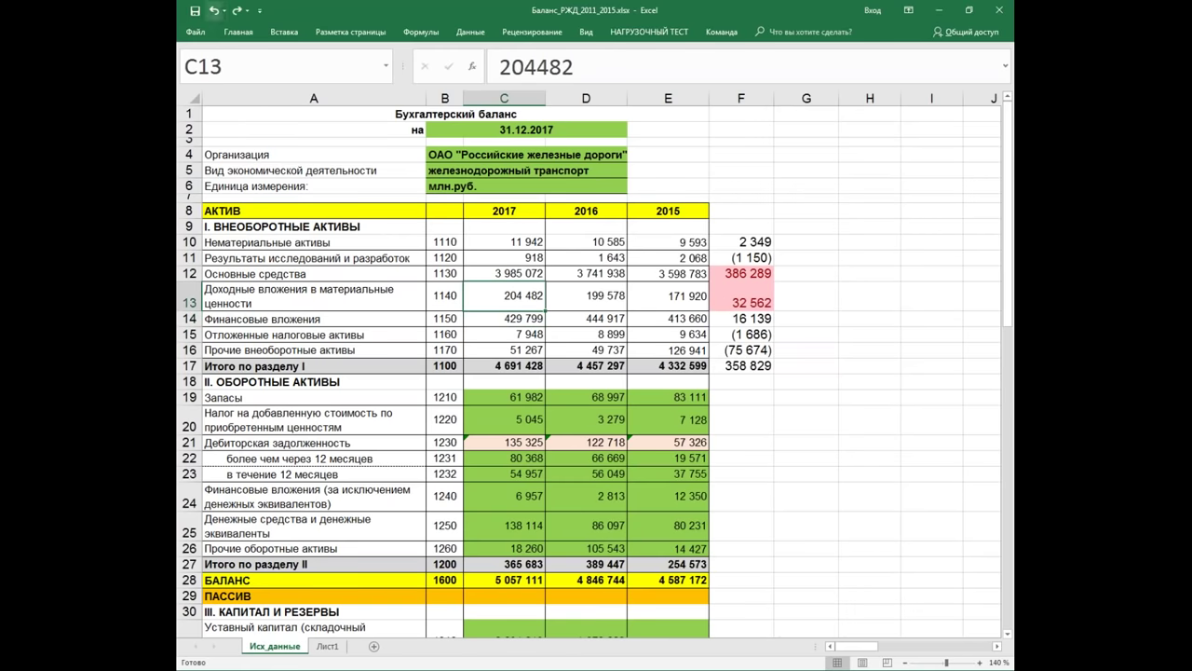
{"action": "left_click", "coordinate": [501, 333]}
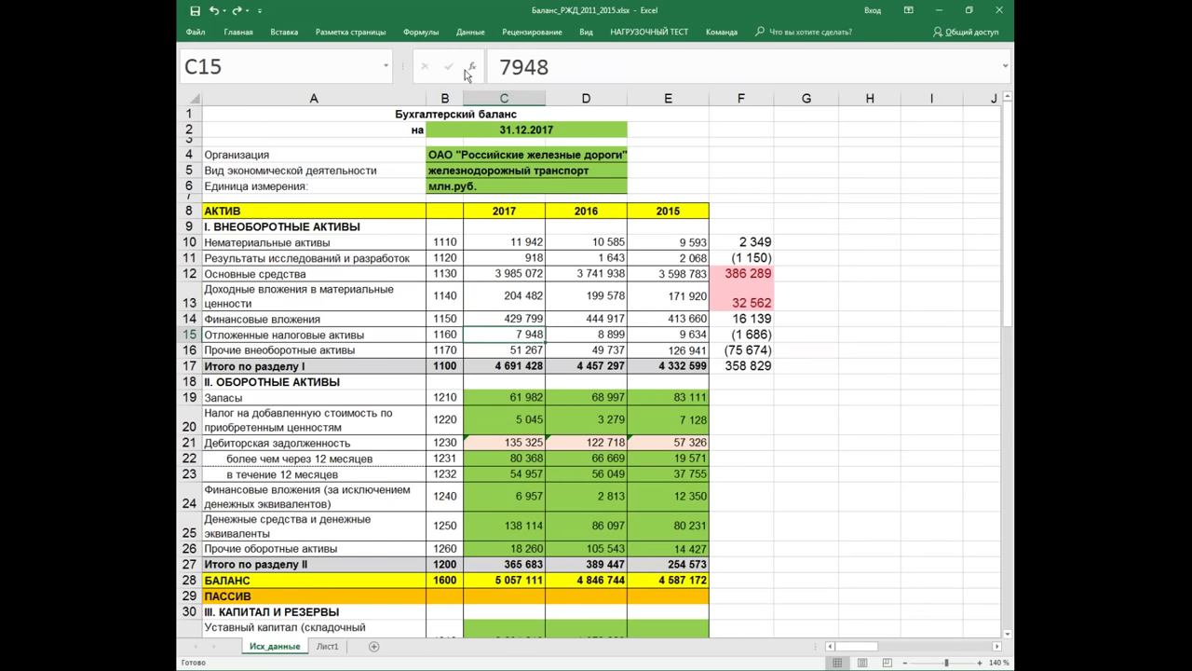
{"action": "left_click", "coordinate": [496, 59]}
{"action": "type", "text": "10"}
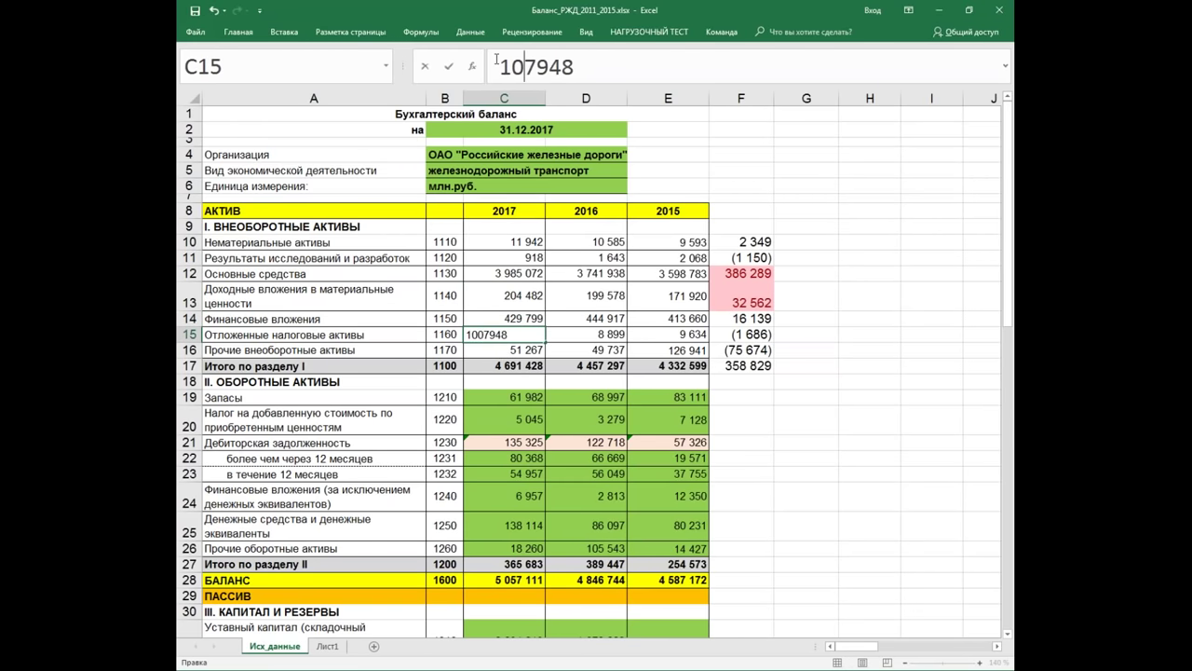
{"action": "type", "text": "000"}
{"action": "key", "text": "Return"}
{"action": "left_click_drag", "start_coordinate": [772, 95], "coordinate": [785, 96]}
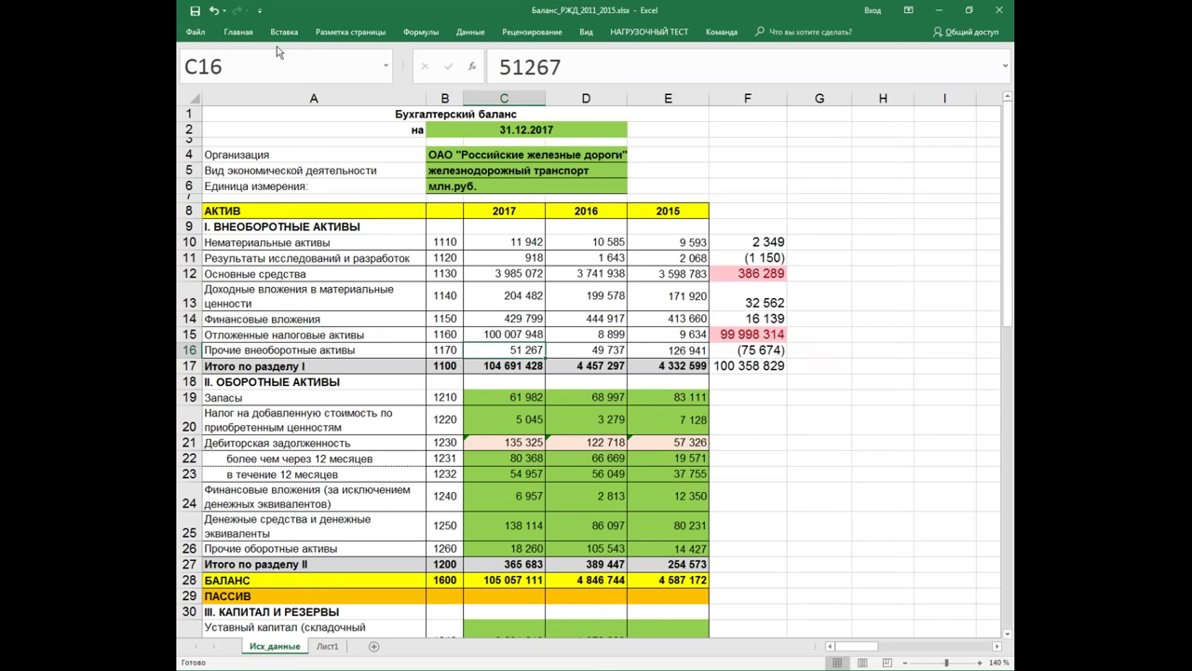
Step: Undo everything back to an empty column F, removing the differences and top-2 highlighting
{"action": "left_click", "coordinate": [214, 13]}
{"action": "left_click", "coordinate": [213, 14]}
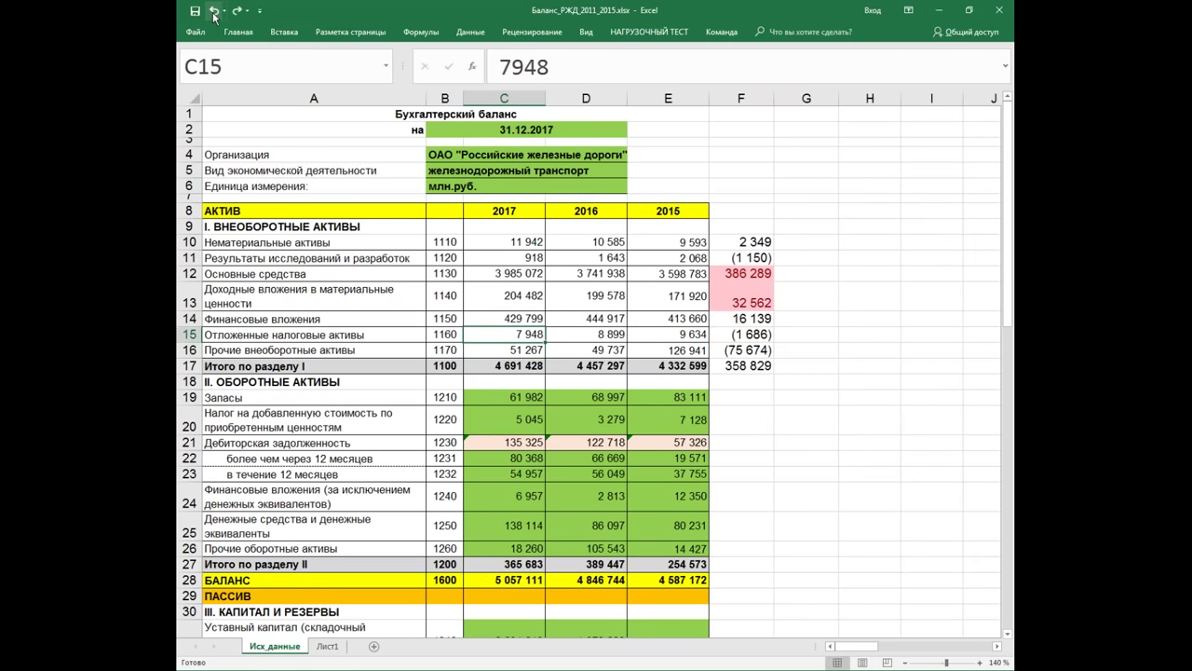
{"action": "left_click", "coordinate": [214, 13]}
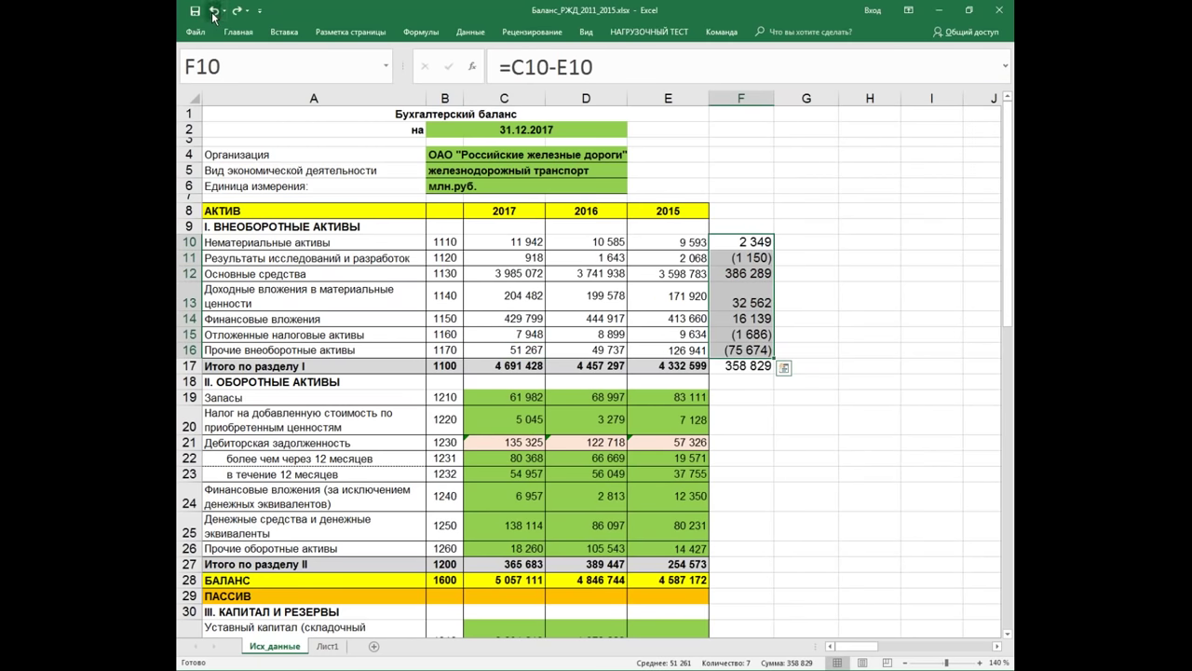
{"action": "left_click", "coordinate": [213, 13]}
{"action": "left_click", "coordinate": [213, 13]}
{"action": "left_click", "coordinate": [214, 13]}
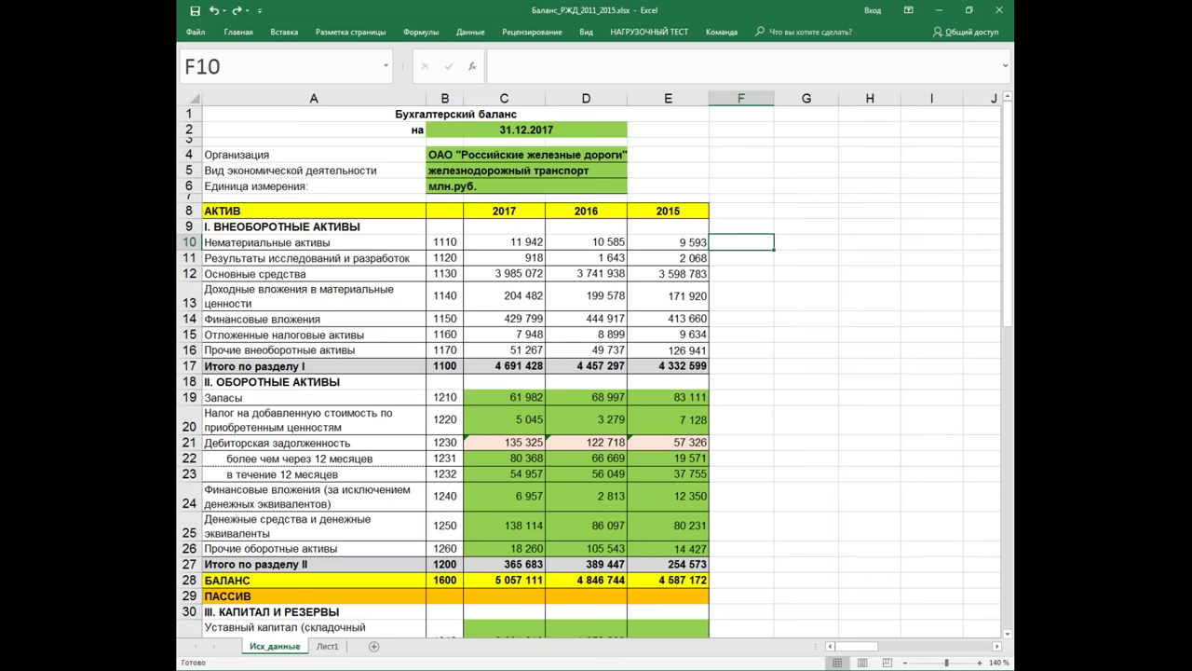
{"action": "key", "text": "alt+Tab"}
Step: Show the third bullet, then advance to slide 7, «Ближайшие группы курса «Анализ финансового состояния»:»
{"action": "left_click", "coordinate": [804, 289]}
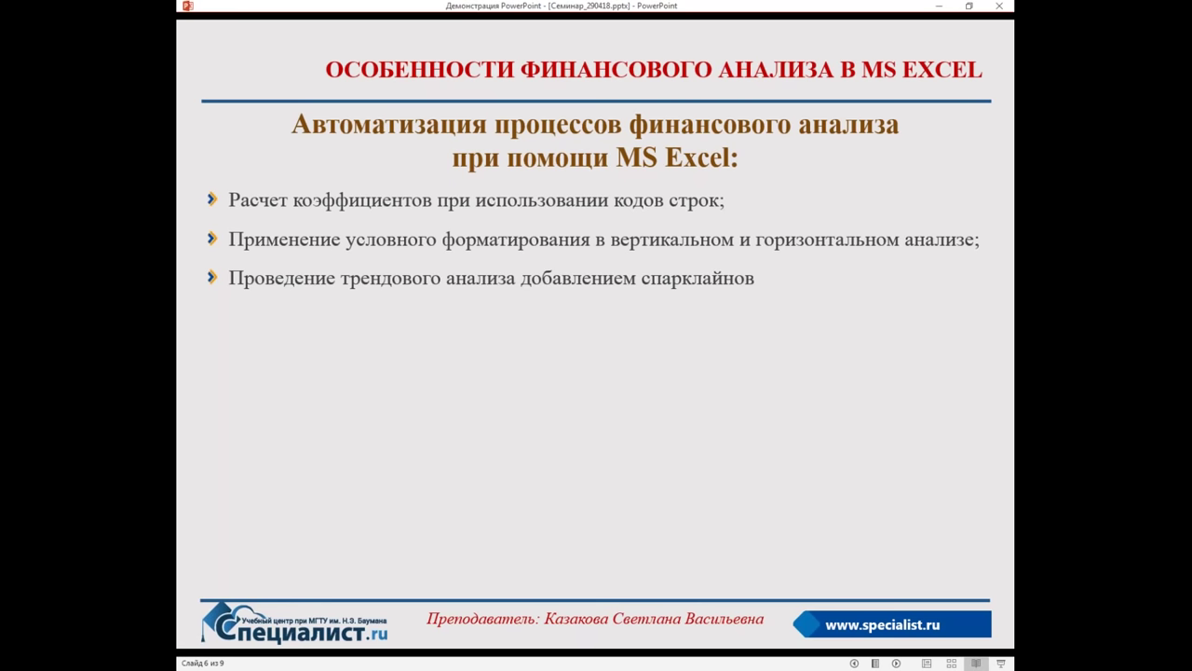
{"action": "key", "text": "Right"}
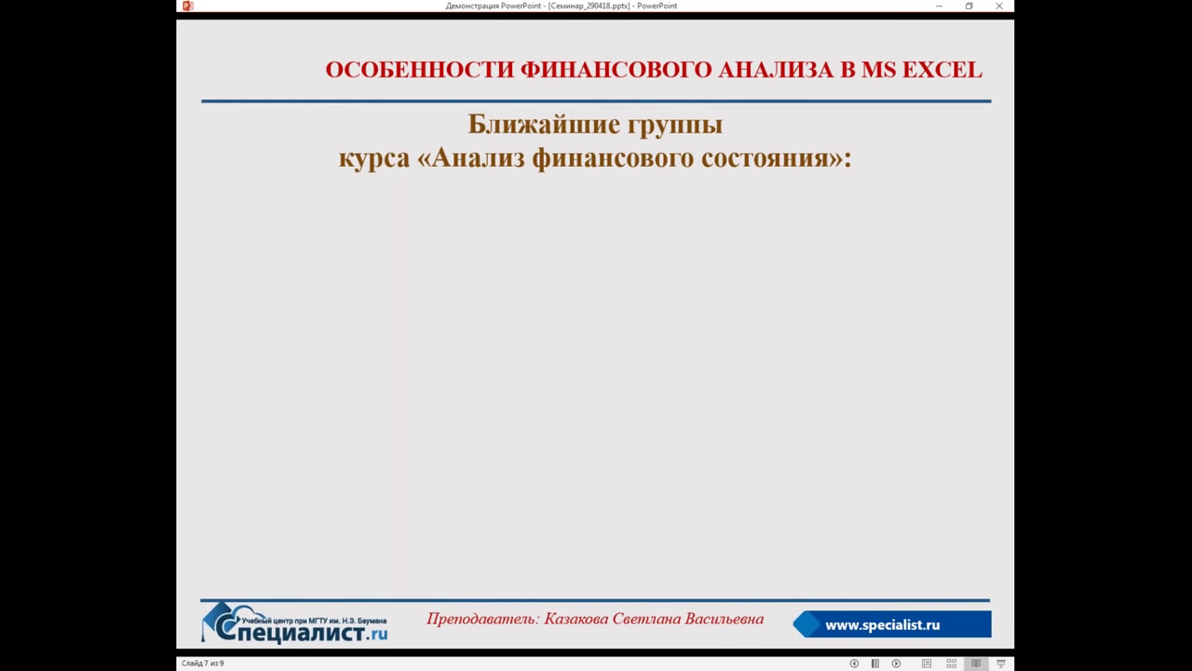
Step: Animate in the course schedule table on slide 7, then advance to slide 8 of 9, the question-marks slide
{"action": "key", "text": "Right"}
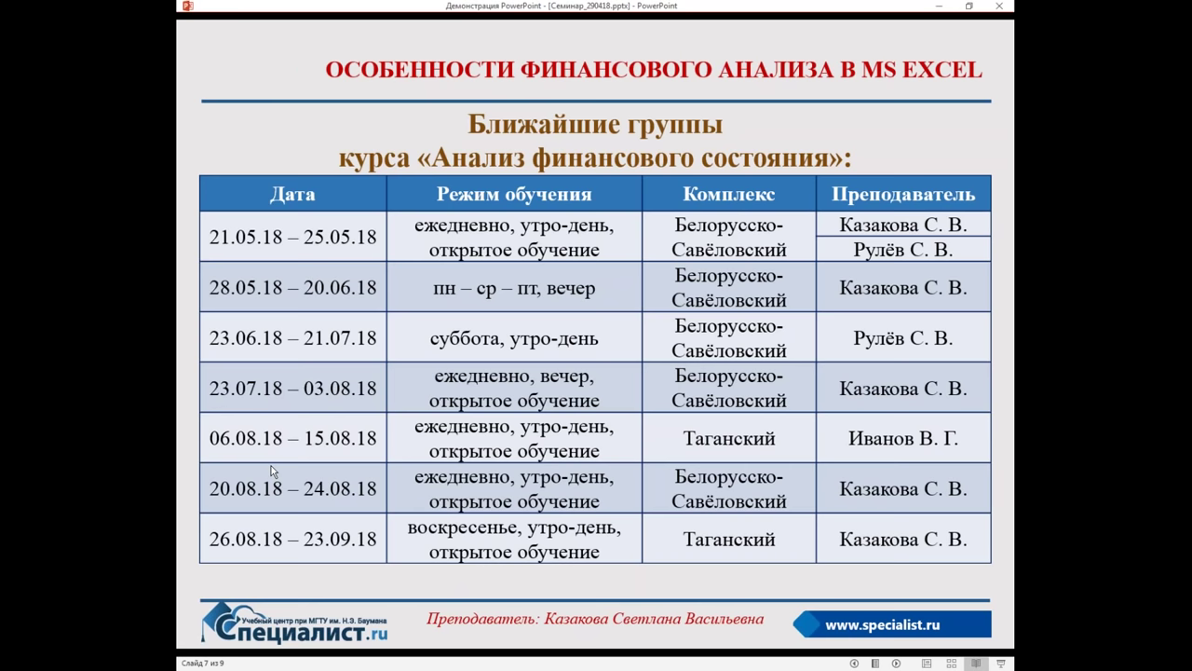
{"action": "left_click", "coordinate": [273, 470]}
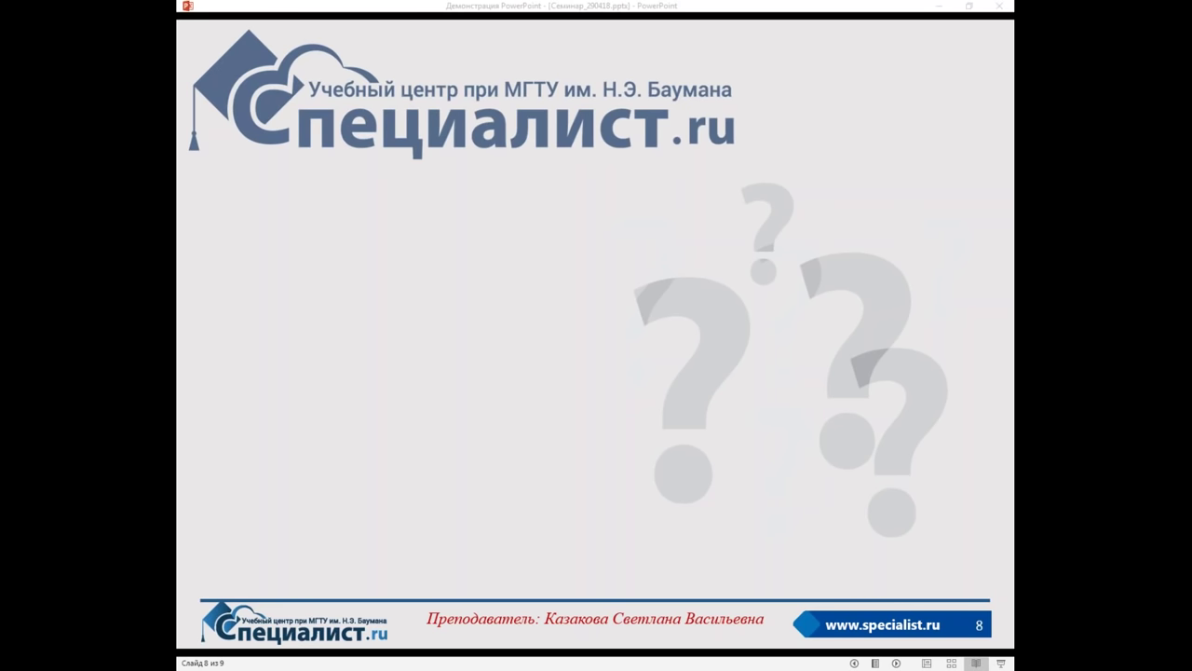
Step: Advance past the questions slide back to the schedule table of group dates and teachers
{"action": "left_click", "coordinate": [678, 184]}
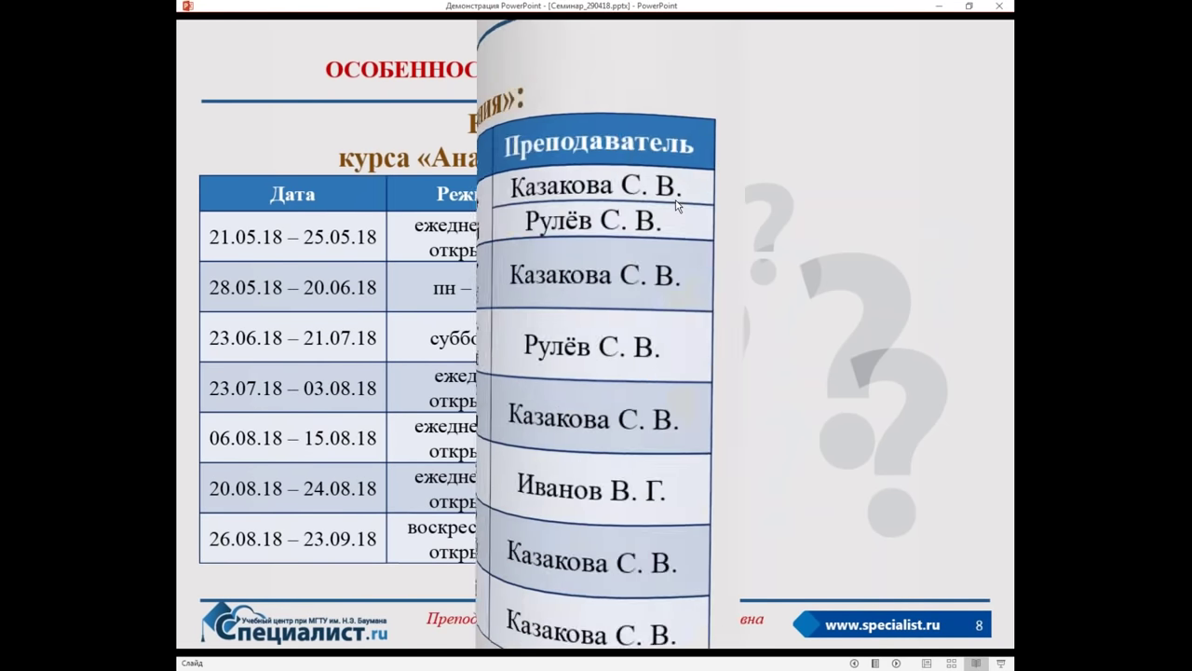
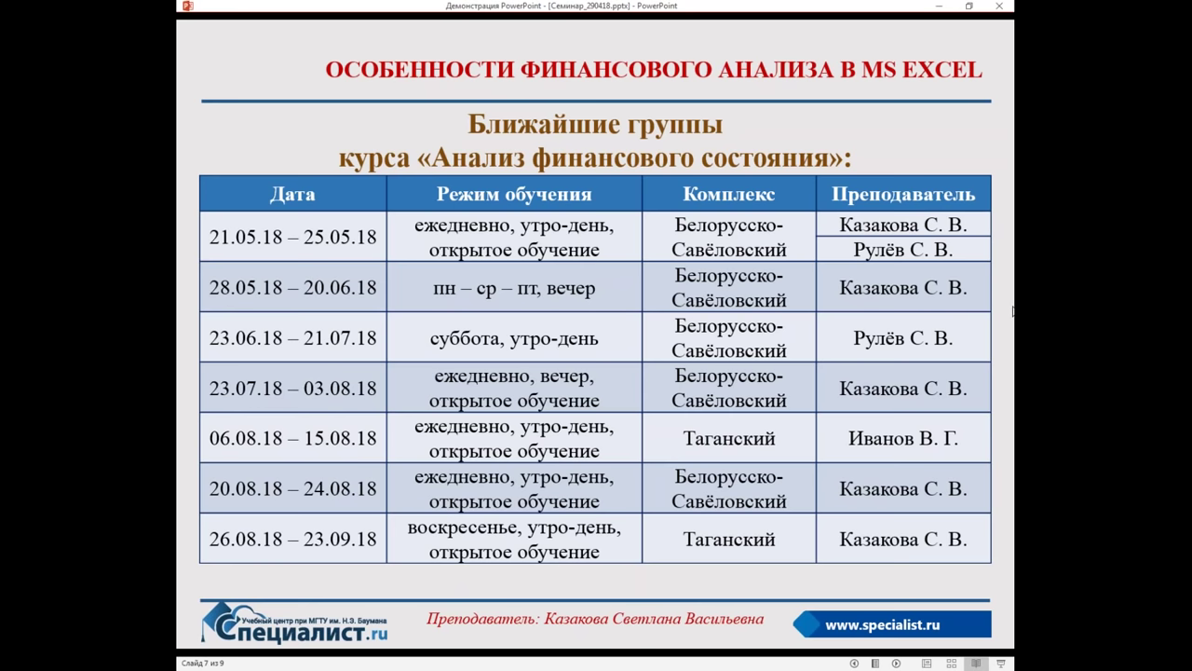
Step: Switch from the slideshow to the Баланс_РЖД_2011_2015.xlsx balance sheet in Excel
{"action": "key", "text": "alt+Tab"}
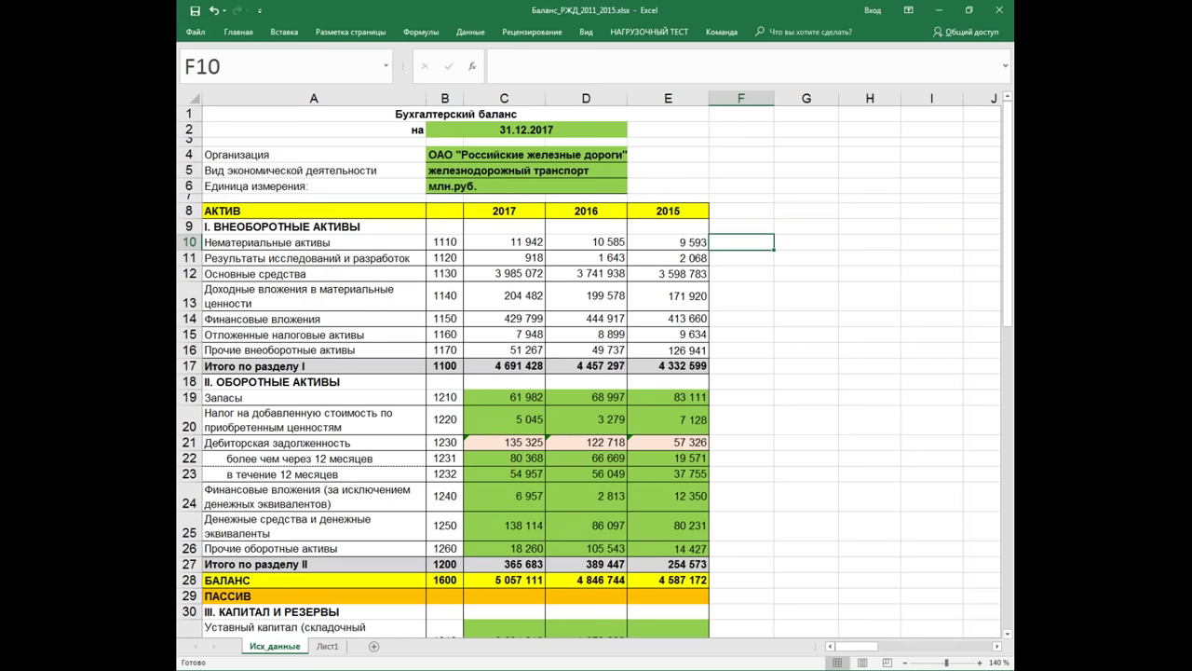
Step: Check the СУММ totals in C27 and C17, outlining C17's ranges C10:C12, C13:C14, C15:C16
{"action": "left_click", "coordinate": [485, 566]}
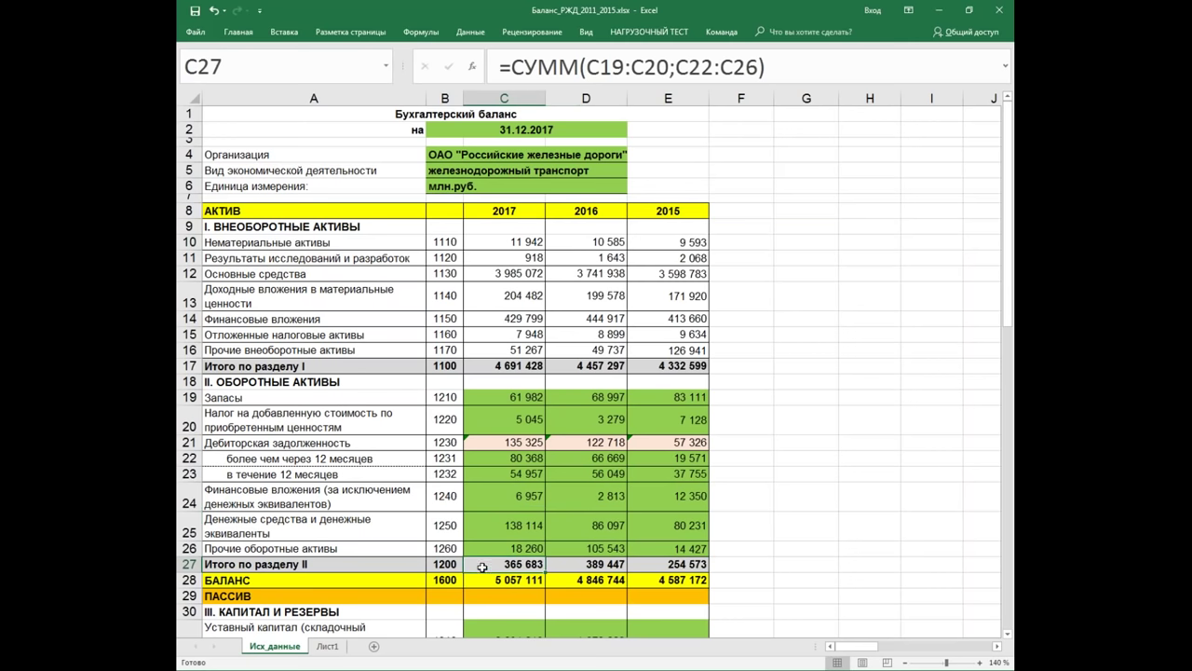
{"action": "left_click", "coordinate": [503, 365]}
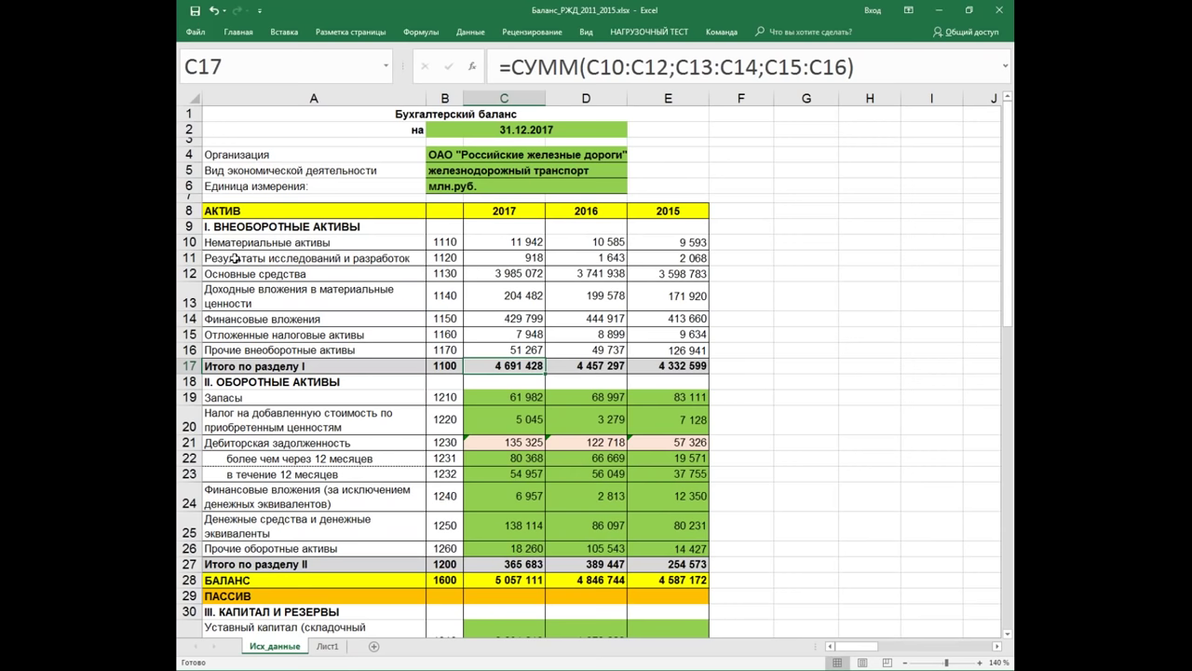
{"action": "left_click_drag", "start_coordinate": [587, 66], "coordinate": [757, 66]}
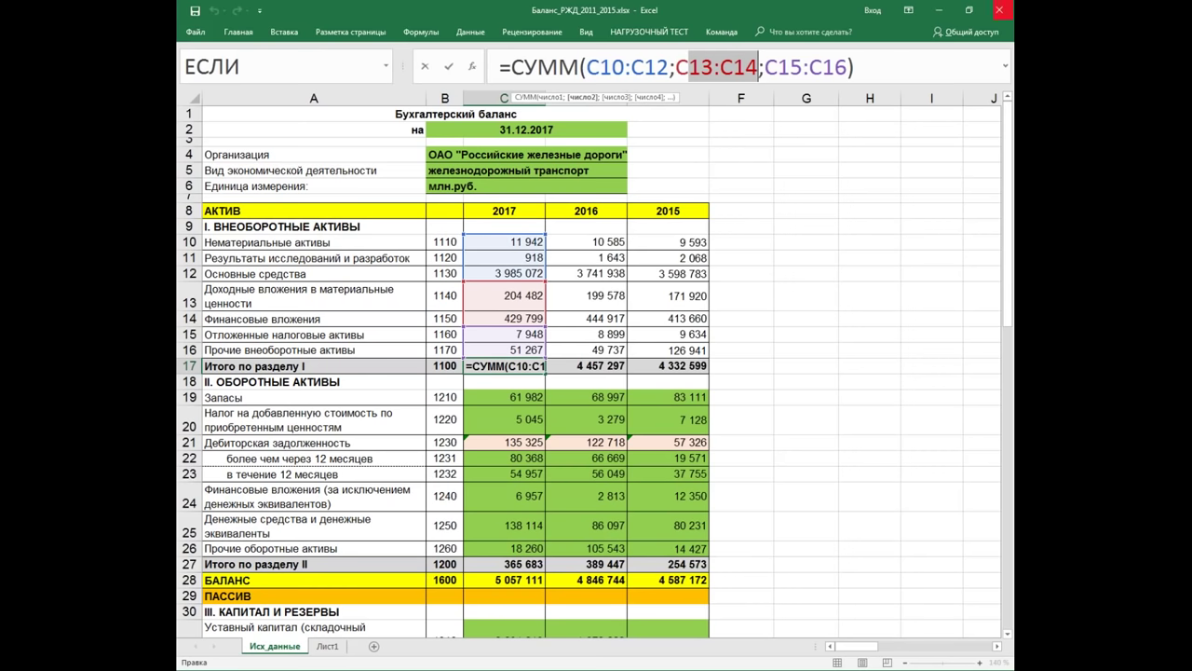
Step: Minimize Excel to bring back slide 7 of the seminar slideshow
{"action": "left_click", "coordinate": [942, 12]}
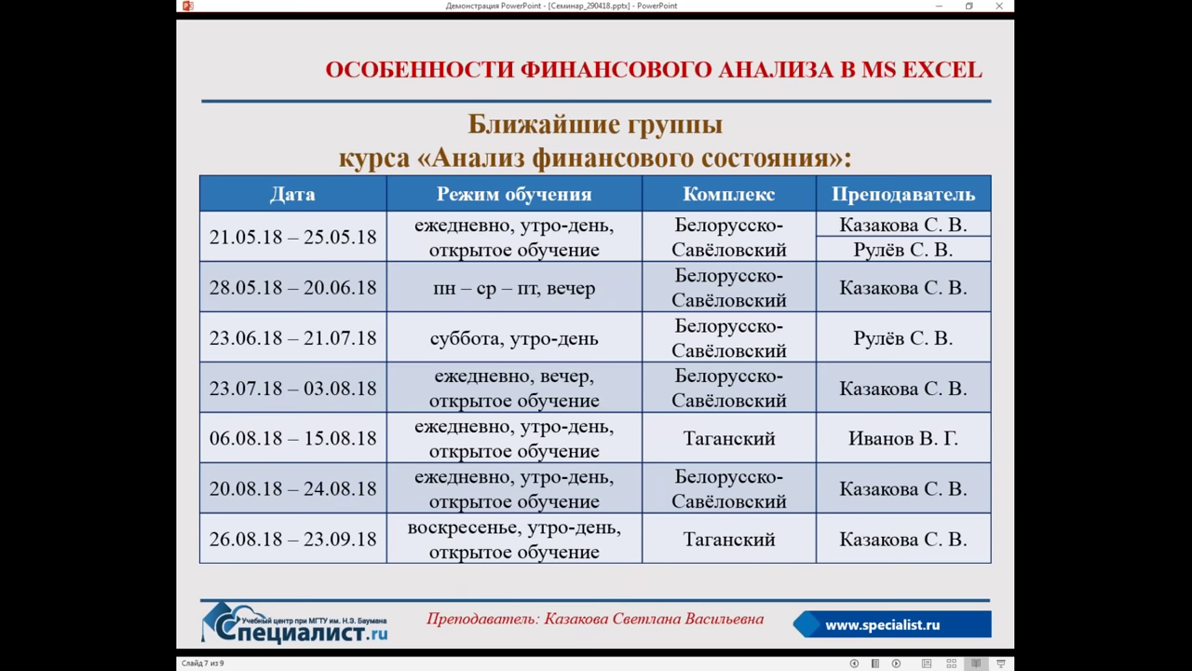
Step: Advance the slideshow past the questions slide 8 to the contact slide 9
{"action": "key", "text": "Right"}
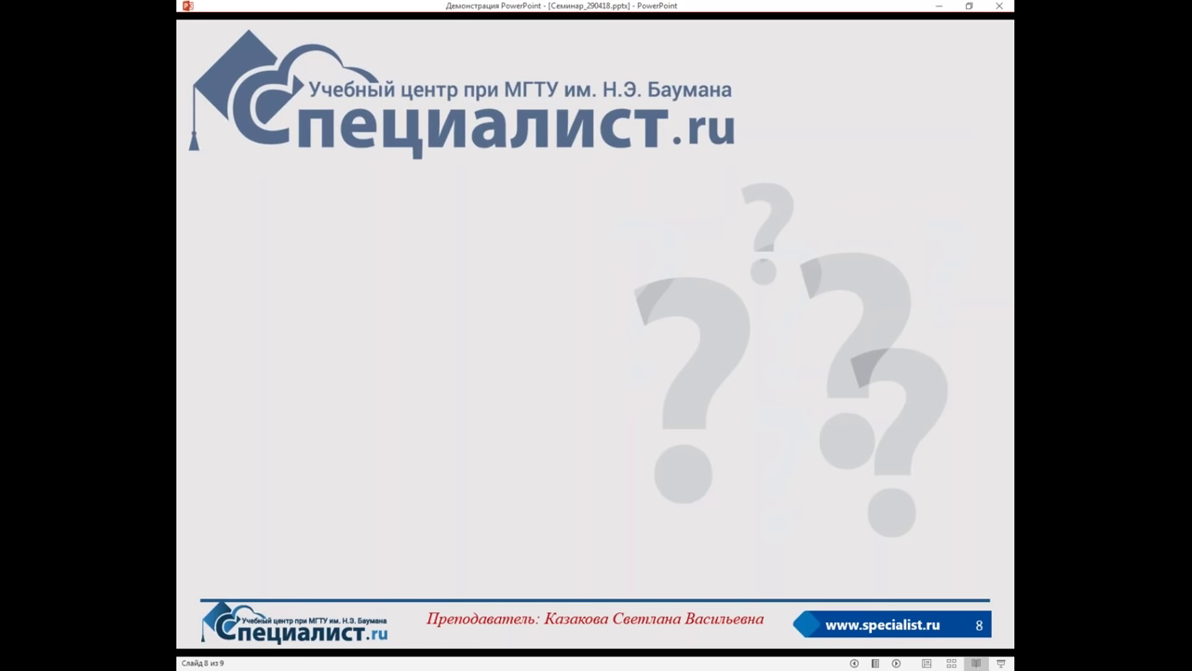
{"action": "key", "text": "Right"}
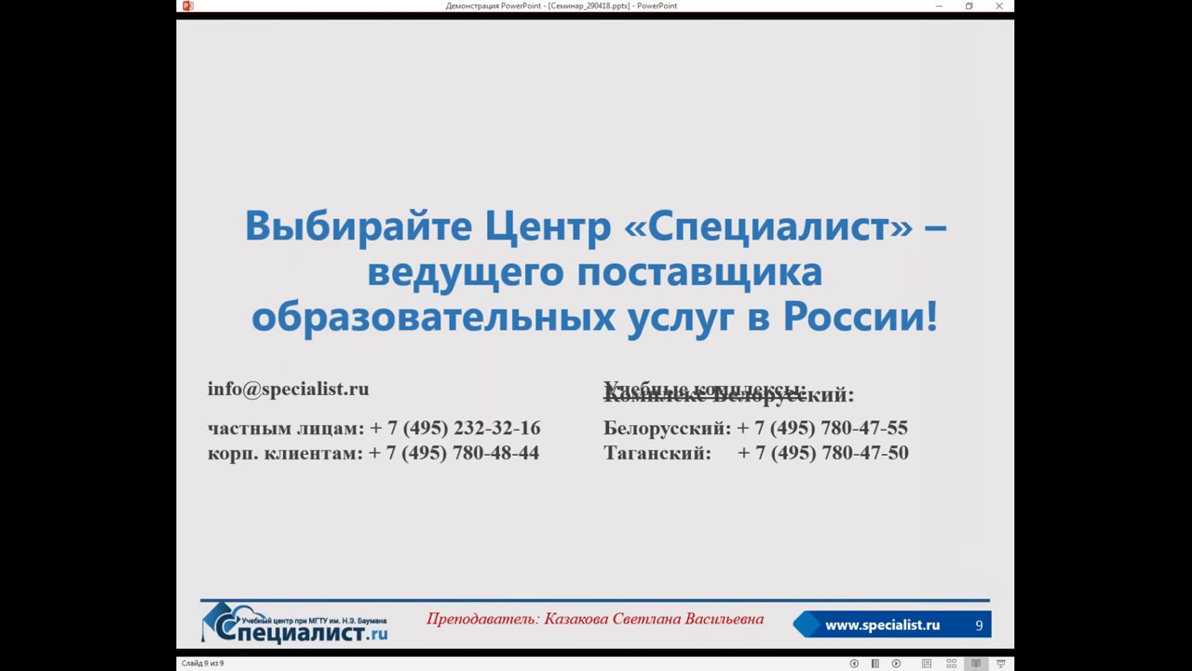
Step: Leave Reading View, select slide 9, and pass through Slide Master back to Normal view
{"action": "left_click", "coordinate": [927, 663]}
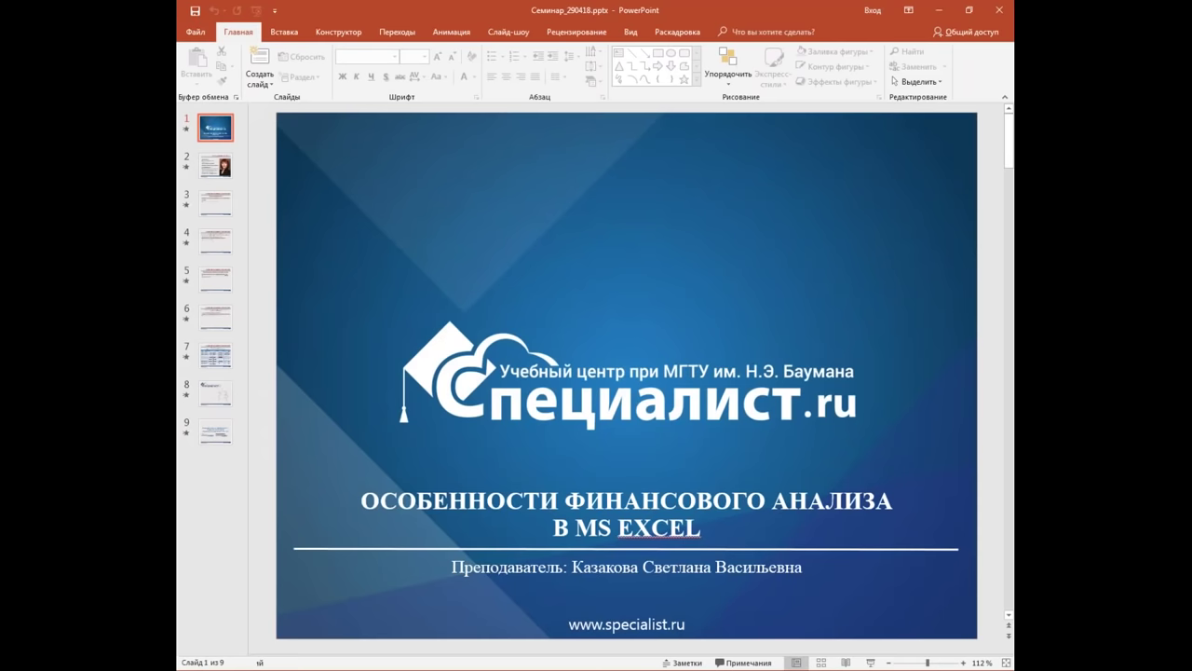
{"action": "left_click", "coordinate": [221, 429]}
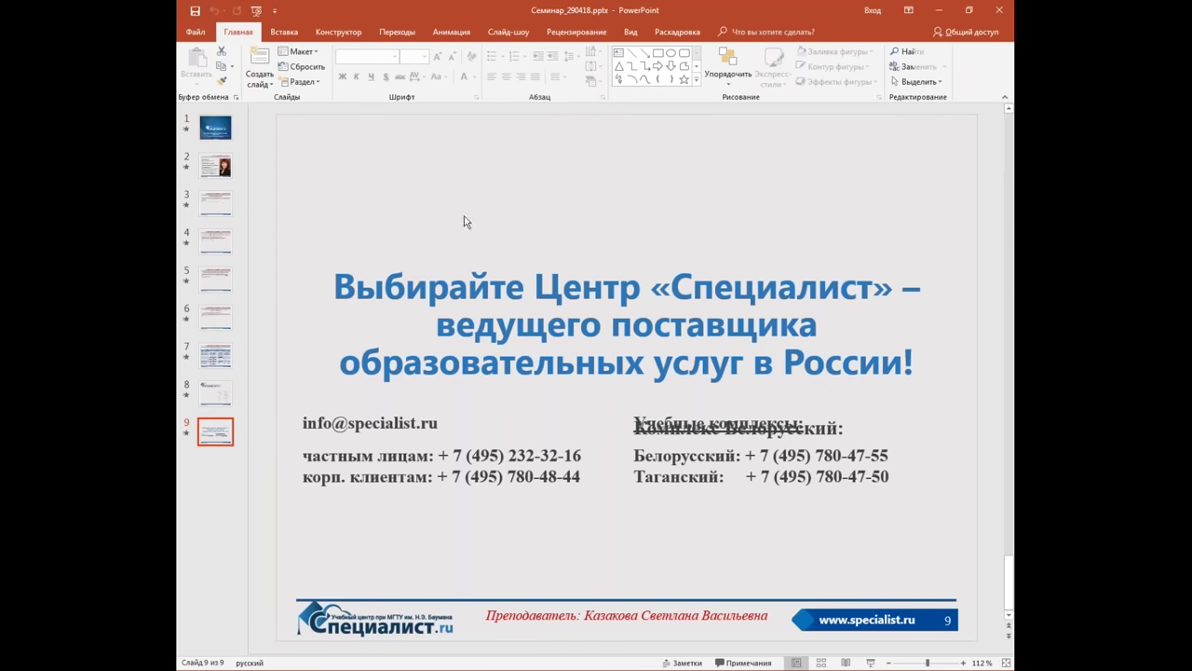
{"action": "left_click", "coordinate": [631, 33]}
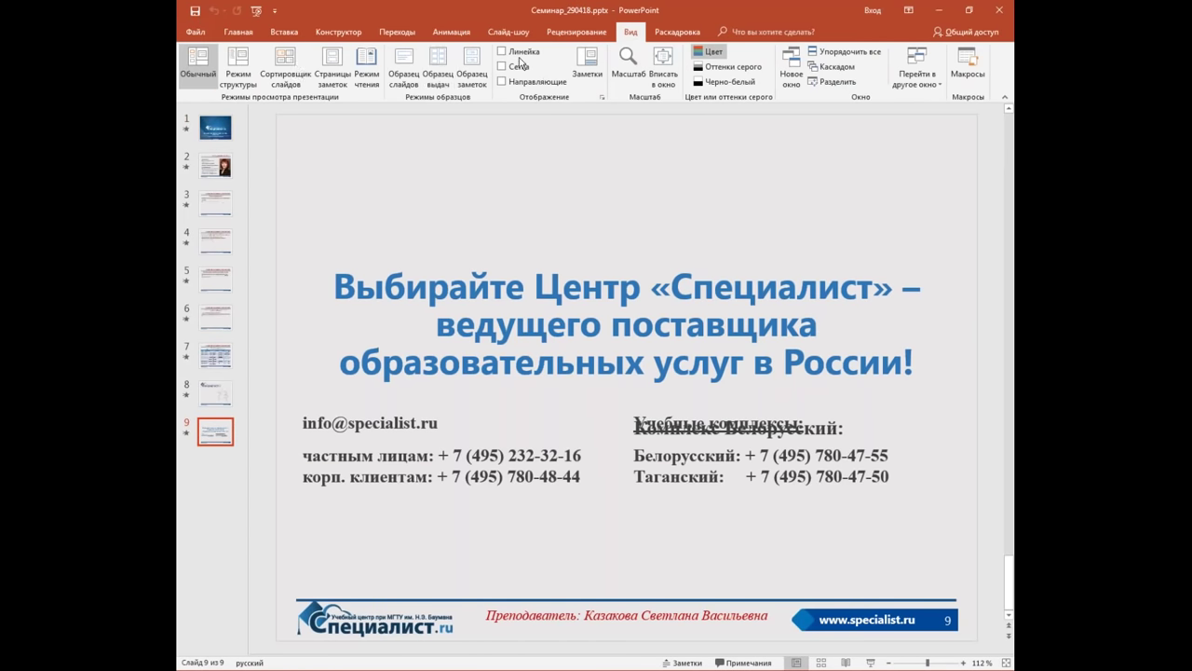
{"action": "left_click", "coordinate": [404, 66]}
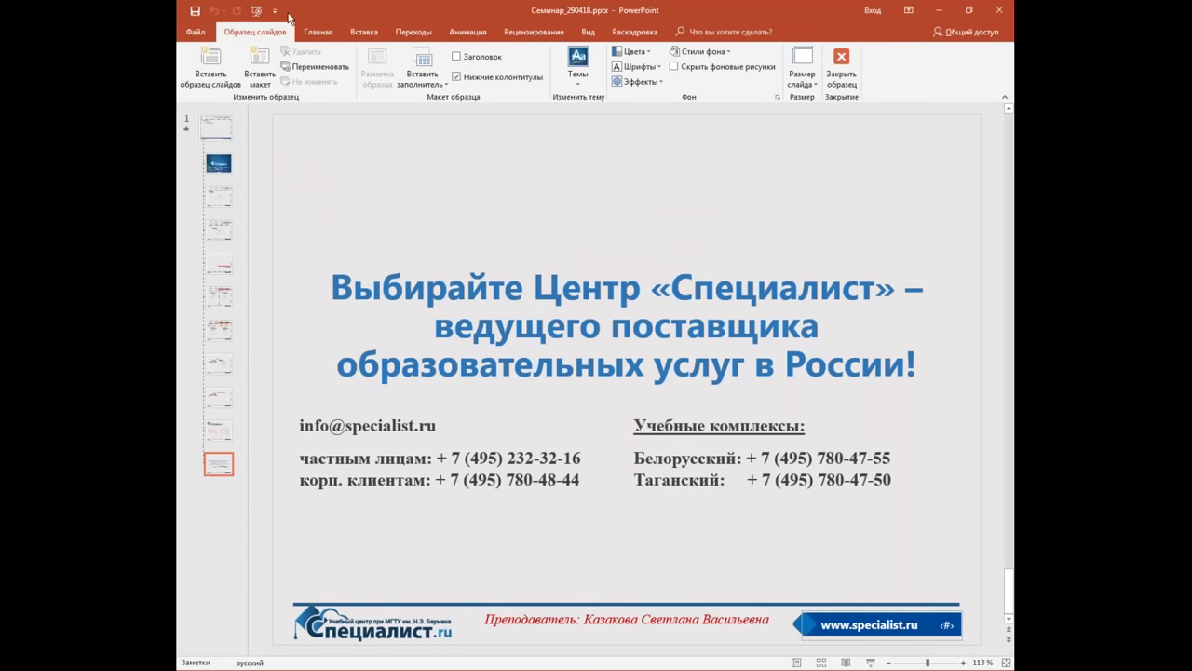
{"action": "left_click", "coordinate": [578, 34]}
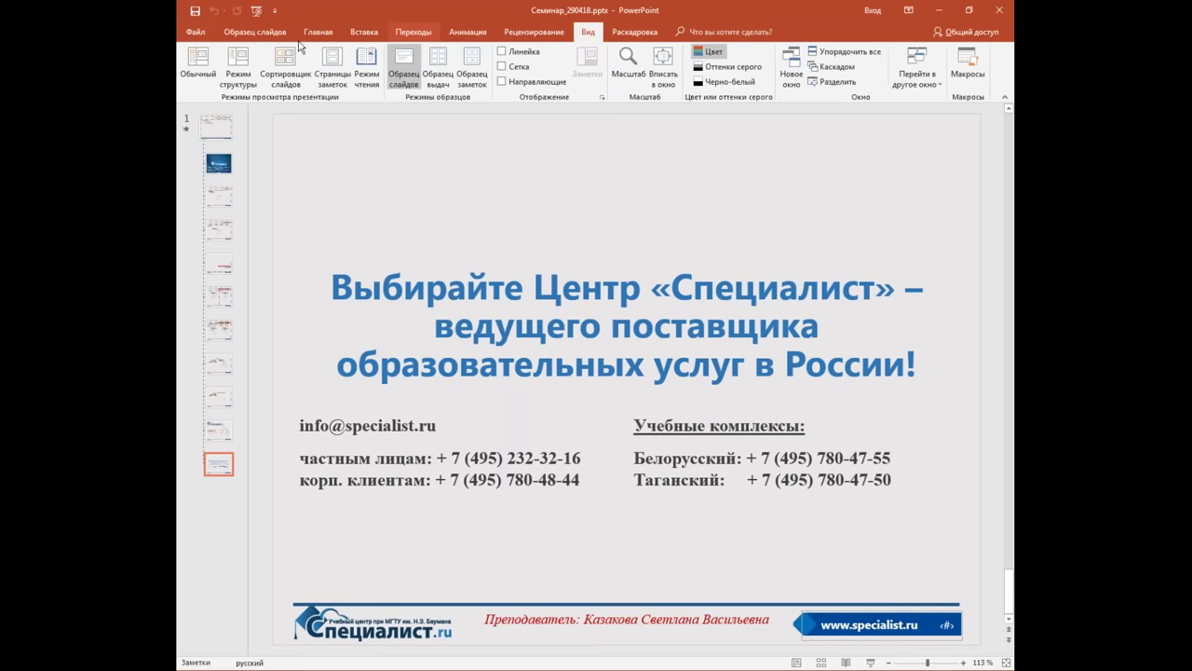
{"action": "left_click", "coordinate": [197, 63]}
Step: Clear the overlapping Учебные комплексы text, then replay slide 9 in Reading View
{"action": "left_click", "coordinate": [646, 420]}
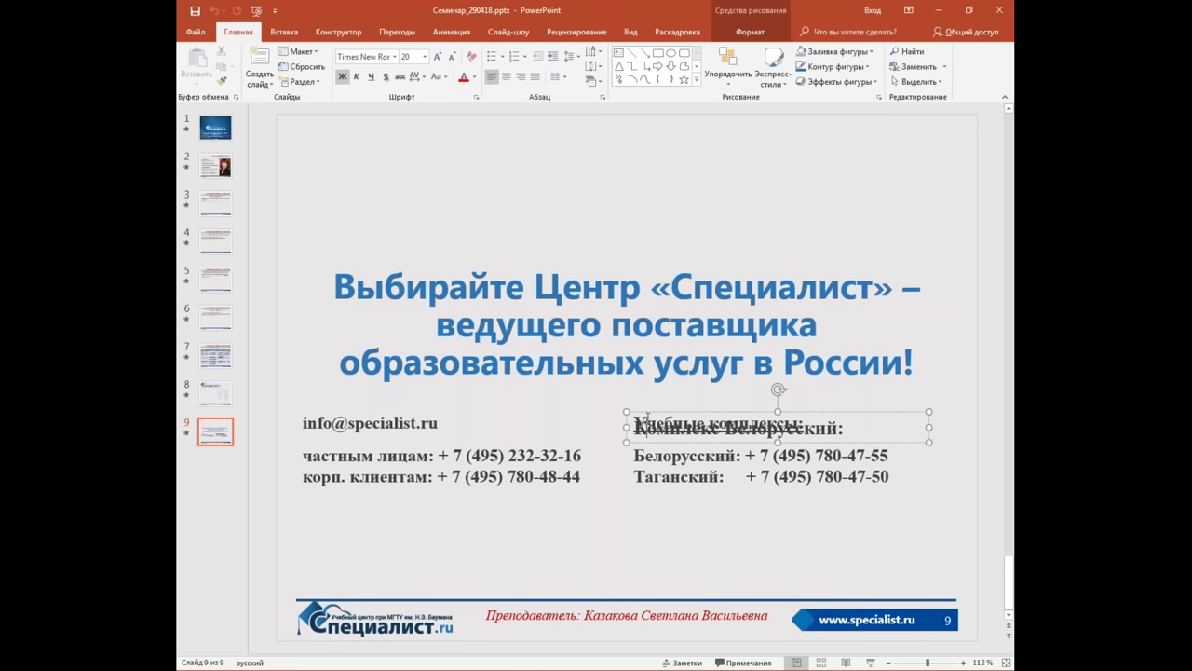
{"action": "left_click", "coordinate": [664, 395]}
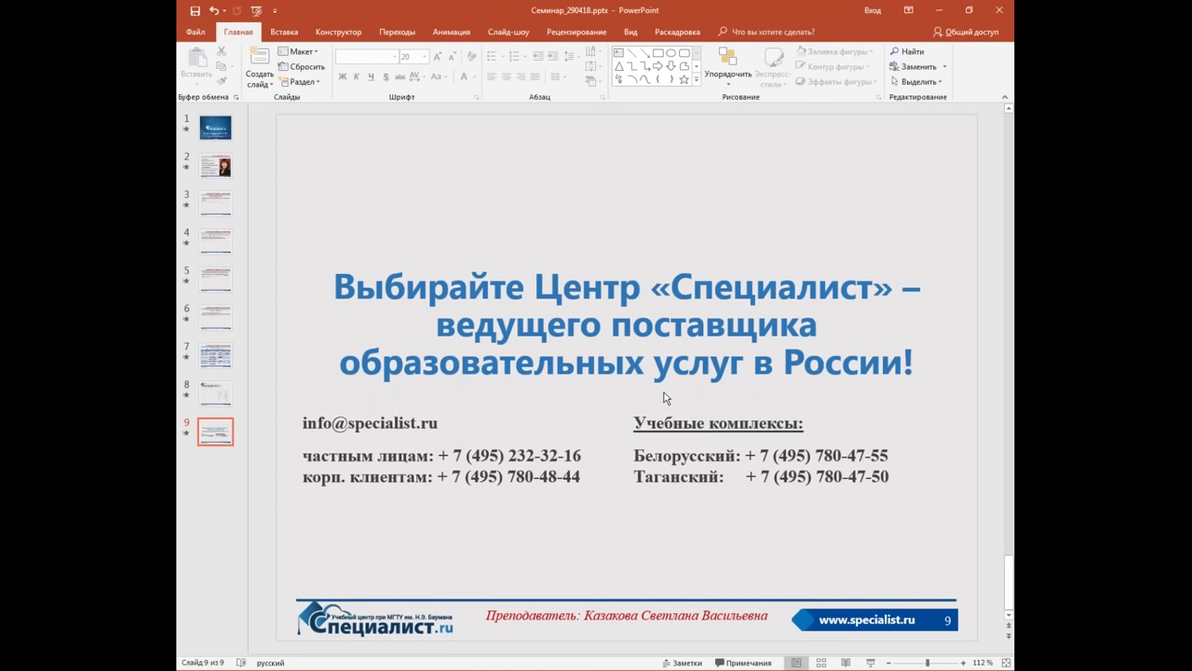
{"action": "left_click", "coordinate": [846, 662]}
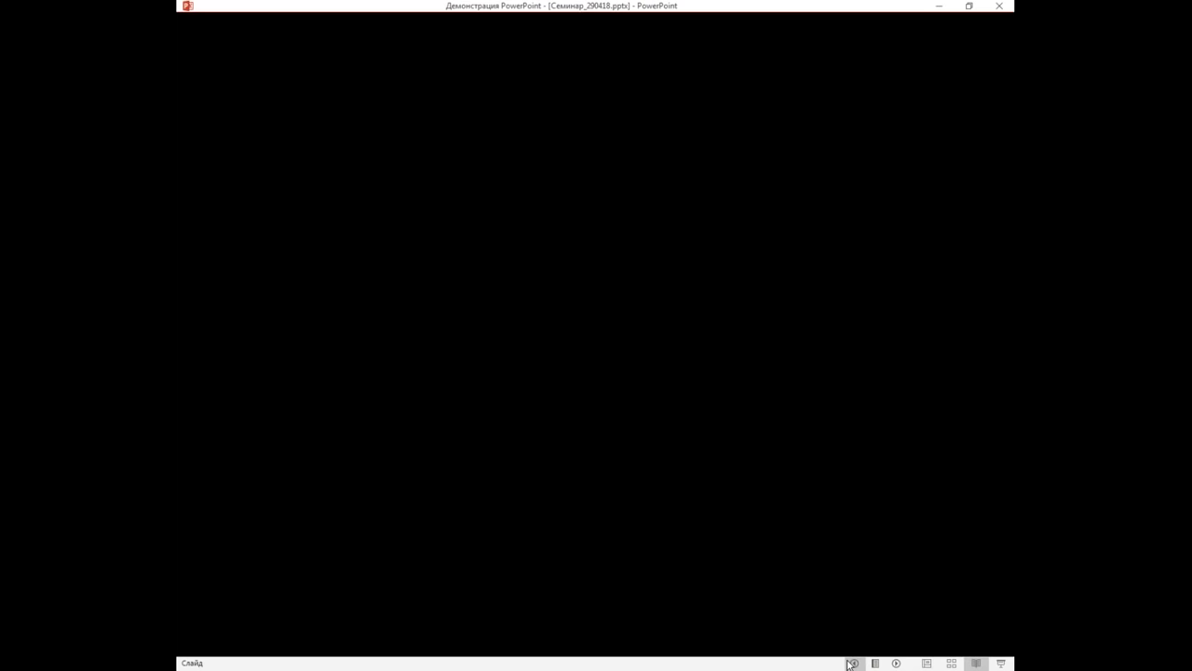